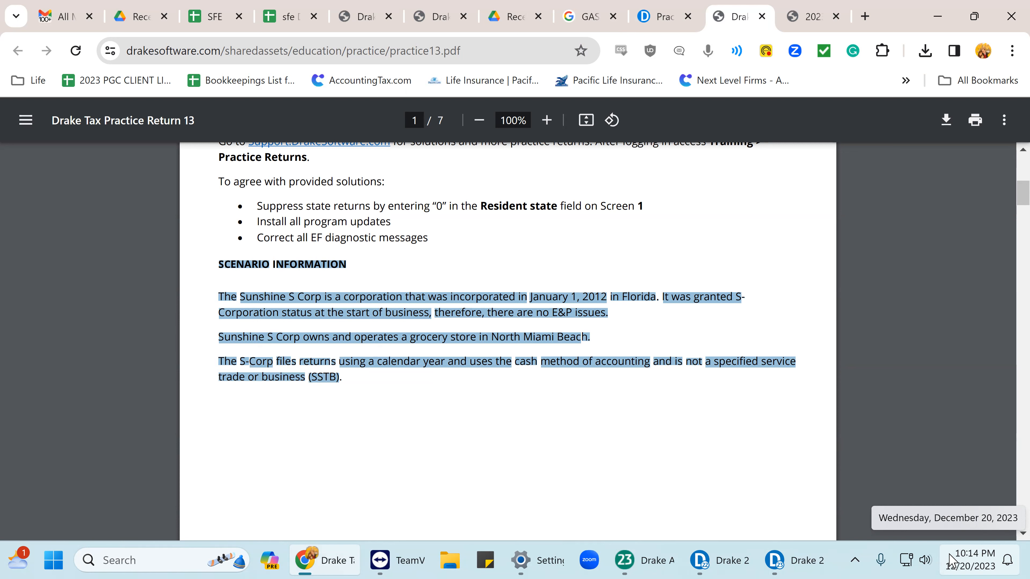
Scroll the practice PDF to page 2's S-Corporation table and snap Chrome to the left half.
scroll(610, 407, "down", 4)
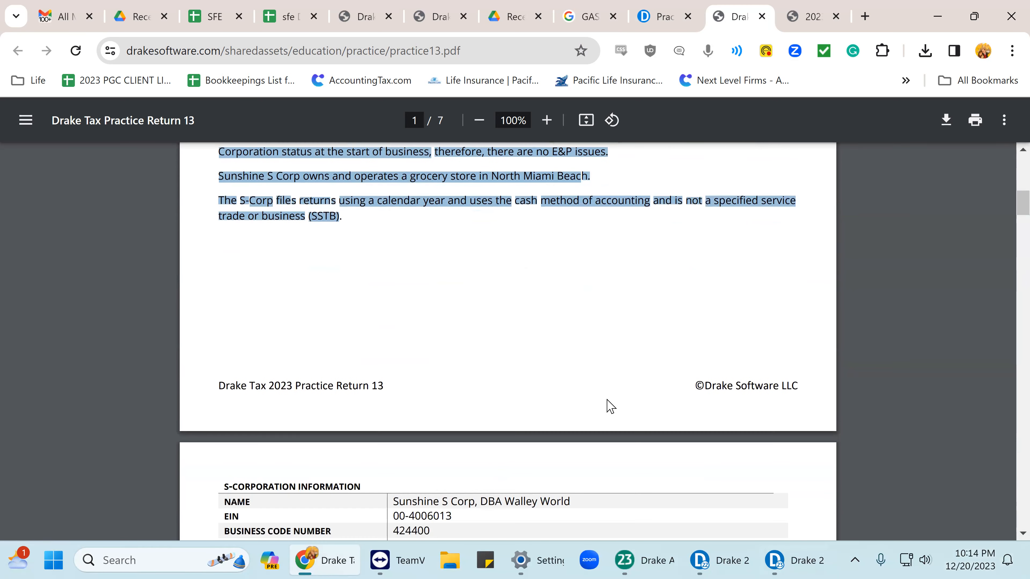
scroll(609, 406, "down", 4)
scroll(607, 407, "down", 2)
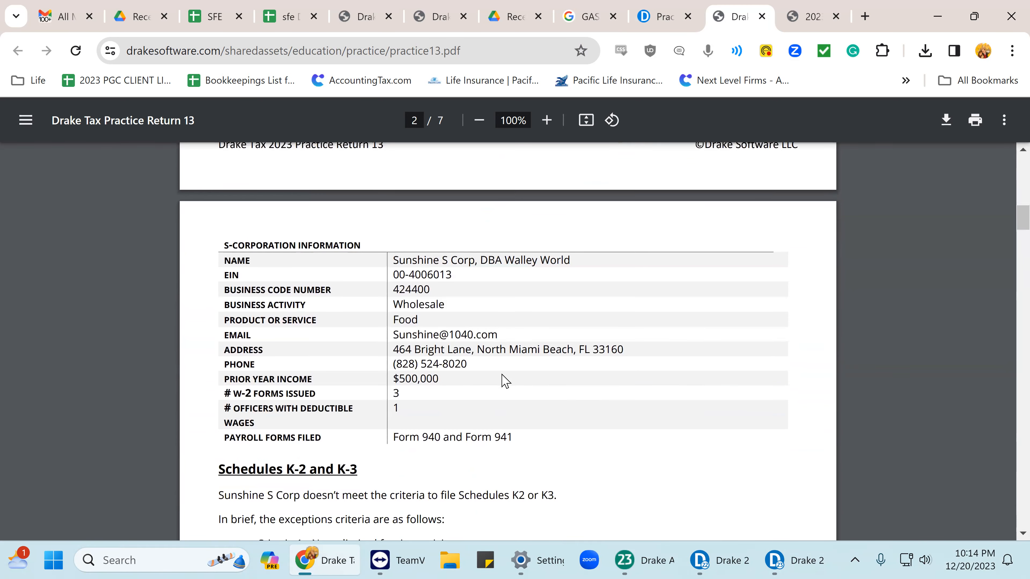
left_click_drag(763, 26, 813, 24)
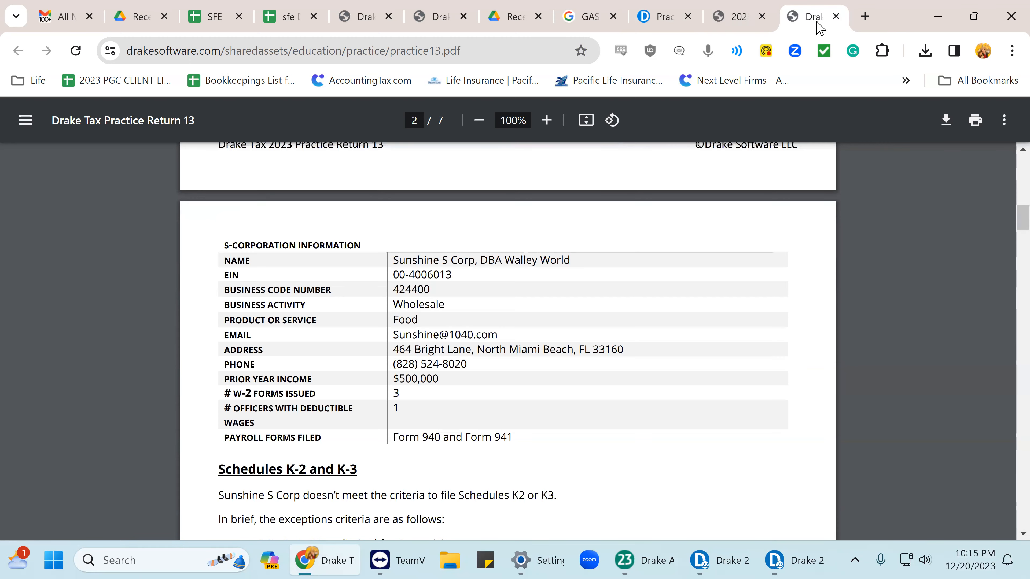
key("super+Left")
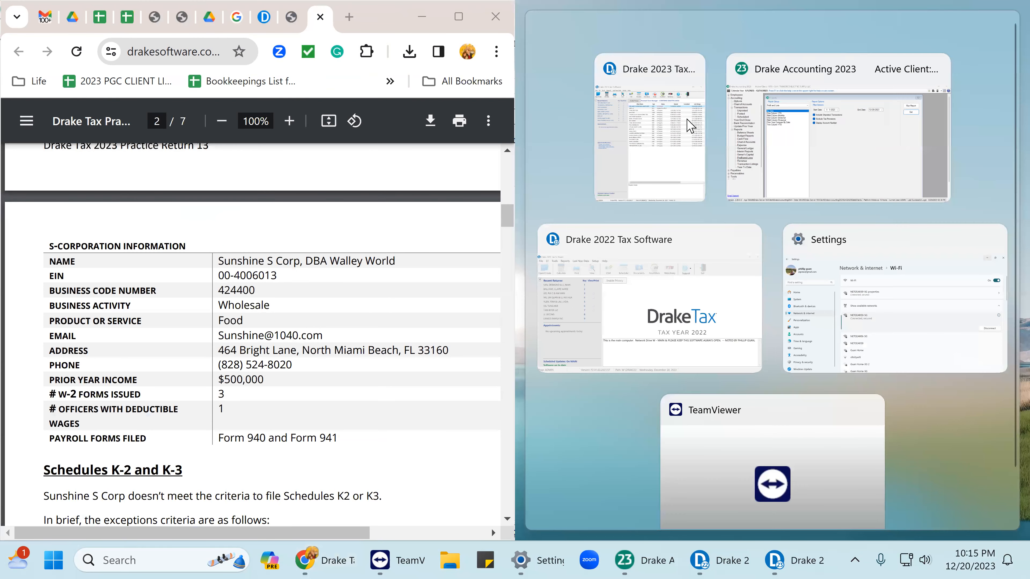
Place Drake Tax 2023 on the right half and copy the corporation's EIN from the PDF.
left_click(689, 126)
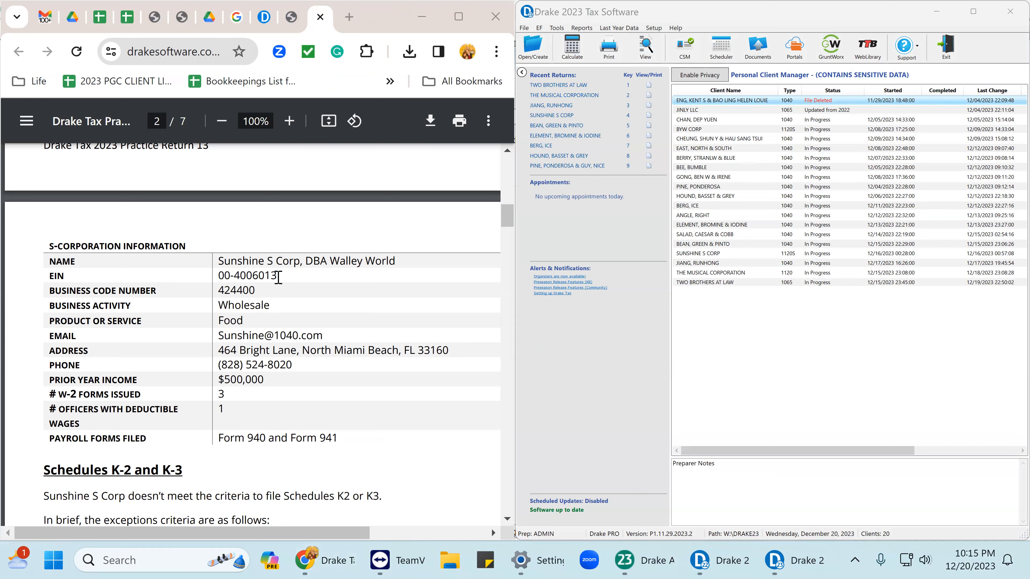
left_click_drag(278, 278, 216, 278)
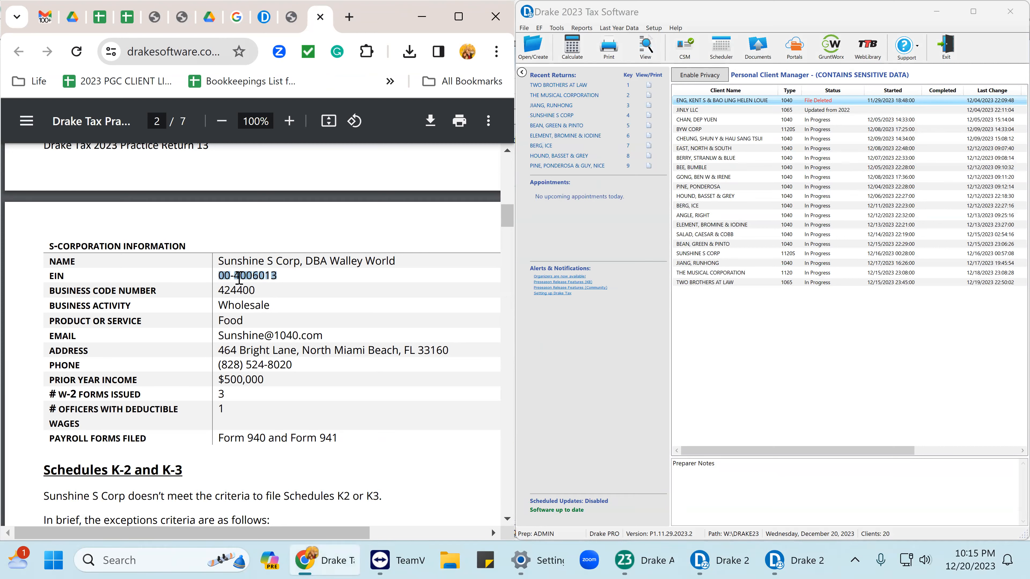
right_click(240, 279)
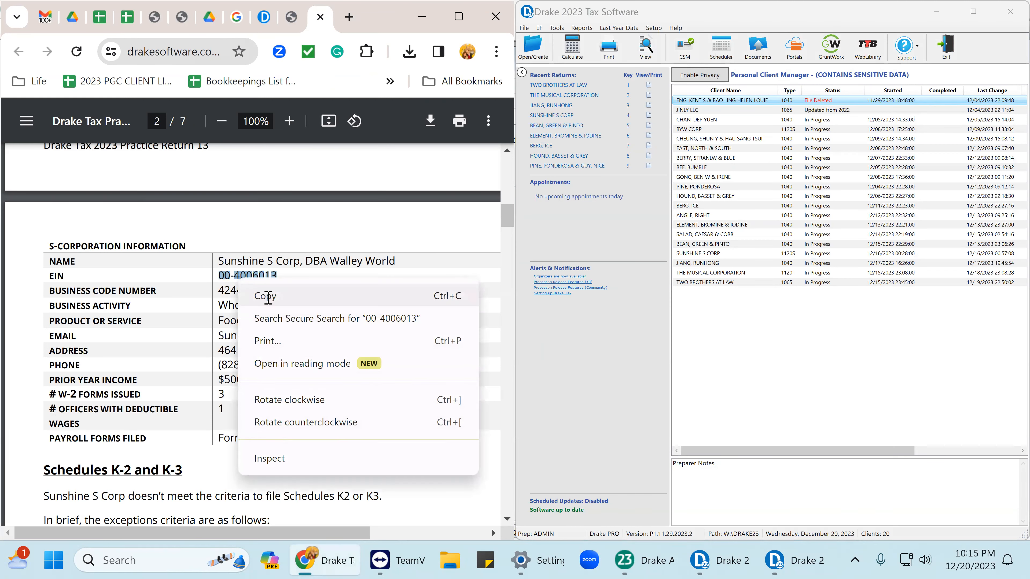
left_click(268, 297)
left_click(579, 144)
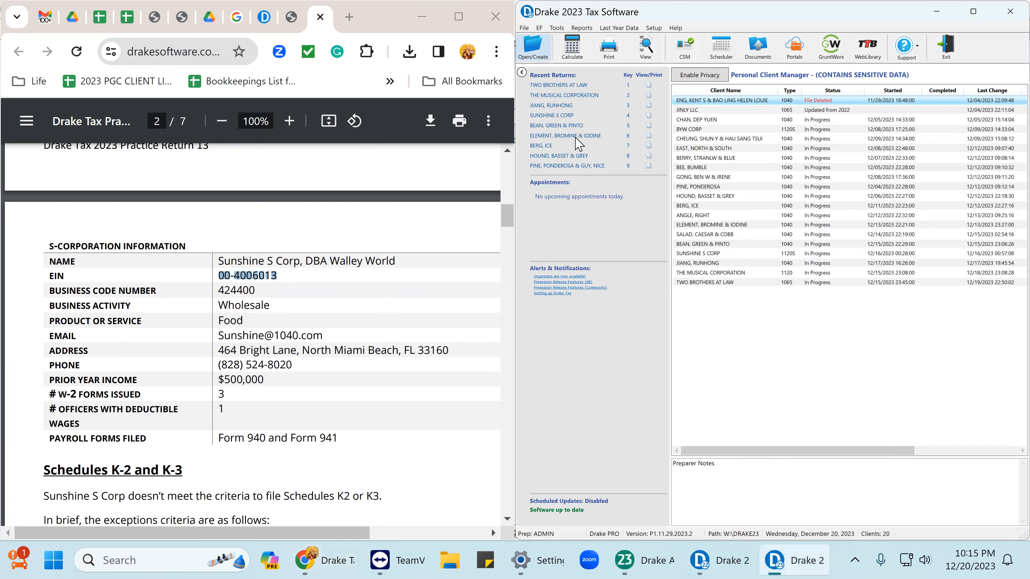
Open the Sunshine S Corp return by its pasted EIN and show the screen 1 general information.
key("ctrl+o")
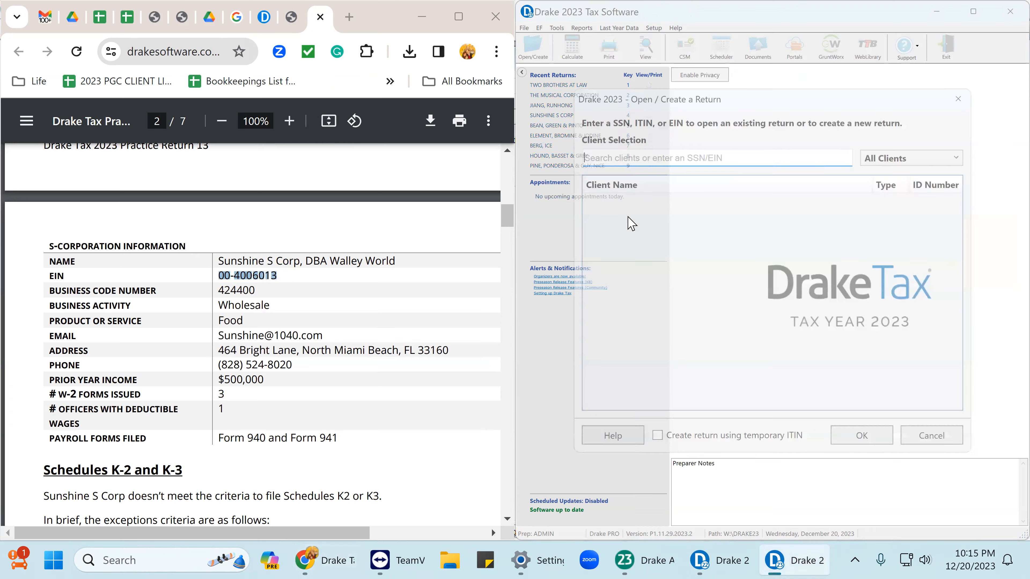
right_click(585, 149)
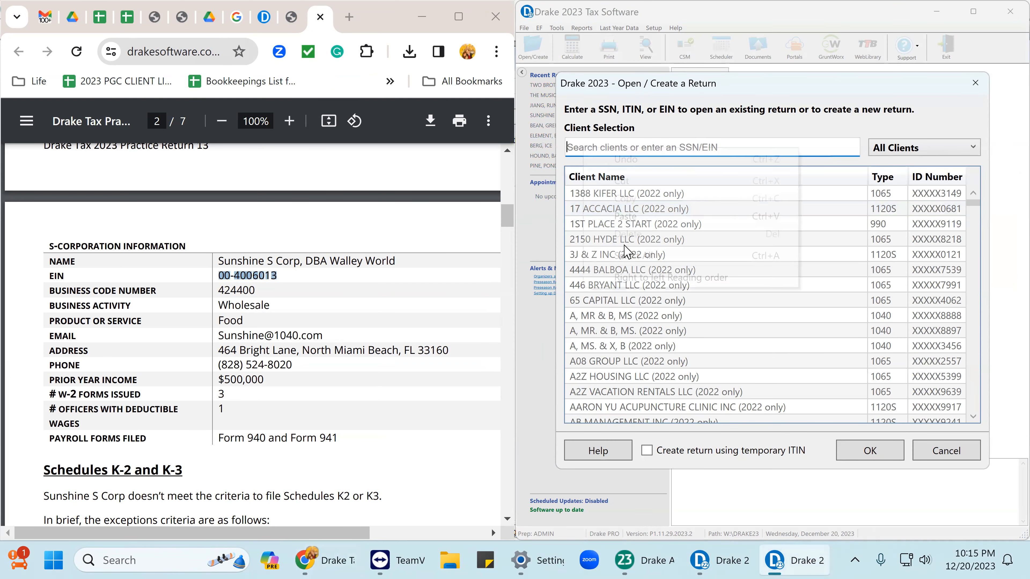
left_click(632, 216)
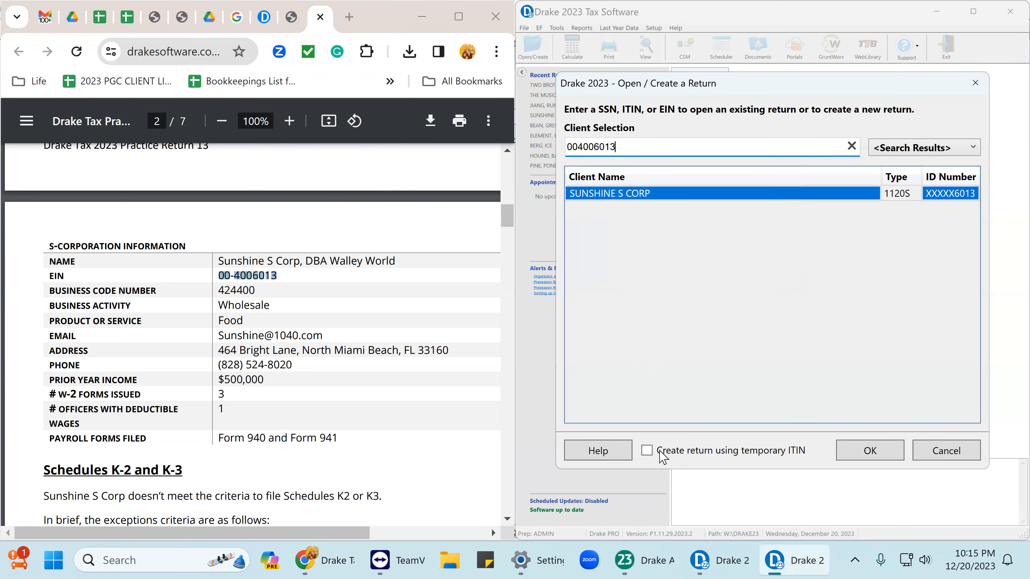
left_click(870, 451)
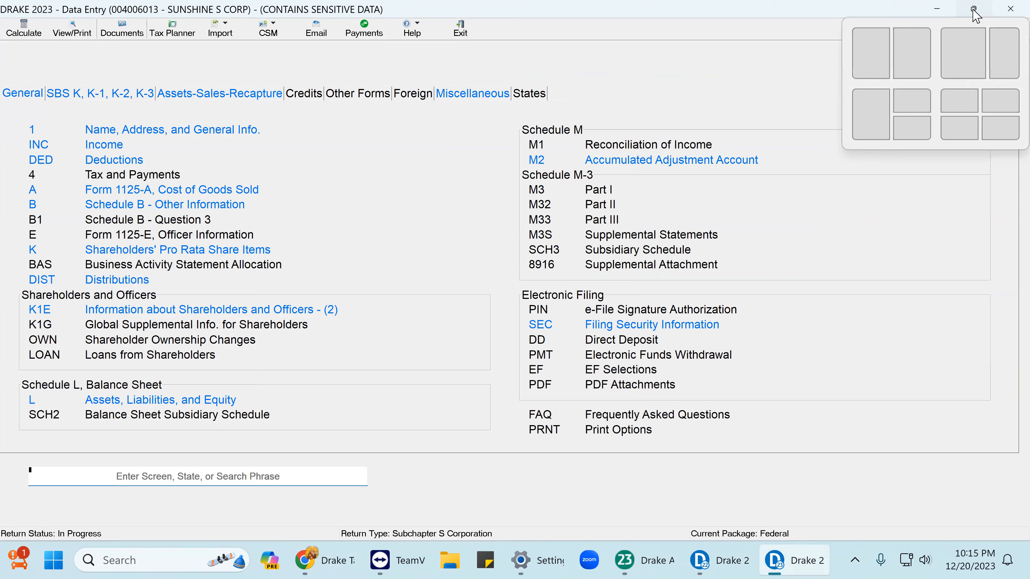
left_click(973, 9)
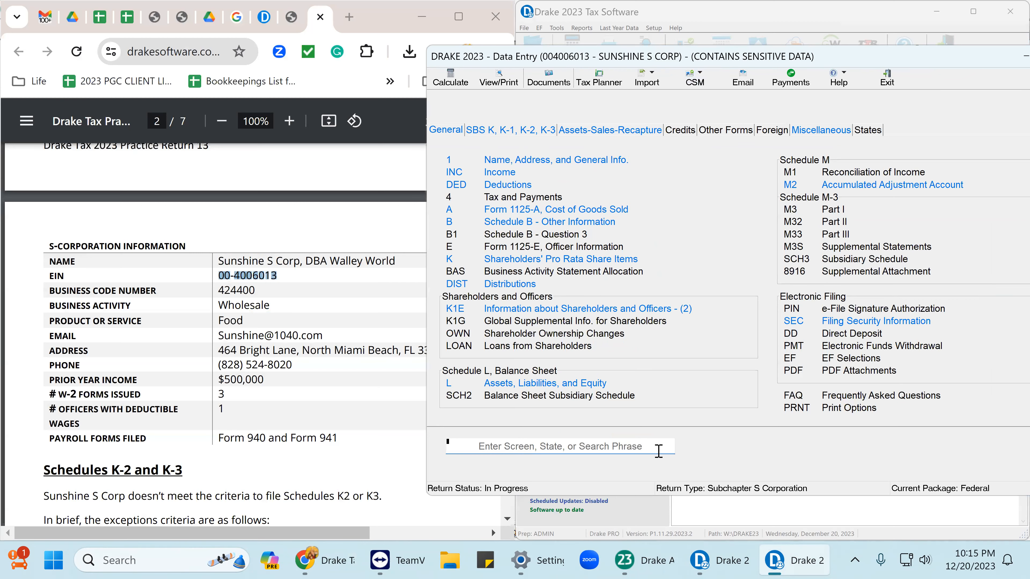
left_click(565, 158)
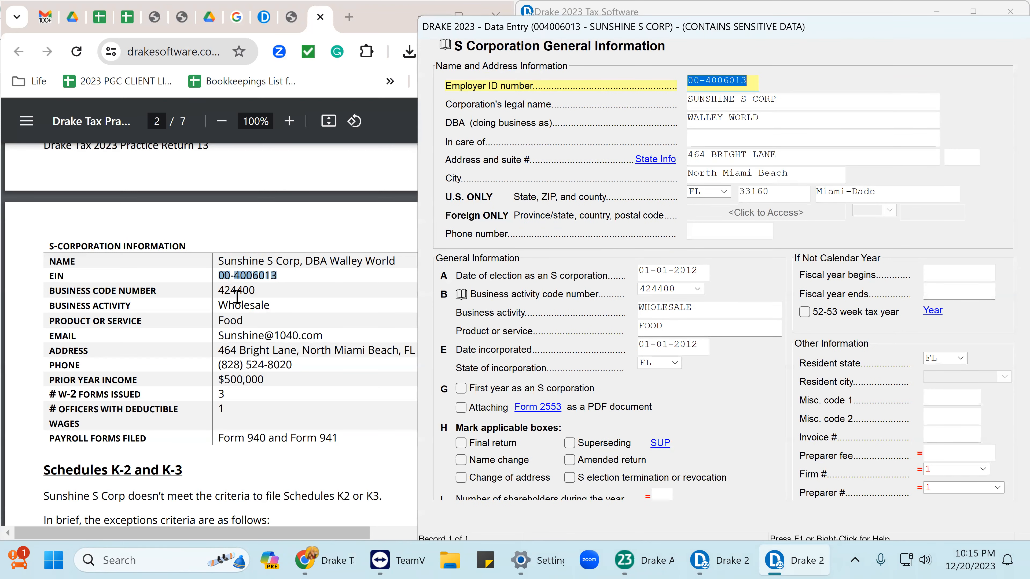
scroll(264, 292, "down", 2)
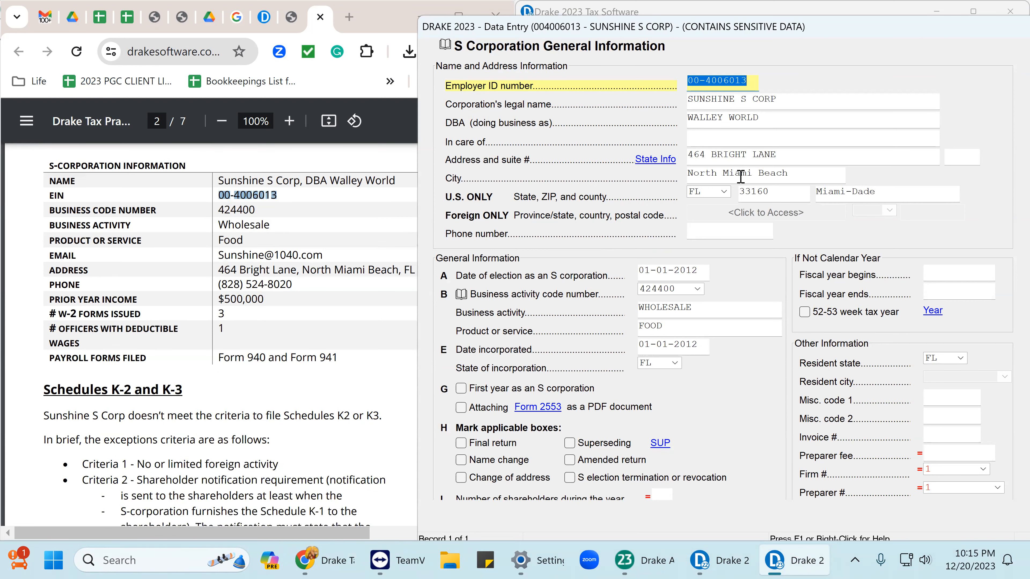
left_click(737, 97)
key("Tab")
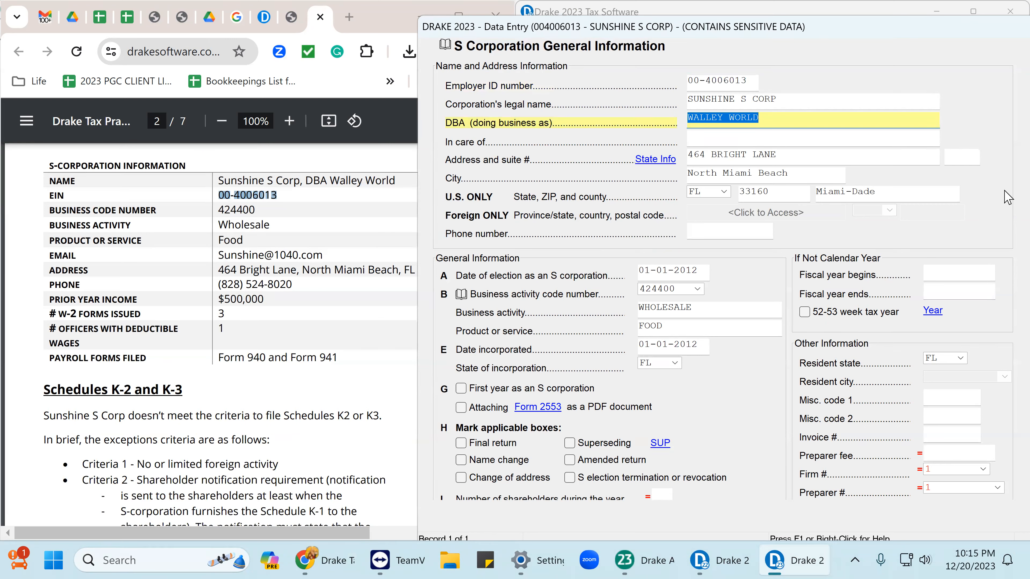
key("shift+Tab")
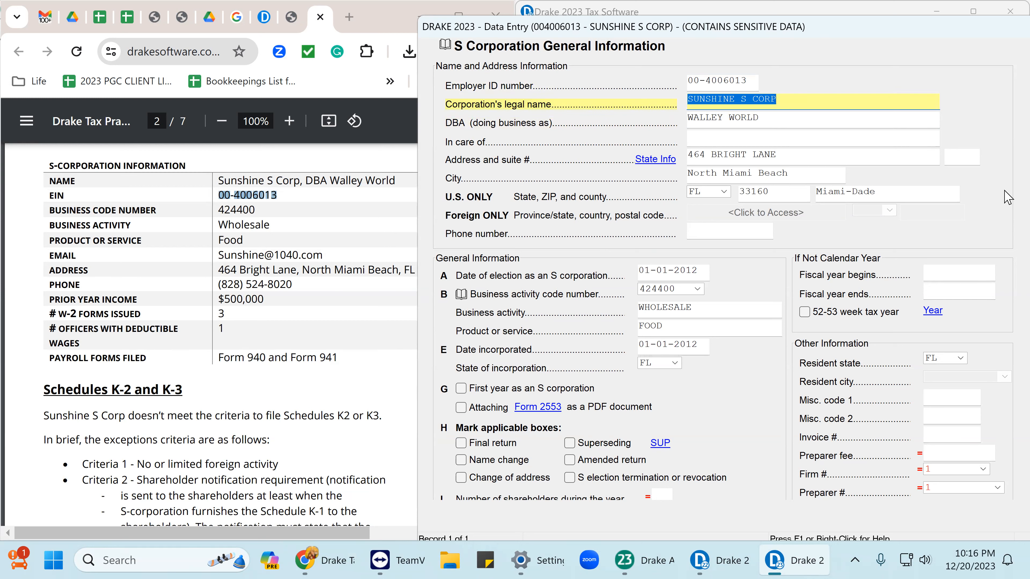
key("shift+Tab")
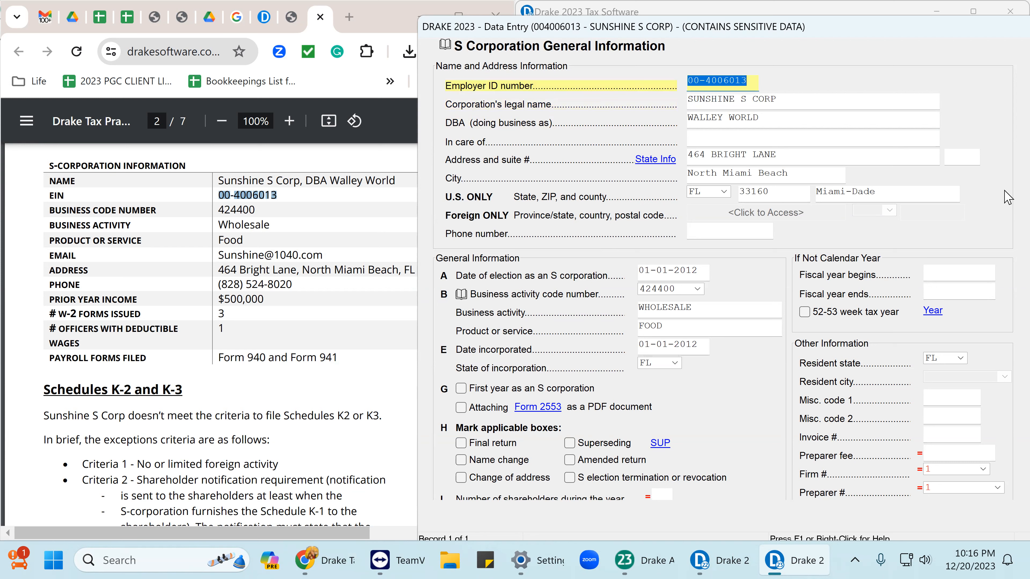
key("Tab")
key("Tab")
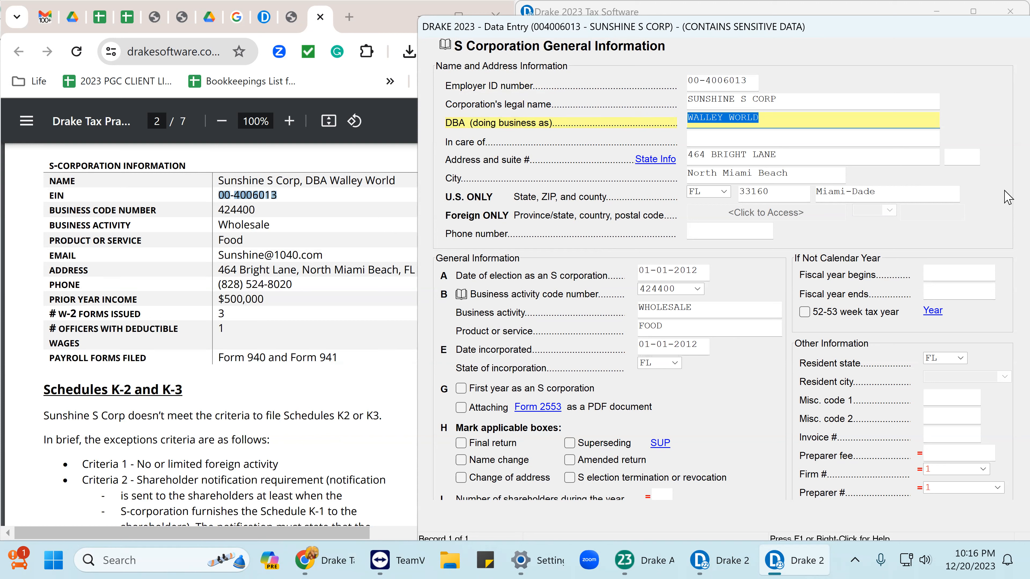
key("Tab")
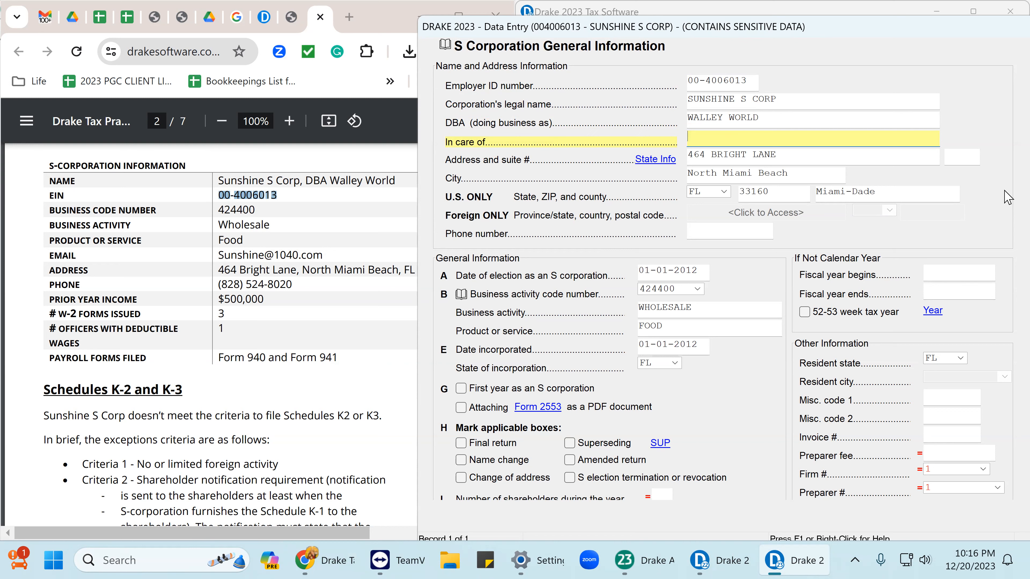
key("Tab")
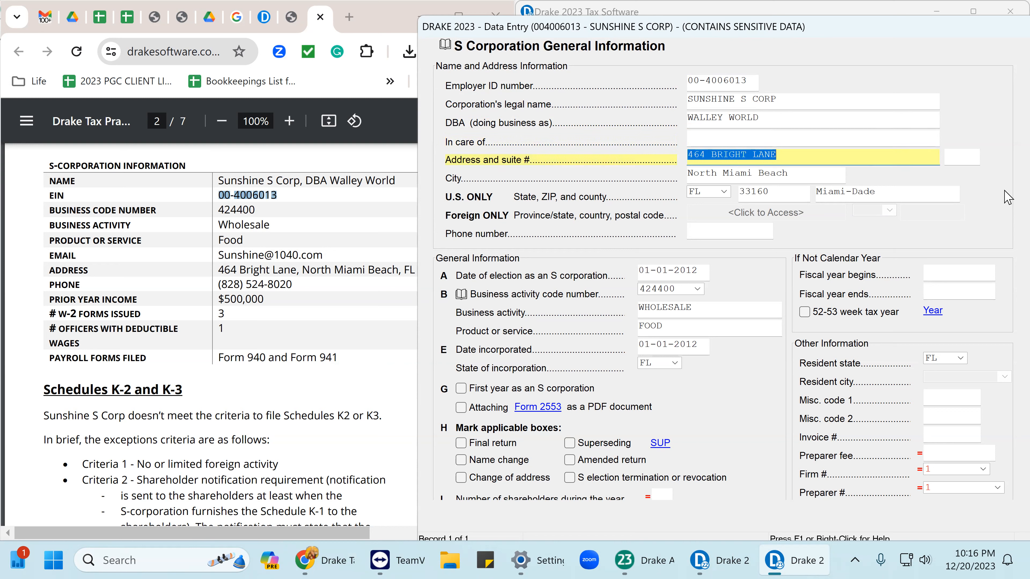
key("Tab")
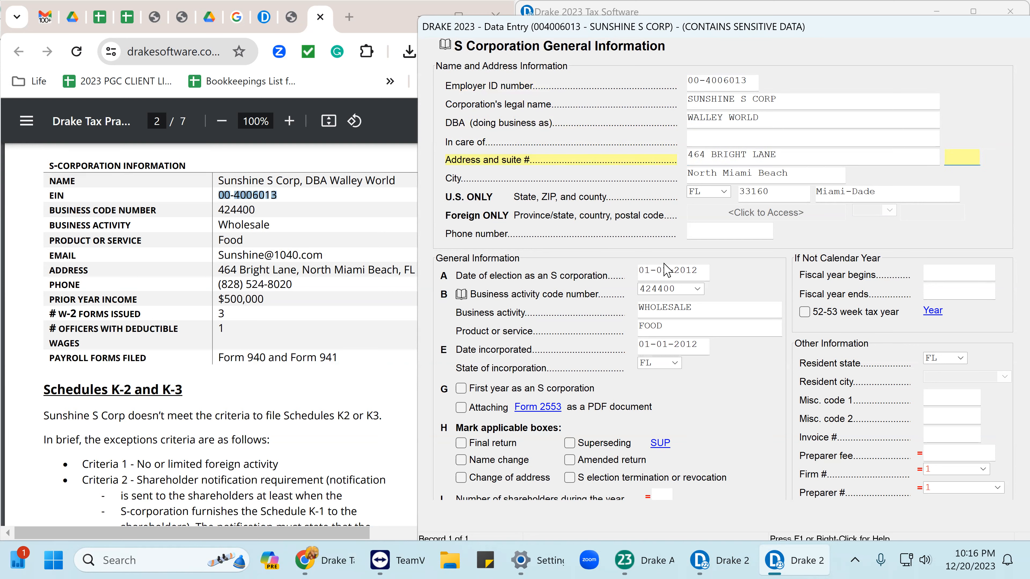
left_click(676, 277)
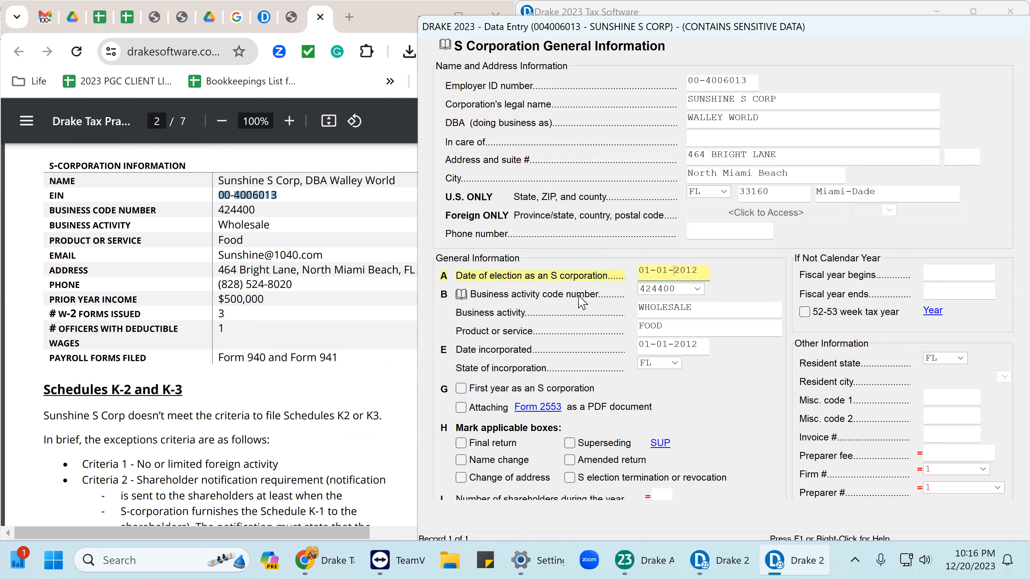
scroll(191, 268, "up", 8)
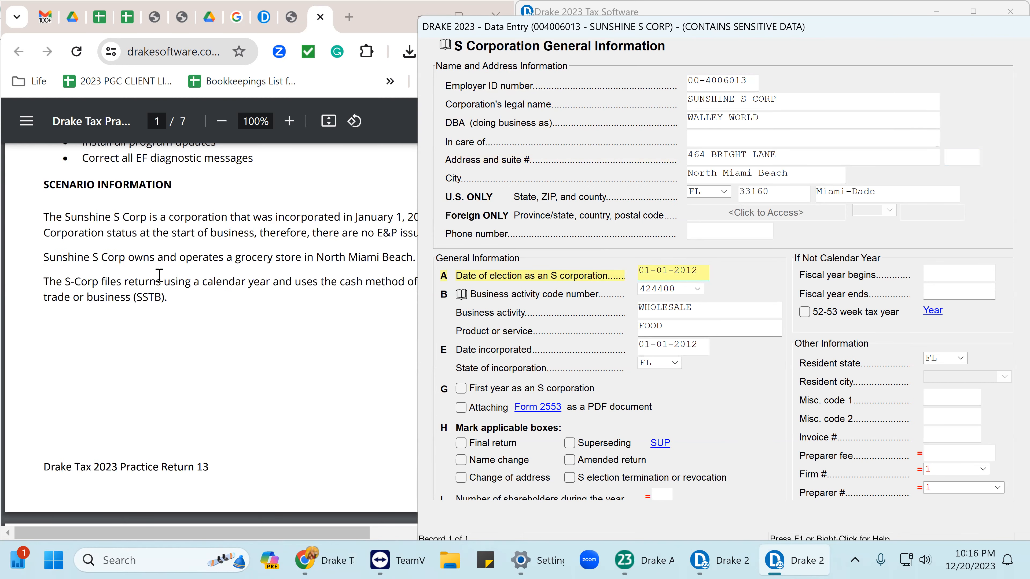
Zoom the PDF out to 75% and highlight the incorporation and S election paragraph.
left_click(221, 121)
left_click(221, 121)
left_click(221, 121)
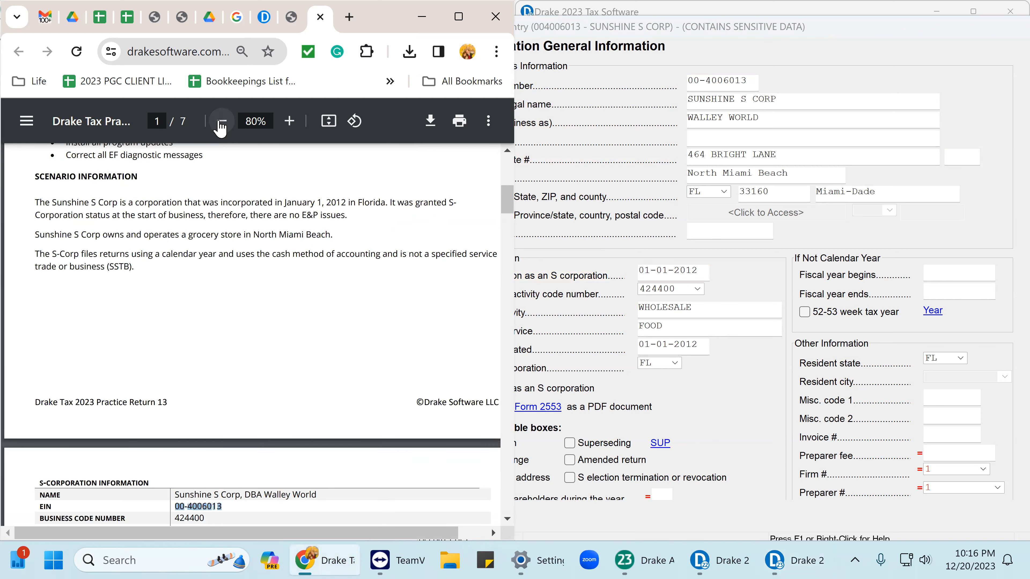
left_click(221, 122)
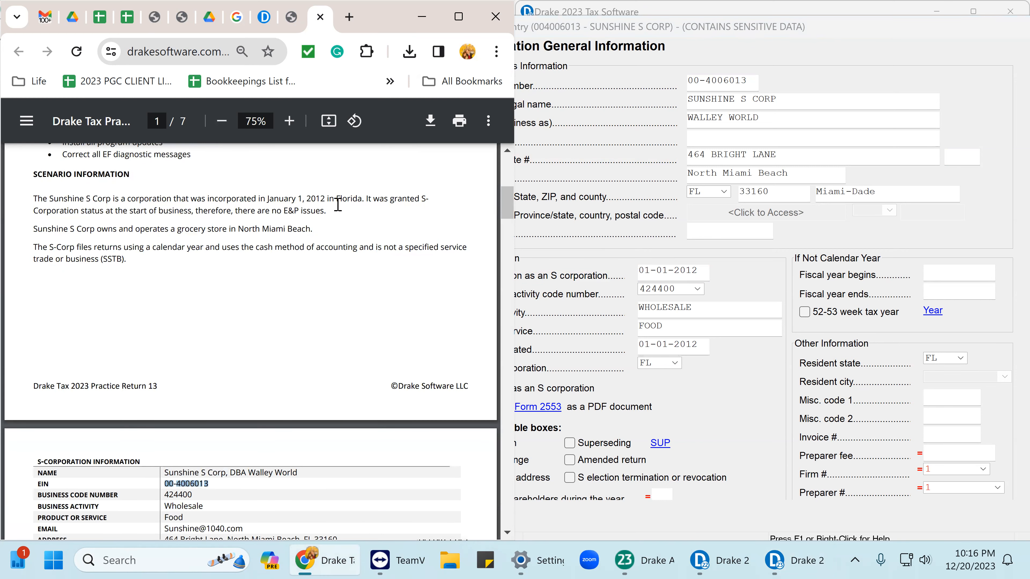
left_click(39, 202)
left_click_drag(38, 202, 324, 220)
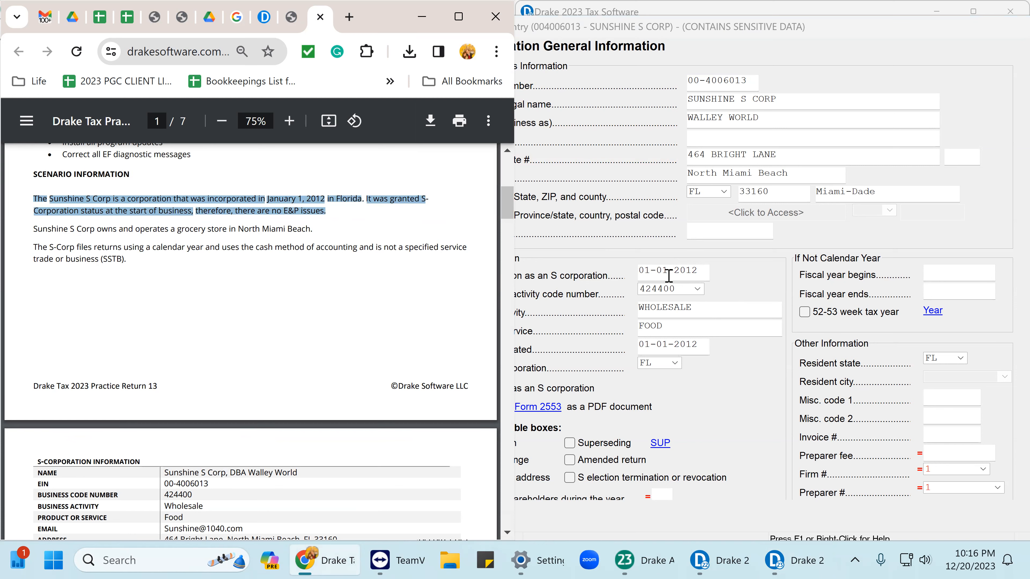
Review the 01-01-2012 Date incorporated and S election date fields on the General Information screen.
left_click(730, 232)
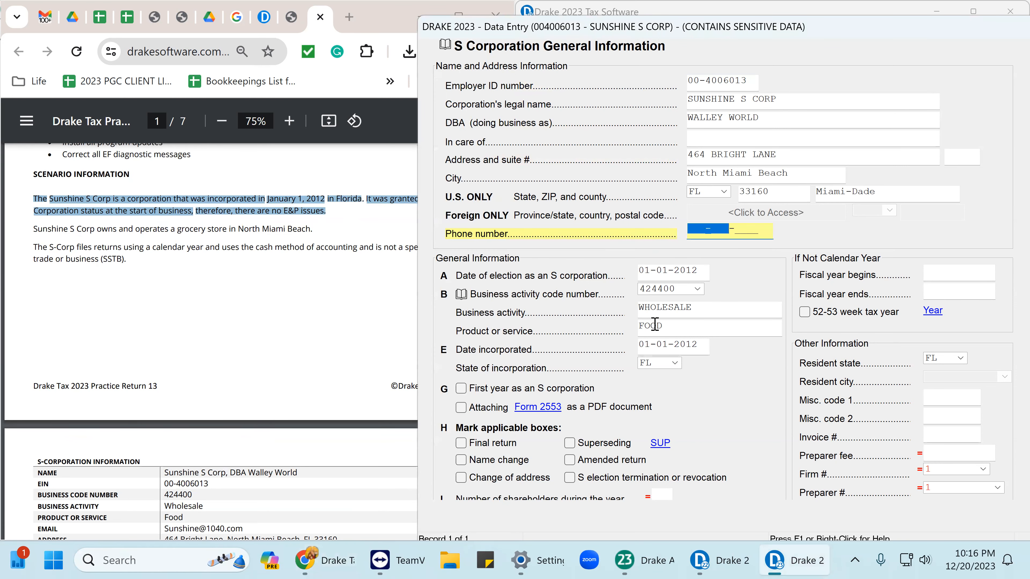
left_click(699, 345)
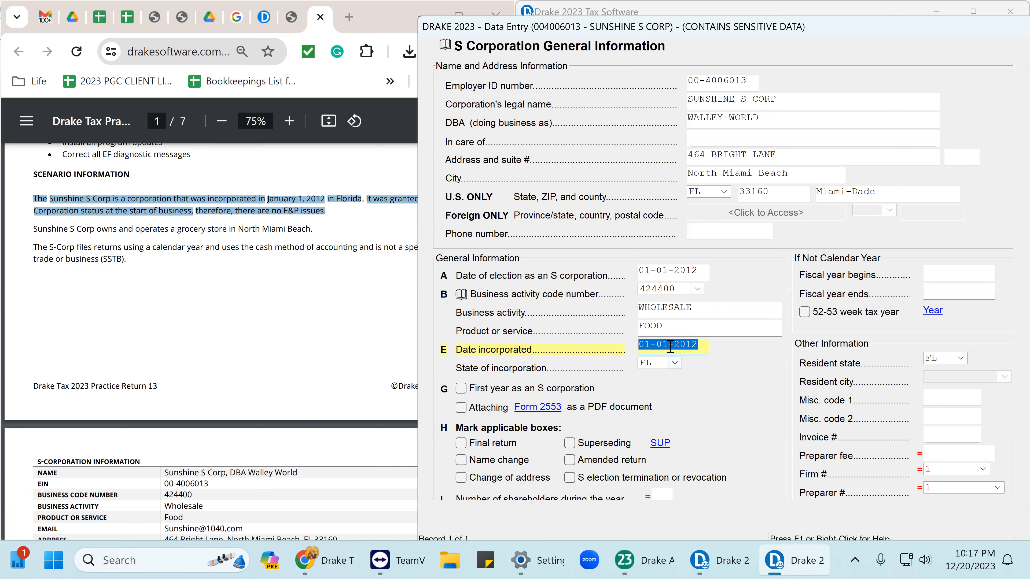
left_click_drag(703, 345, 614, 348)
left_click(701, 272)
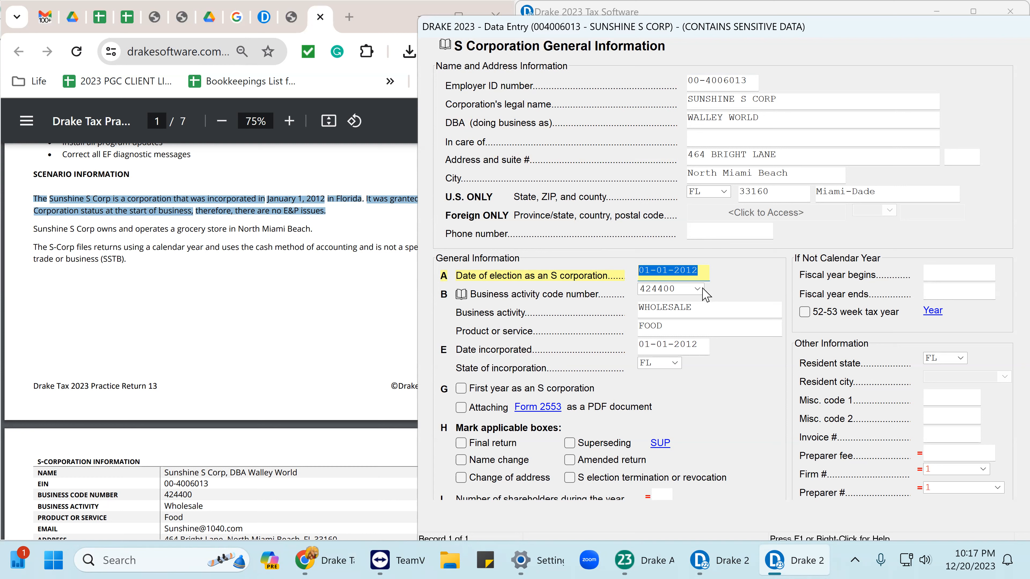
key("Tab")
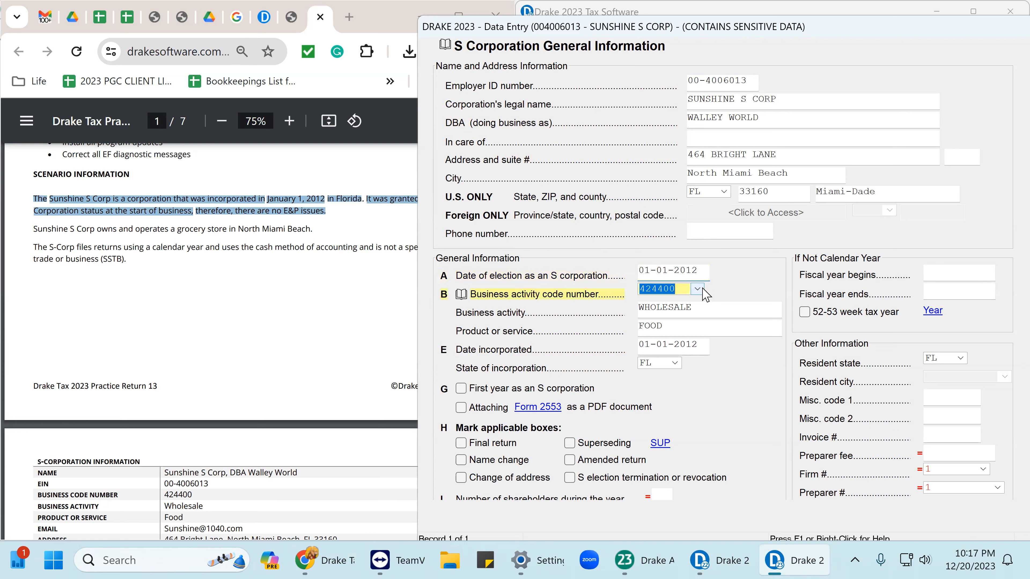
key("shift+Tab")
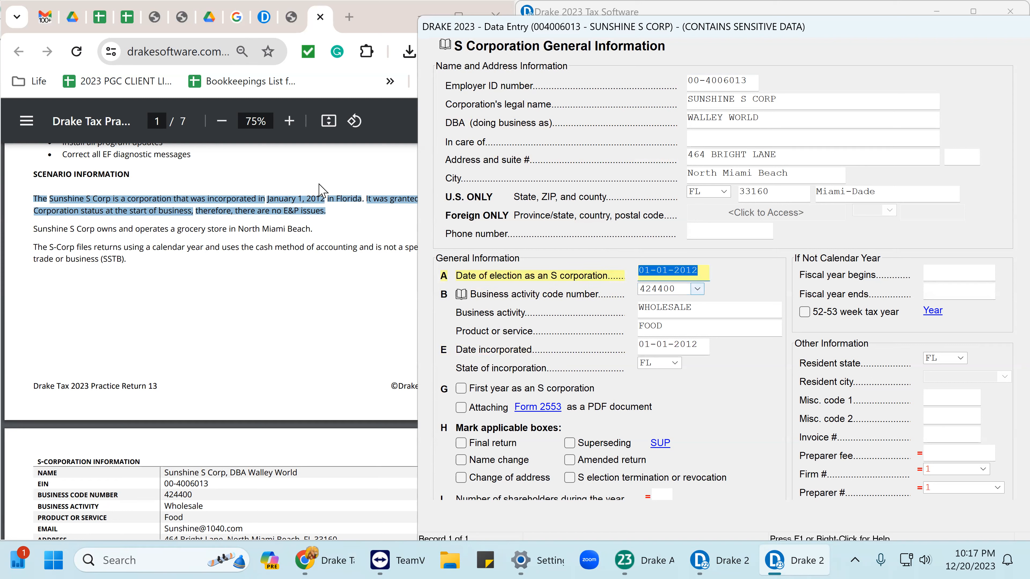
Highlight the scenario's incorporation and S-status sentences in the PDF to compare the dates.
left_click(246, 247)
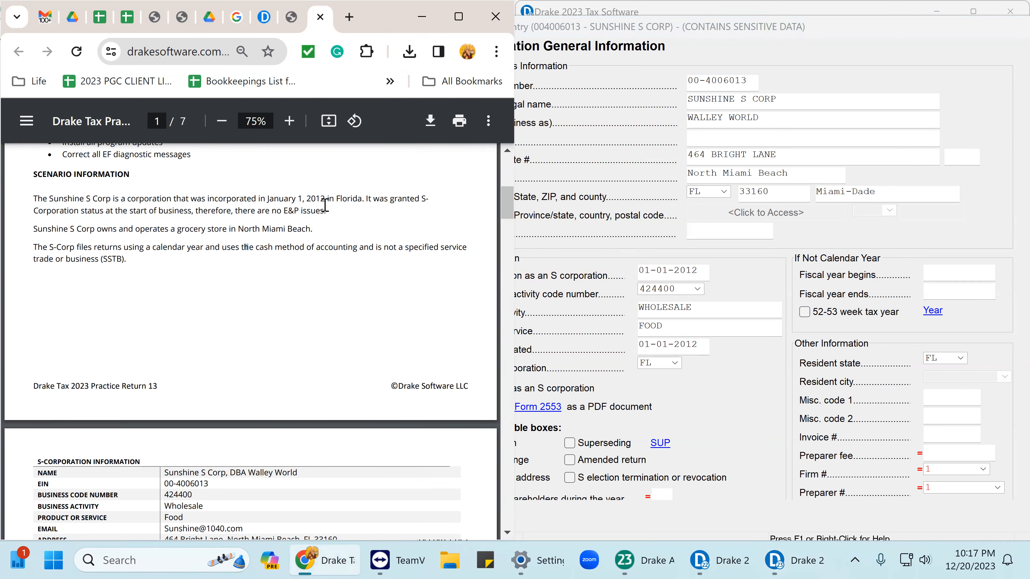
left_click_drag(355, 200, 392, 200)
left_click_drag(340, 223, 324, 217)
left_click(740, 145)
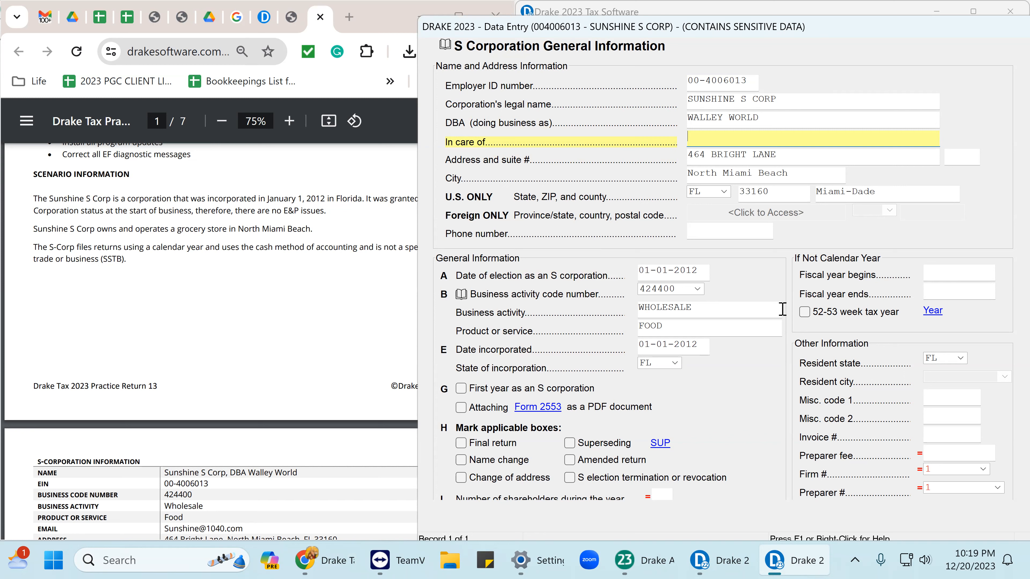
Enter 2 as the number of shareholders.
scroll(689, 280, "down", 1)
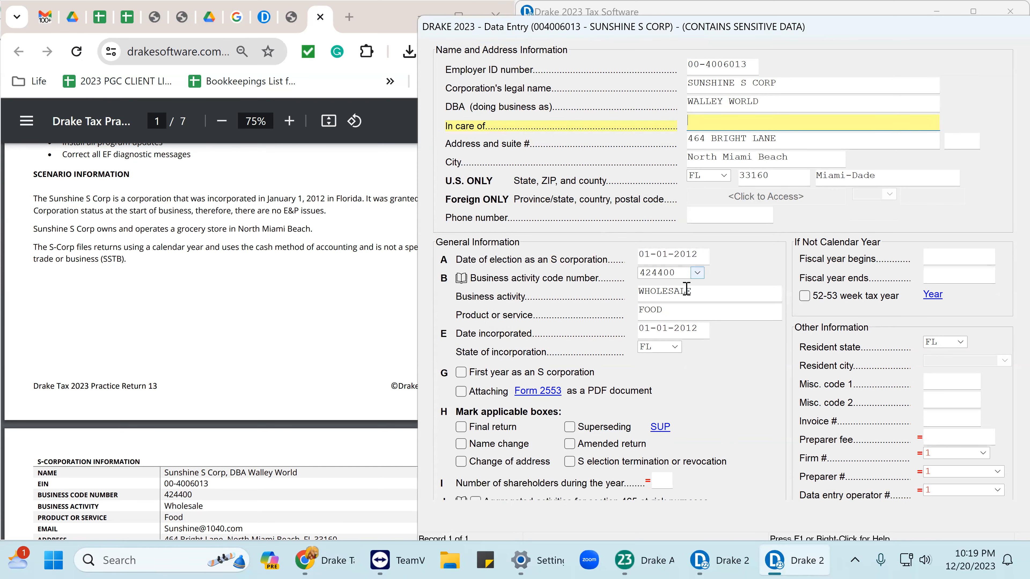
scroll(659, 500, "down", 2)
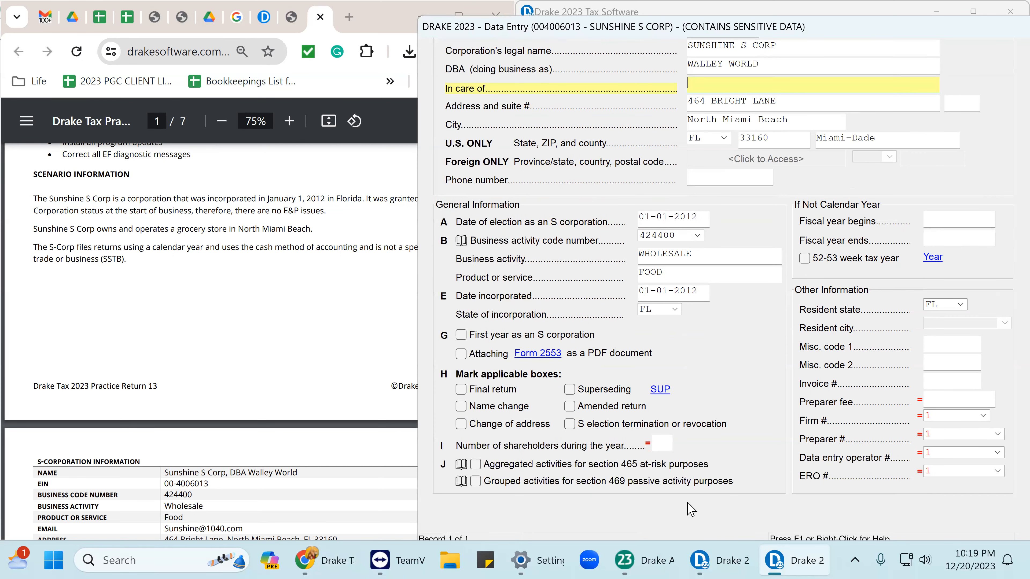
left_click(663, 444)
type("2")
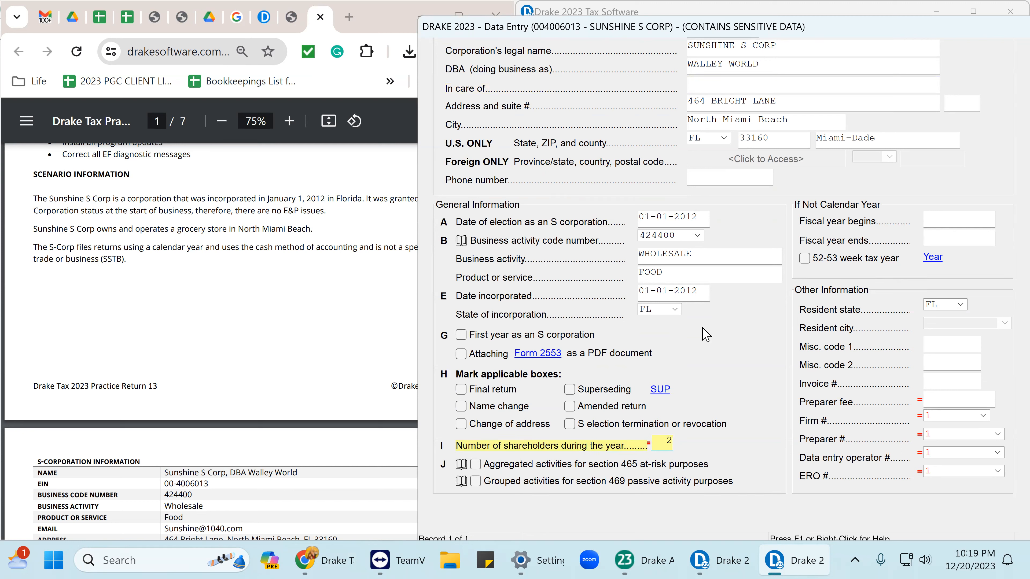
left_click(940, 347)
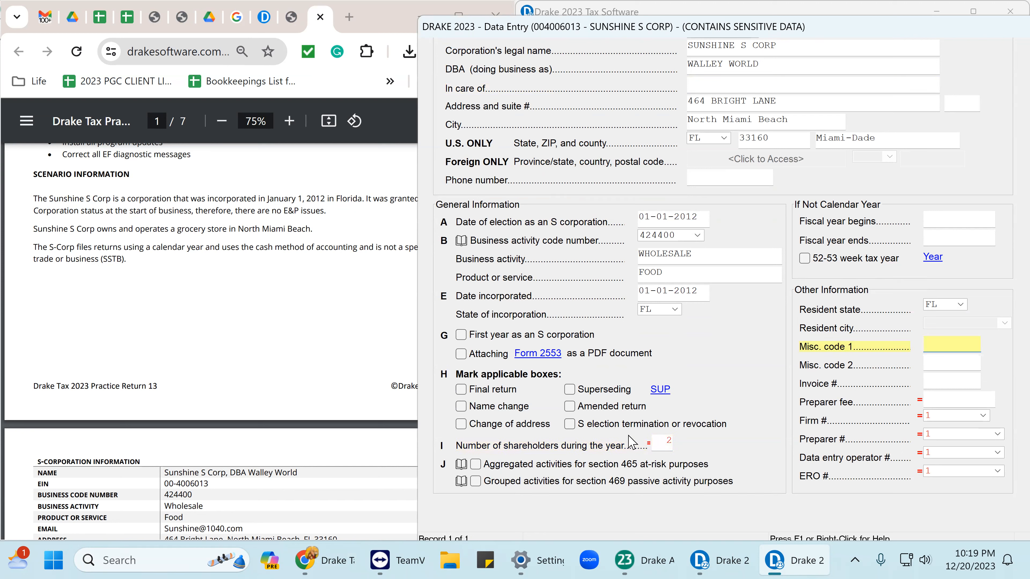
Check both shareholders' names and TINs in the practice PDF.
scroll(146, 333, "up", 2)
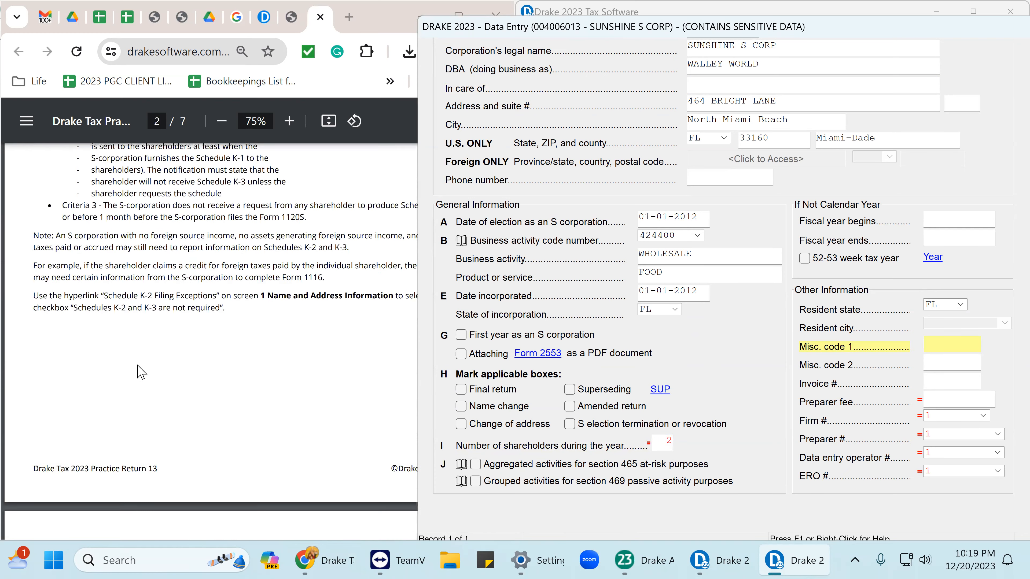
scroll(156, 350, "down", 5)
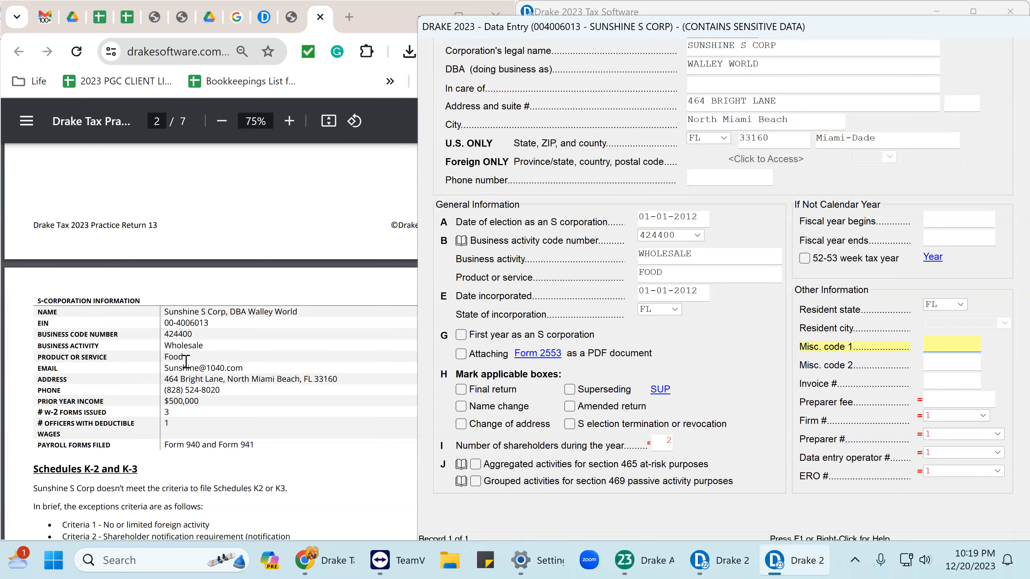
scroll(182, 375, "down", 6)
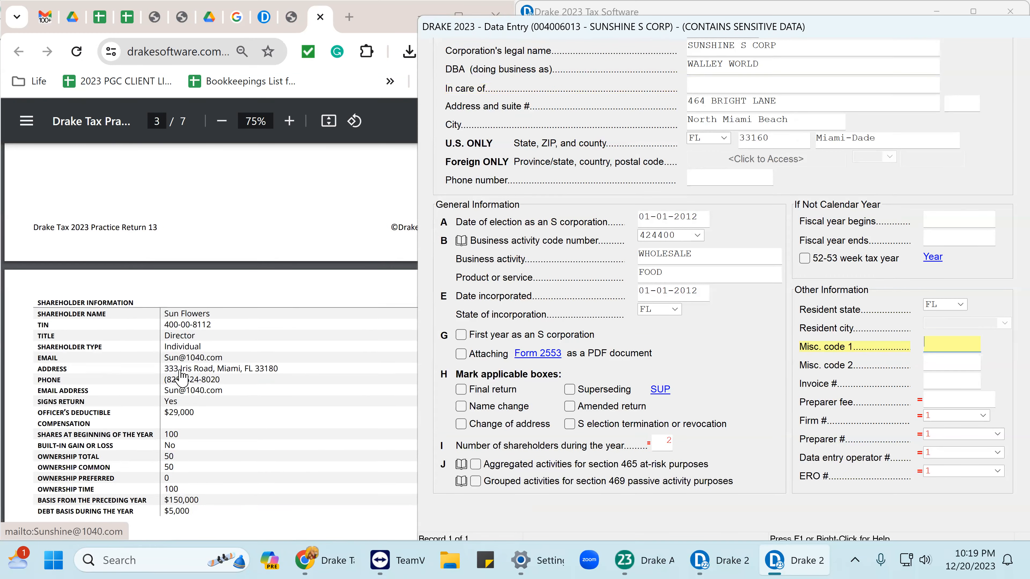
scroll(181, 376, "down", 6)
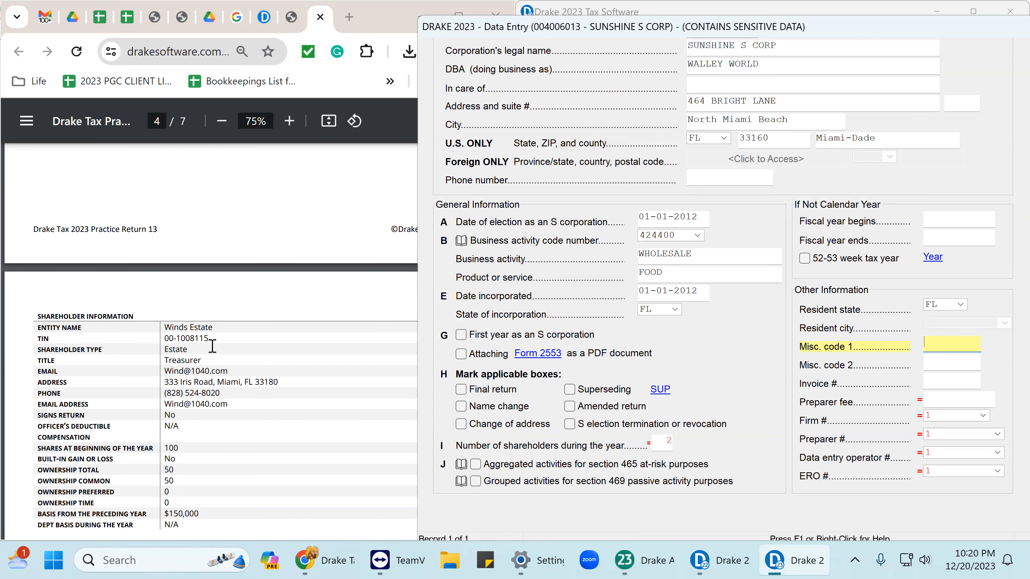
left_click_drag(165, 327, 204, 327)
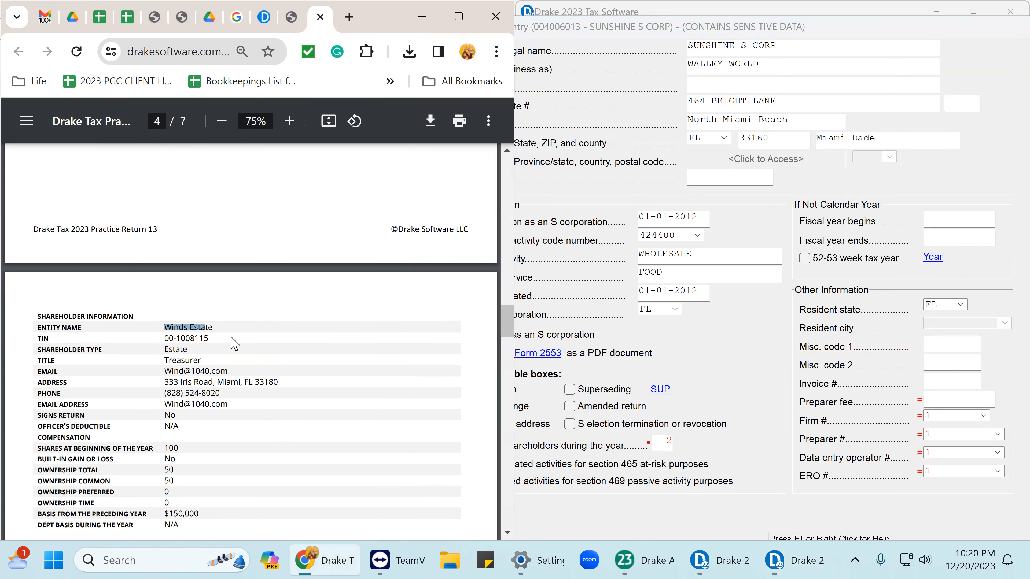
scroll(212, 417, "down", 10)
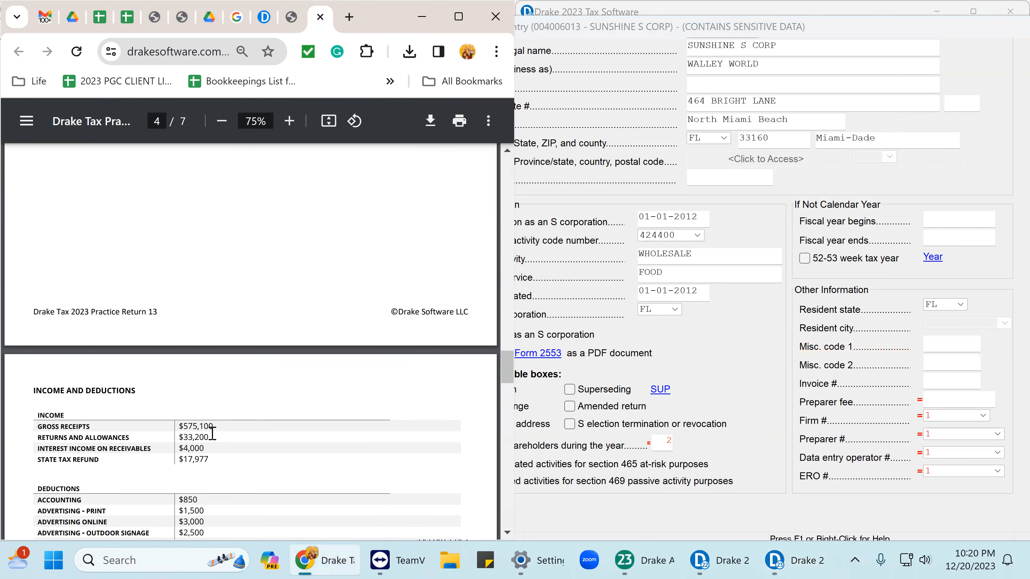
scroll(212, 433, "up", 5)
scroll(212, 431, "up", 4)
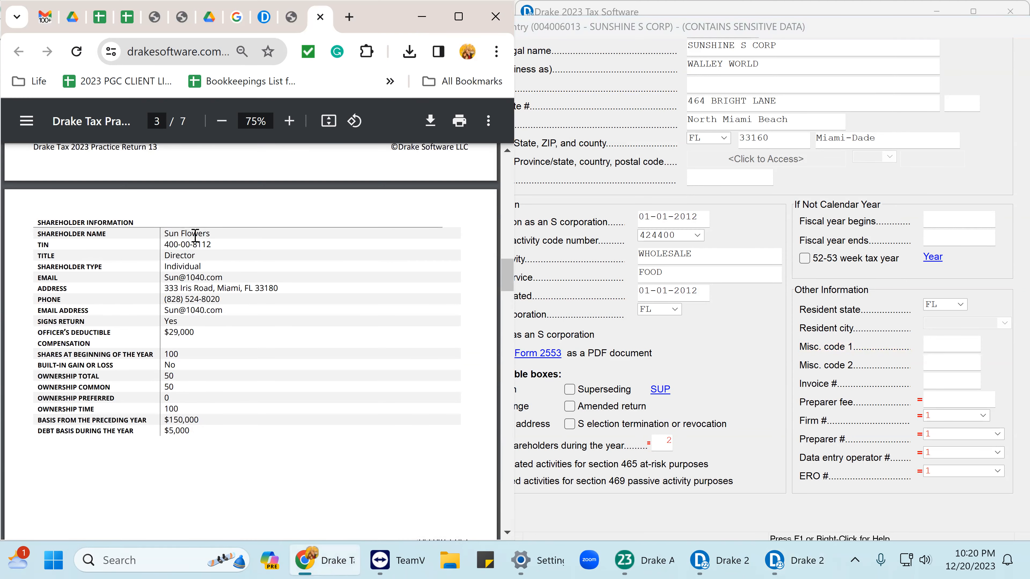
left_click_drag(164, 234, 218, 254)
left_click(199, 377)
scroll(195, 375, "down", 14)
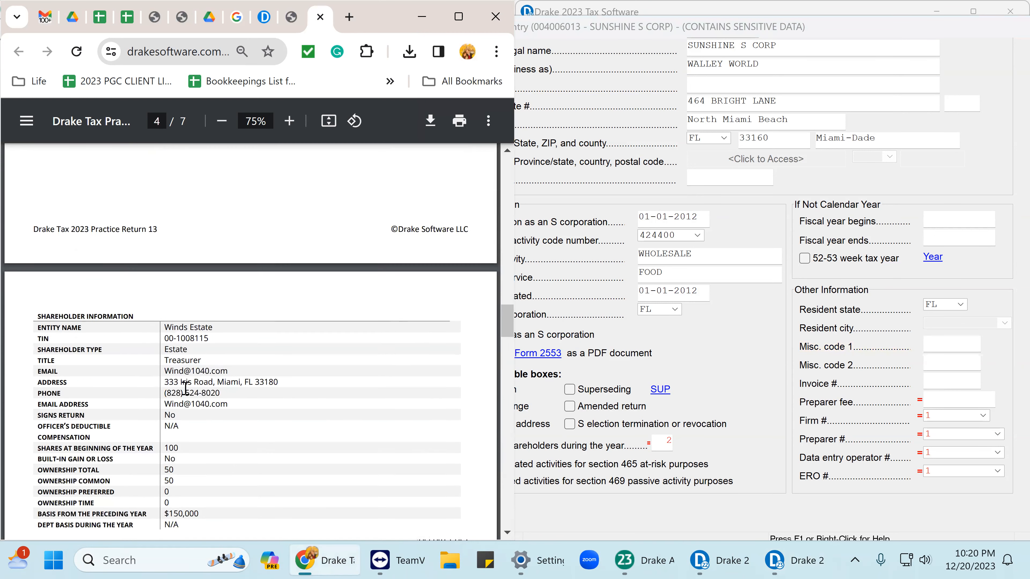
left_click_drag(162, 324, 209, 328)
left_click(242, 373)
left_click(725, 319)
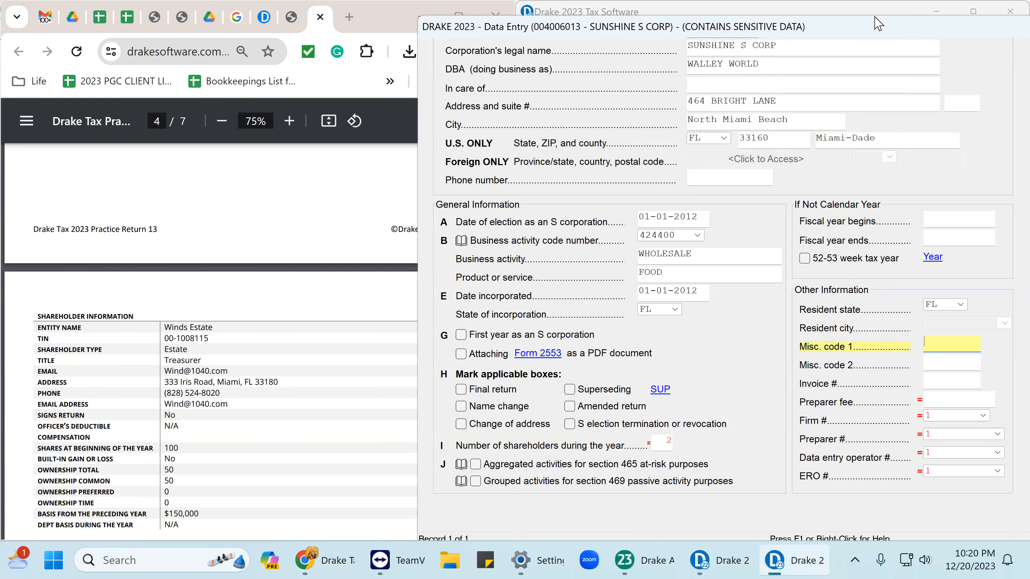
Switch the accounting method from Accrual to Cash.
left_click_drag(876, 32, 821, 26)
scroll(811, 243, "down", 4)
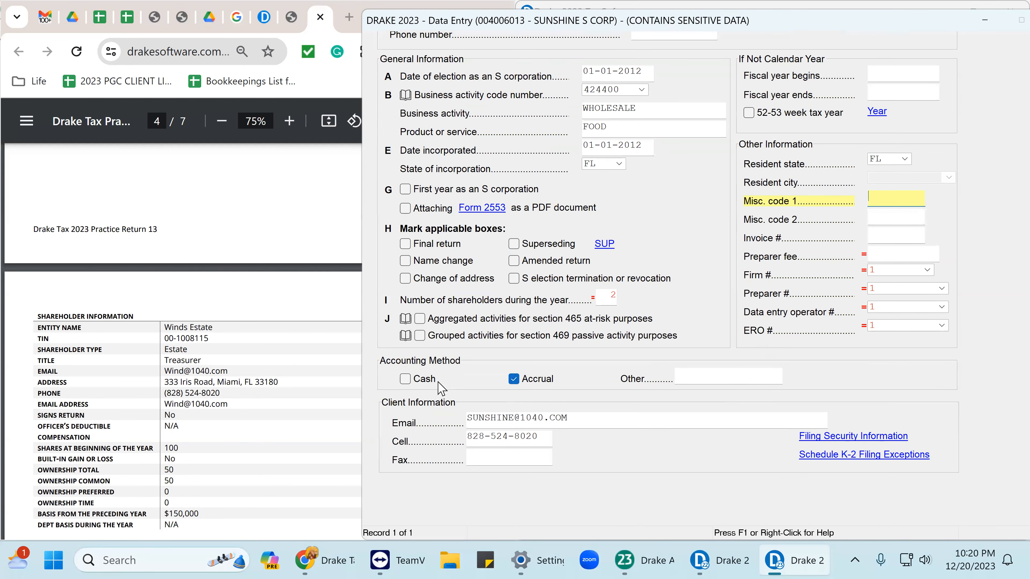
left_click(518, 382)
left_click(405, 379)
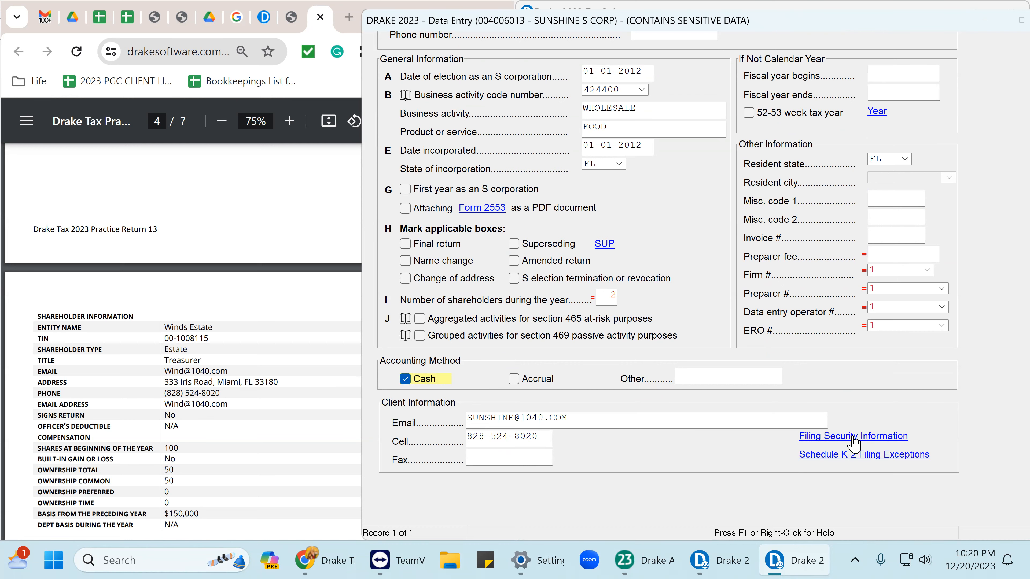
left_click(853, 437)
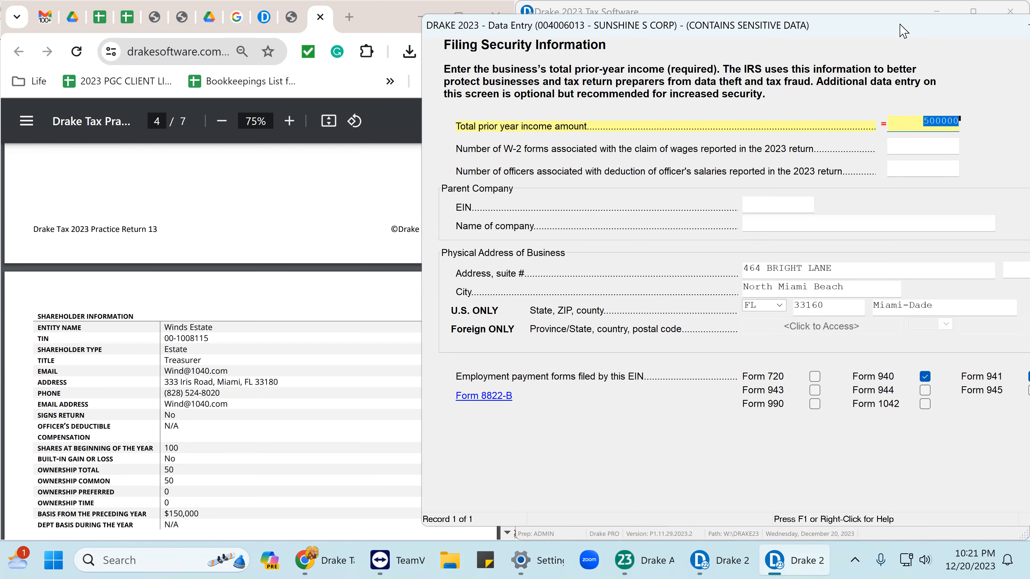
Review filing security details (500000 prior-year income, Forms 940 and 941), then close back to the menu.
left_click_drag(898, 31, 712, 34)
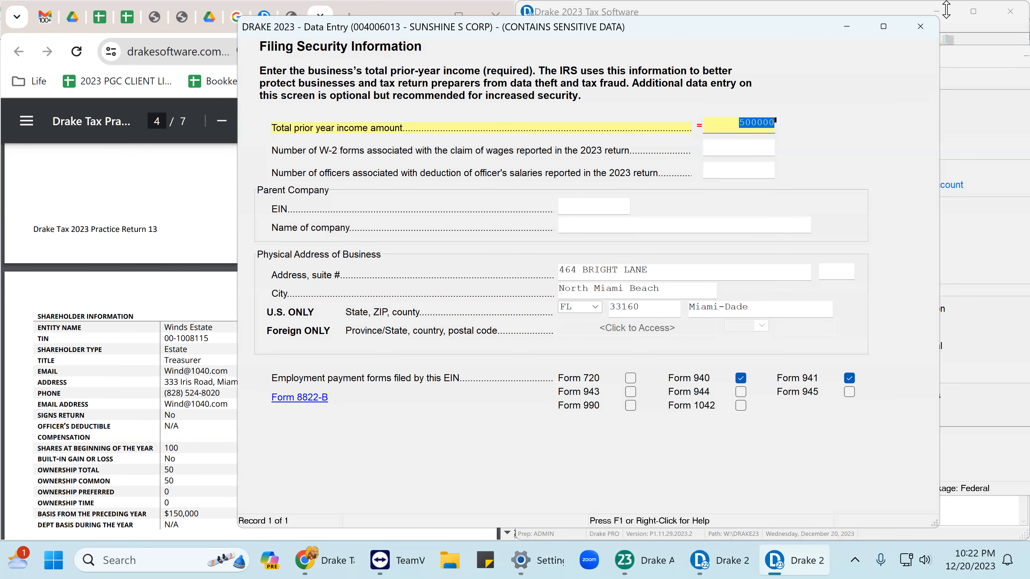
left_click(919, 35)
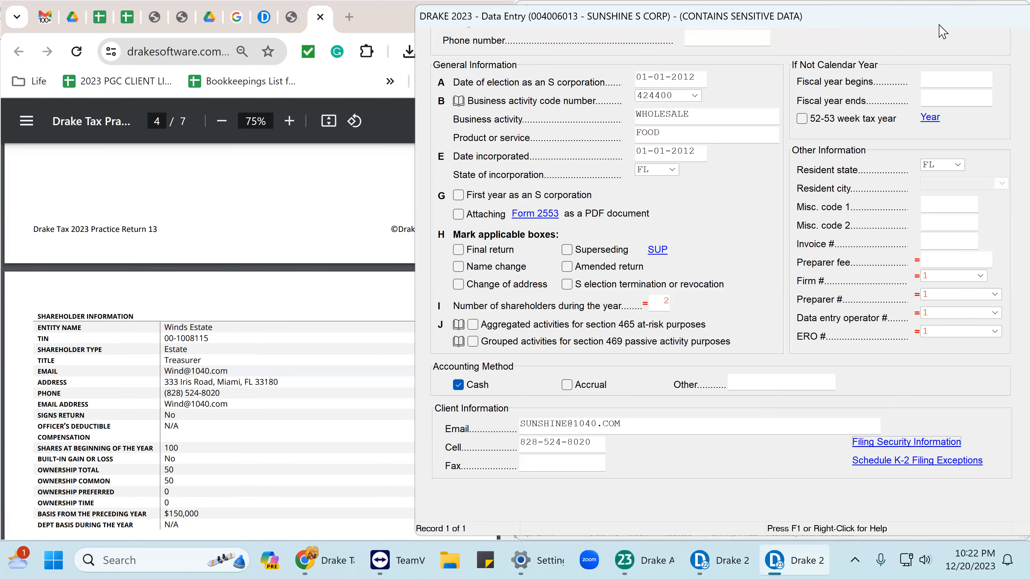
left_click(996, 37)
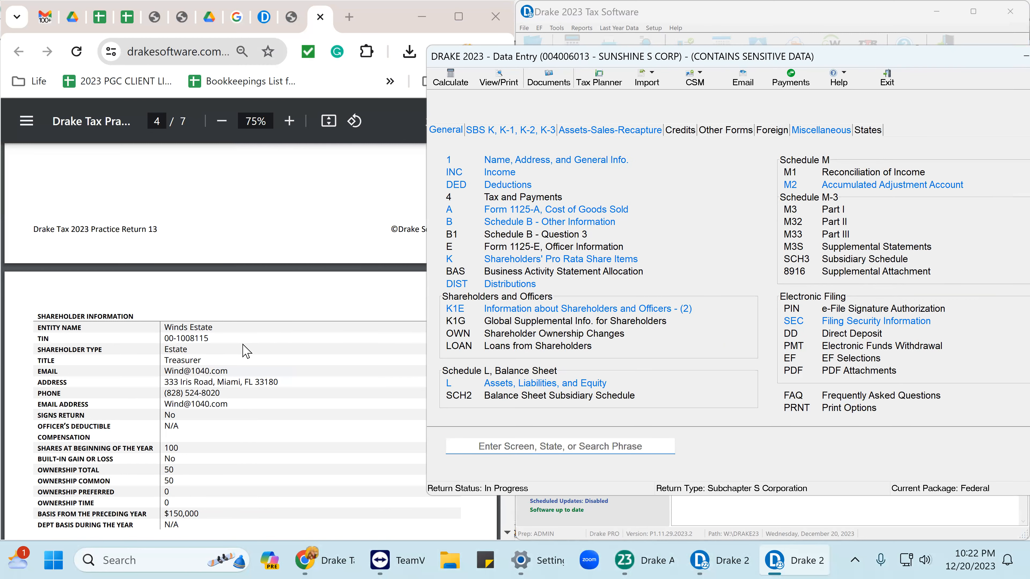
scroll(246, 351, "down", 3)
scroll(246, 351, "down", 4)
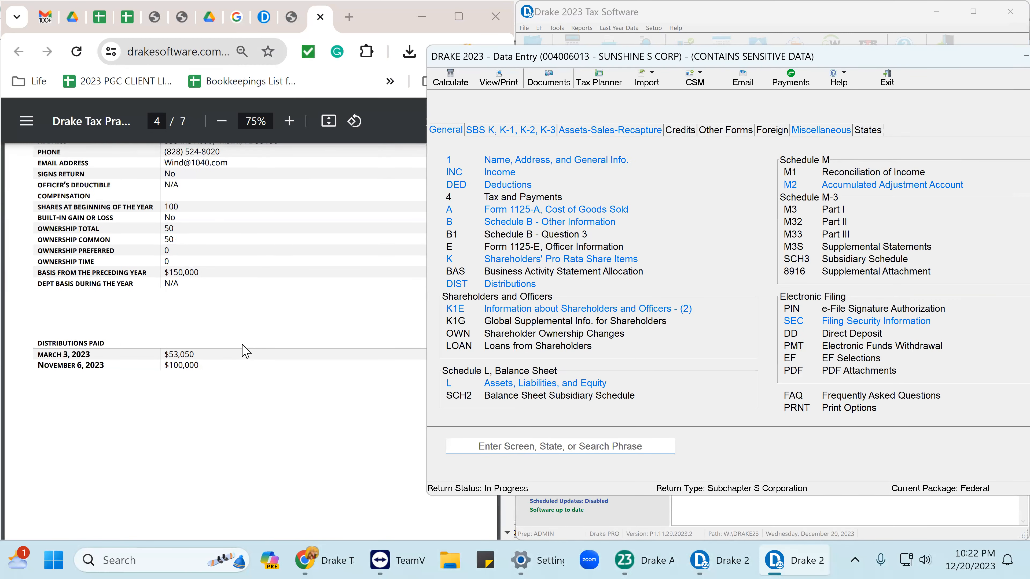
scroll(245, 350, "up", 18)
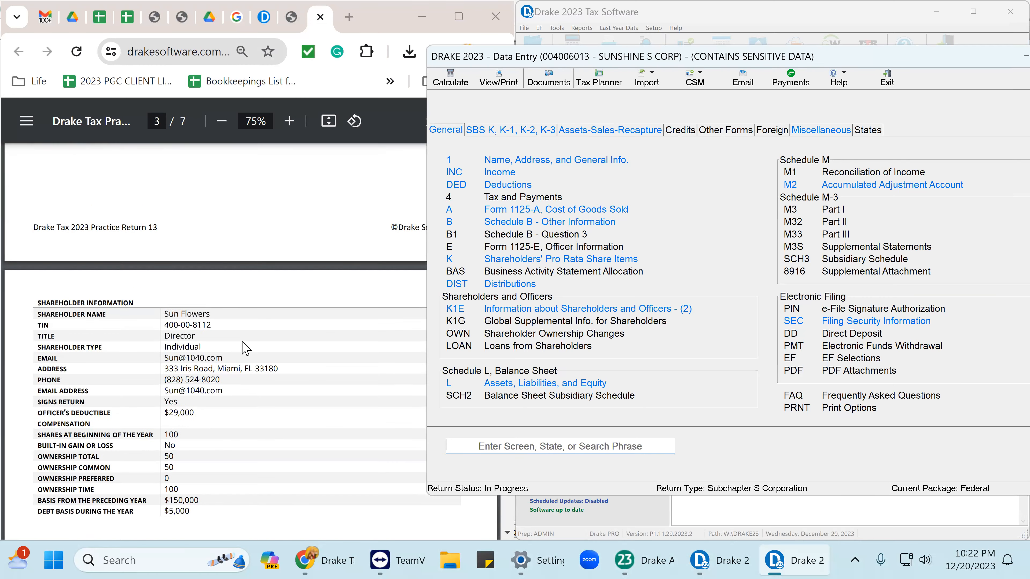
scroll(244, 343, "up", 20)
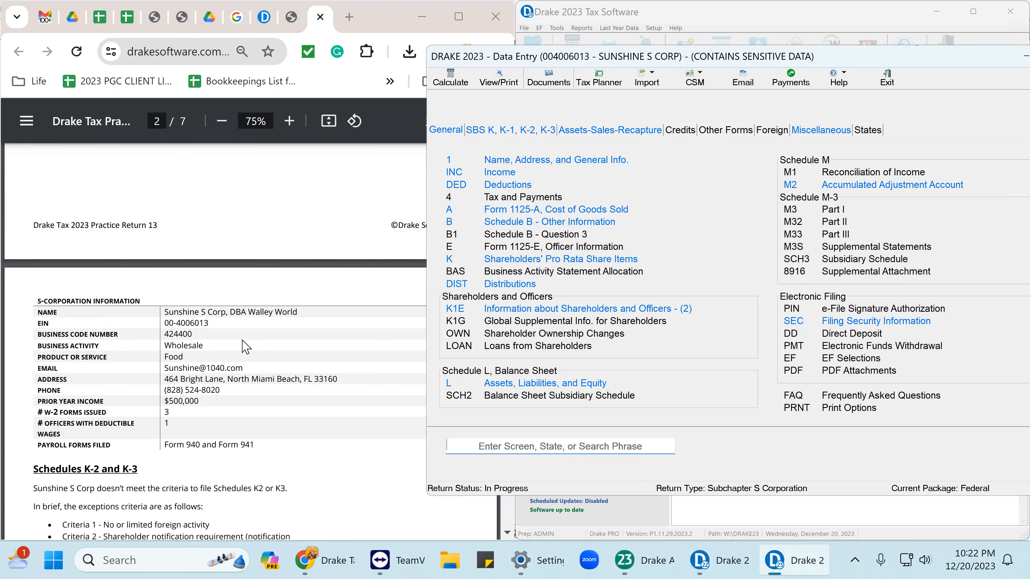
scroll(243, 346, "down", 10)
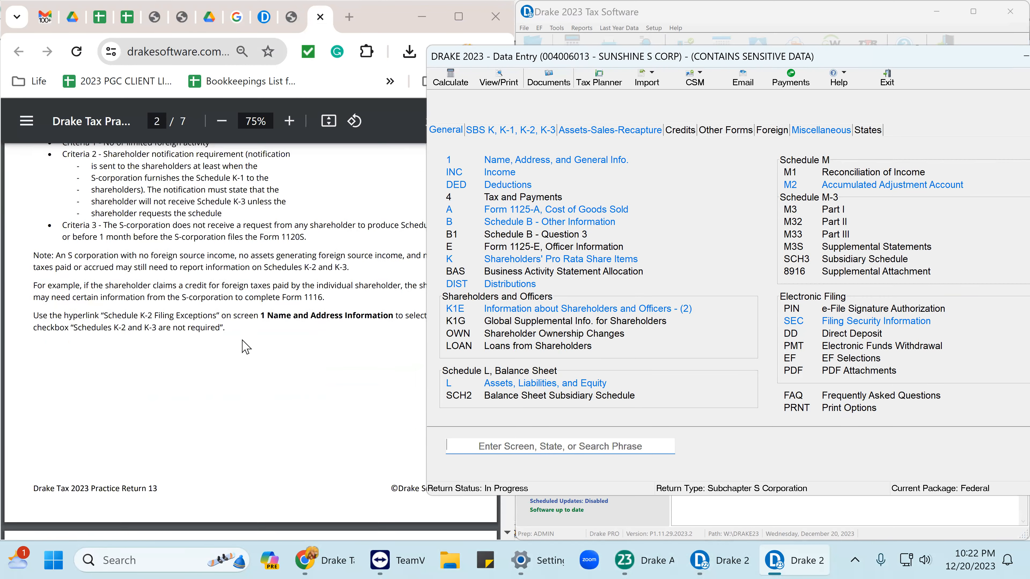
left_click(595, 312)
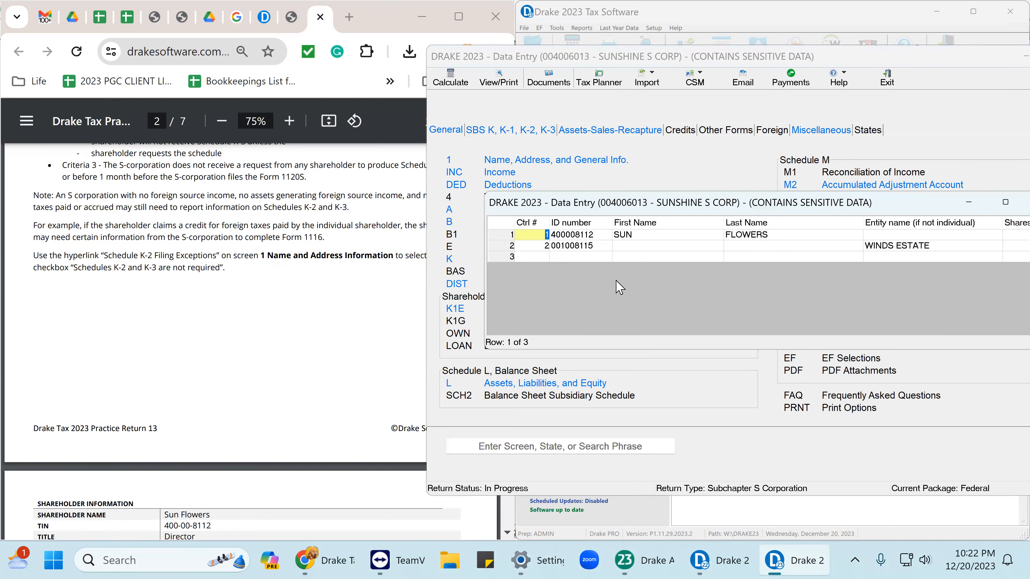
double_click(642, 237)
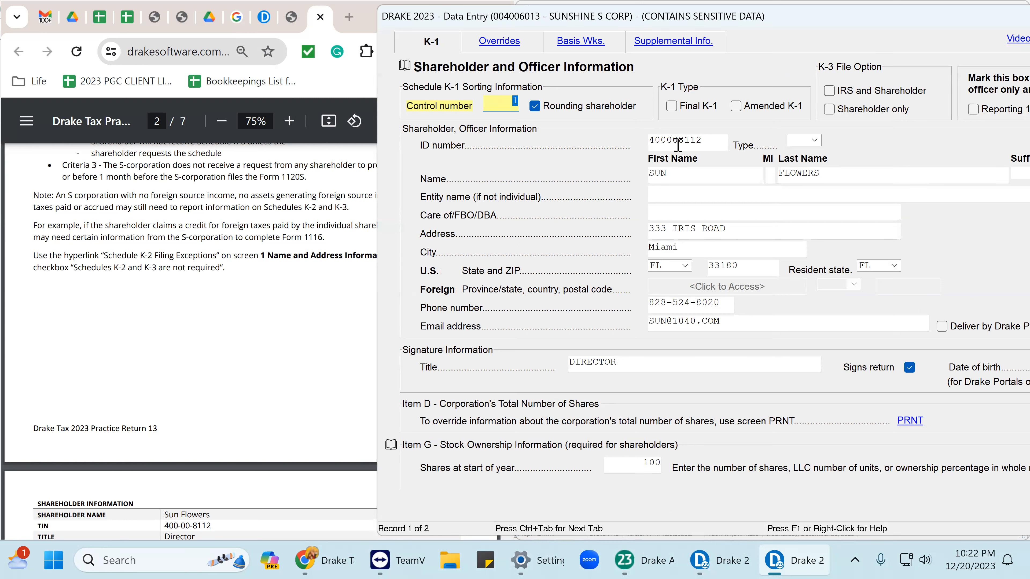
left_click_drag(710, 139, 648, 141)
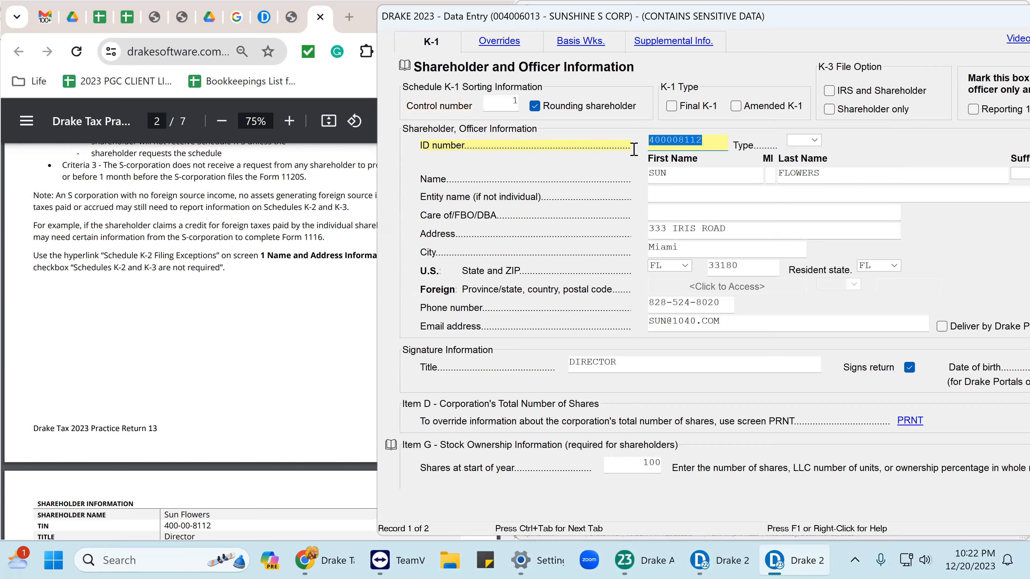
left_click(671, 173)
left_click(802, 175)
left_click(710, 234)
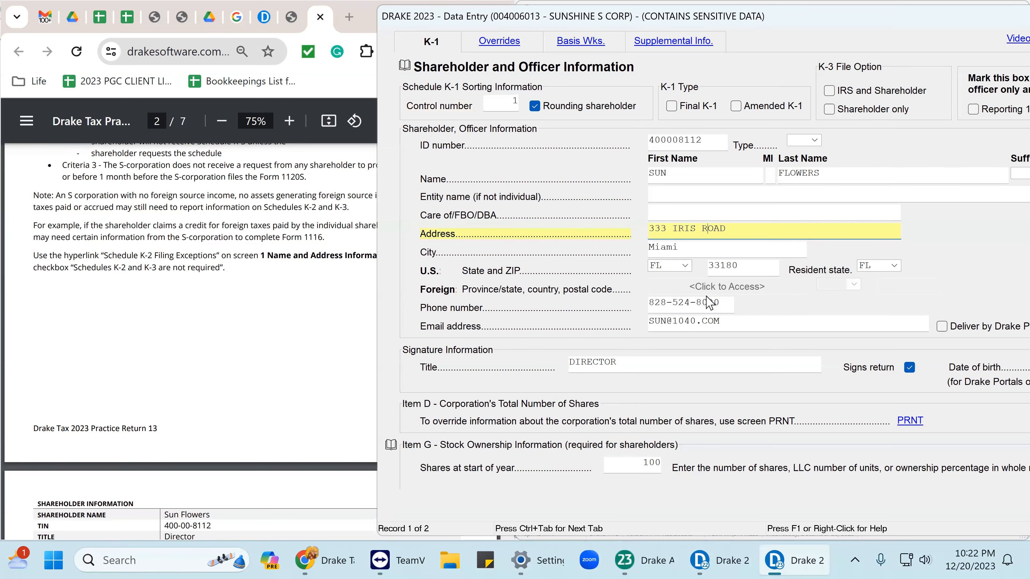
scroll(690, 359, "down", 1)
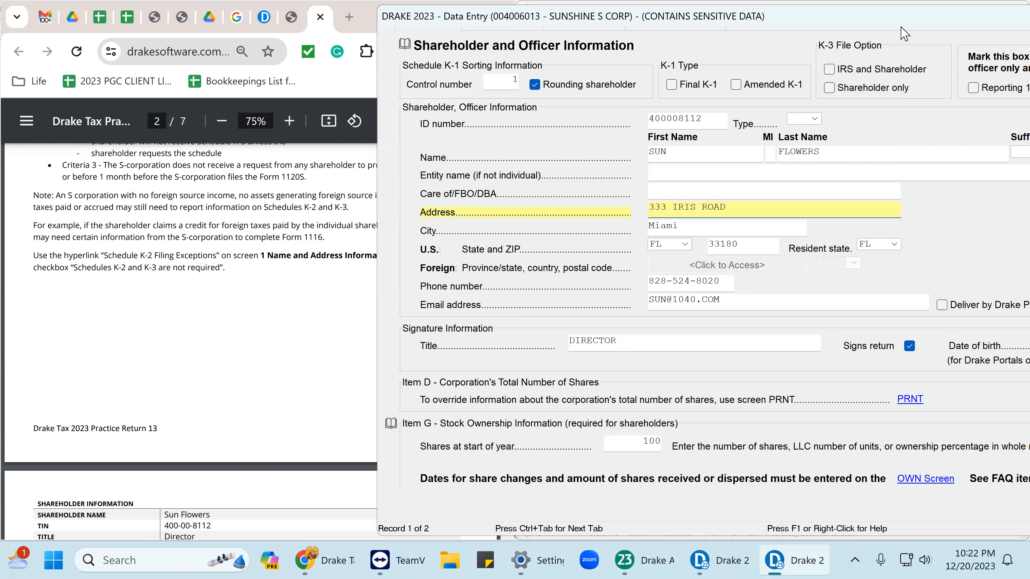
left_click_drag(871, 30, 821, 24)
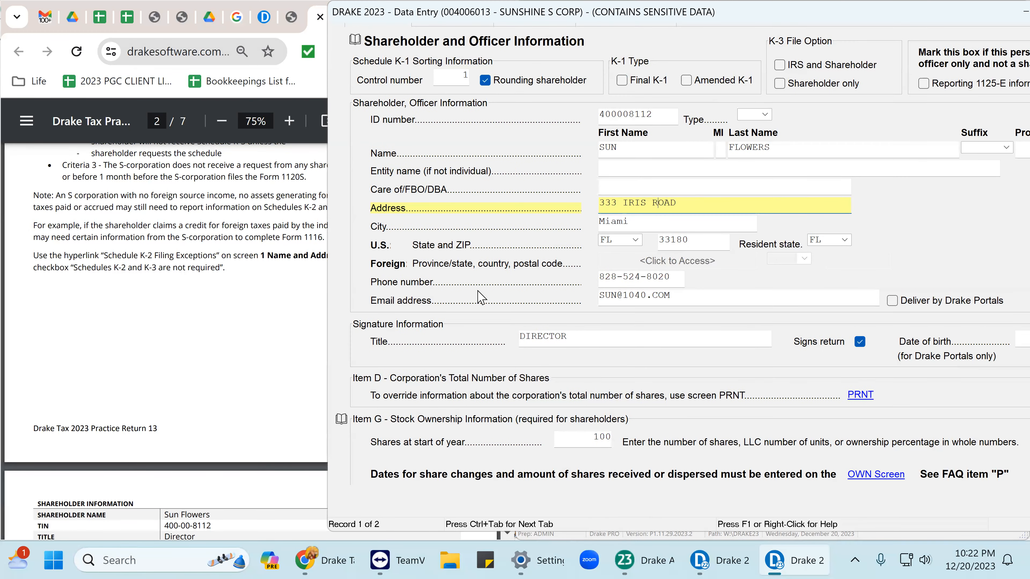
scroll(560, 300, "down", 3)
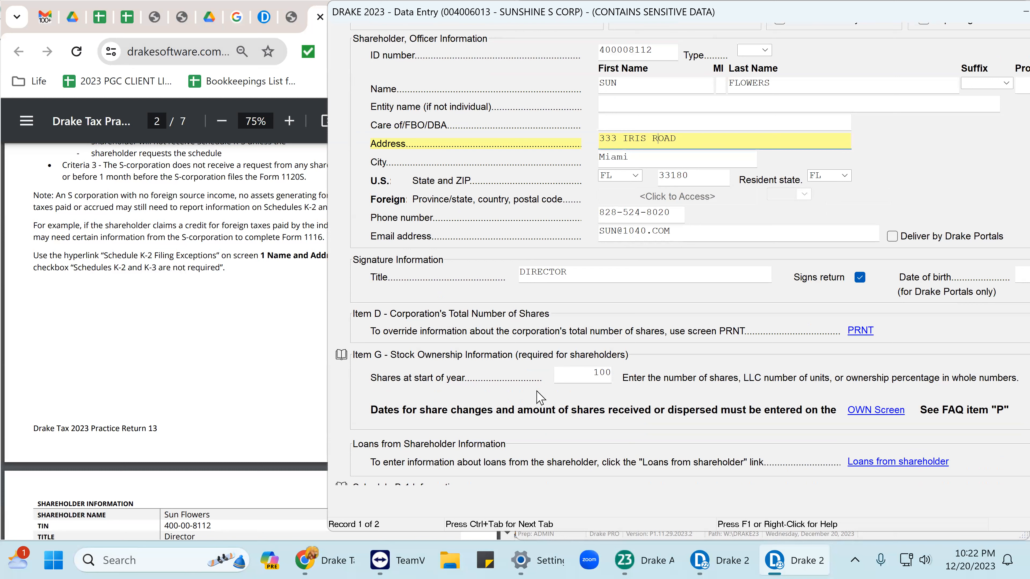
left_click(599, 376)
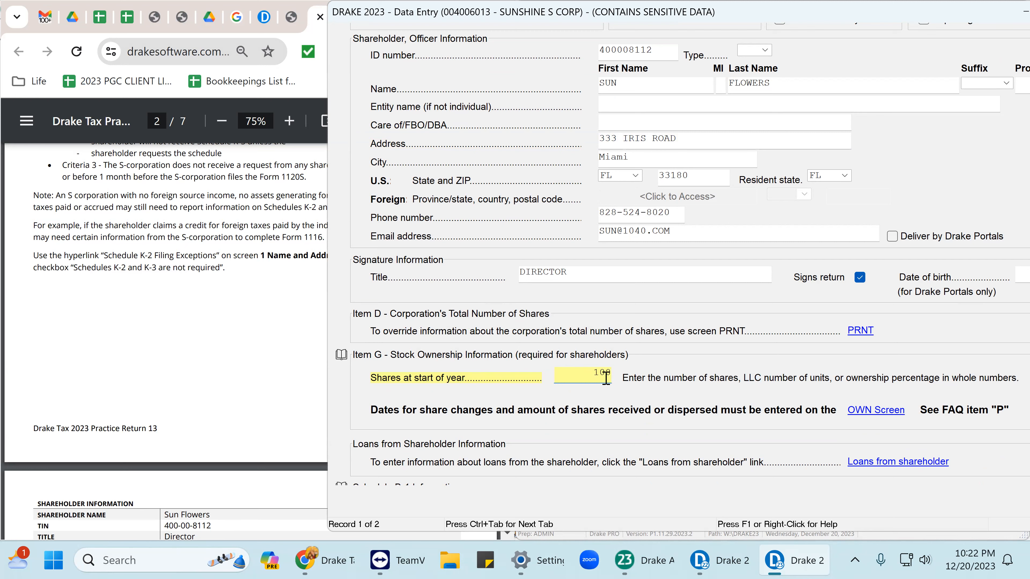
scroll(610, 374, "down", 4)
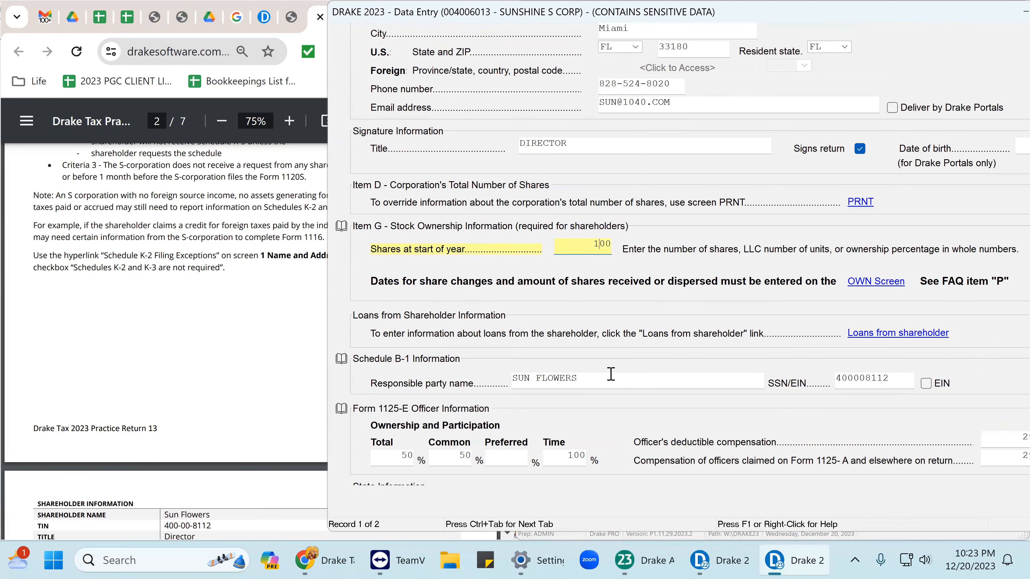
left_click(404, 436)
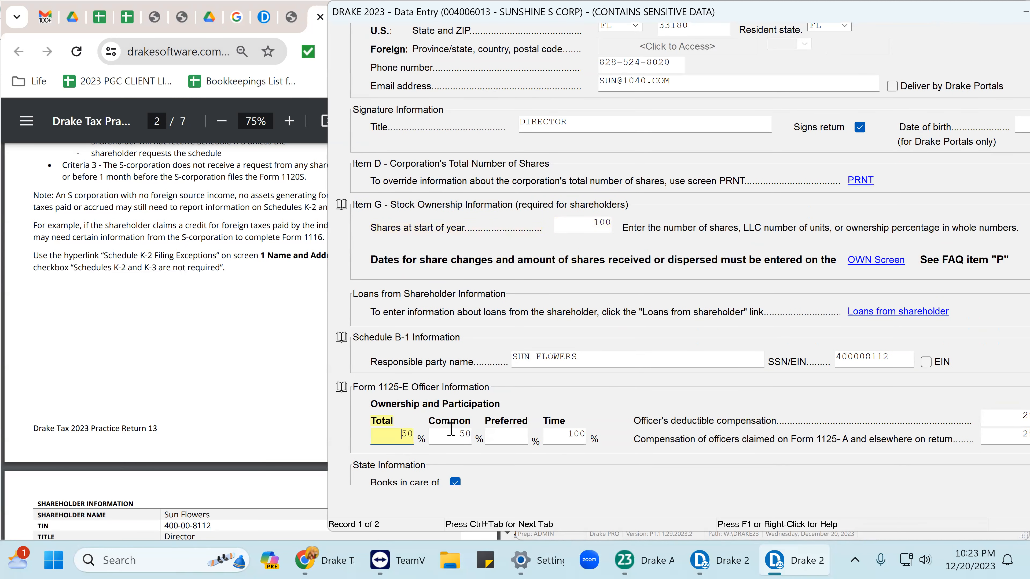
left_click(462, 436)
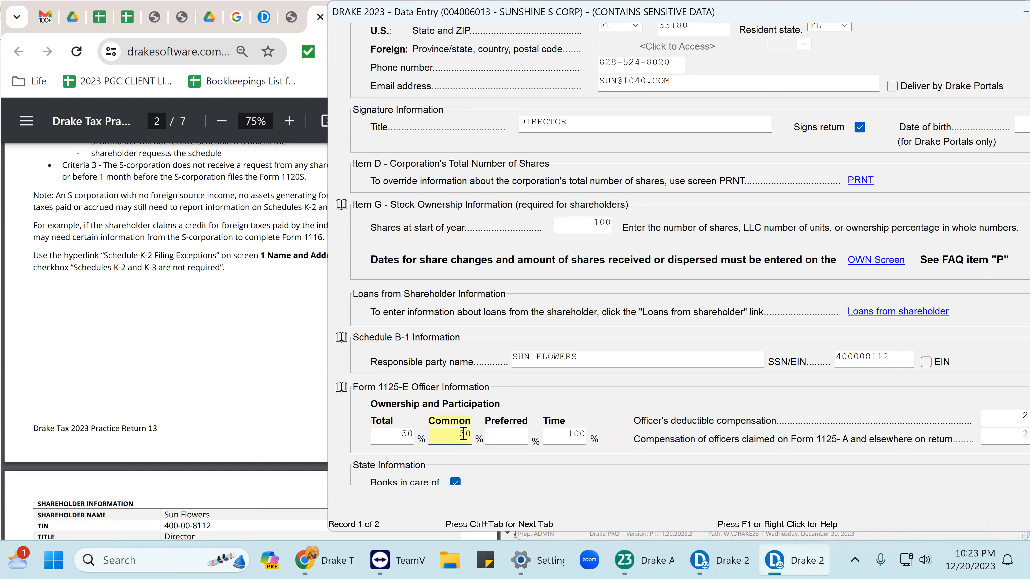
left_click(390, 435)
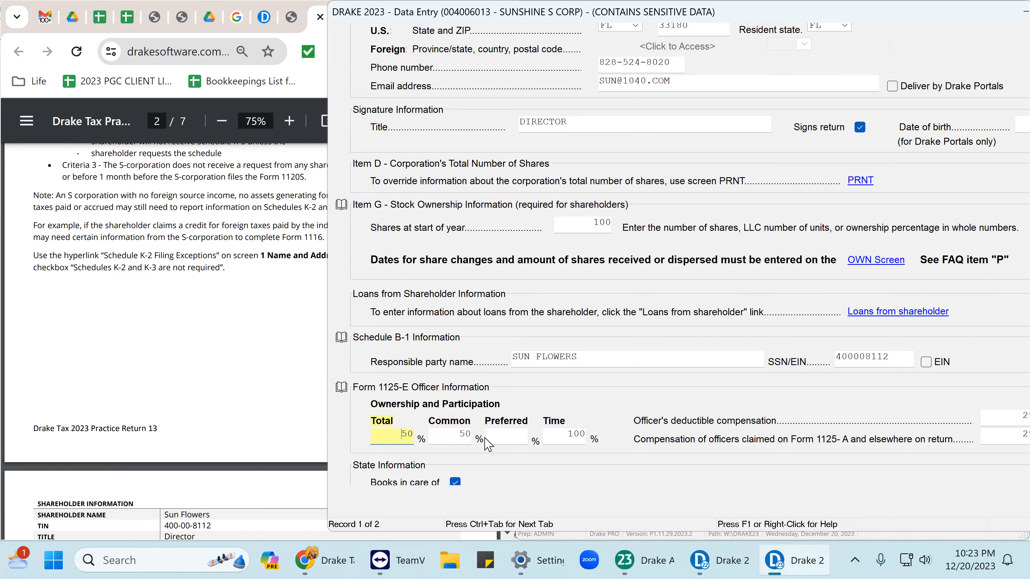
left_click(461, 434)
left_click_drag(591, 221, 612, 228)
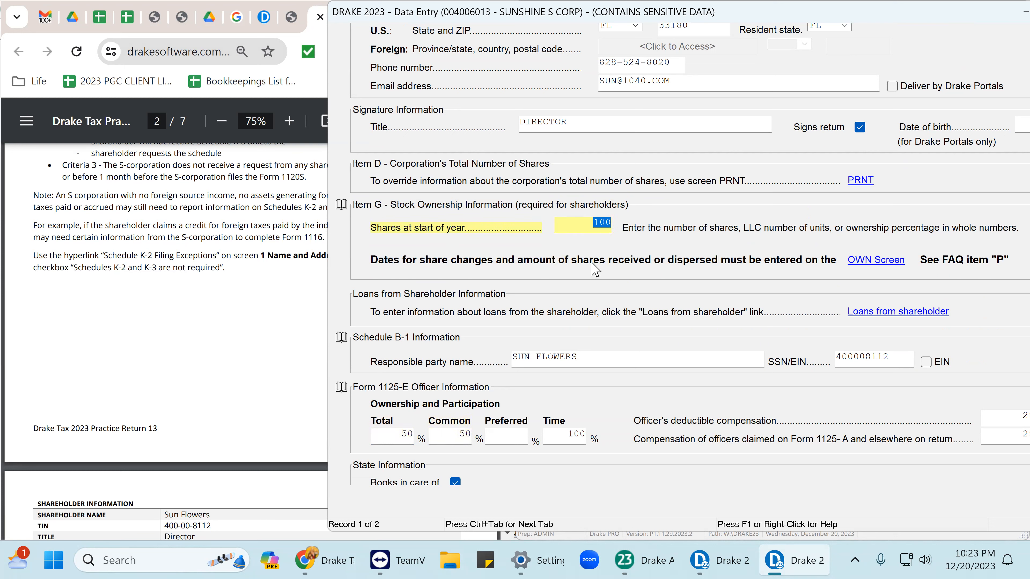
left_click(566, 431)
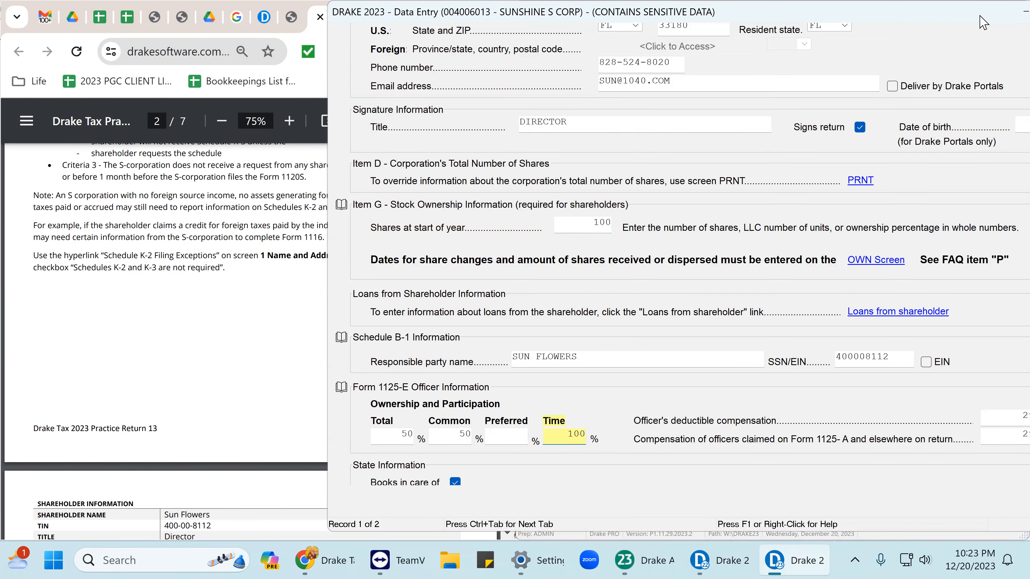
left_click_drag(971, 15, 820, 20)
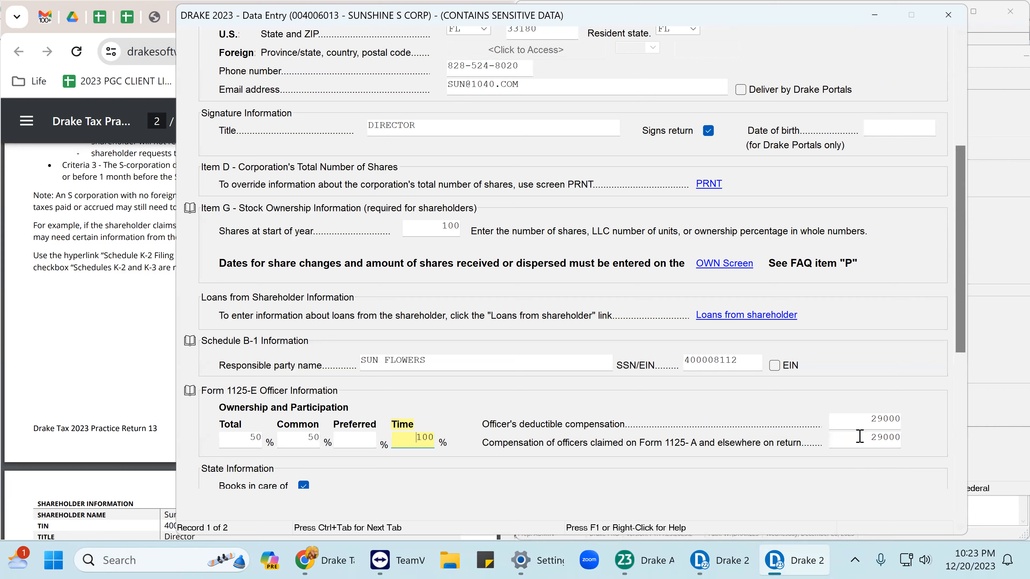
left_click(884, 420)
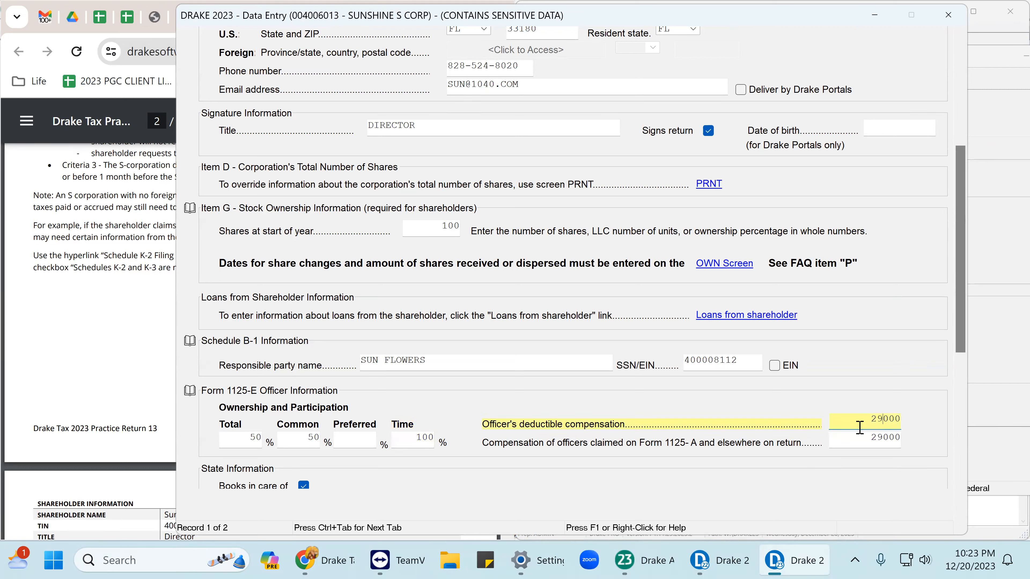
left_click_drag(857, 422, 909, 427)
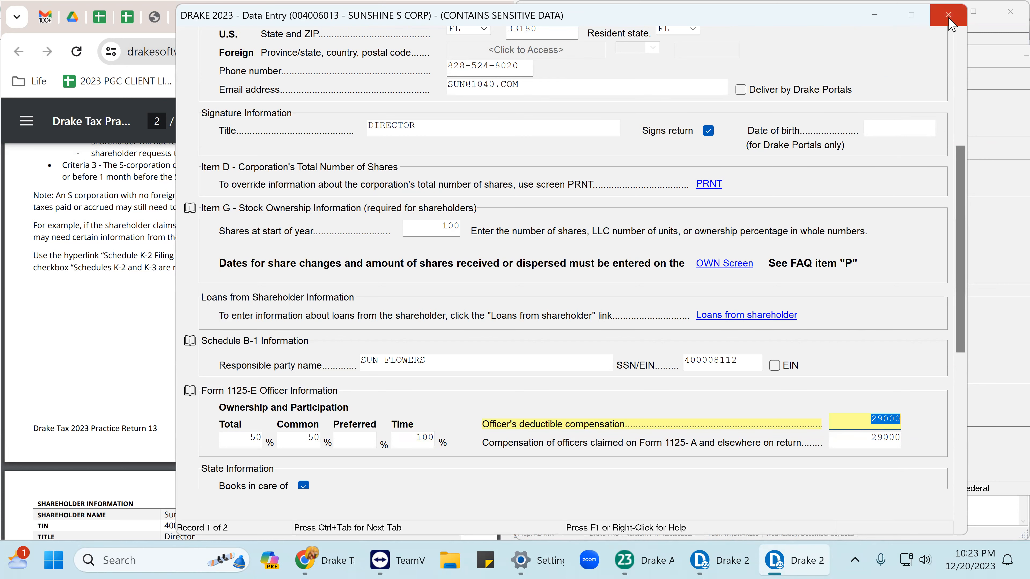
key("Escape")
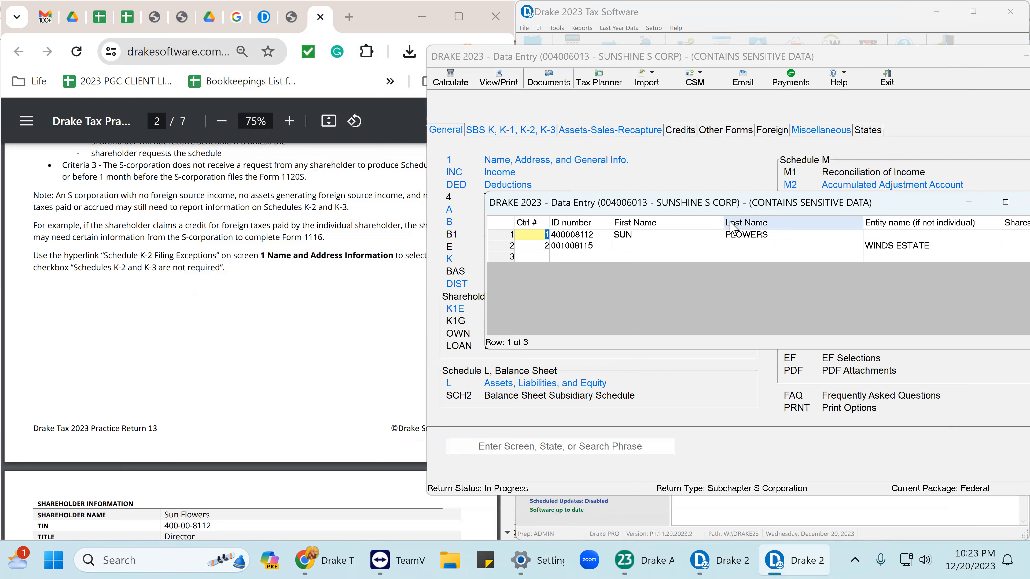
Check the estate shareholder's type, blank names, entity name, ID and TREASURER title.
double_click(672, 246)
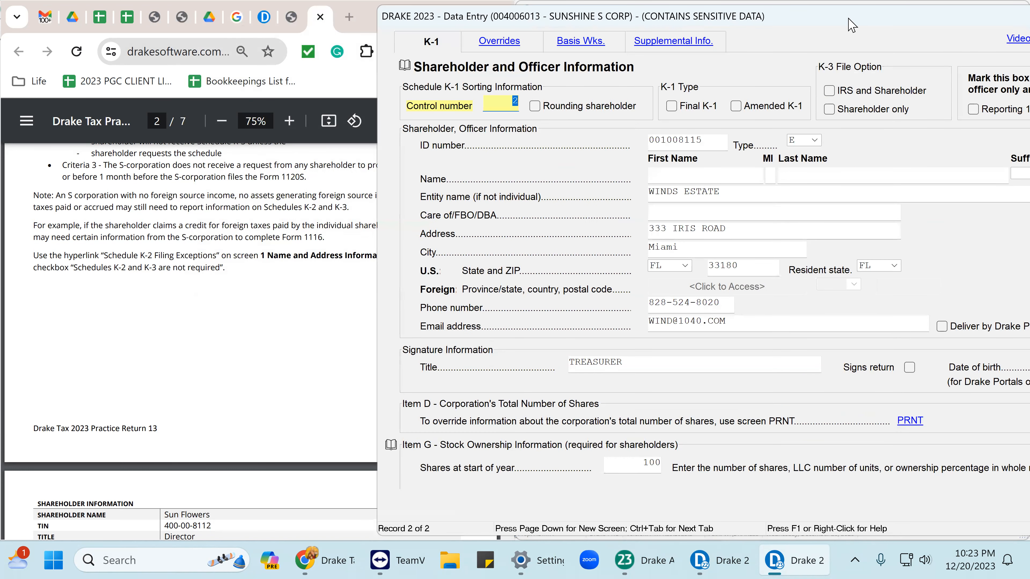
double_click(852, 24)
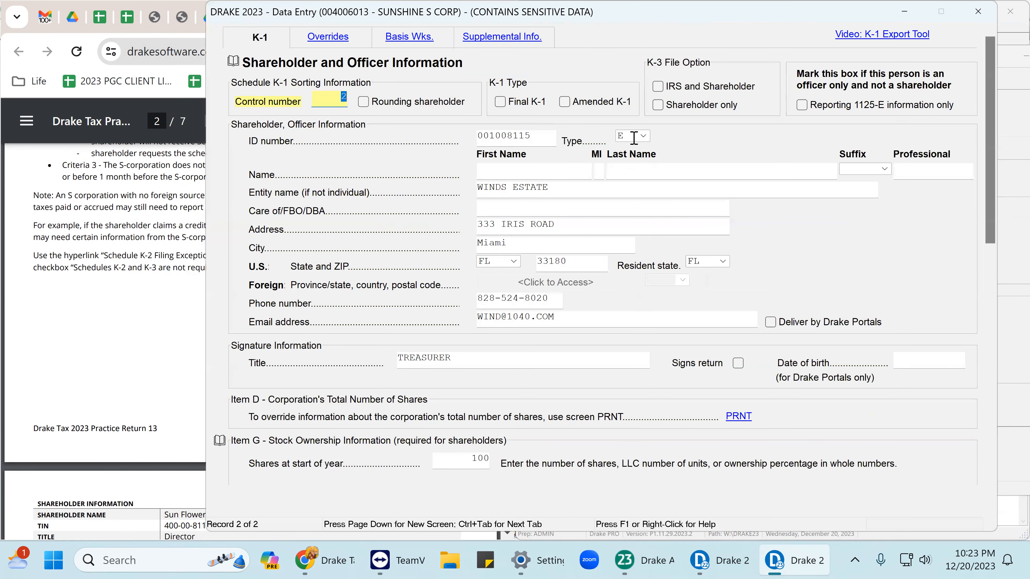
left_click(647, 137)
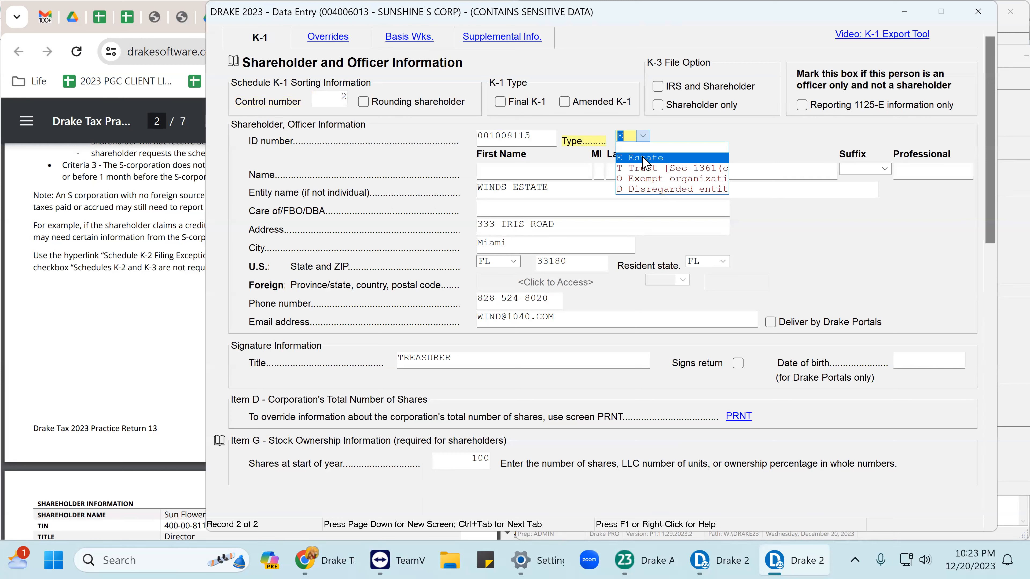
left_click(645, 163)
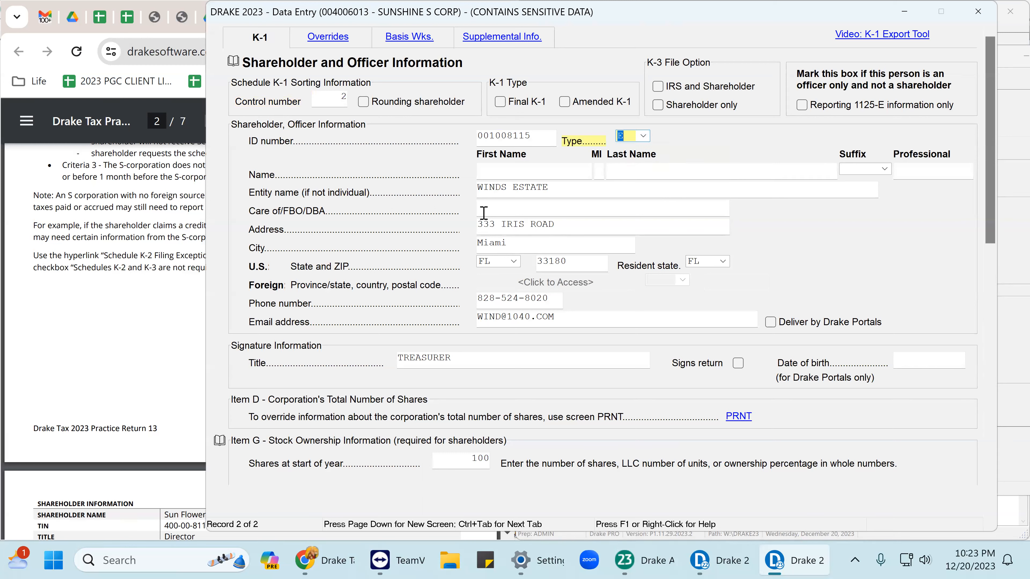
left_click(491, 175)
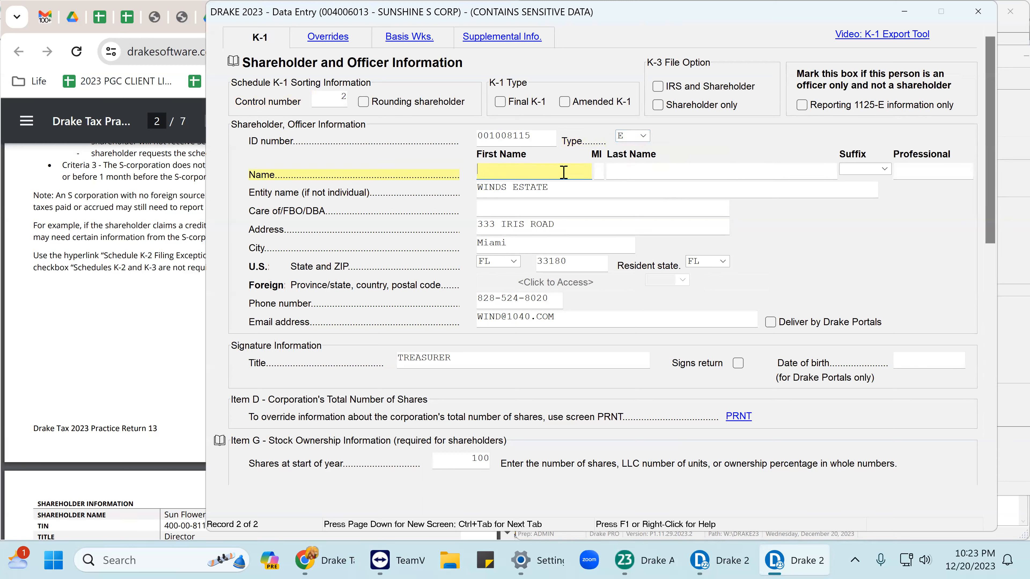
left_click(644, 171)
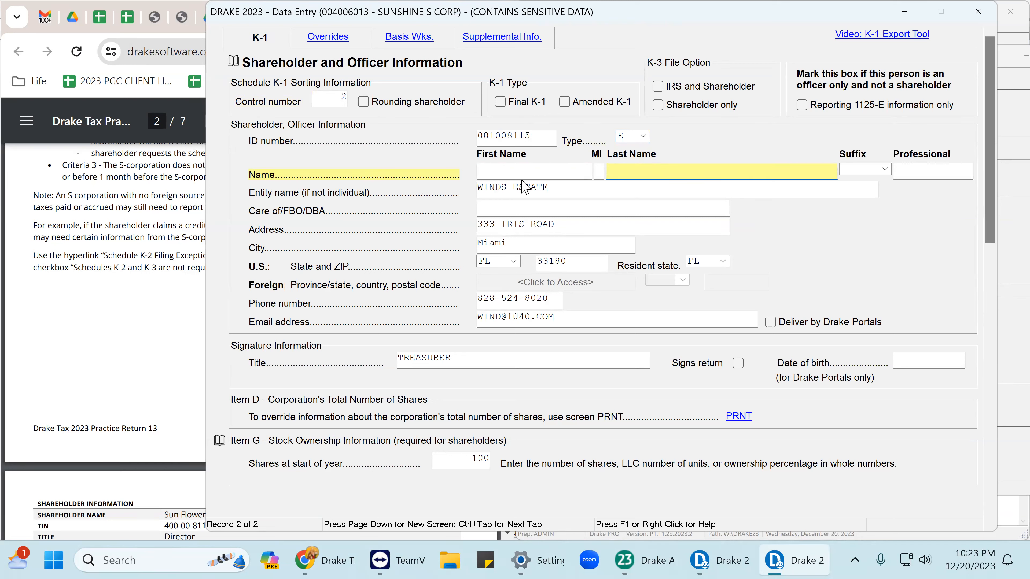
left_click(512, 187)
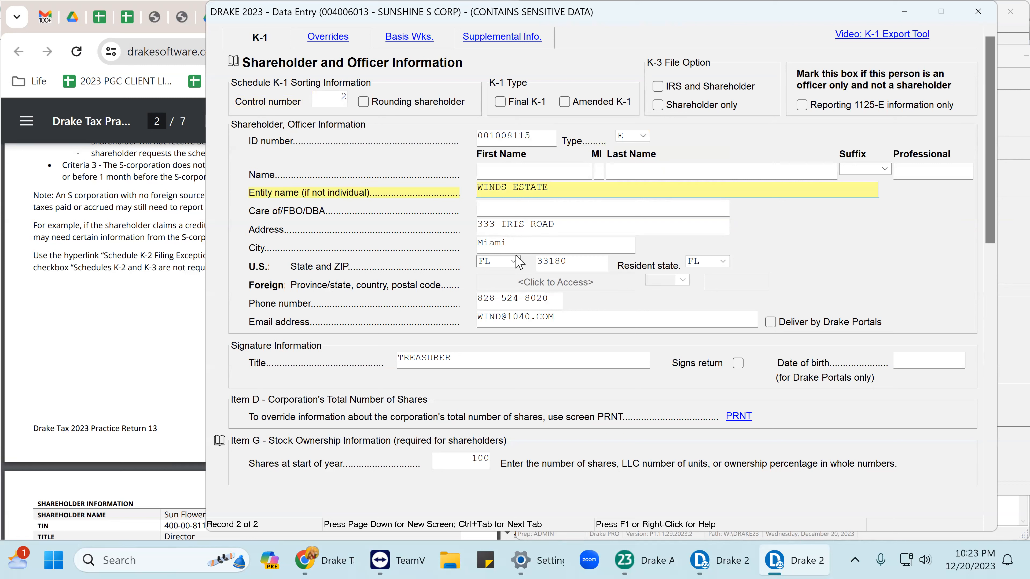
left_click(536, 139)
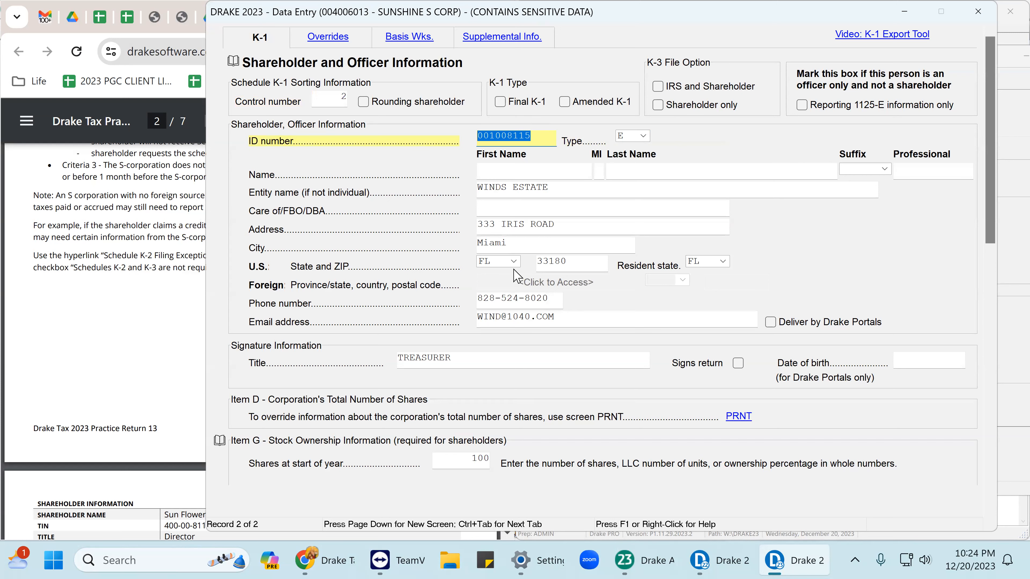
left_click(455, 356)
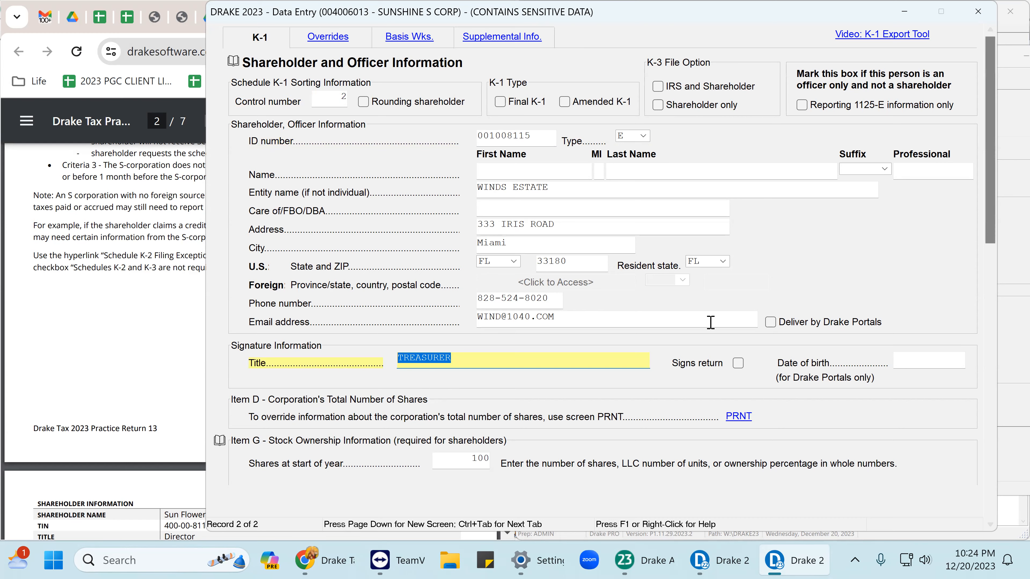
Verify 100 shares, 50% total, 50% common and 100% time ownership, then close the shareholder screens.
scroll(628, 252, "down", 1)
scroll(629, 252, "down", 1)
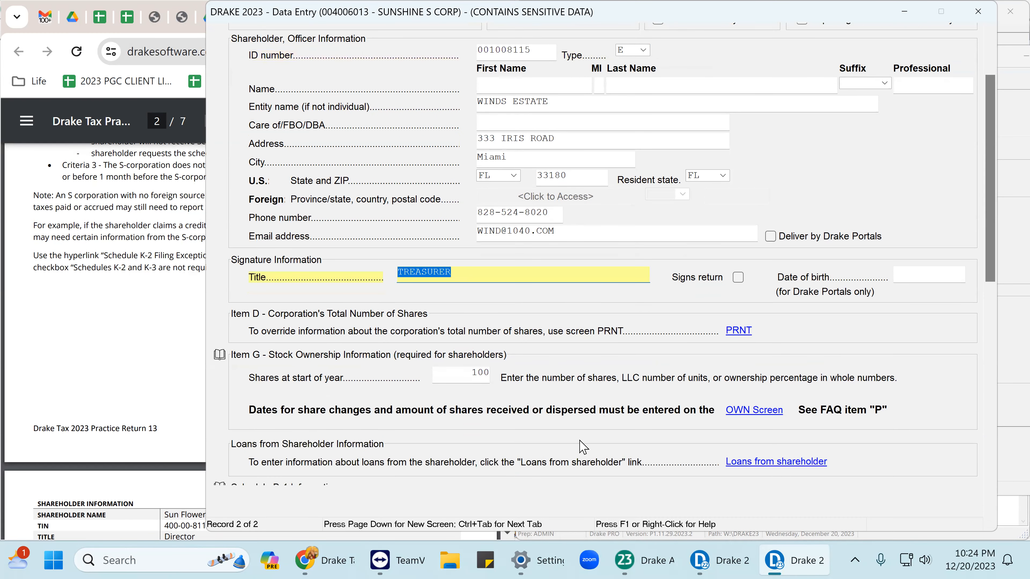
left_click(467, 374)
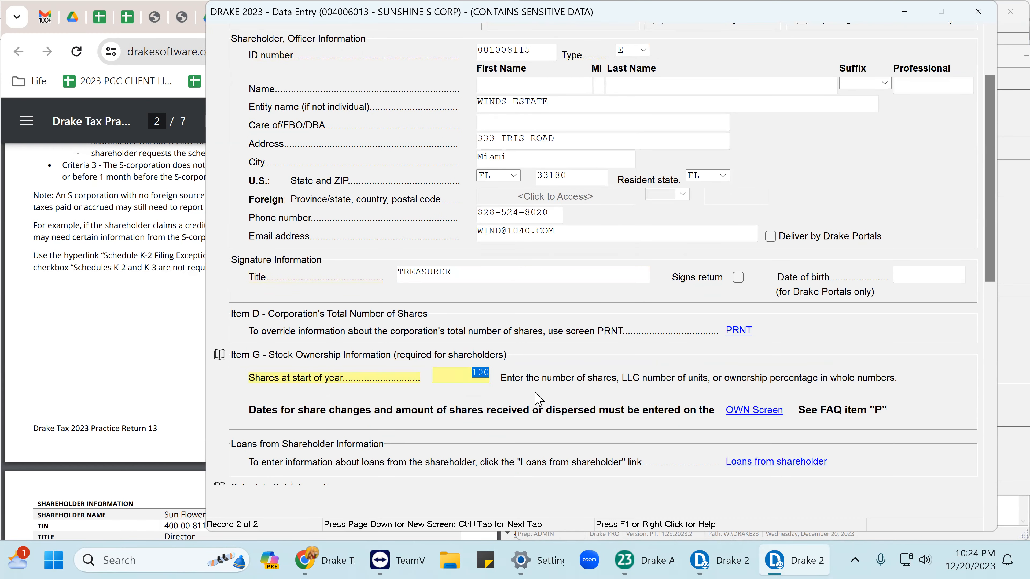
scroll(525, 393, "down", 3)
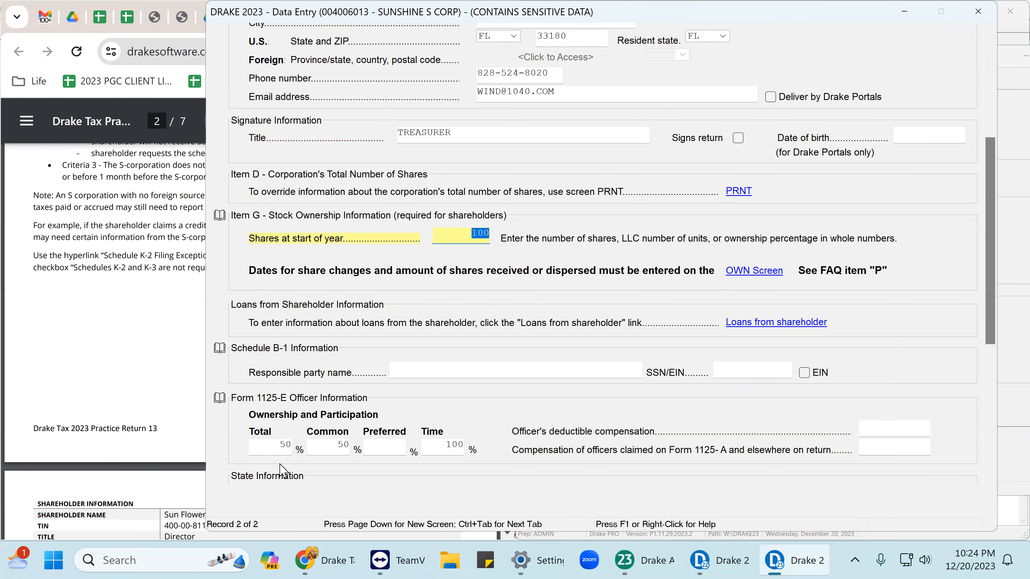
left_click(279, 446)
left_click(345, 443)
left_click(452, 440)
scroll(795, 351, "down", 4)
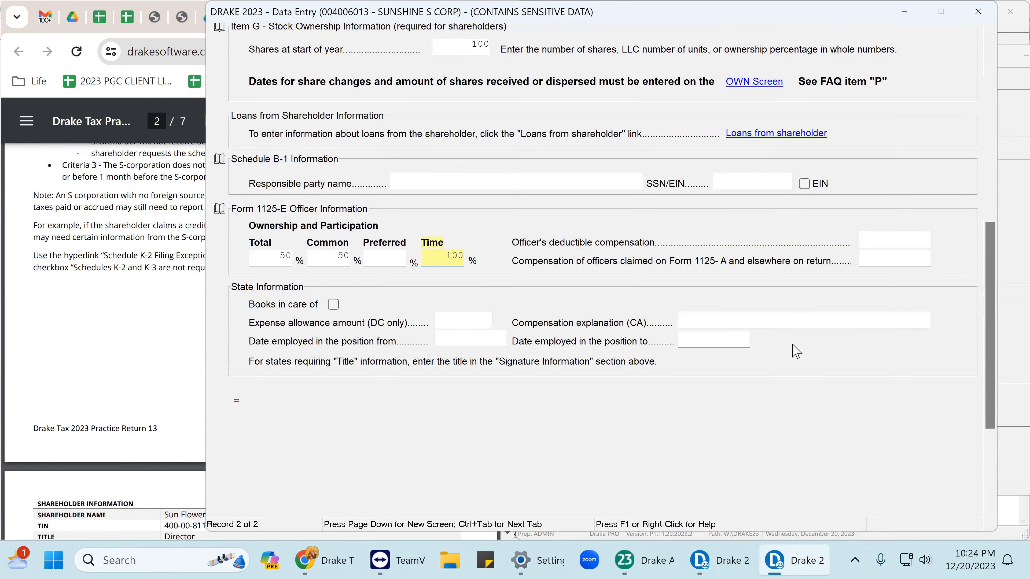
left_click(885, 243)
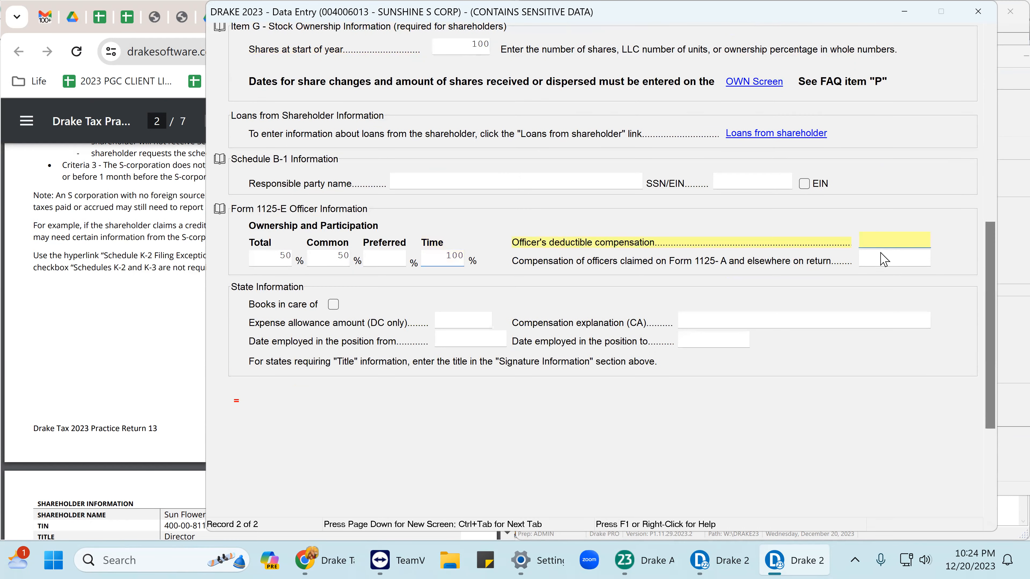
left_click(879, 261)
left_click(887, 242)
left_click(982, 20)
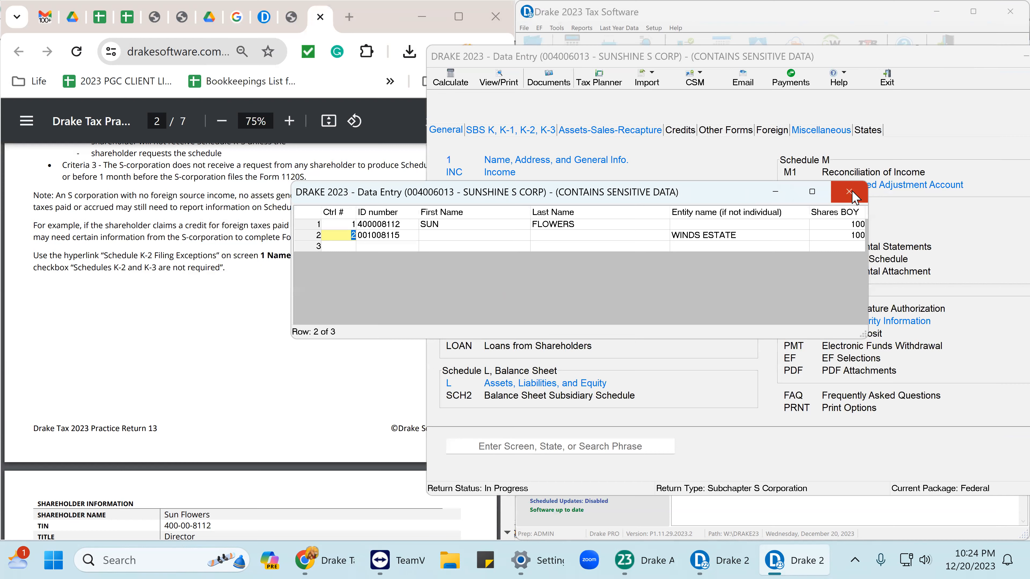
left_click(849, 192)
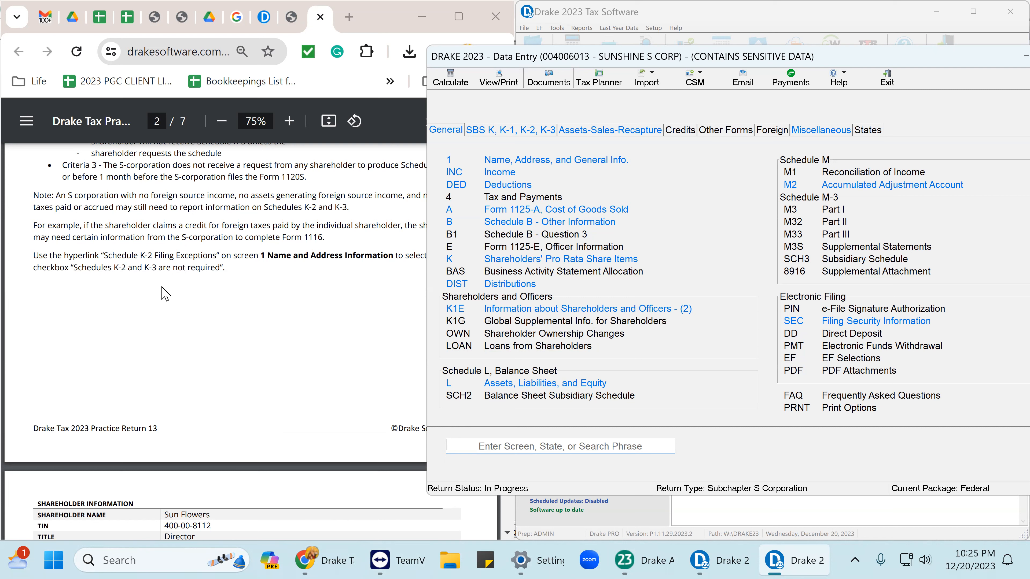
scroll(162, 294, "down", 6)
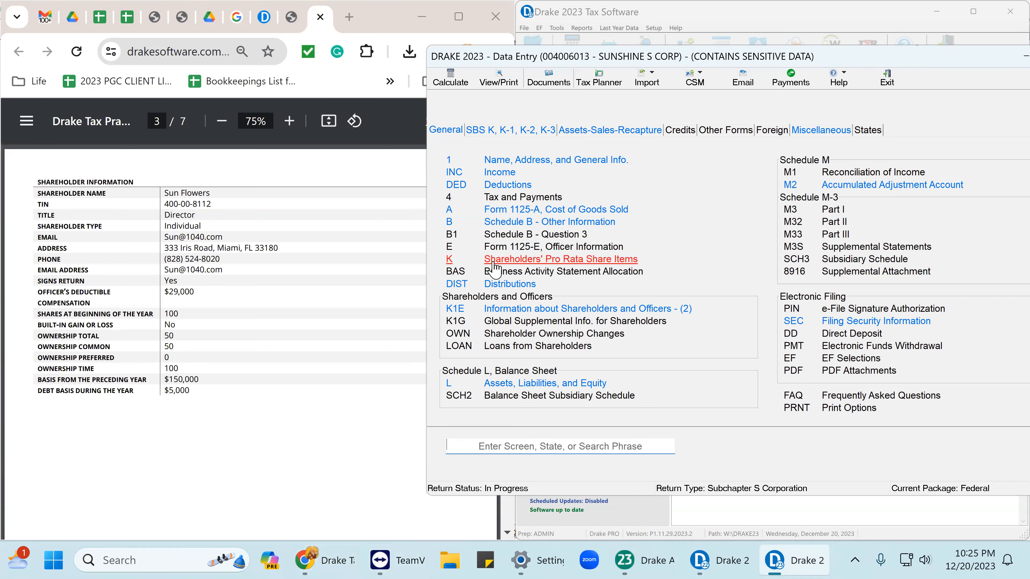
left_click(573, 224)
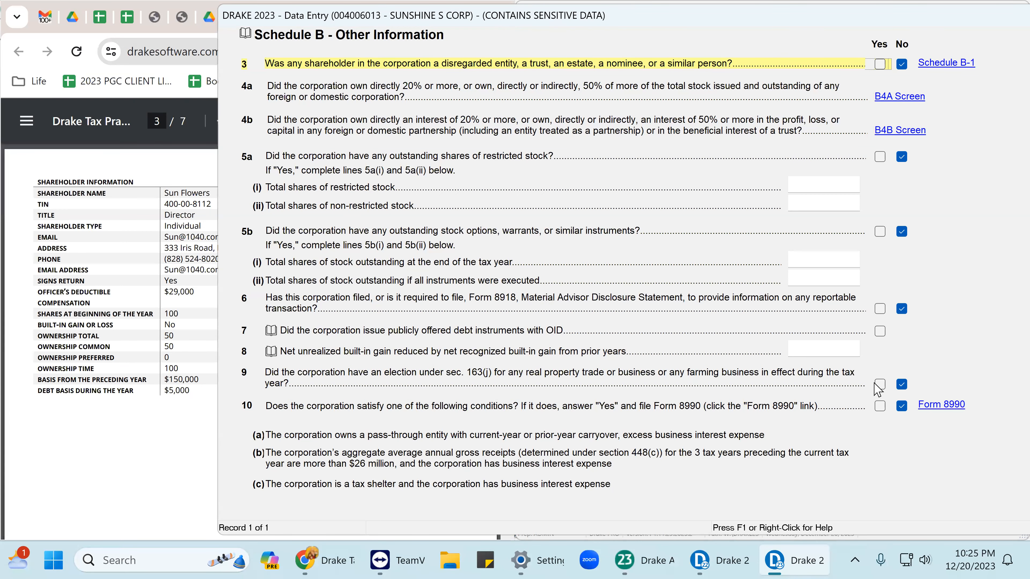
scroll(877, 390, "down", 3)
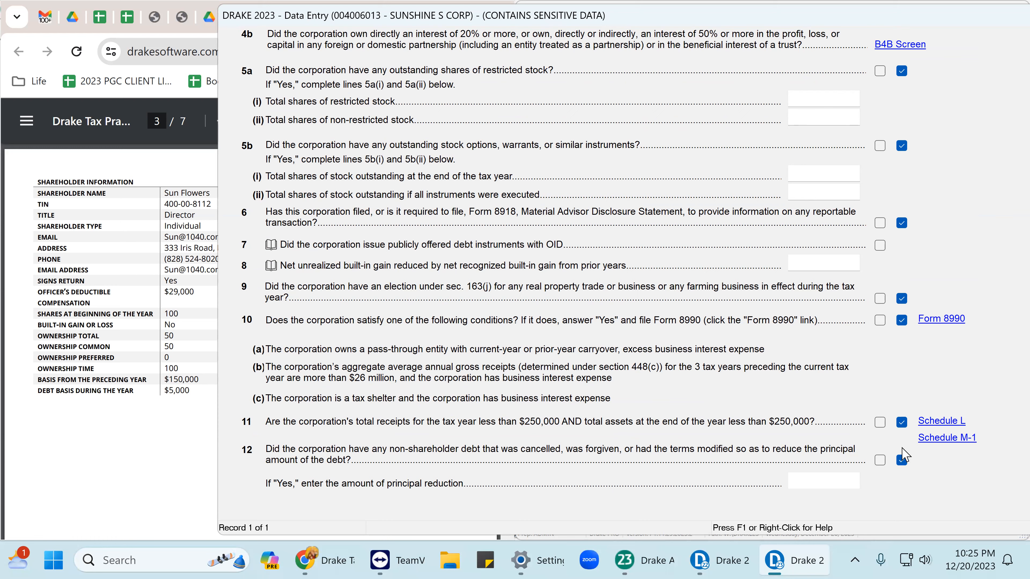
scroll(893, 438, "down", 3)
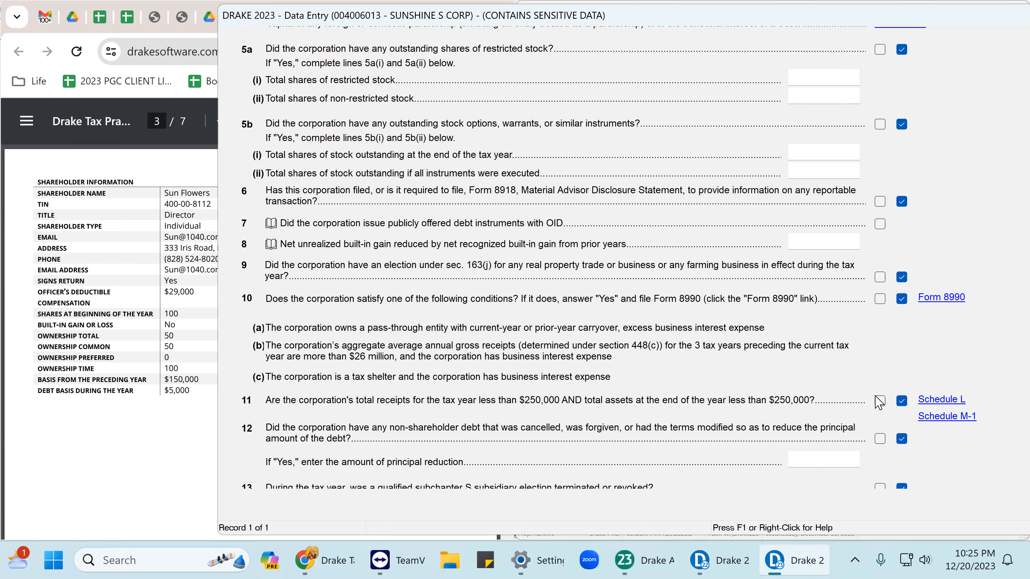
scroll(886, 430, "down", 8)
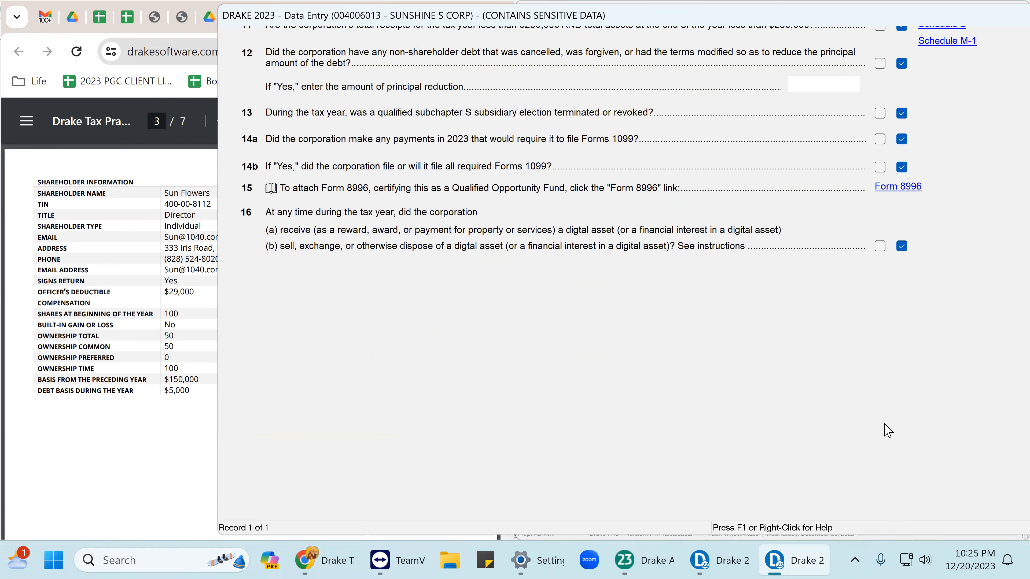
scroll(889, 428, "down", 1)
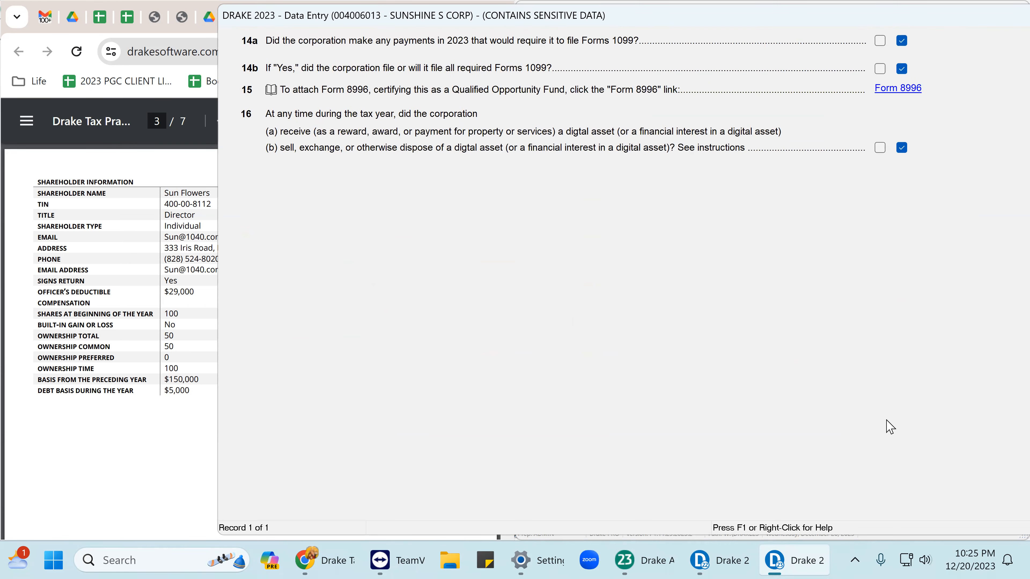
key("Page_Down")
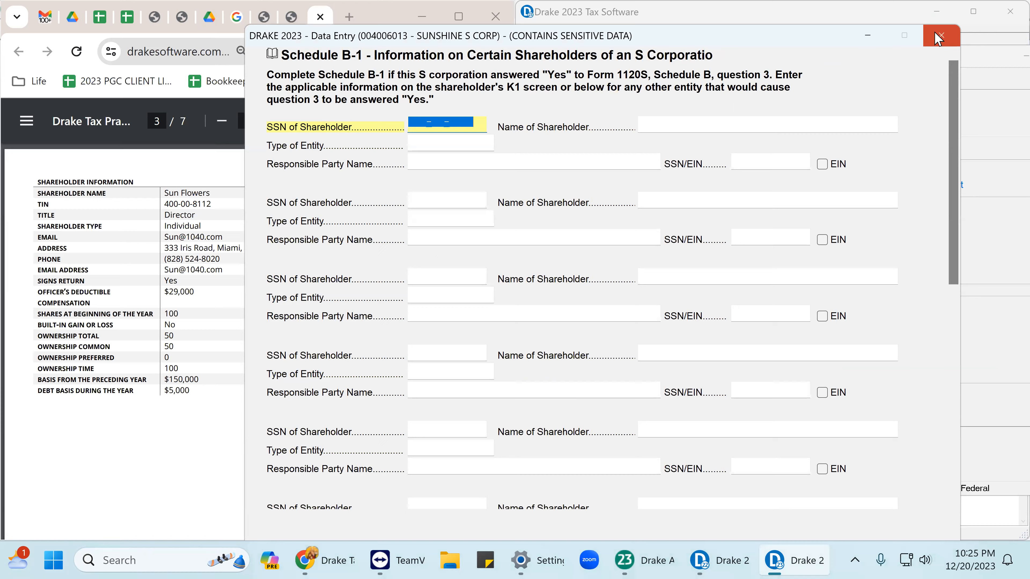
left_click(942, 35)
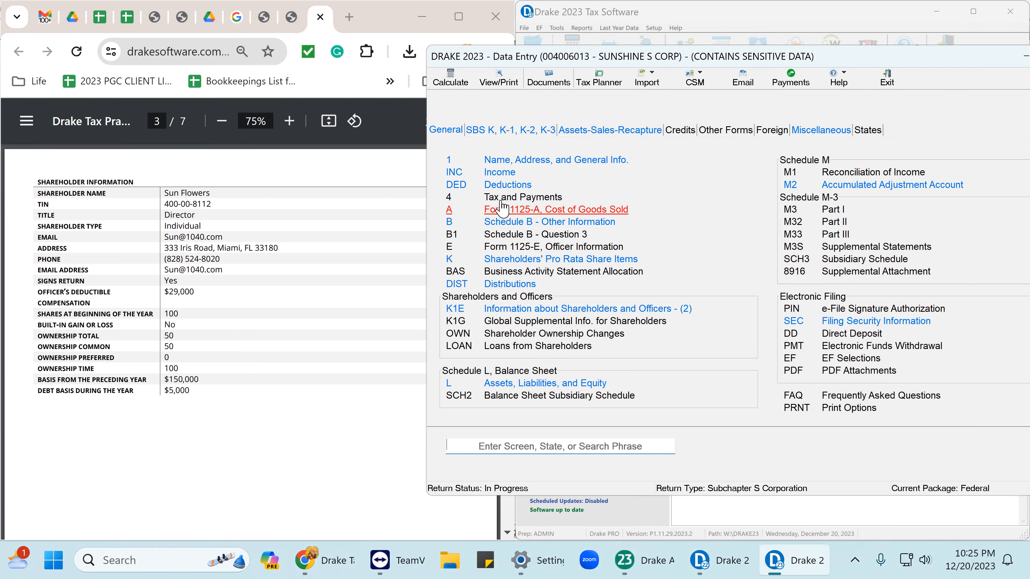
Open the Income Items screen and select the page 5 income figures in the practice PDF.
left_click(499, 173)
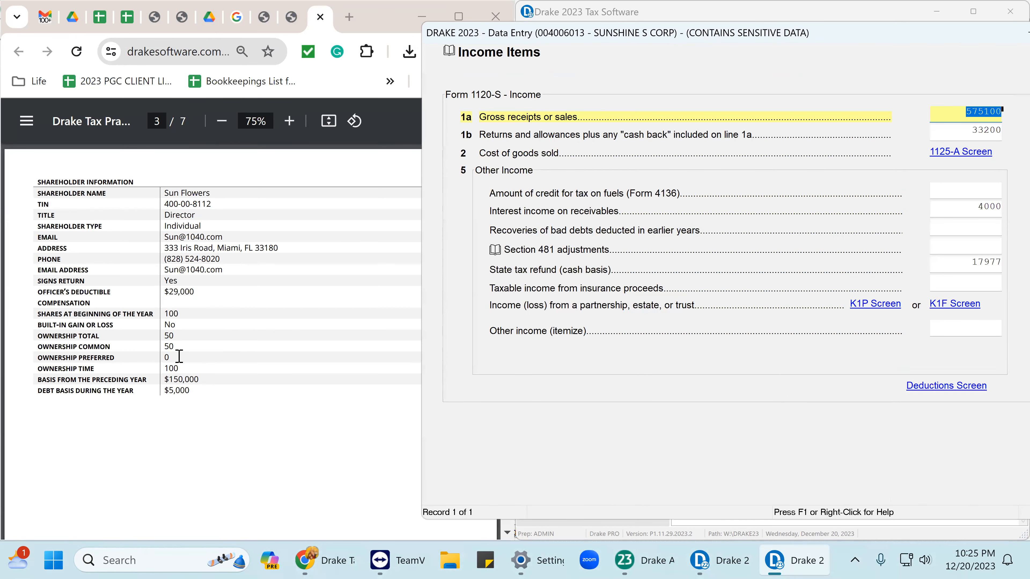
scroll(179, 285, "down", 10)
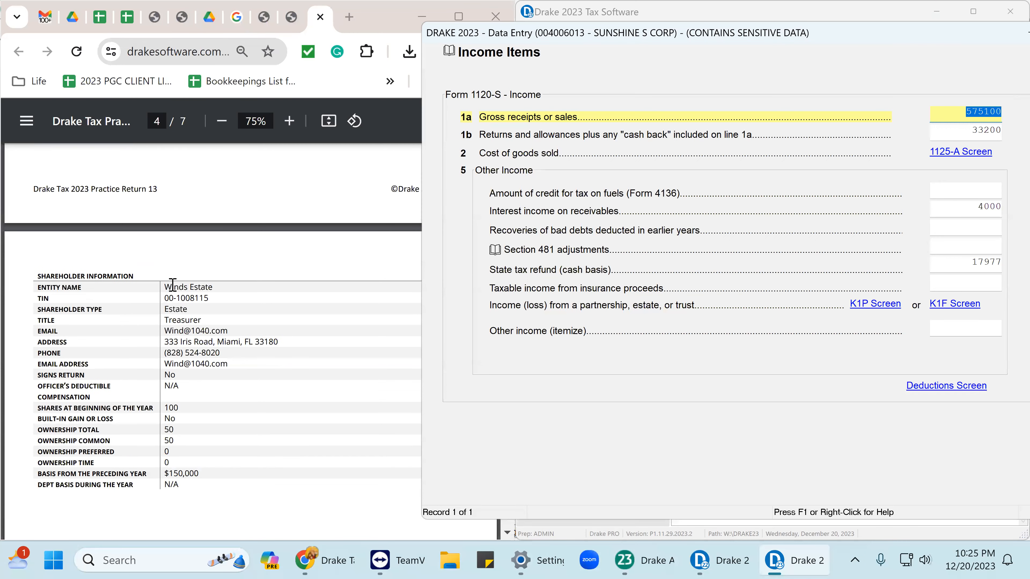
scroll(172, 294, "down", 15)
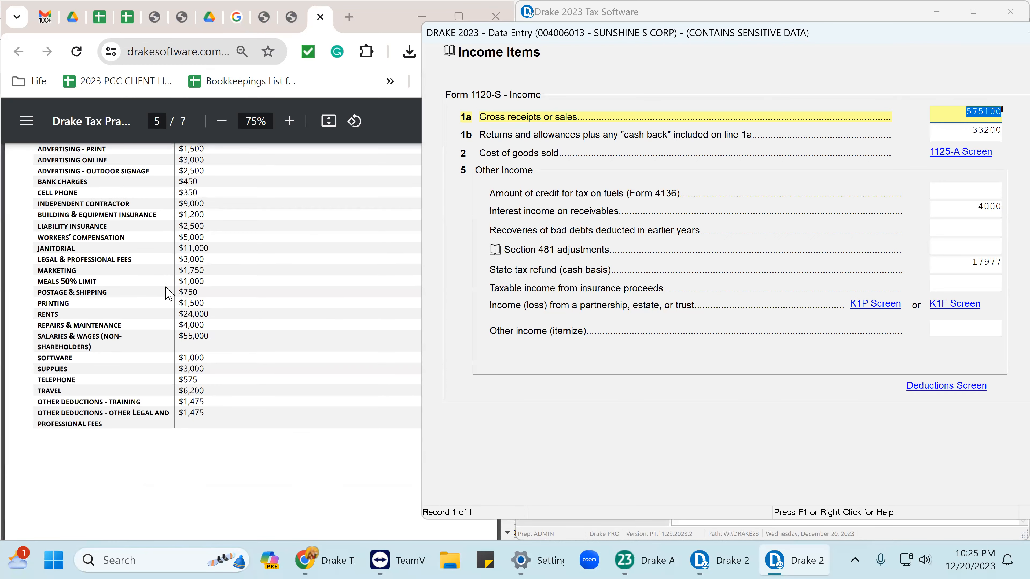
scroll(169, 293, "up", 8)
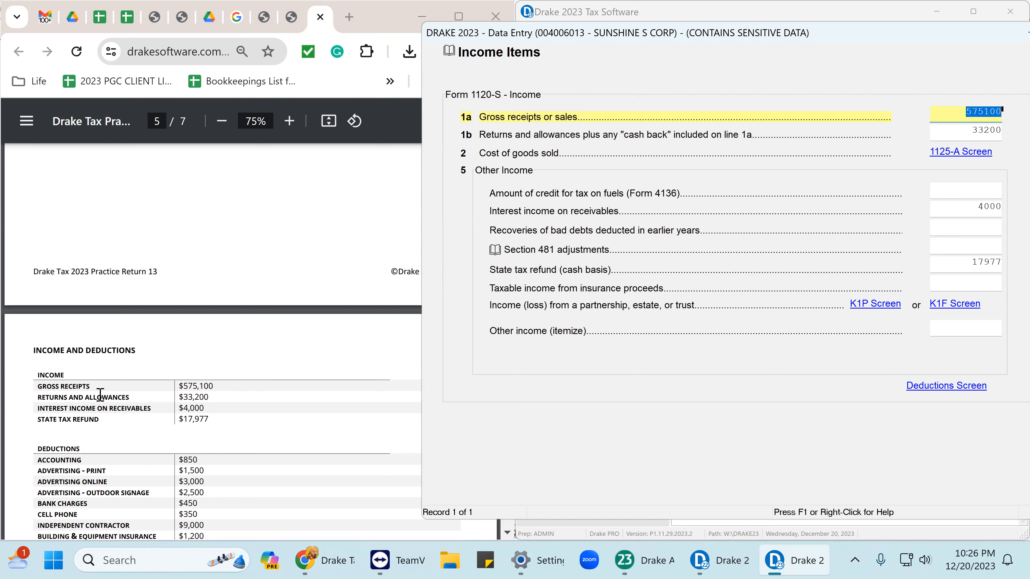
left_click_drag(32, 350, 214, 429)
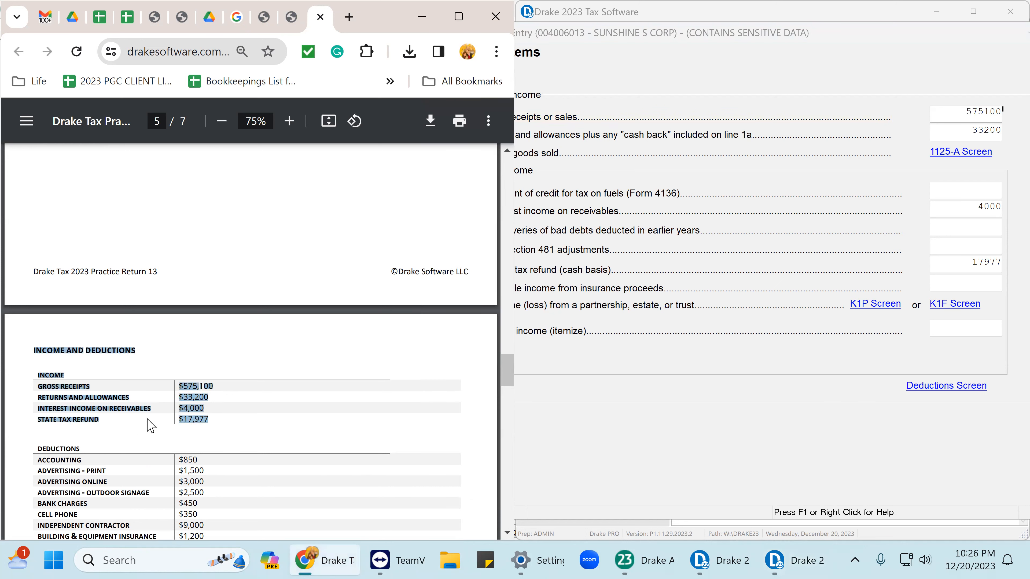
left_click(956, 112)
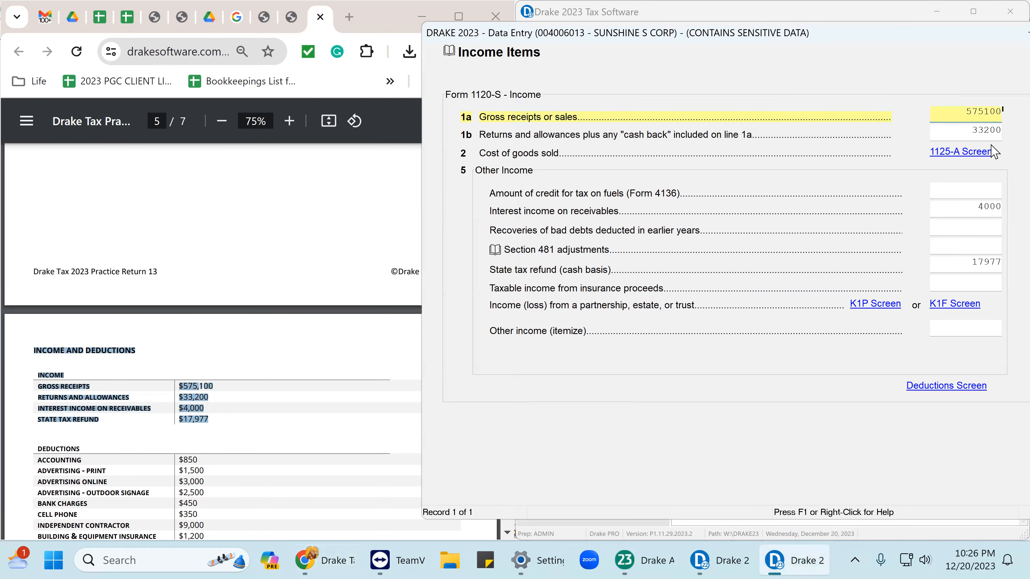
left_click(990, 132)
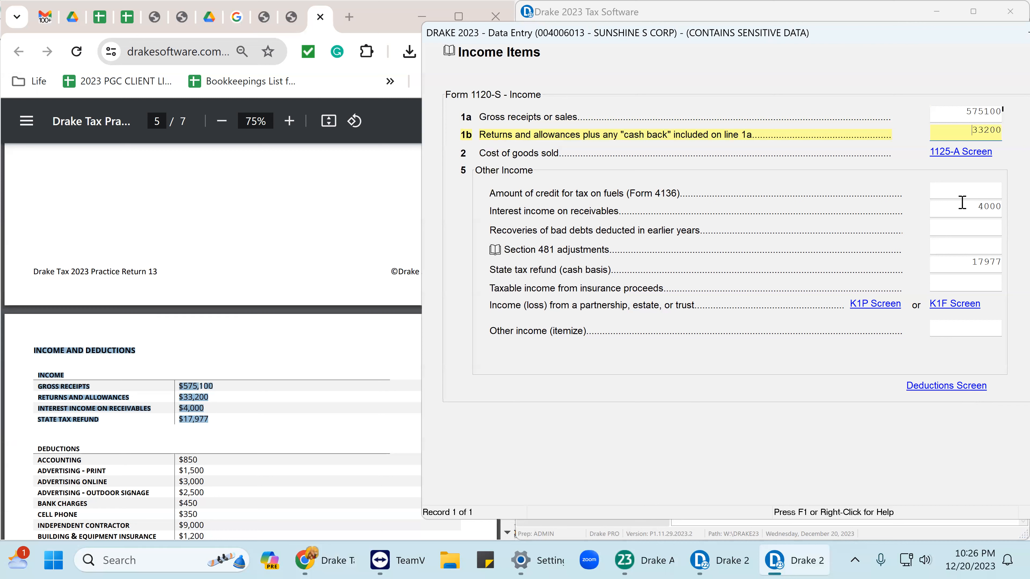
left_click_drag(972, 205, 1008, 225)
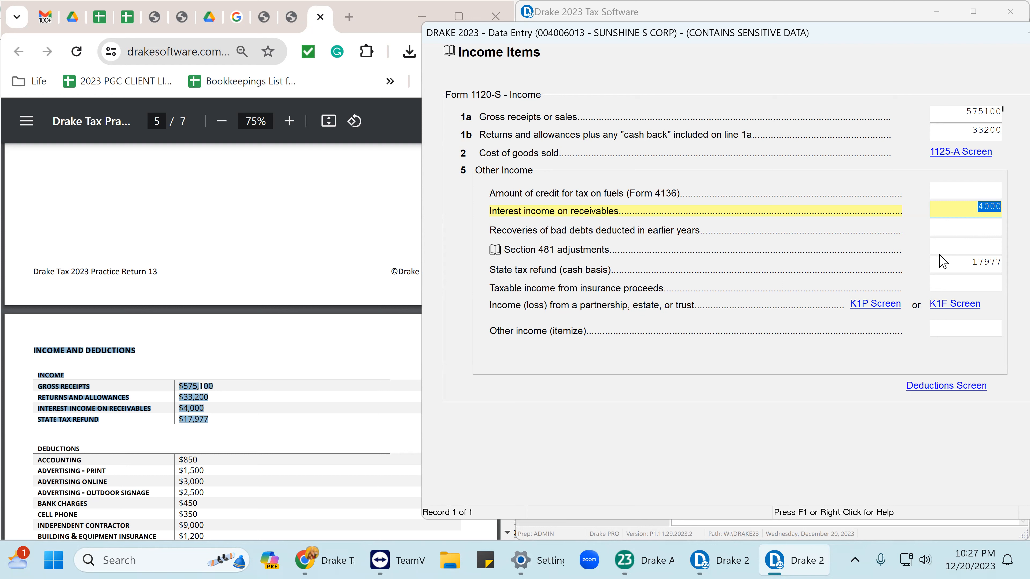
left_click_drag(957, 259, 1013, 272)
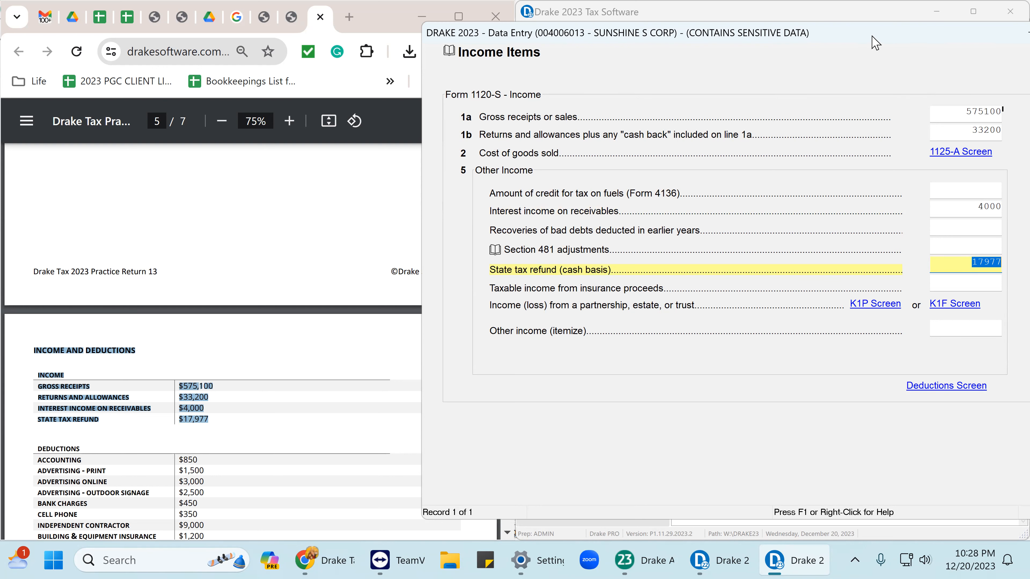
Move the data-entry window left and close Income Items after confirming the 17977 state refund.
left_click_drag(943, 30, 903, 47)
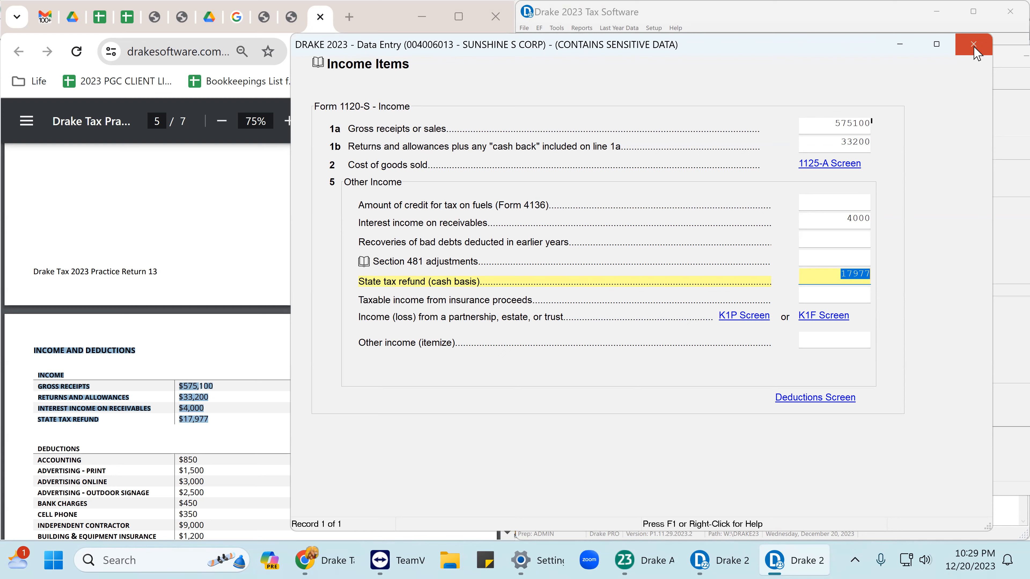
left_click(975, 48)
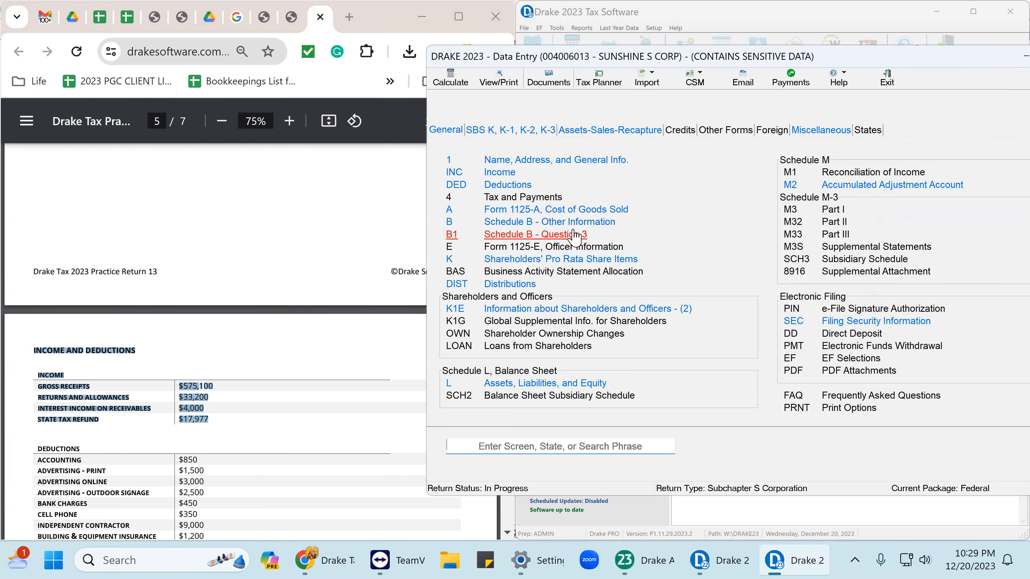
Select the deduction amounts in the practice PDF and open the deductions entry screen.
scroll(191, 328, "down", 8)
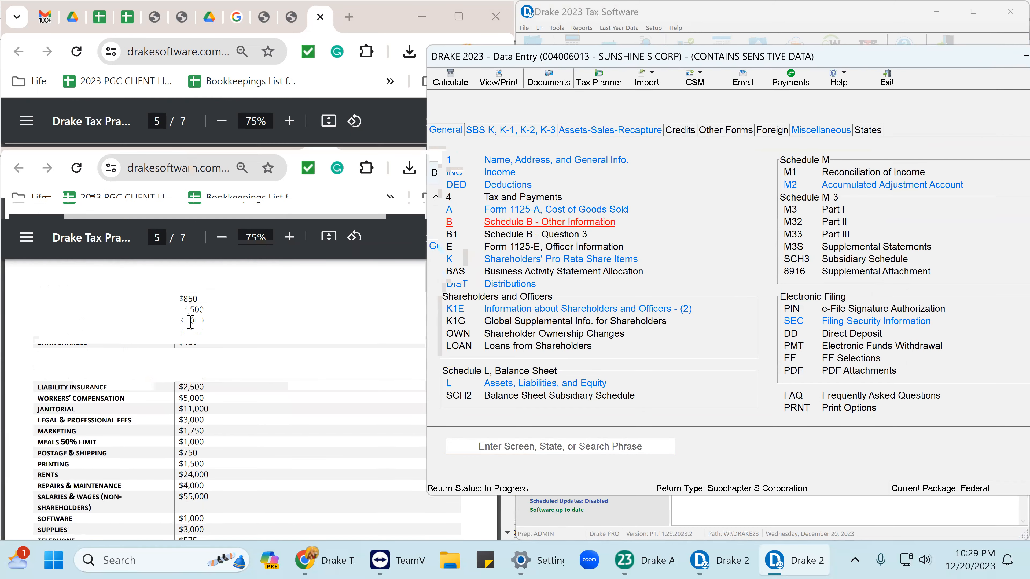
scroll(175, 318, "up", 2)
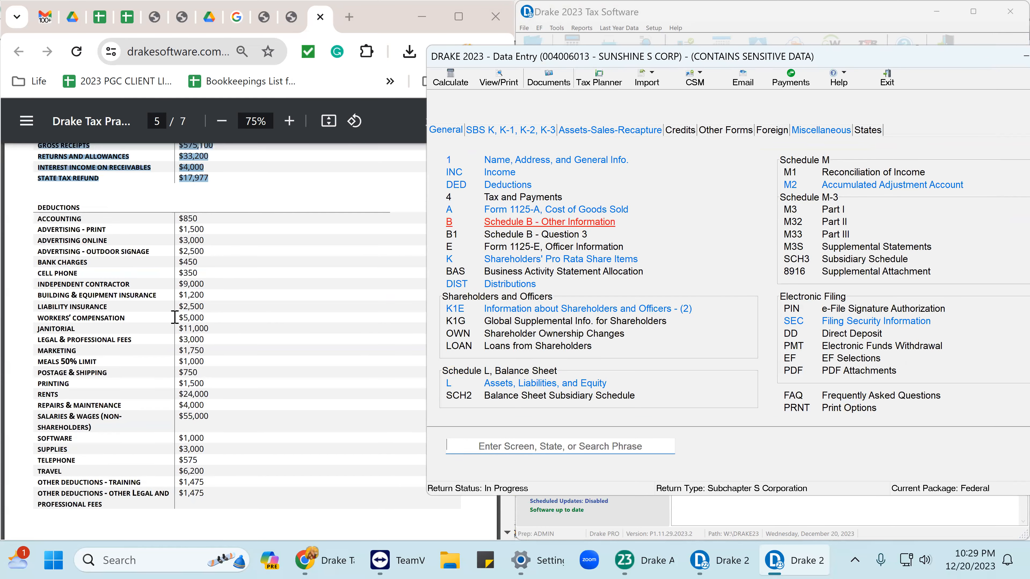
left_click_drag(36, 216, 197, 461)
left_click(529, 191)
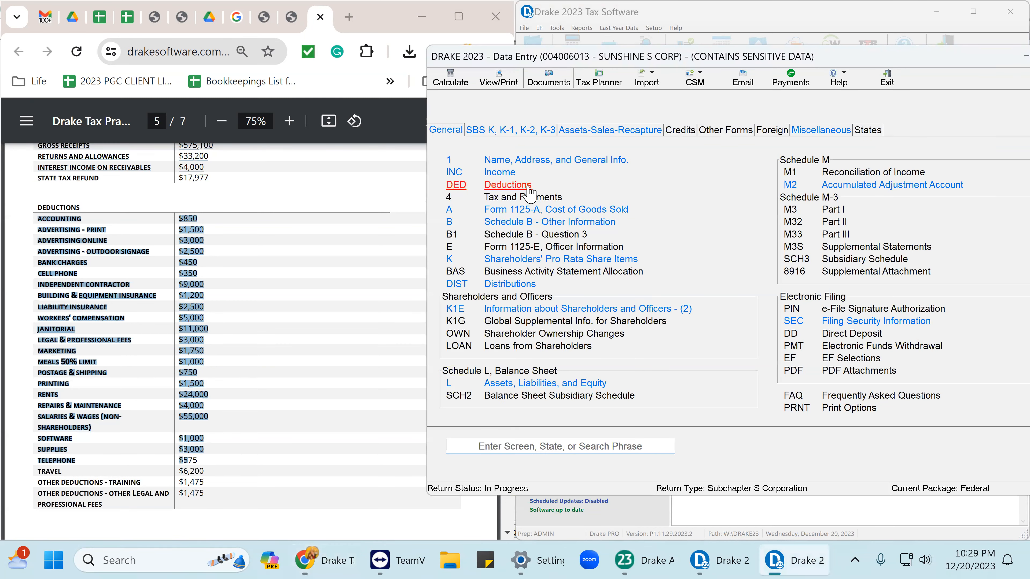
left_click(528, 187)
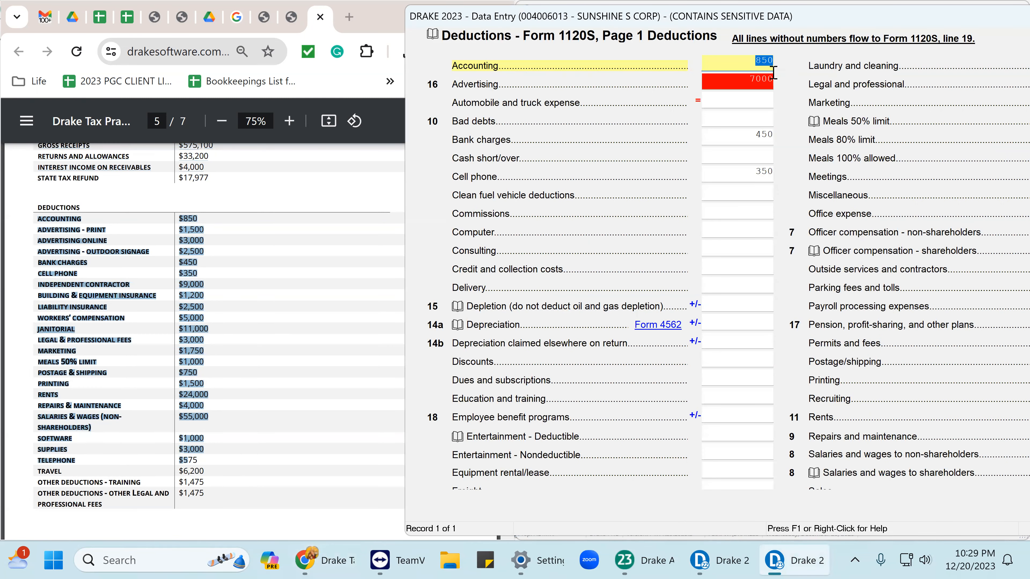
left_click_drag(680, 11, 531, 7)
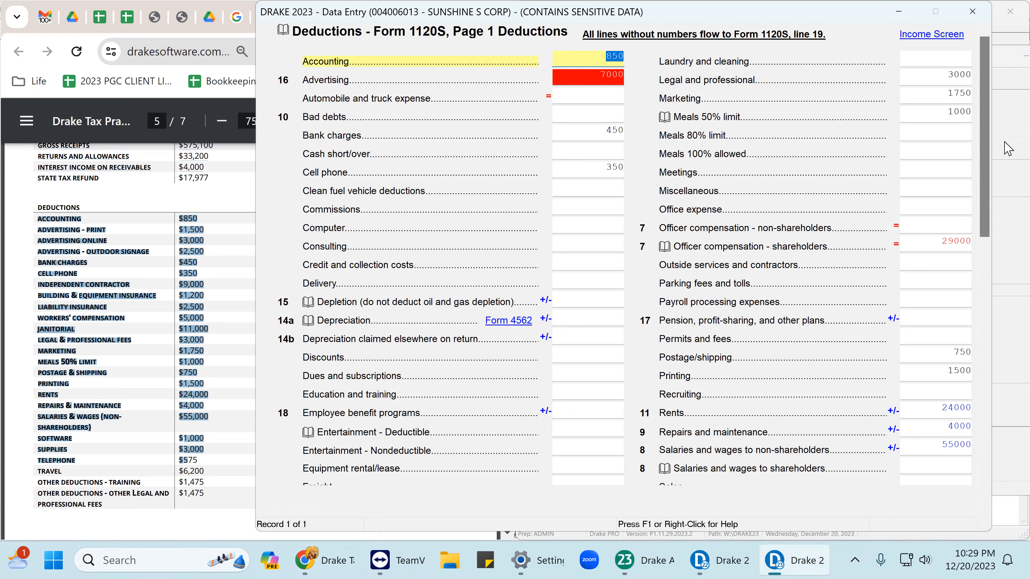
Show the Advertising detail worksheet: print 1500, online 3000, outdoor signage 2500.
key("Tab")
key("Tab")
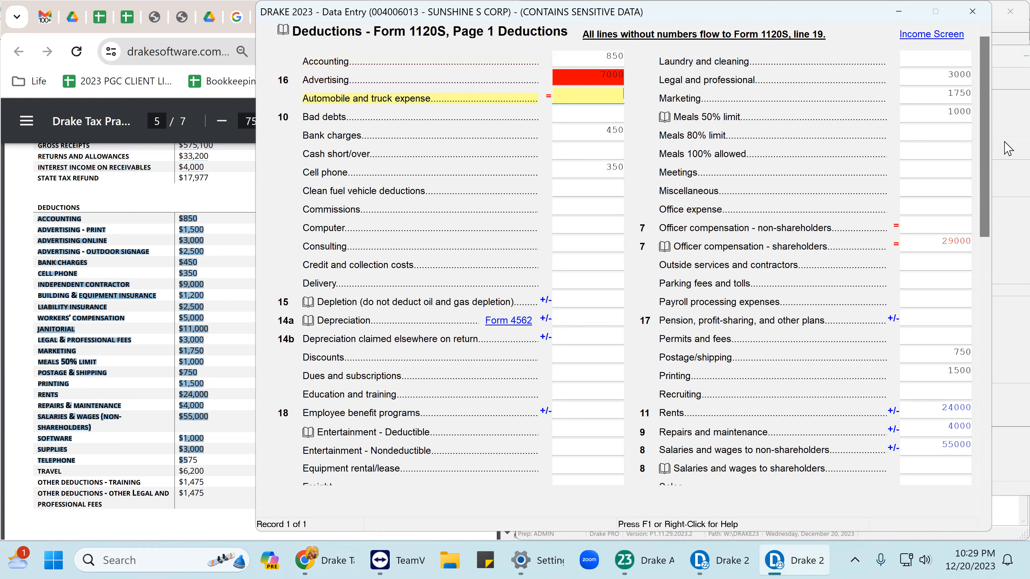
key("shift+Tab")
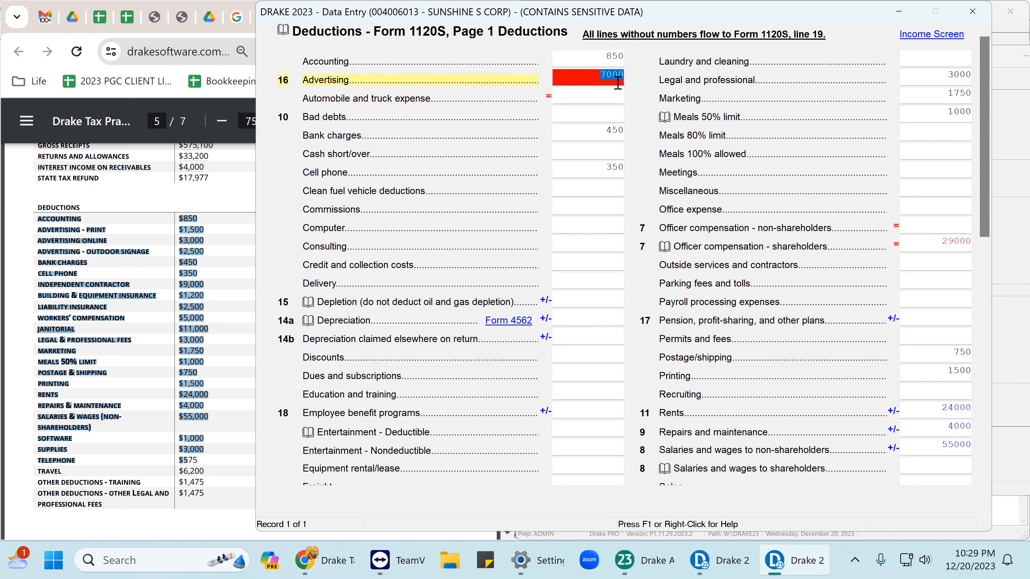
key("ctrl+w")
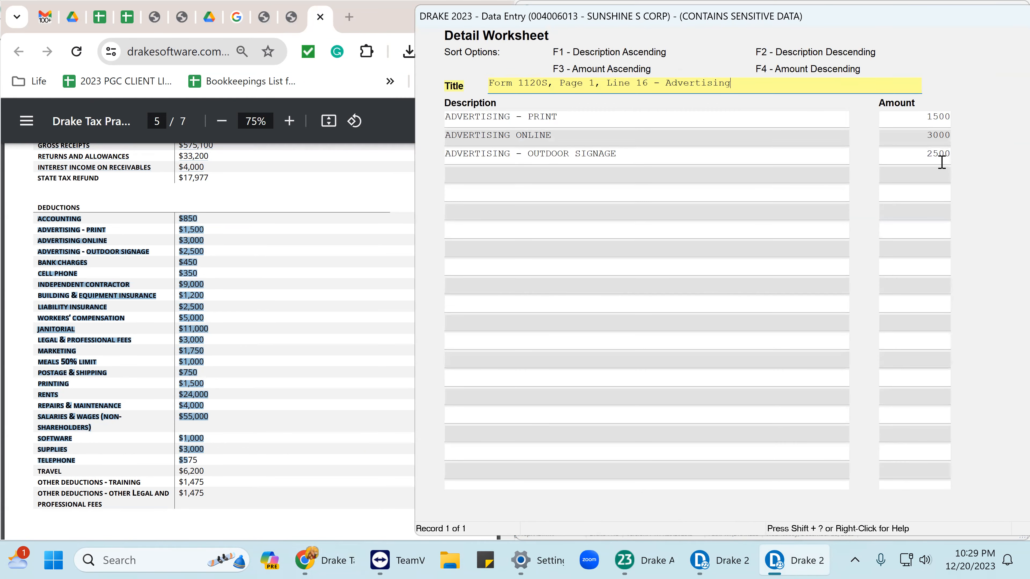
Close the Advertising detail worksheet so 7000 carries to the Advertising deduction.
left_click_drag(947, 20, 820, 21)
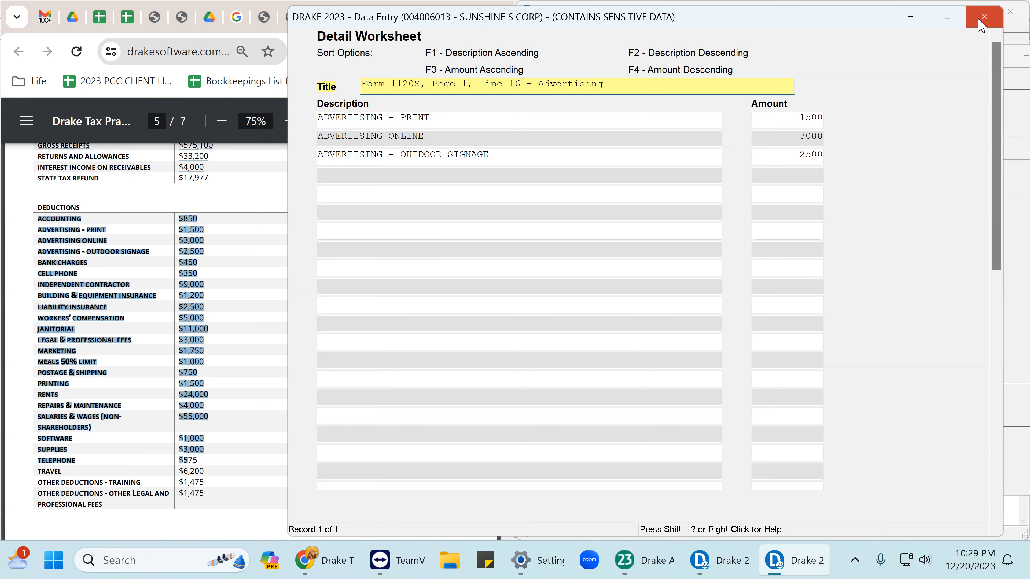
left_click(984, 17)
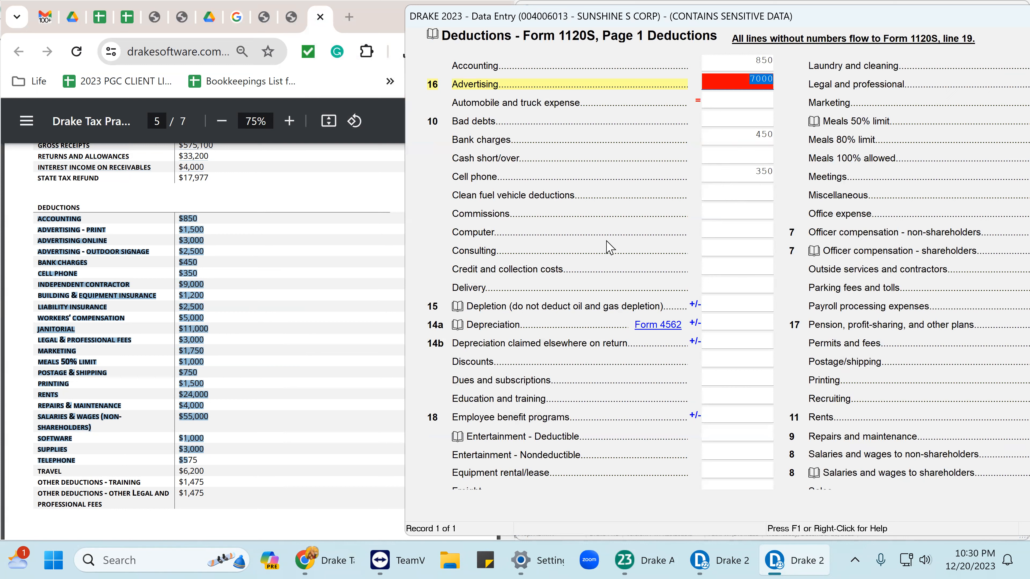
left_click(743, 137)
left_click(751, 175)
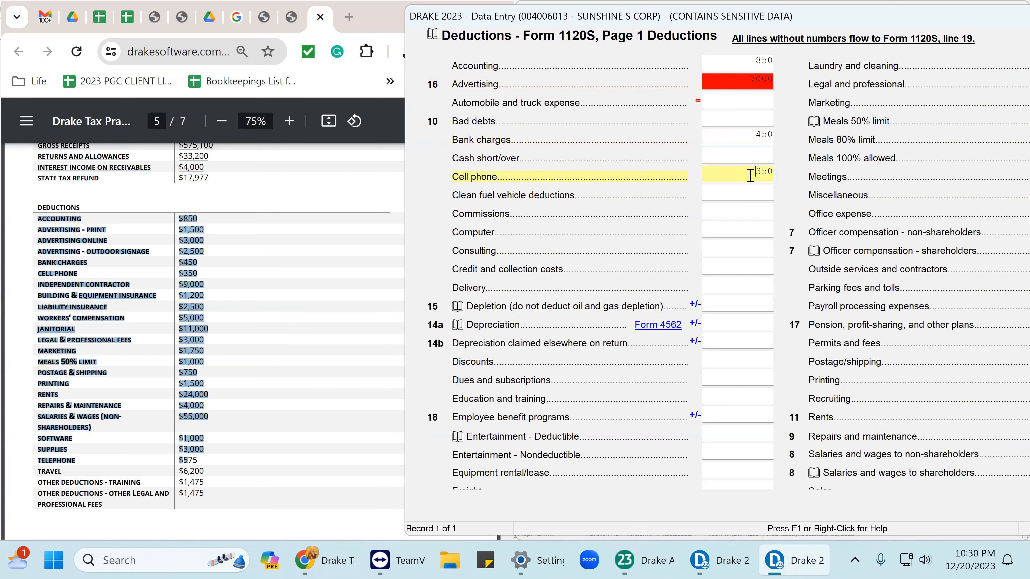
left_click_drag(753, 17, 663, 12)
scroll(629, 317, "down", 10)
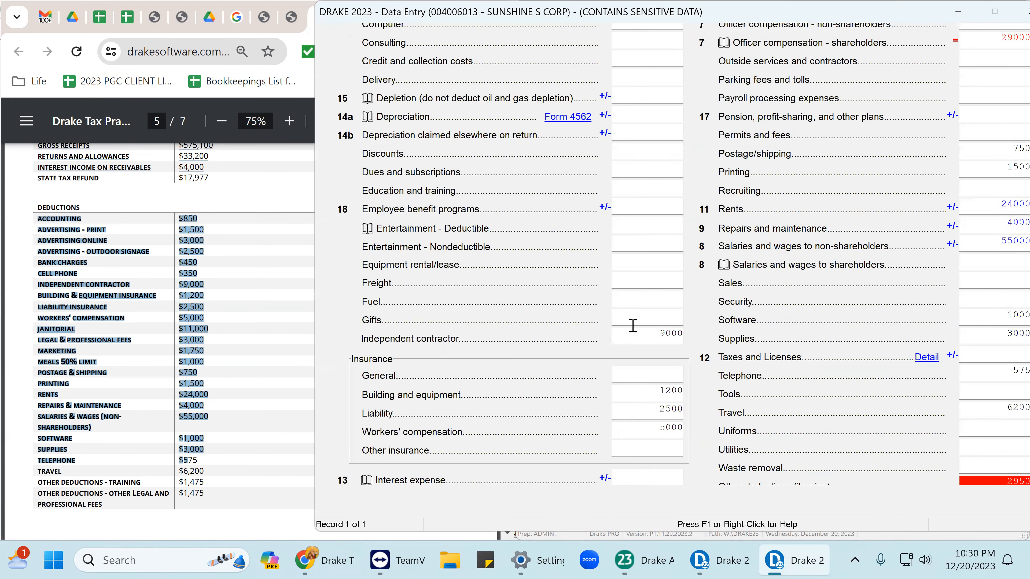
left_click(665, 336)
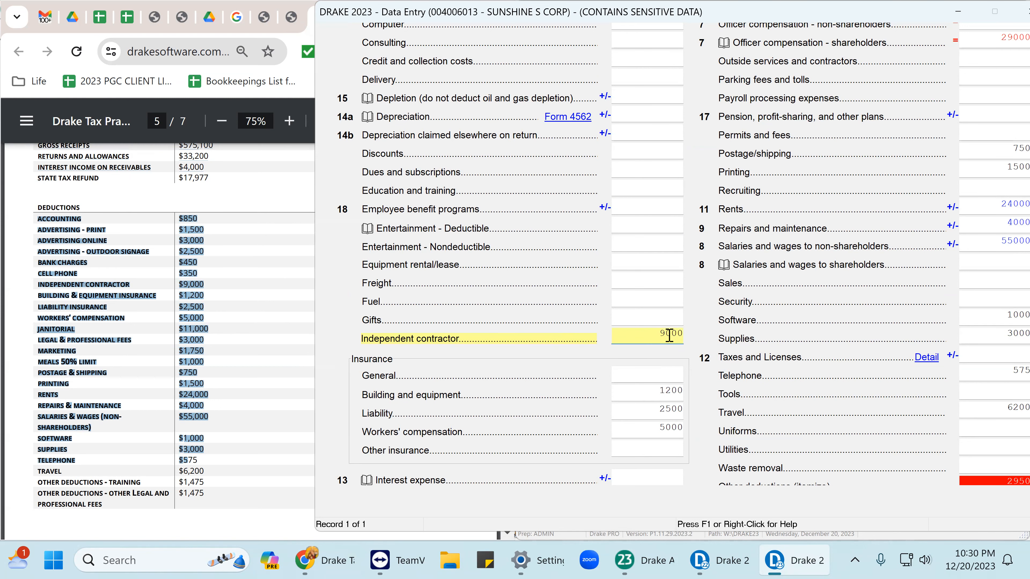
scroll(674, 345, "down", 1)
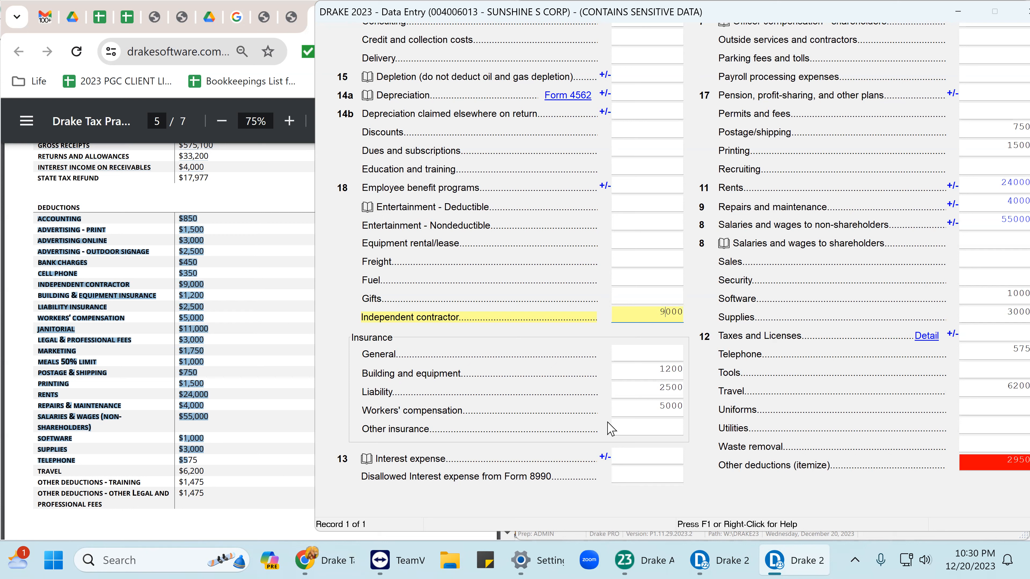
left_click(649, 376)
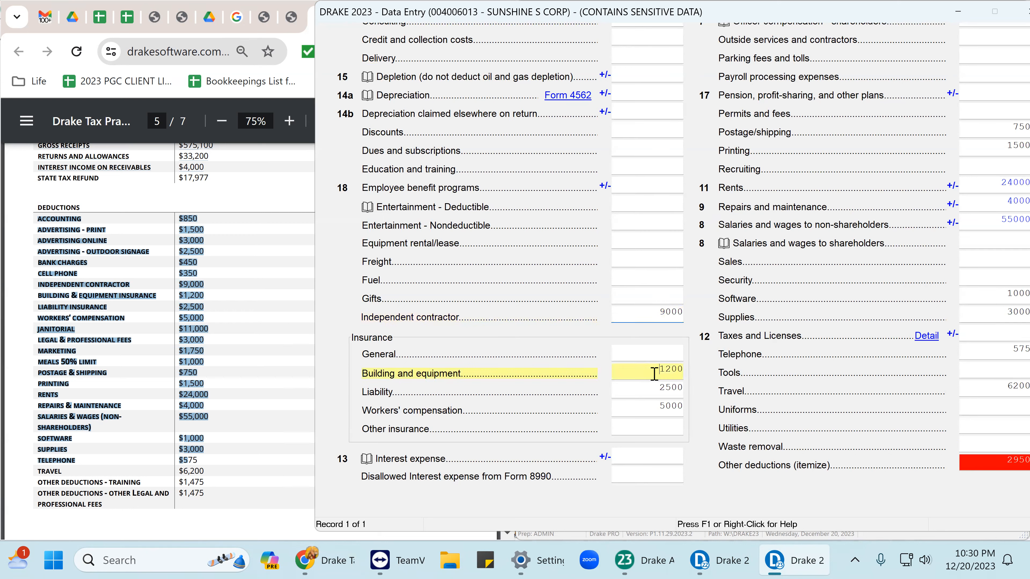
left_click(660, 391)
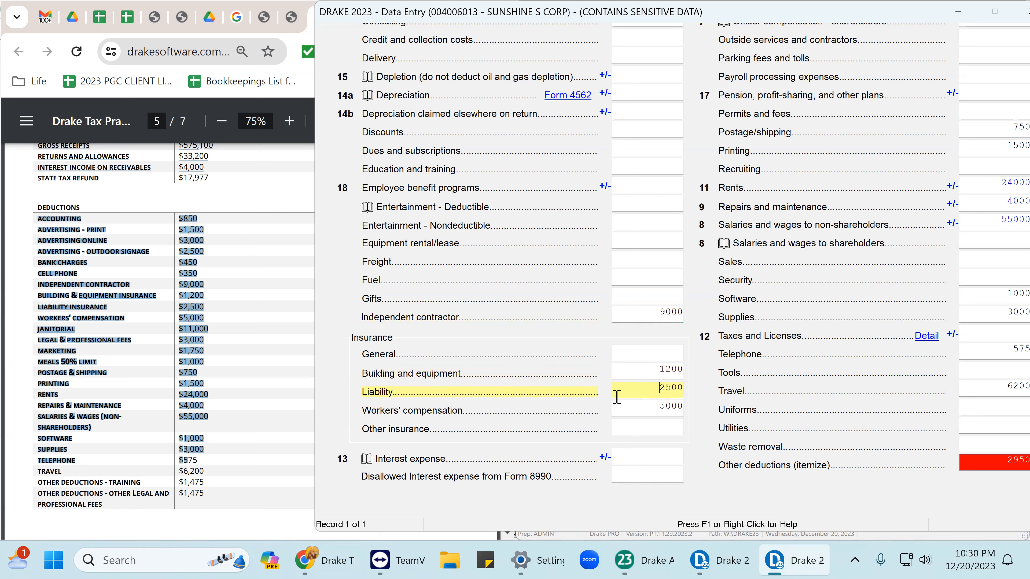
left_click(672, 406)
scroll(604, 272, "down", 4)
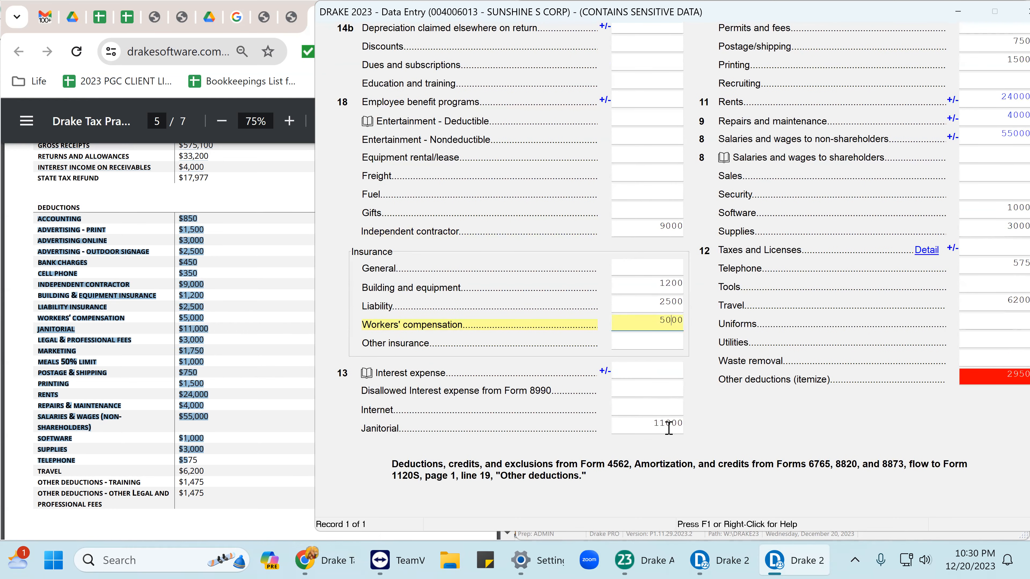
left_click(668, 428)
scroll(816, 256, "up", 6)
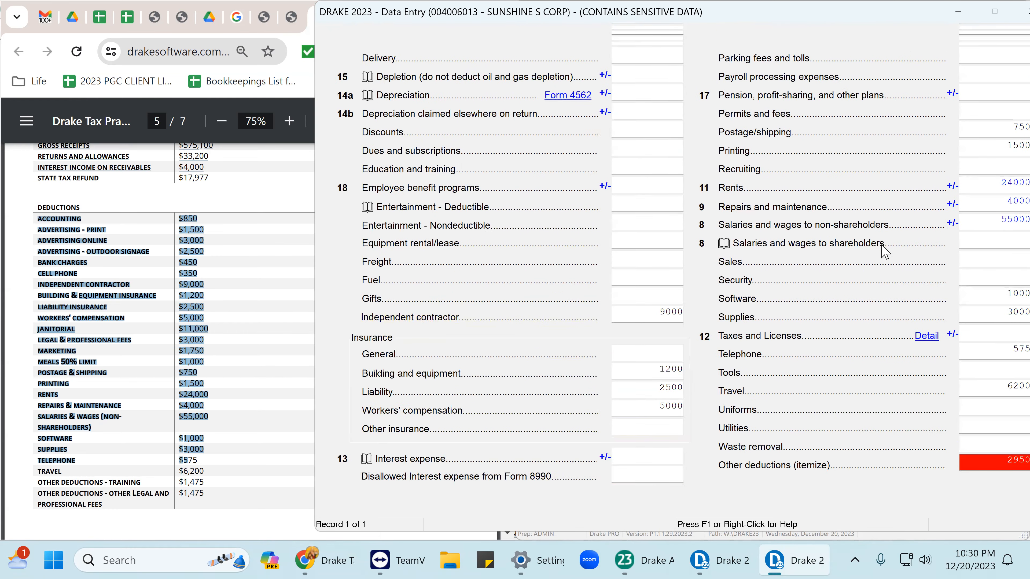
left_click_drag(839, 17, 676, 25)
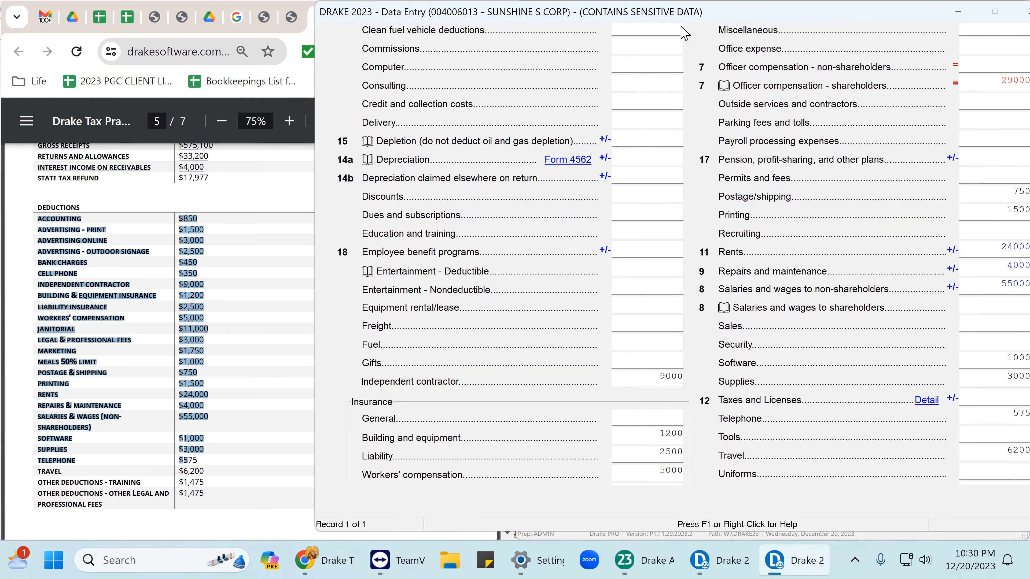
scroll(771, 133, "up", 1)
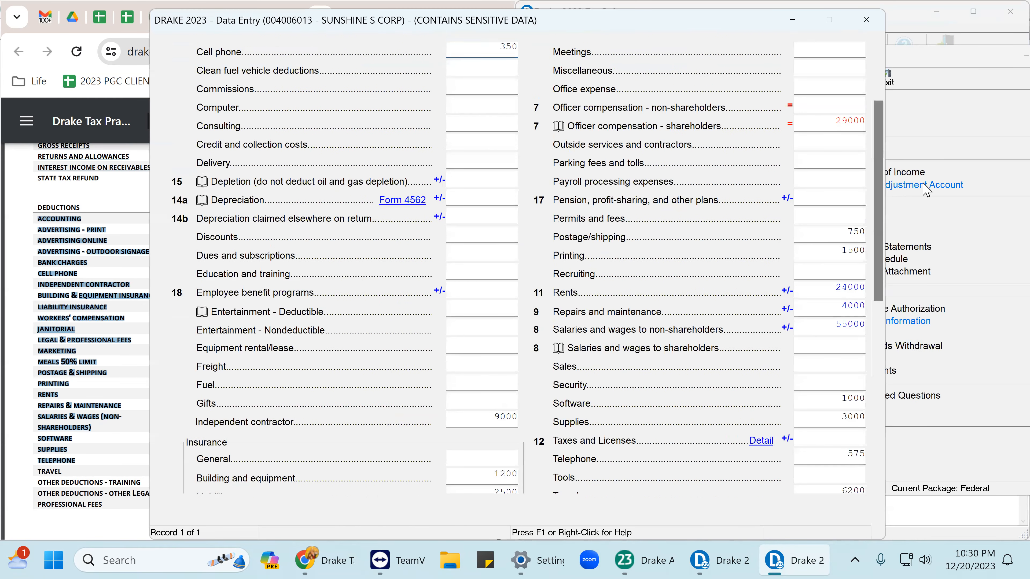
left_click(849, 117)
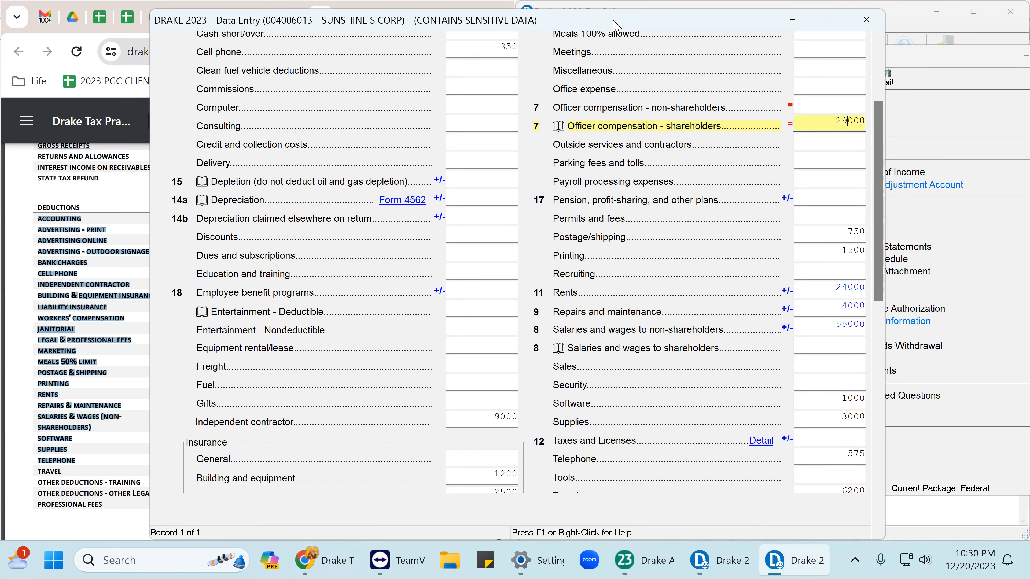
left_click_drag(613, 25, 749, 17)
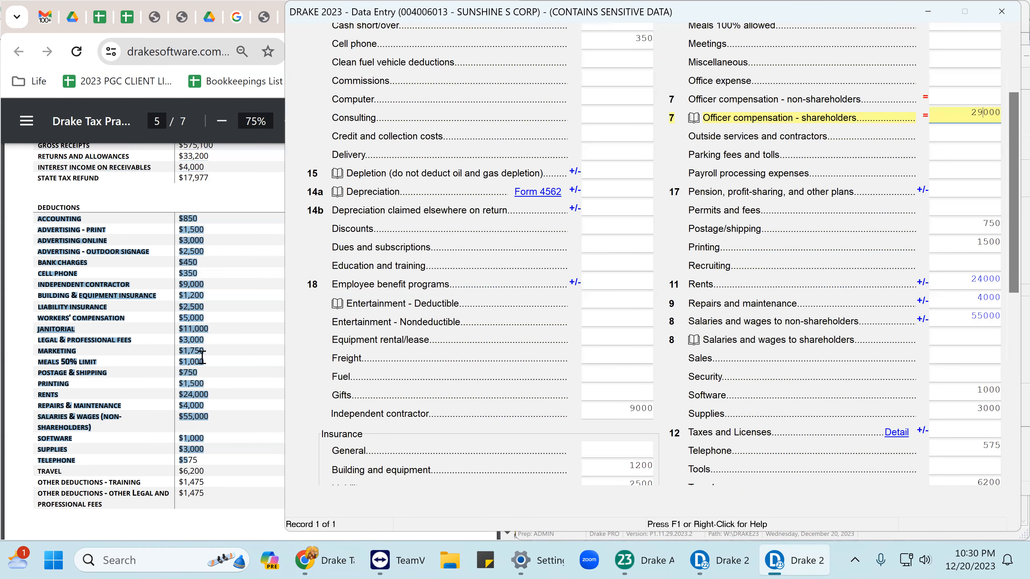
scroll(197, 340, "down", 5)
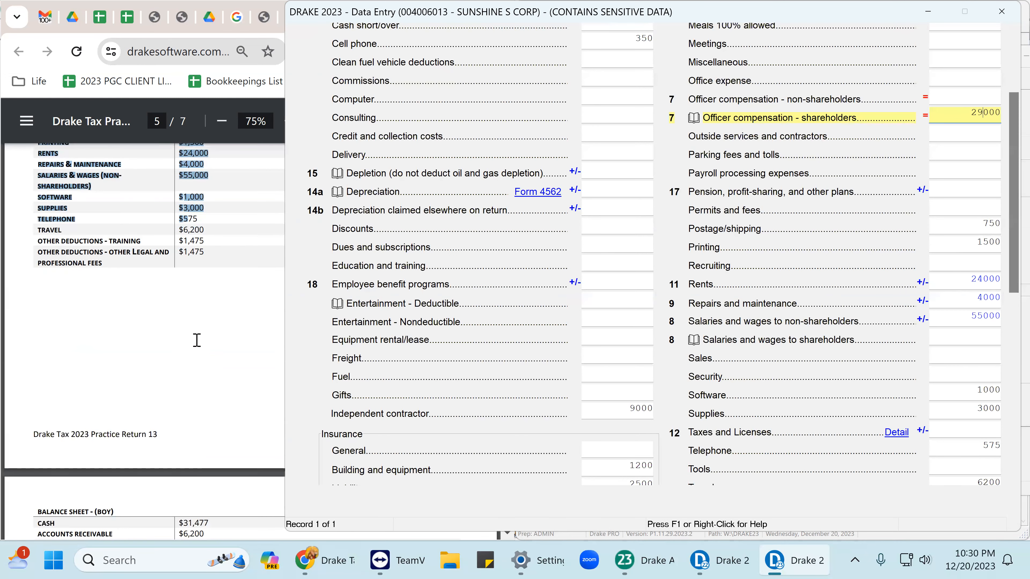
scroll(197, 341, "up", 3)
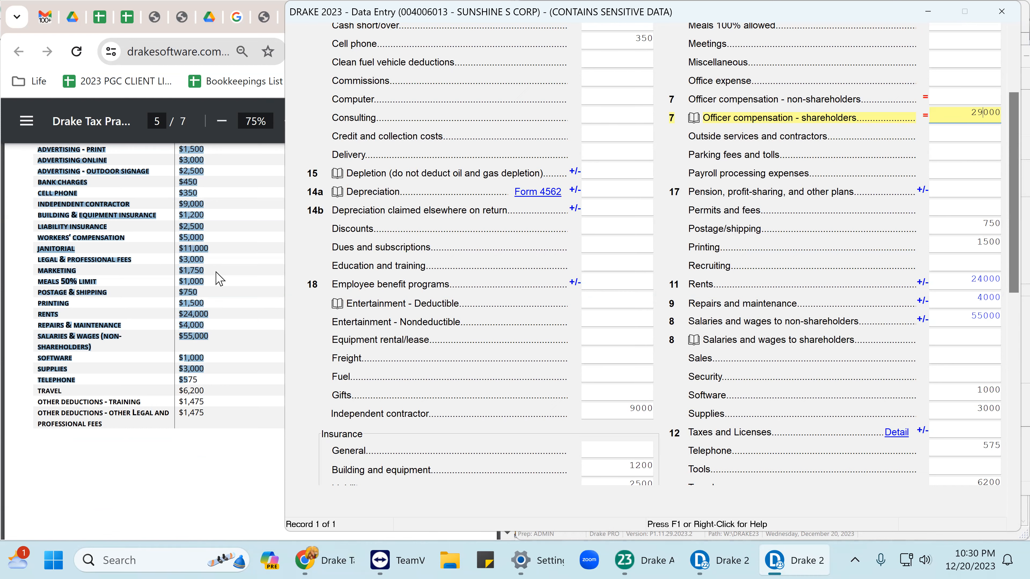
scroll(208, 303, "up", 7)
scroll(184, 227, "up", 5)
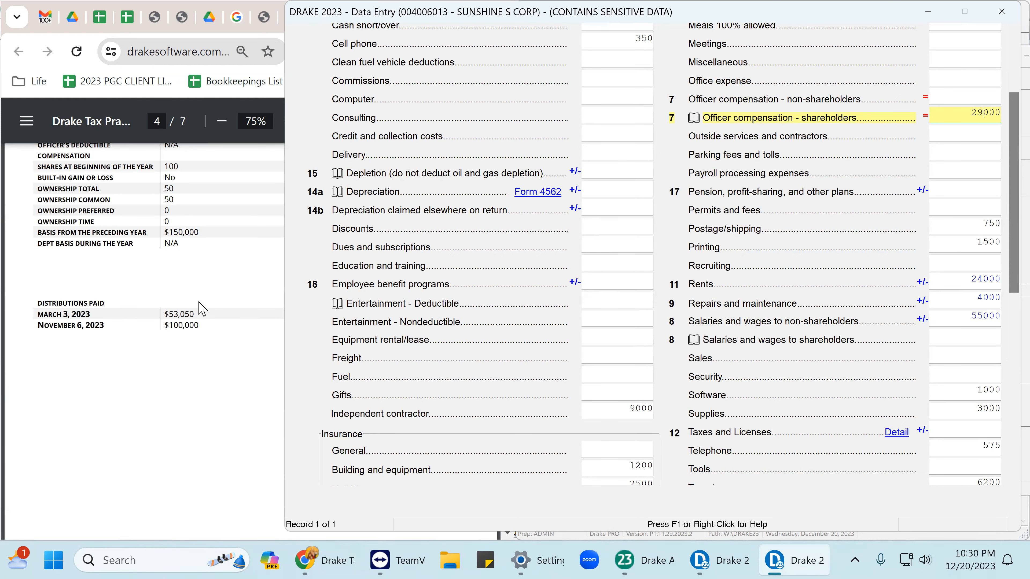
scroll(197, 280, "up", 3)
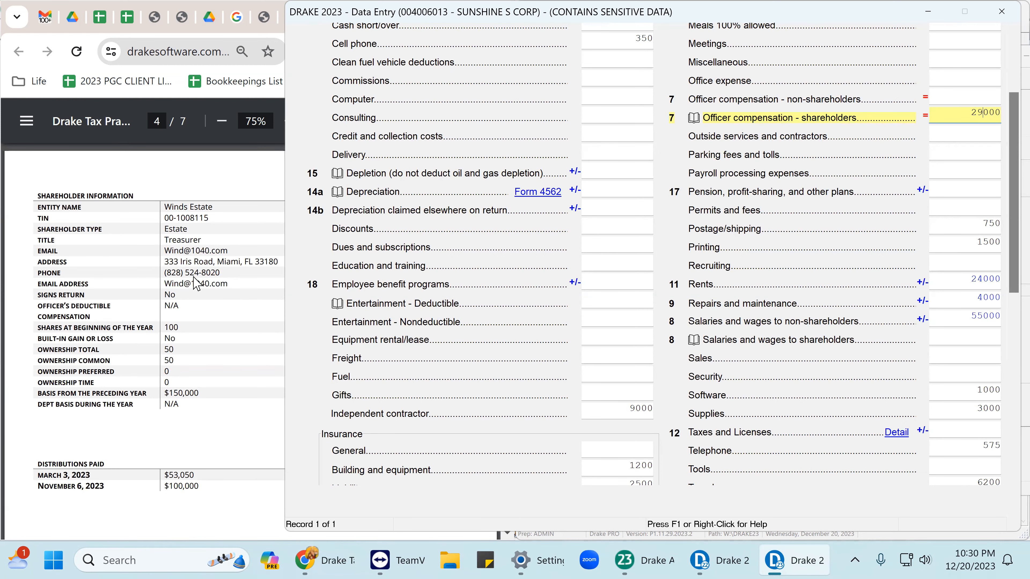
scroll(197, 284, "up", 4)
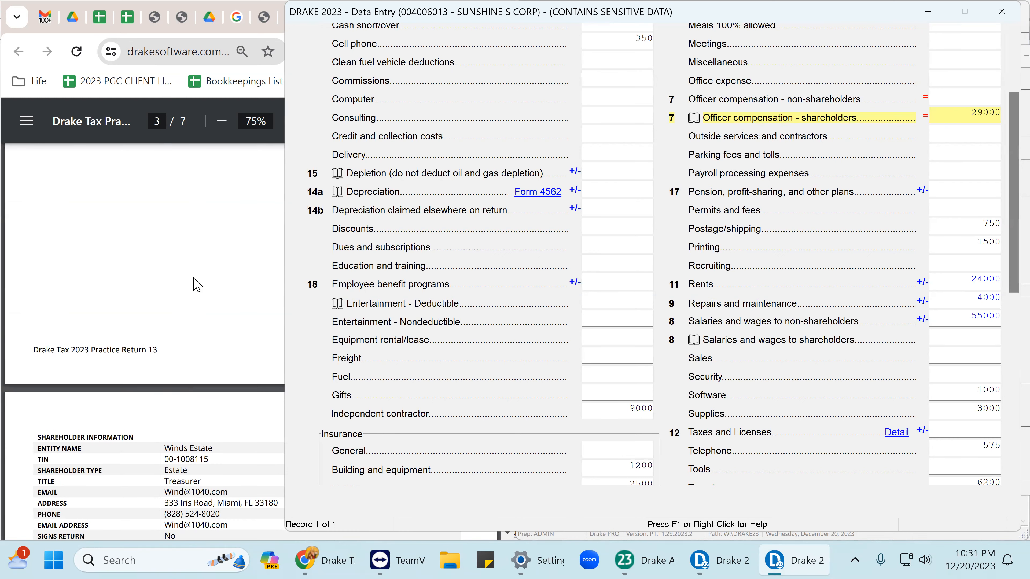
scroll(197, 284, "up", 5)
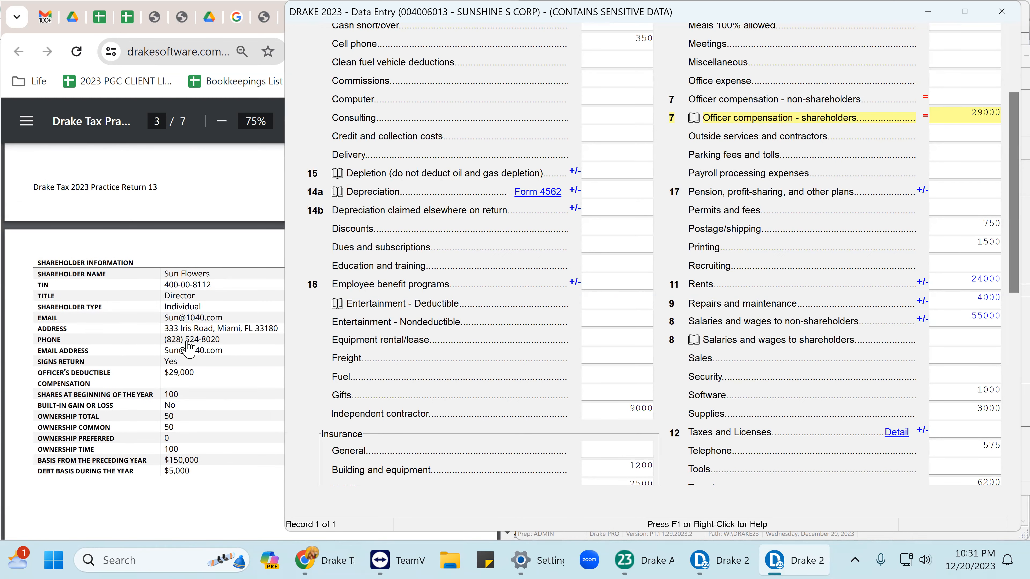
scroll(181, 349, "down", 2)
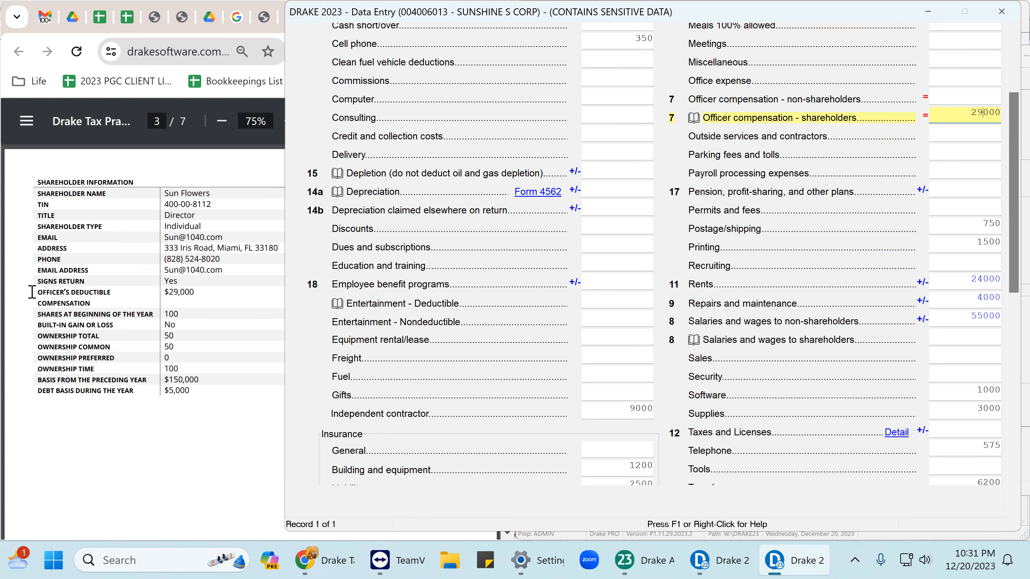
left_click(103, 301)
left_click_drag(103, 301, 214, 290)
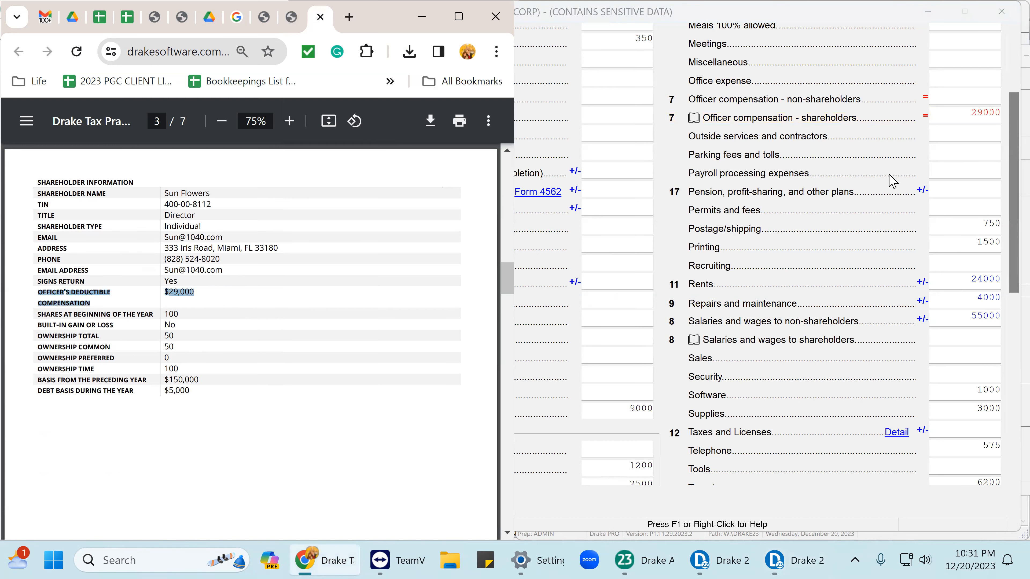
left_click(989, 153)
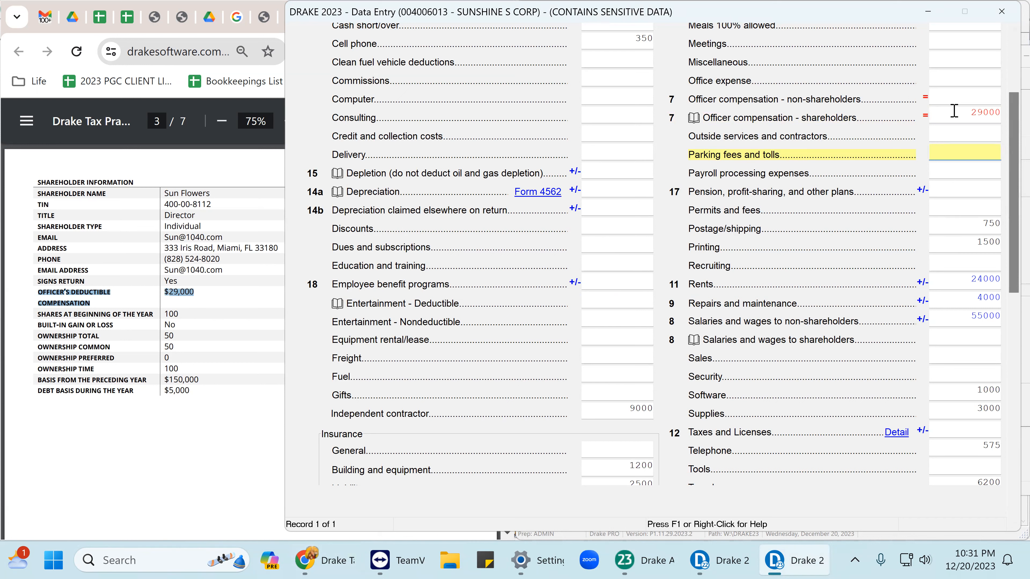
left_click_drag(954, 110, 1003, 114)
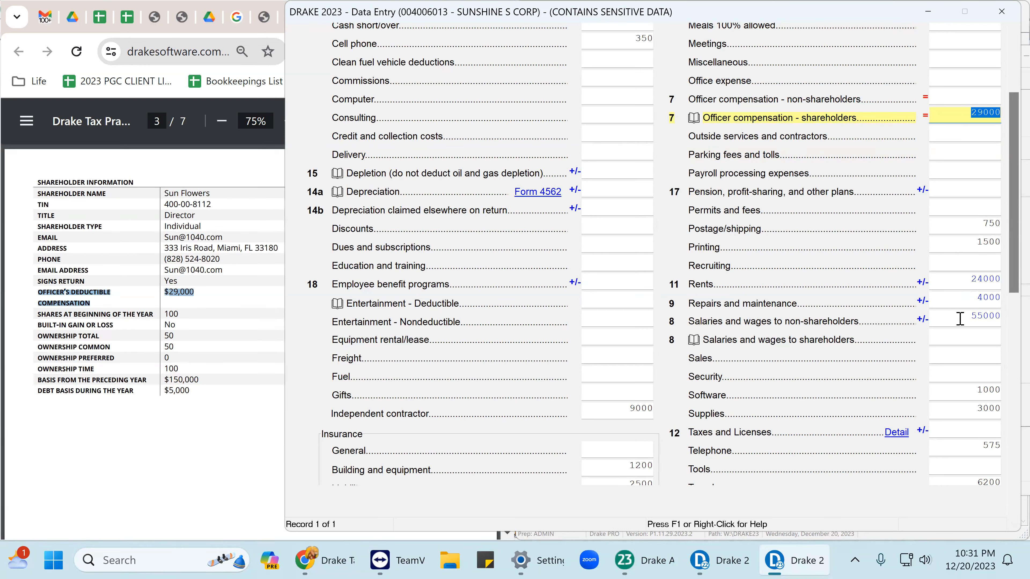
left_click_drag(960, 318, 1001, 319)
key("super+c")
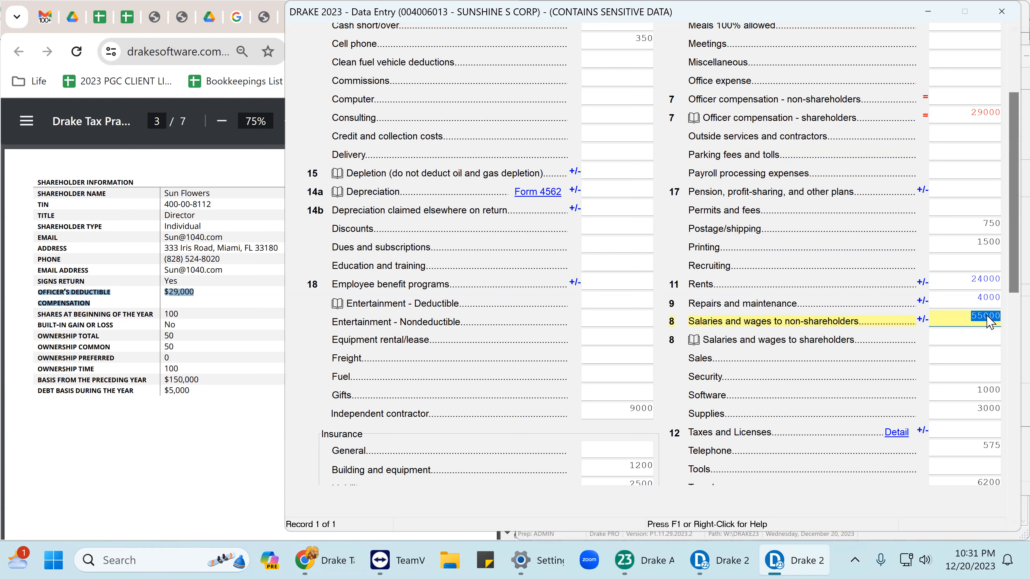
right_click(988, 316)
Move the 55000 salaries amount into the first row of its detail worksheet.
left_click(884, 132)
key("ctrl+w")
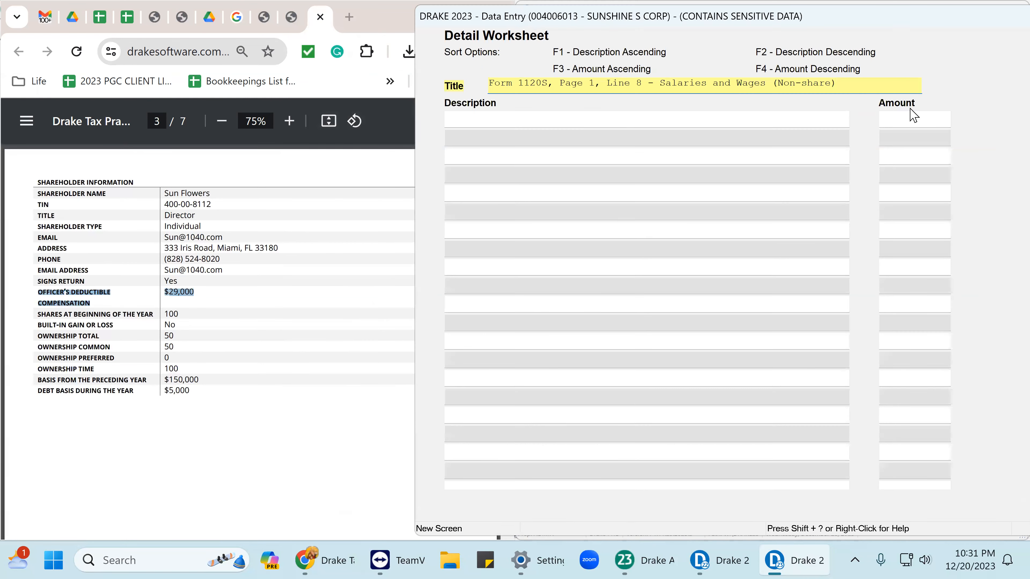
left_click(903, 119)
right_click(916, 185)
left_click(902, 246)
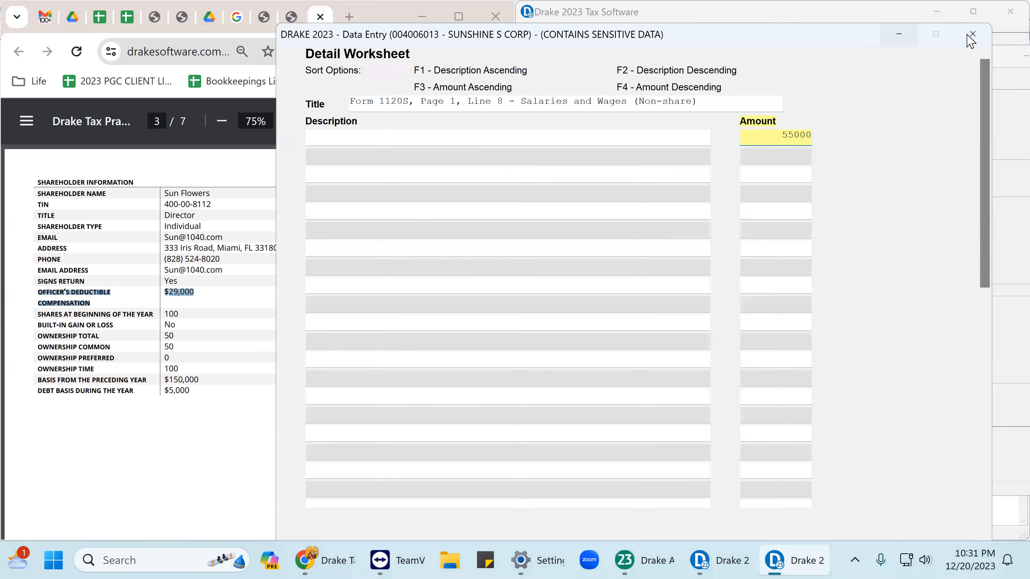
left_click(974, 34)
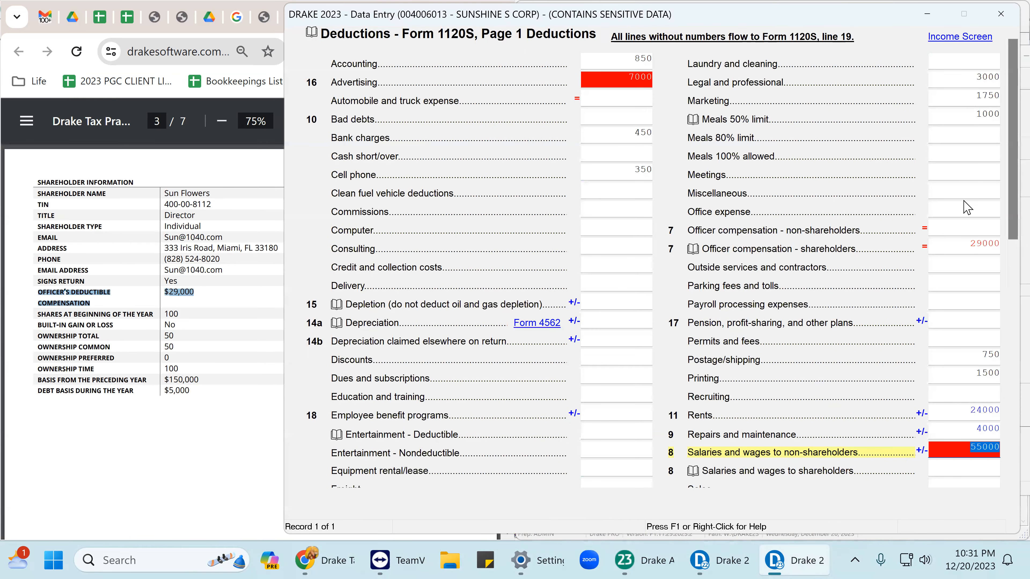
Cut the 29000 out of shareholder officer compensation and open the salaries worksheet.
left_click(968, 249)
key("super+c")
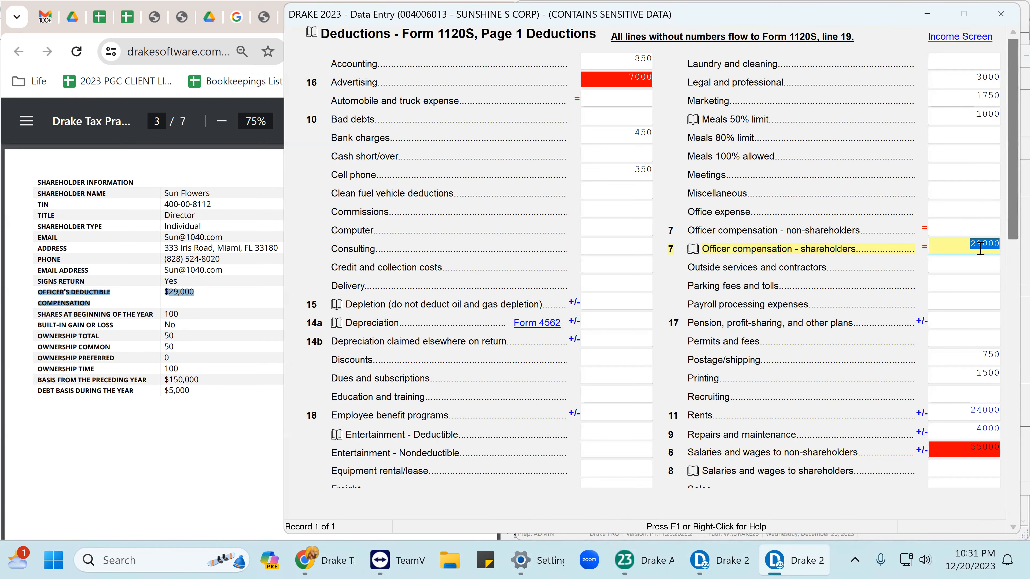
right_click(980, 245)
left_click(882, 335)
left_click(986, 446)
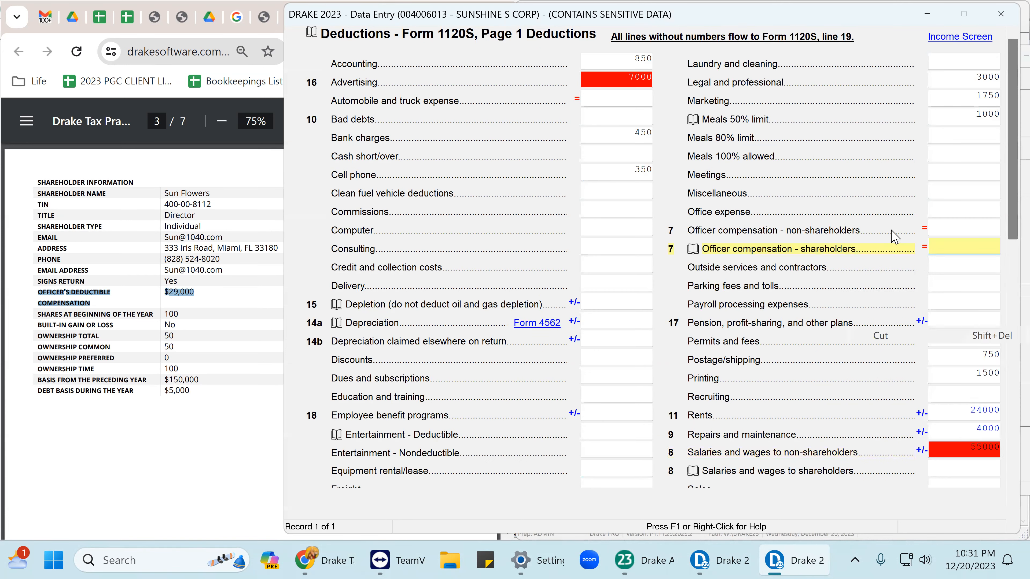
key("ctrl+w")
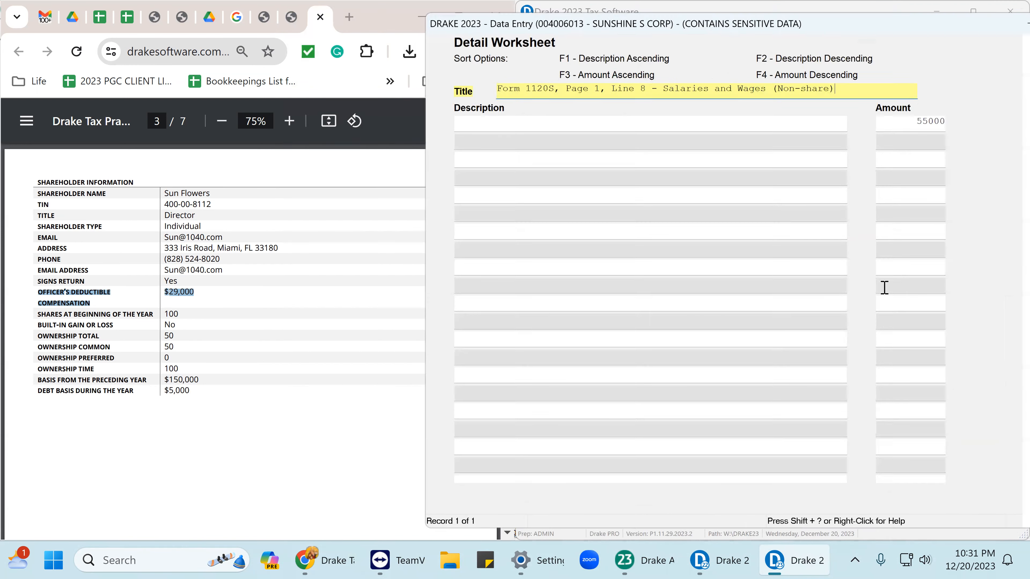
Paste 29000 into the second salaries worksheet row, bringing salaries to 84000.
left_click(918, 136)
right_click(918, 134)
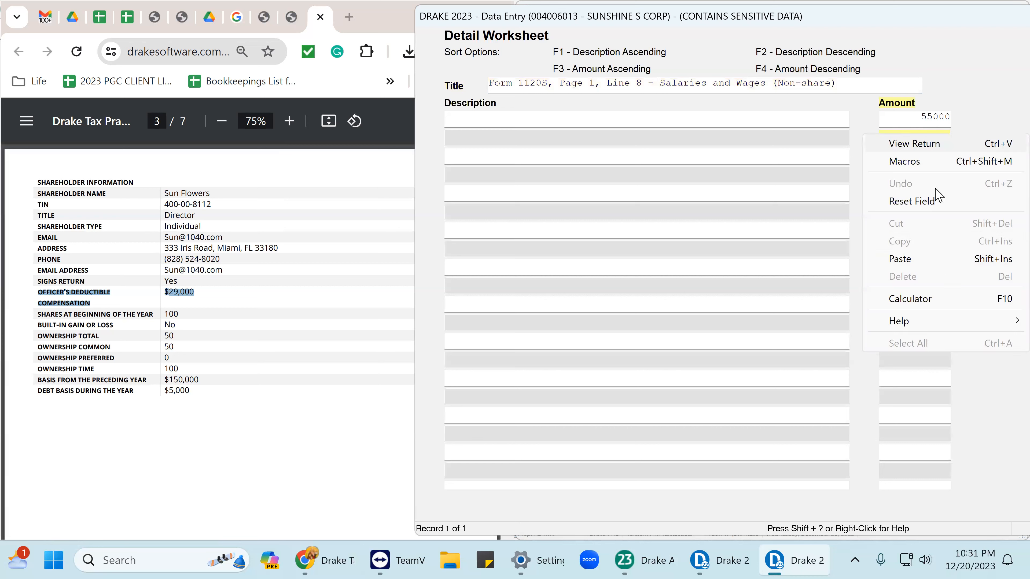
left_click(922, 299)
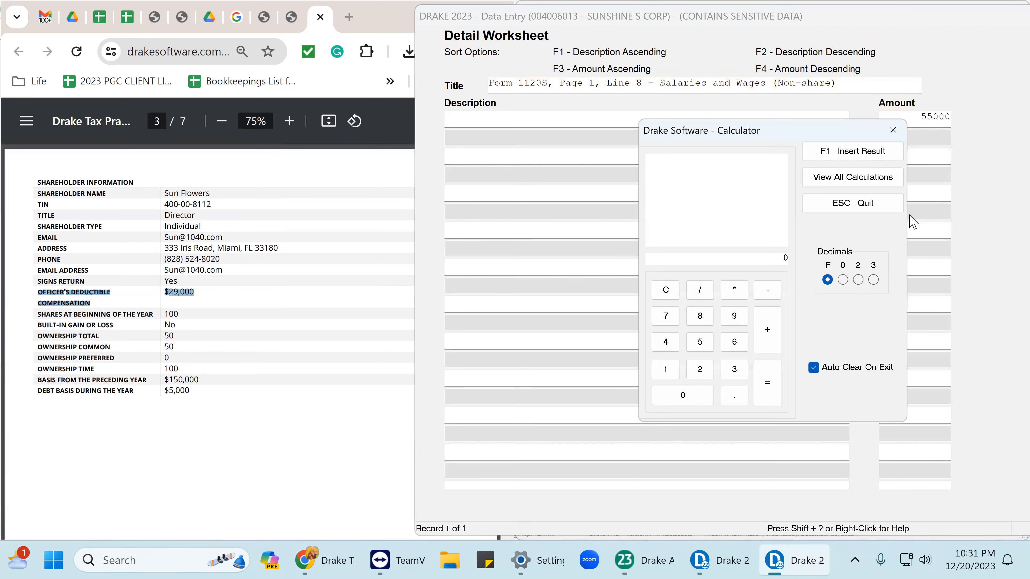
left_click(893, 131)
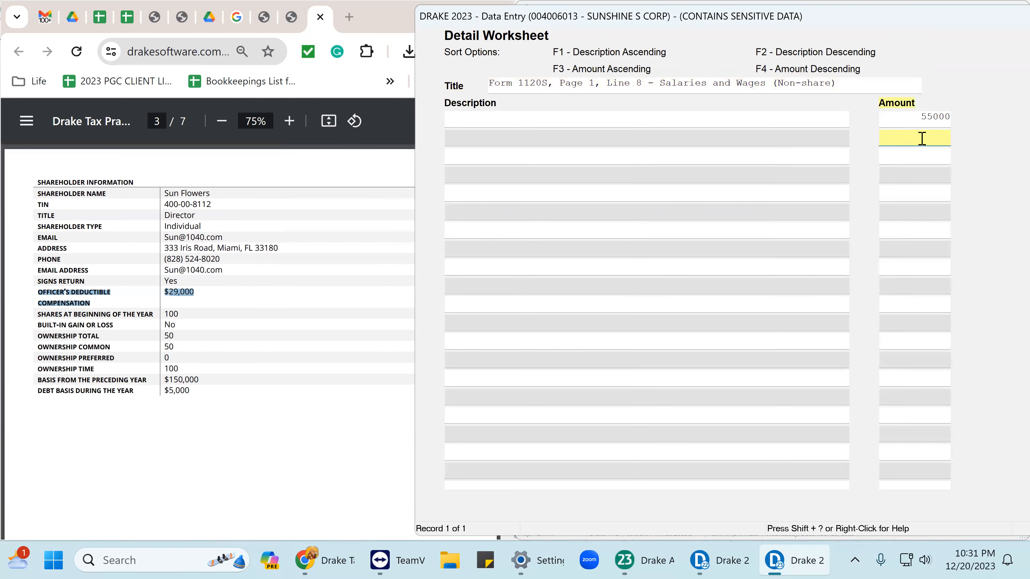
right_click(922, 141)
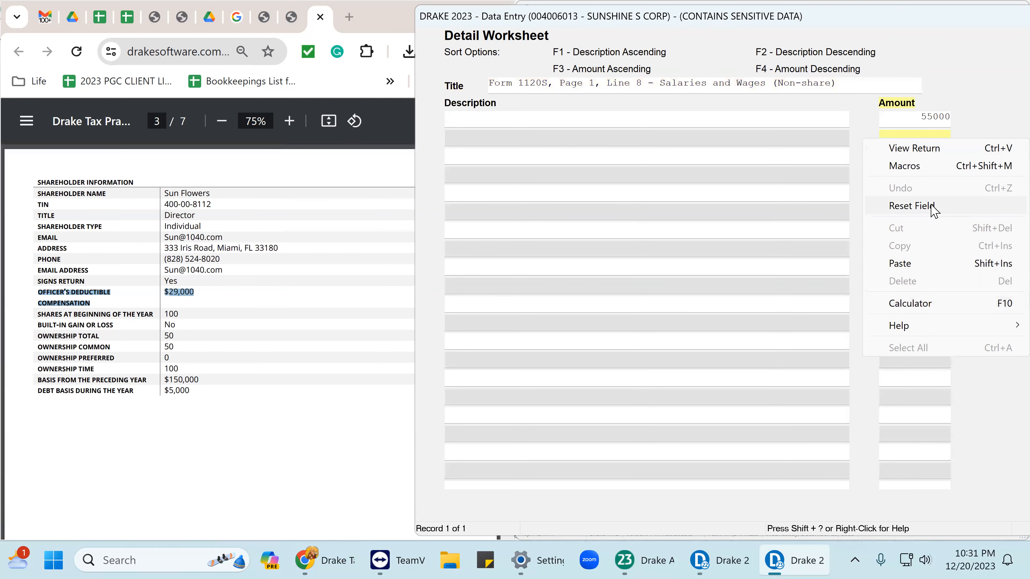
left_click(900, 263)
left_click_drag(839, 34, 713, 37)
left_click(809, 124)
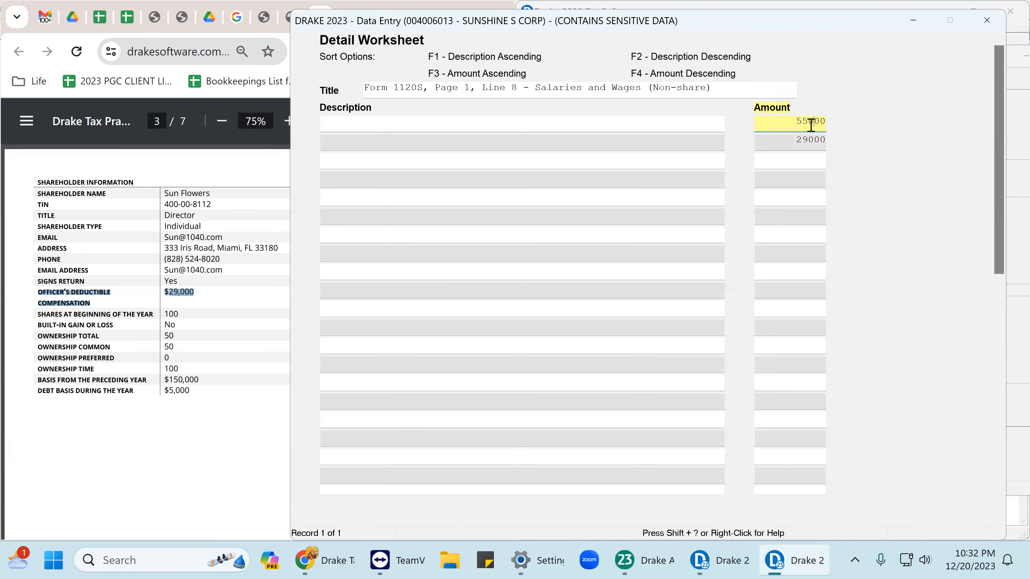
left_click(811, 142)
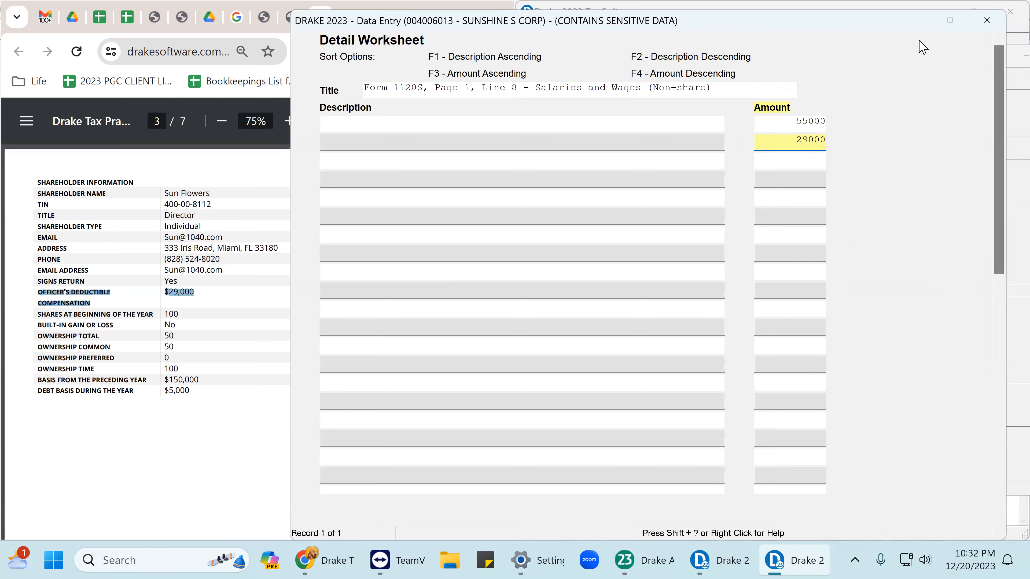
left_click(987, 19)
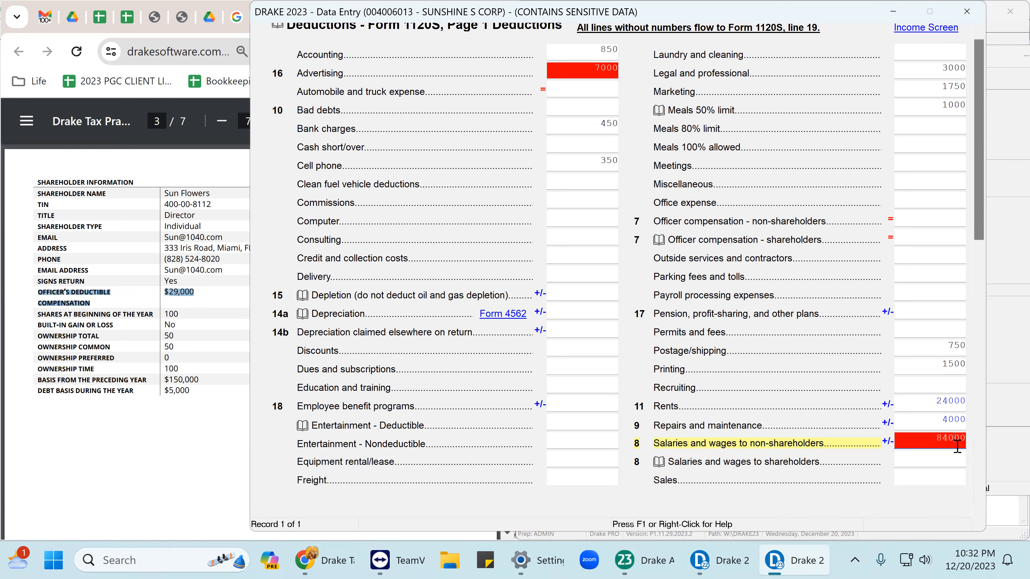
key("ctrl+w")
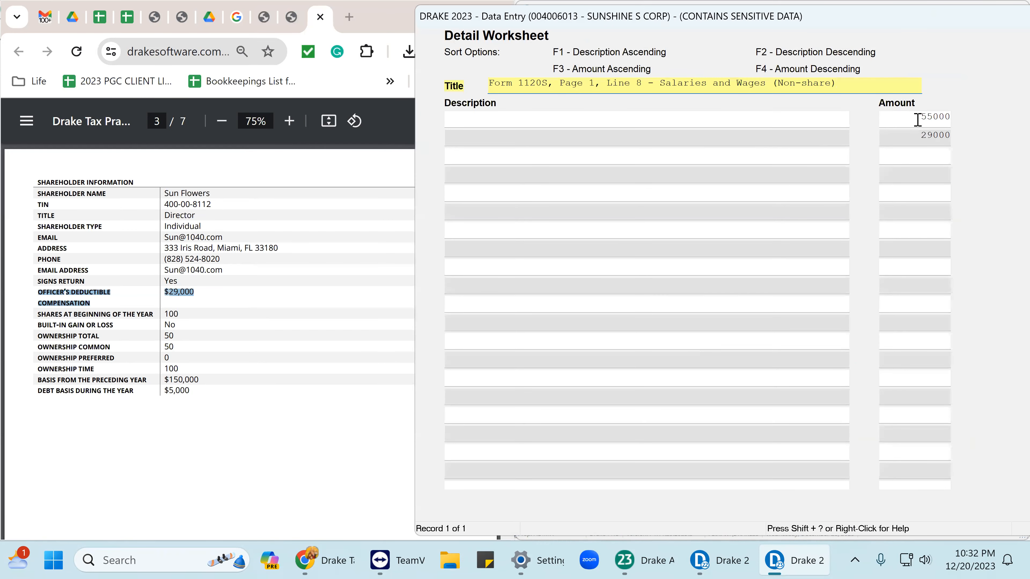
Change row 1 to 84000 described as the W-3 Box 1 total, clearing row 2's 29000.
left_click(912, 119)
key("Delete")
type("84")
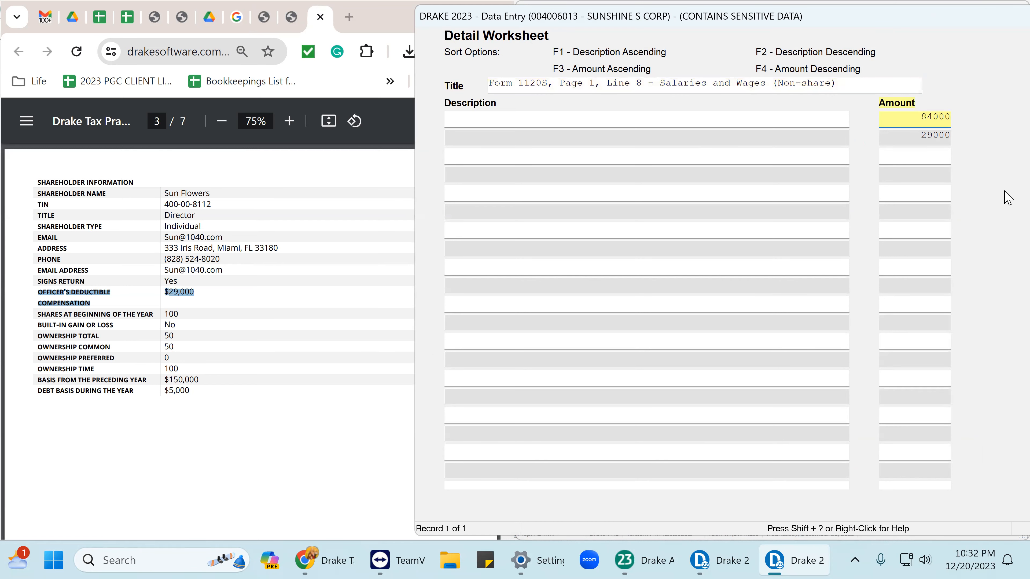
left_click(906, 141)
key("Delete")
left_click(503, 121)
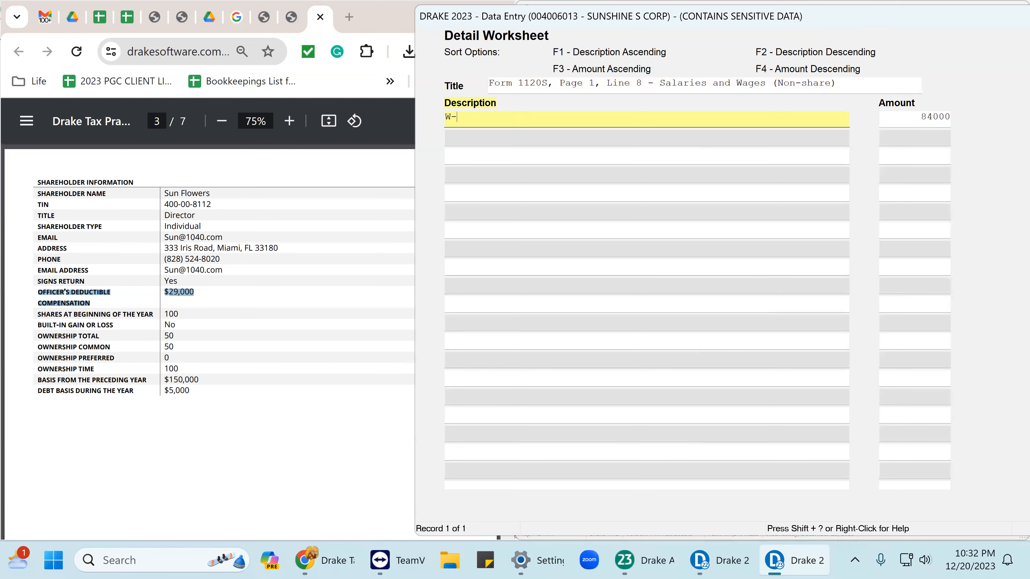
type("BOX 1 TOAL")
key("Tab")
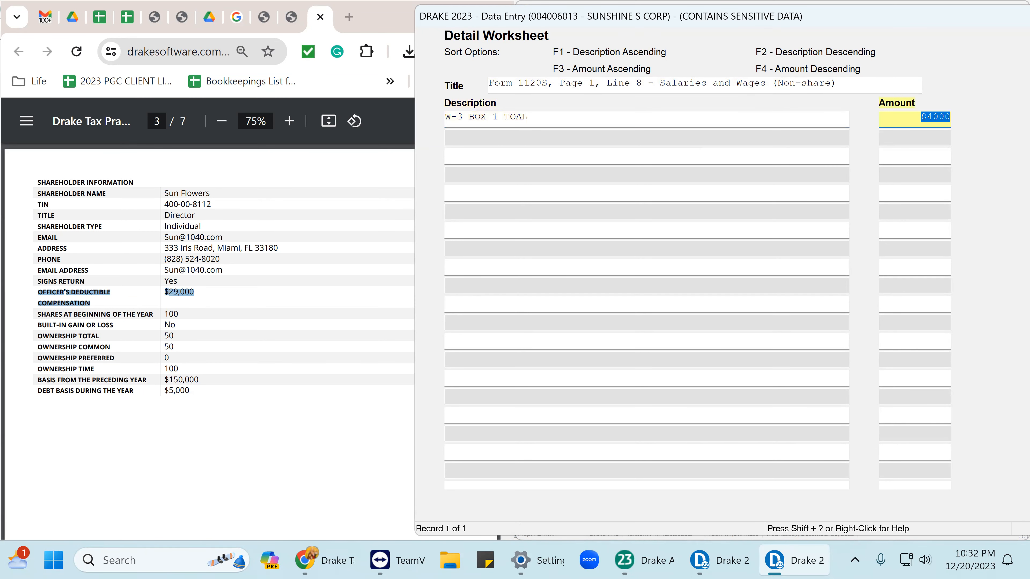
Enter -29000 officer's compensation in row 2, netting salaries to 55000.
left_click(472, 138)
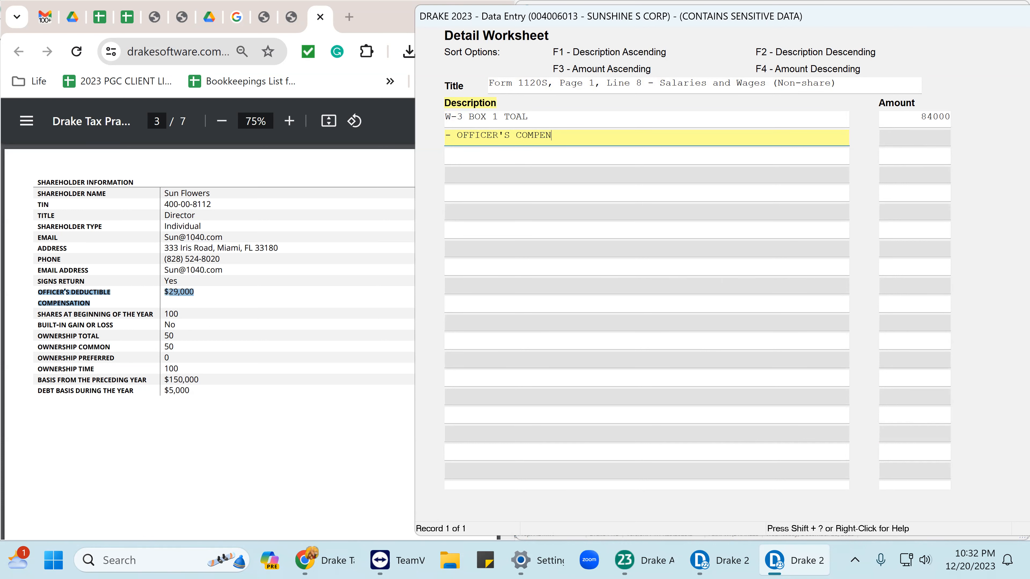
left_click(915, 137)
type("-29000")
key("Return")
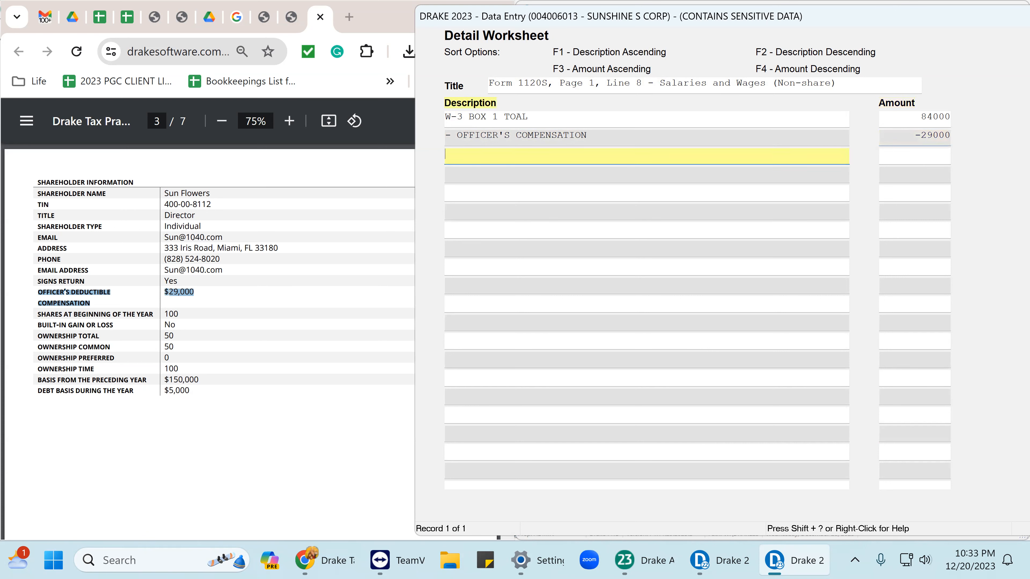
mouse_move(861, 32)
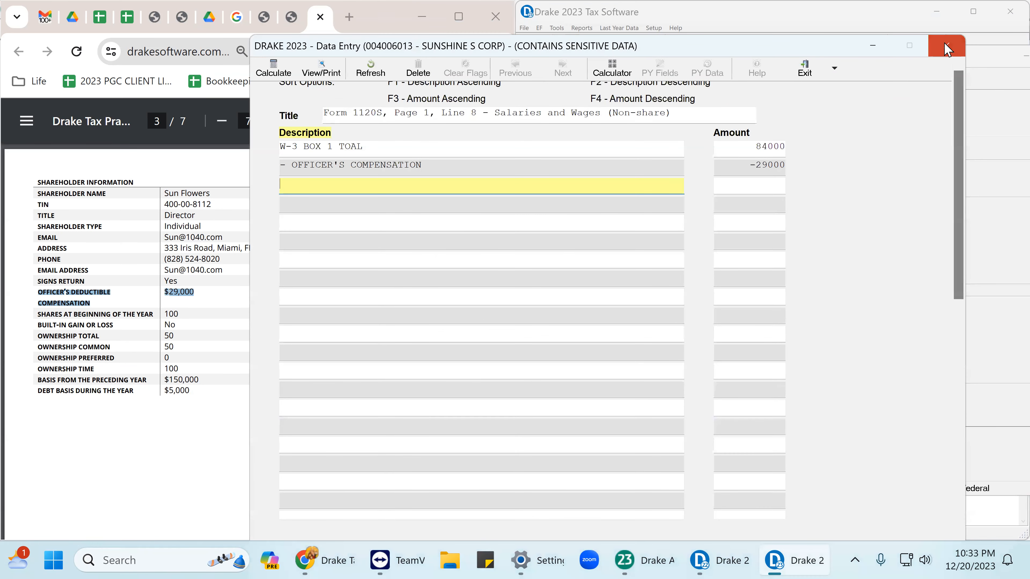
left_click(947, 48)
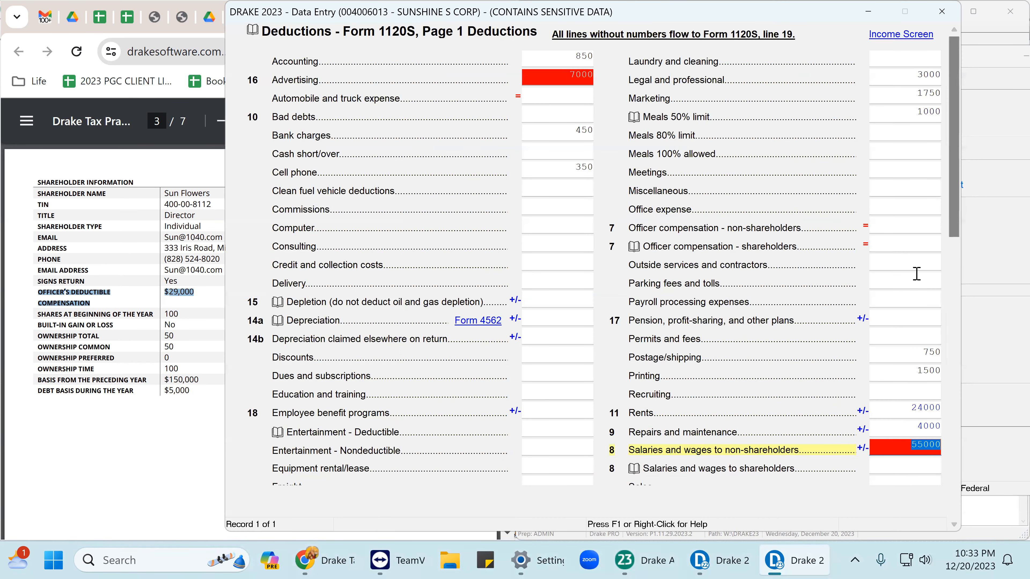
Re-enter 29000 as shareholder officer compensation and review the 55000 salaries worksheet.
left_click(897, 246)
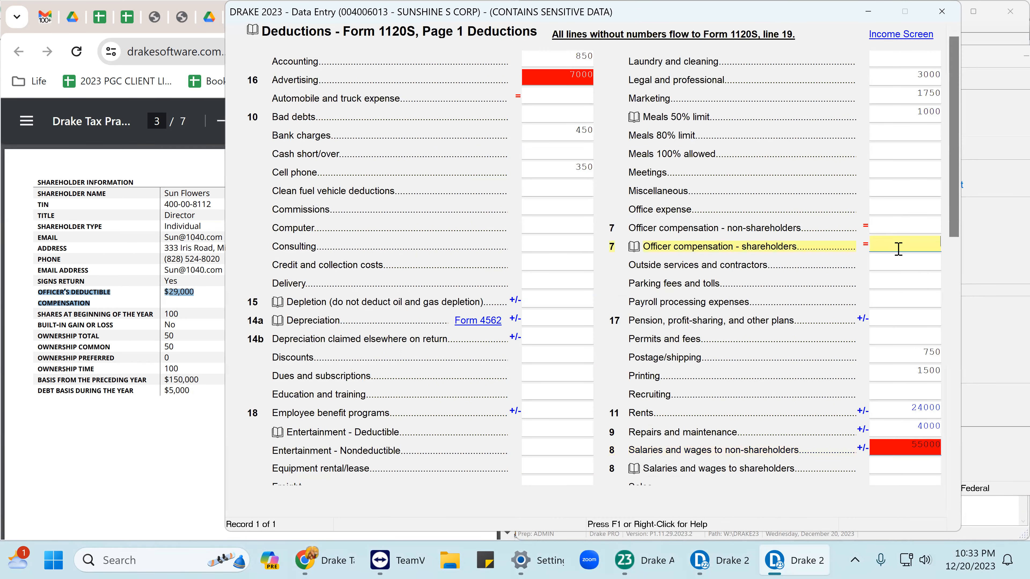
type("29000")
key("Return")
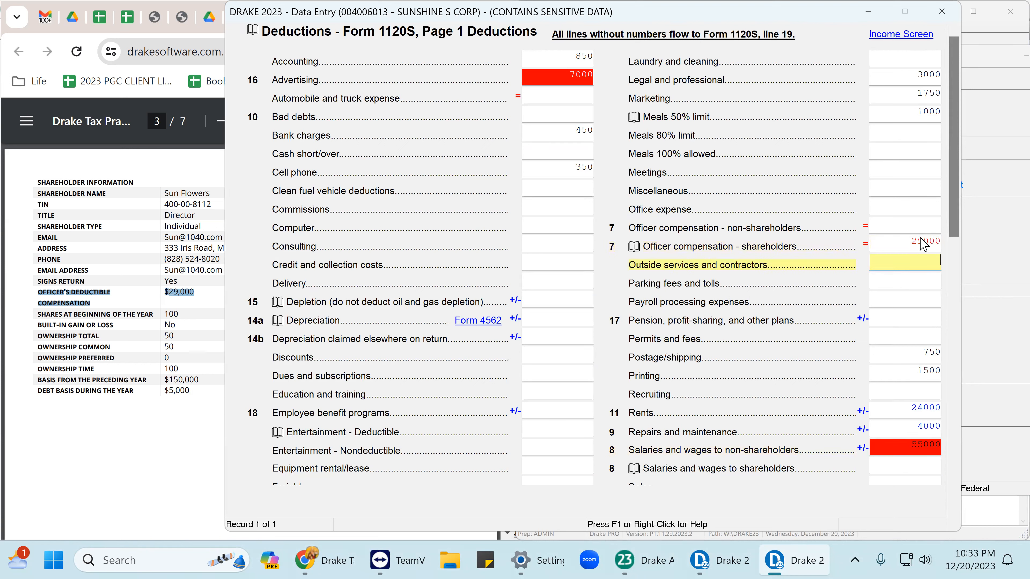
left_click(933, 244)
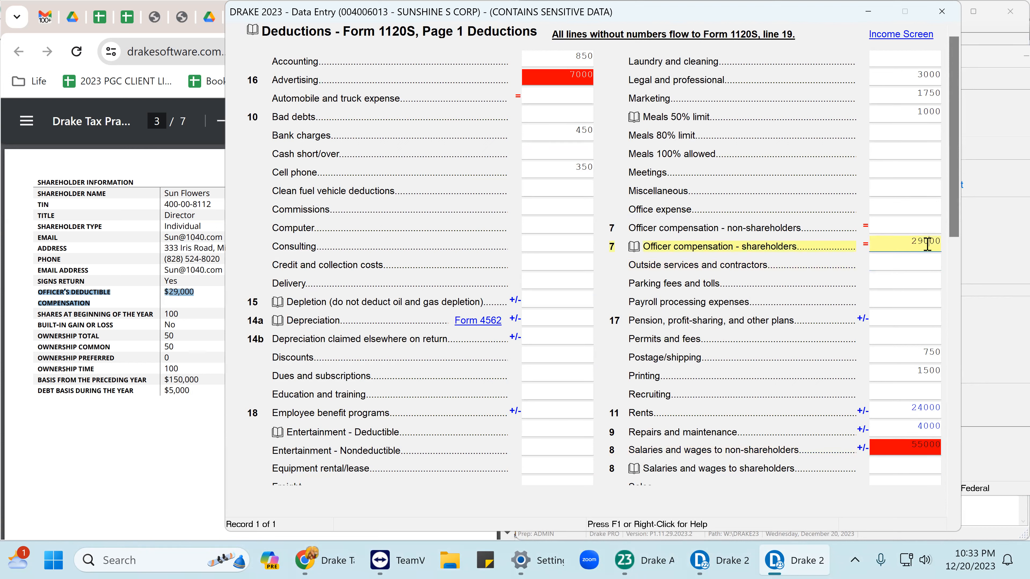
left_click(922, 447)
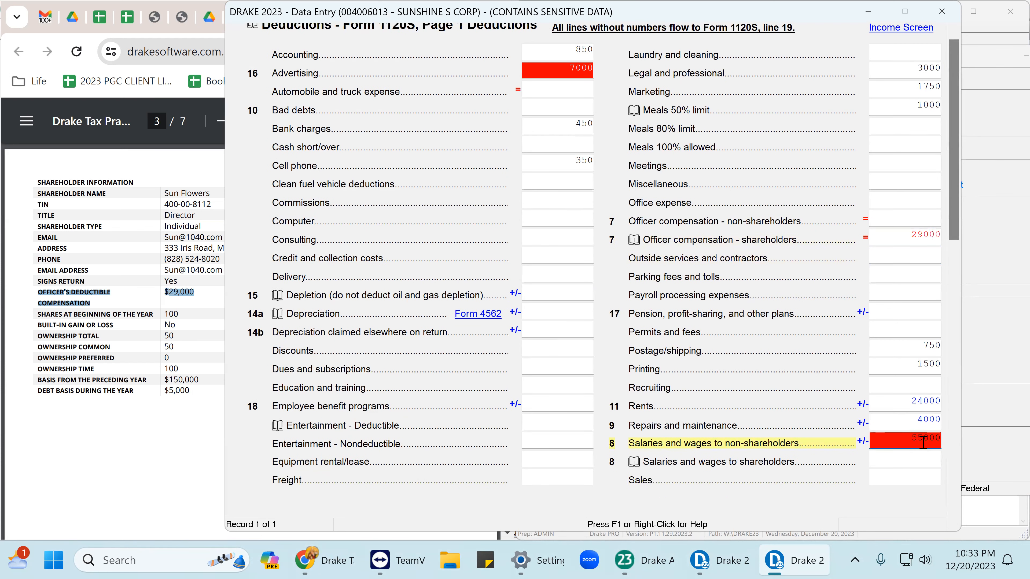
key("ctrl+w")
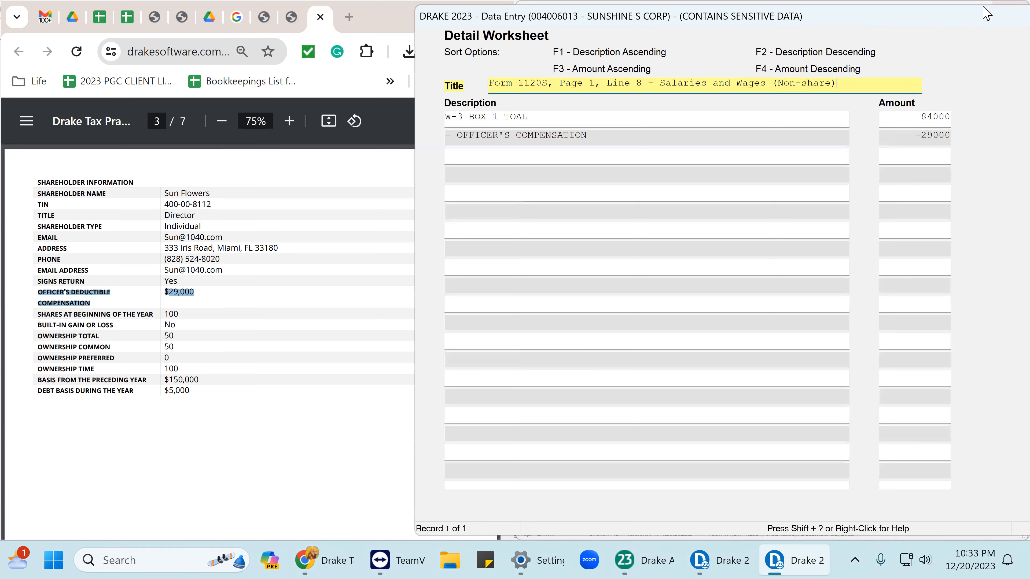
left_click_drag(950, 14, 881, 27)
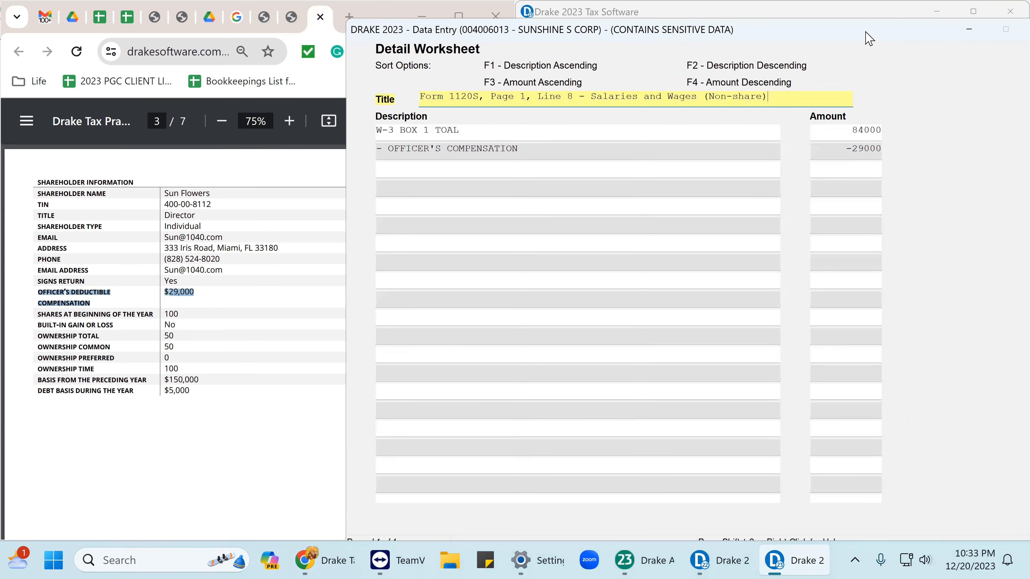
left_click(970, 30)
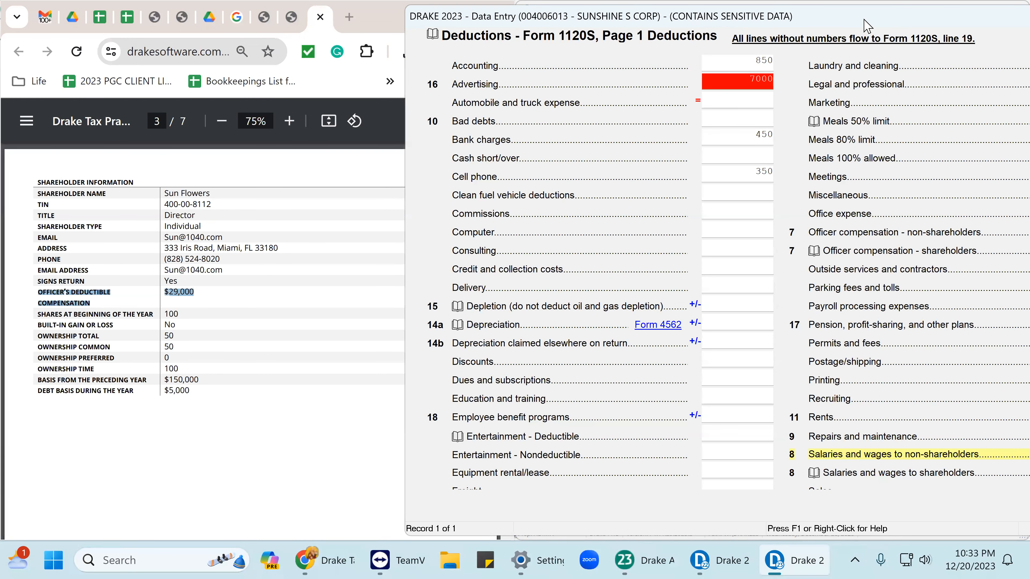
Step down the right-column deductions from Laundry and cleaning to Other deductions at 2950.
left_click_drag(865, 23, 766, 18)
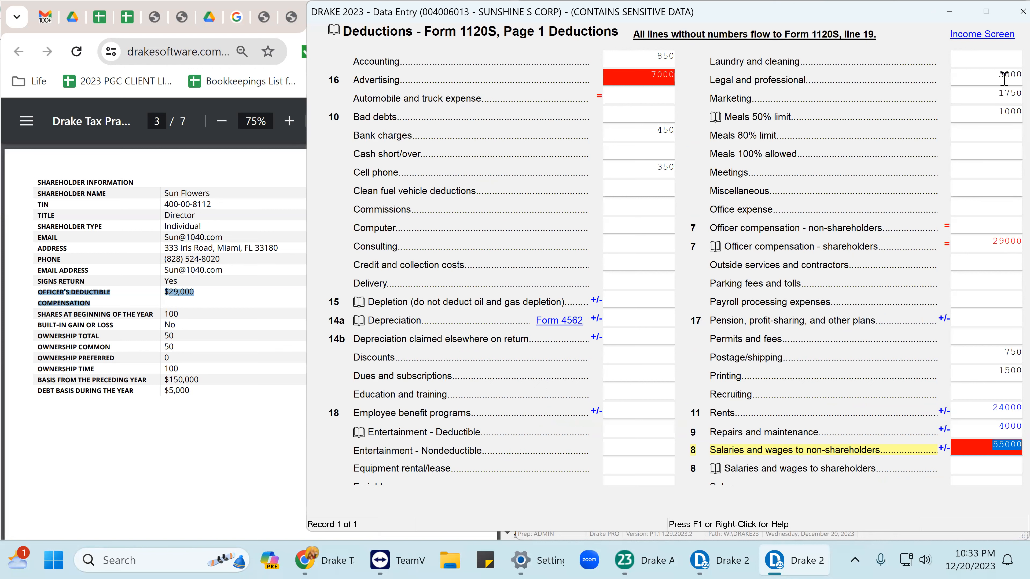
left_click(1005, 62)
key("Return")
key("Return")
key("Return")
key("Return")
key("Return")
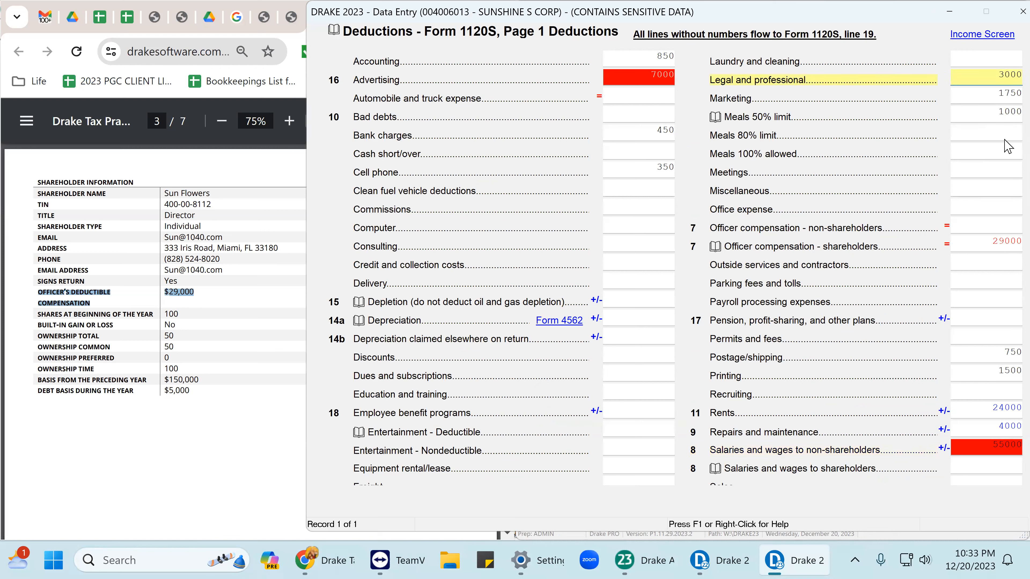
key("Return")
key("Return")
key("Return")
key("Return")
key("Return")
key("Return")
key("Return")
key("Return")
key("Return")
key("Return")
key("Return")
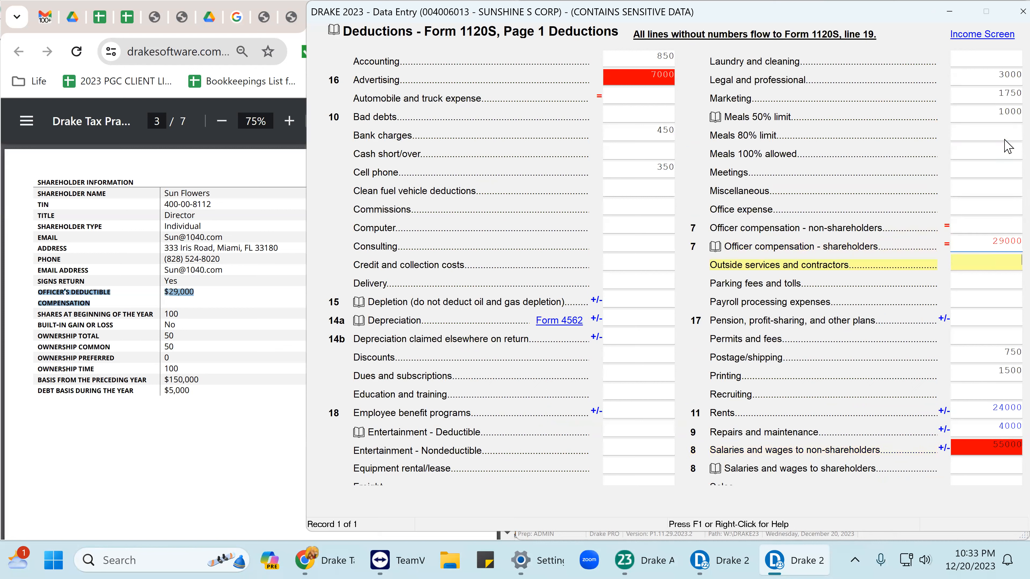
key("Return")
key("Return")
key("Return")
key("Return")
key("Return")
key("Return")
key("Return")
key("Return")
key("Return")
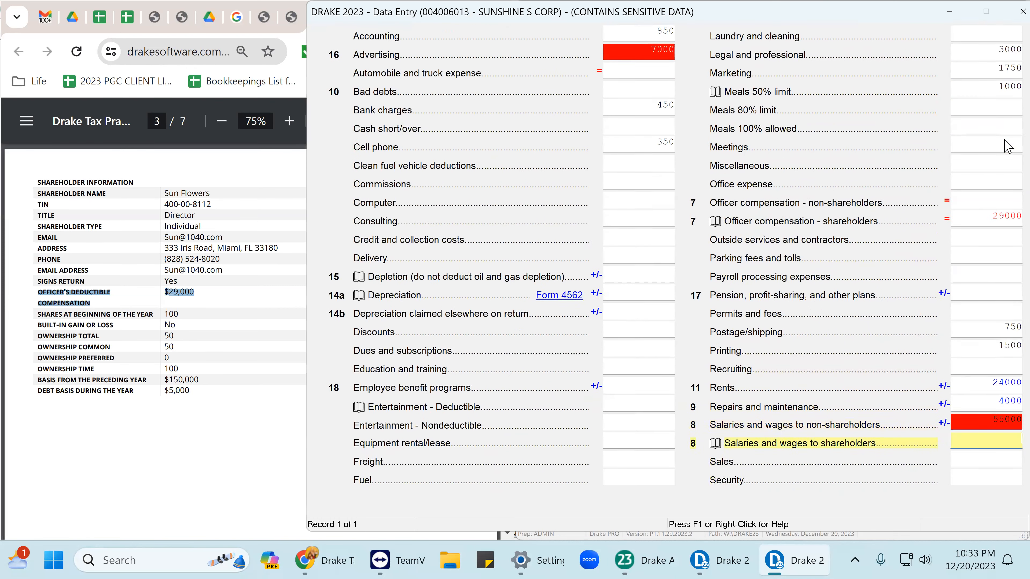
key("Return")
key("Return")
key("Return")
key("Return")
key("Return")
key("Return")
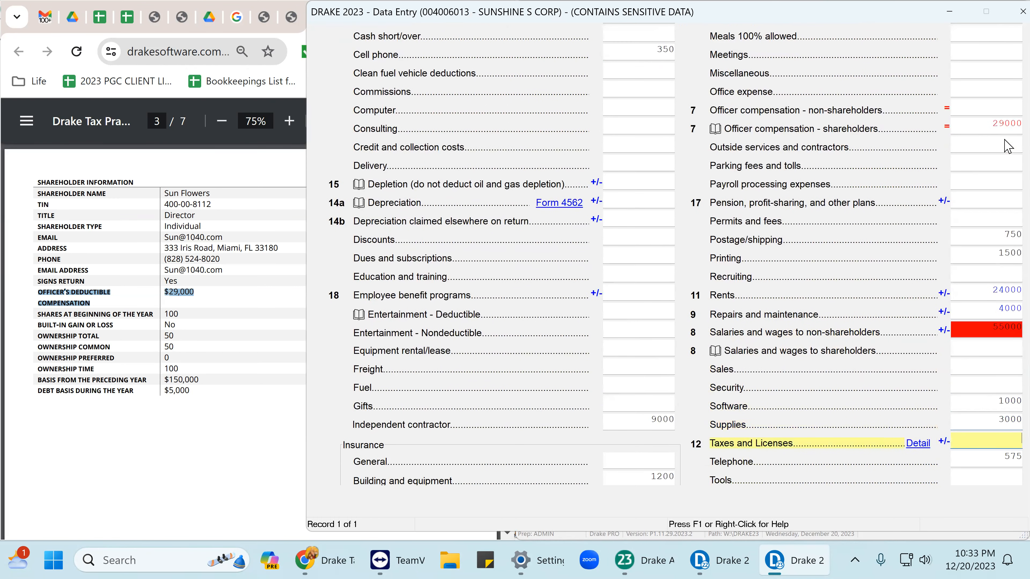
key("Return")
key("Return")
key("Return")
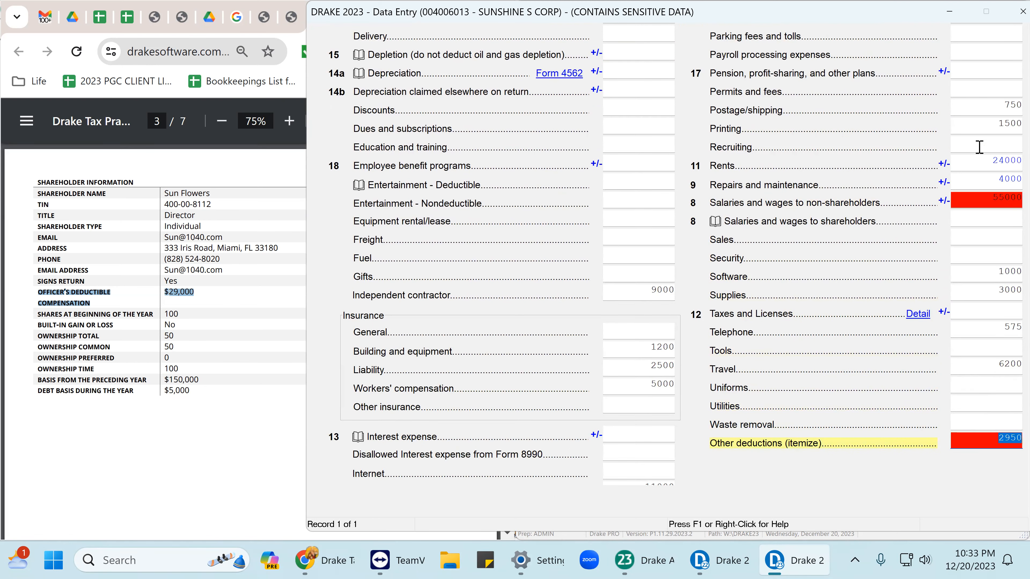
Open the Other deductions worksheet and match TRAINING 1475 against the source list.
double_click(1012, 439)
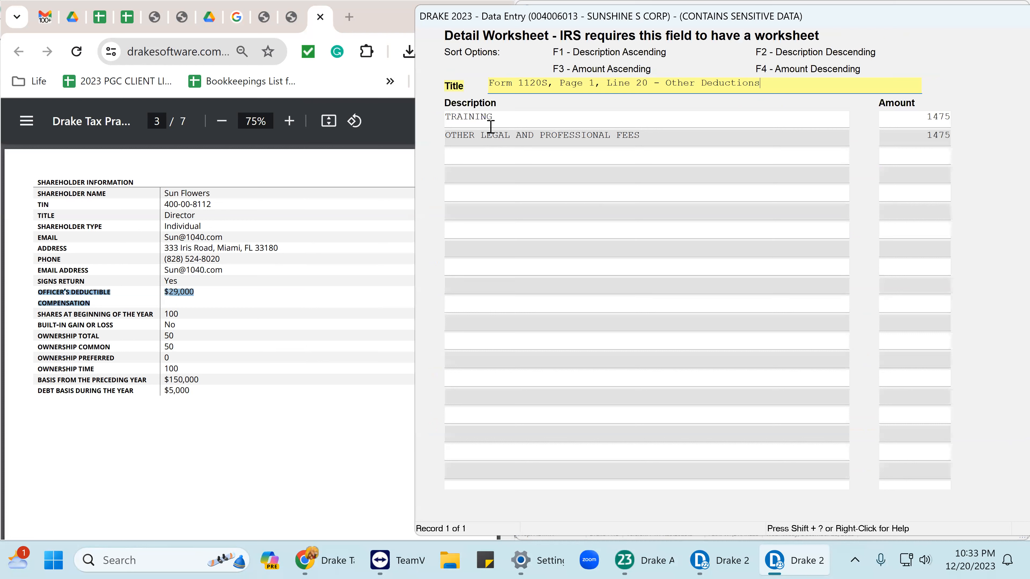
left_click(491, 125)
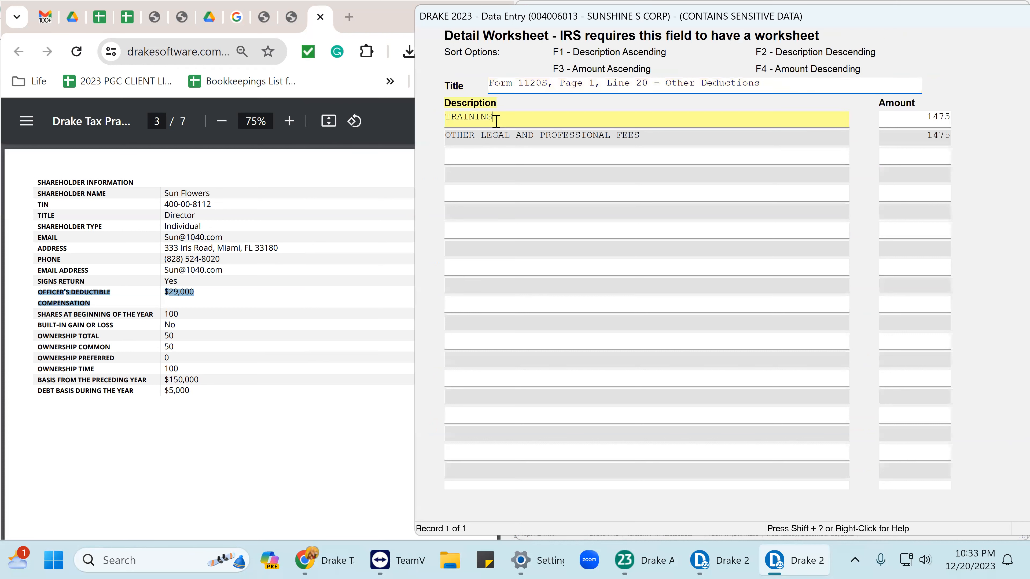
left_click(496, 151)
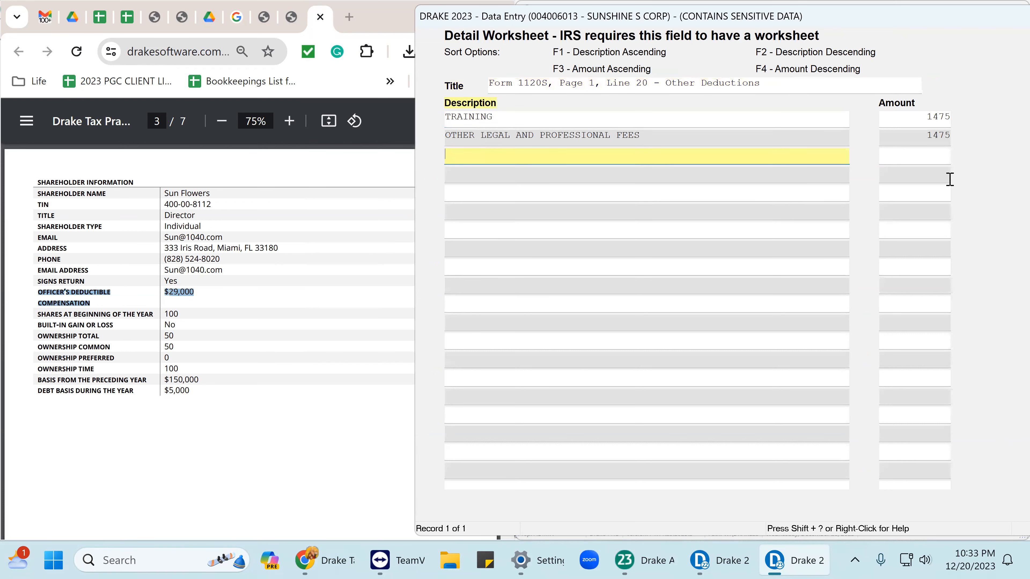
left_click(921, 118)
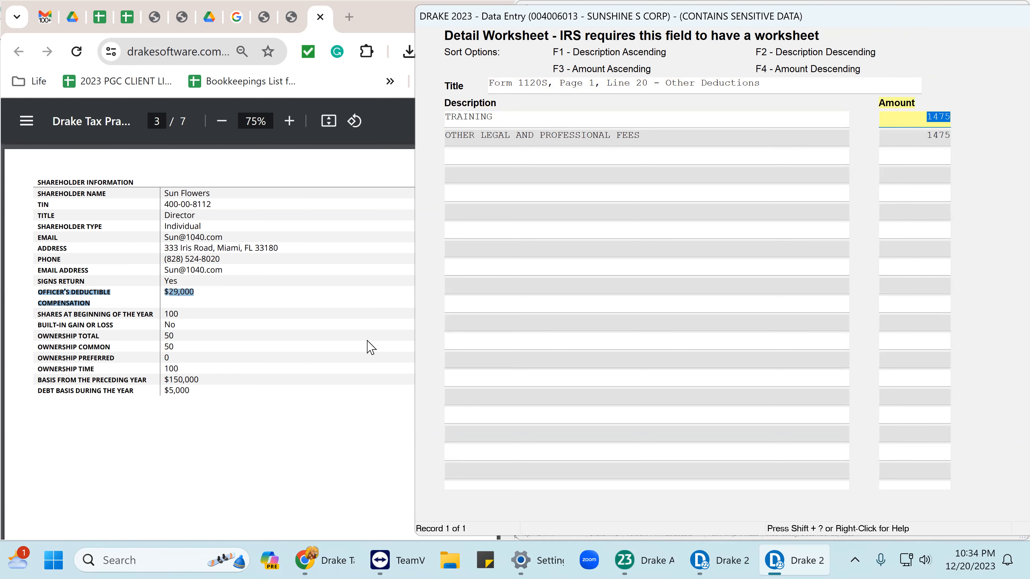
scroll(122, 300, "down", 15)
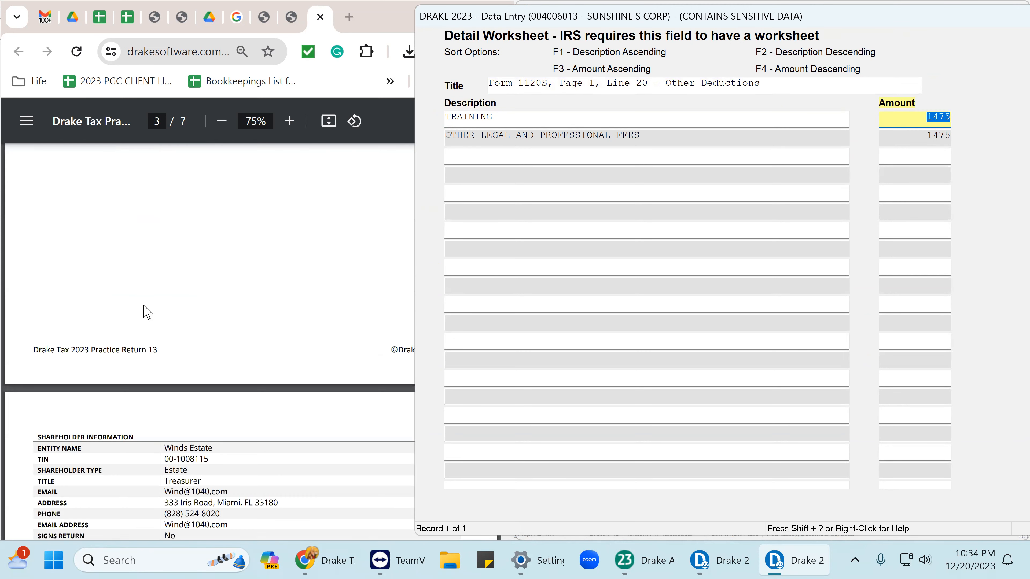
scroll(146, 312, "down", 15)
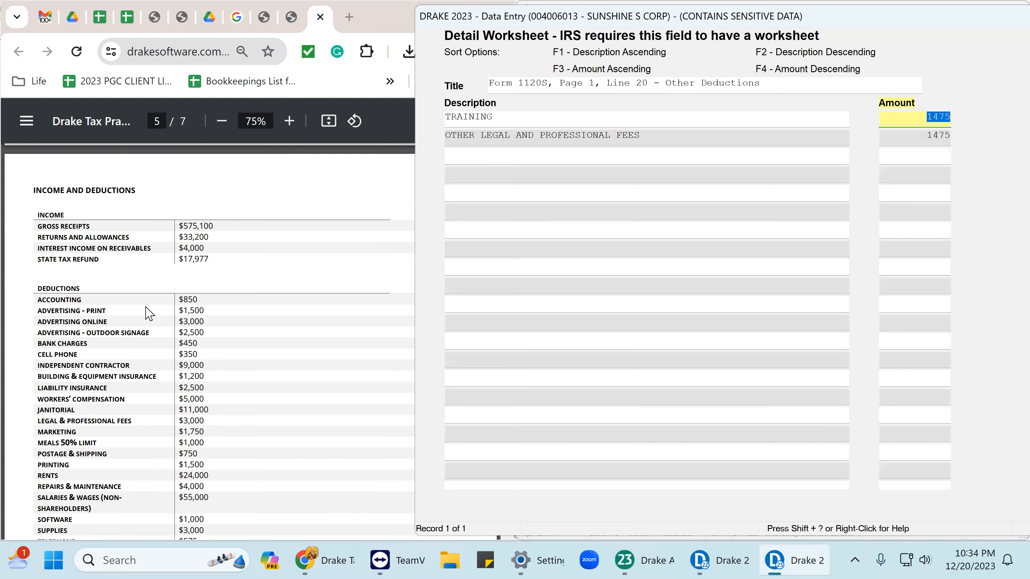
left_click_drag(41, 327, 218, 340)
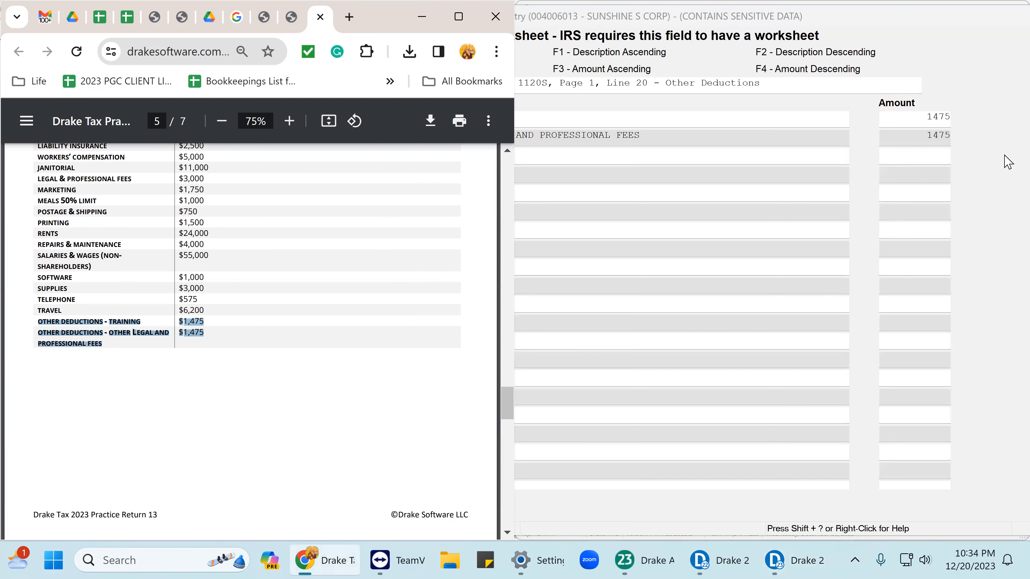
left_click(902, 156)
Confirm the OTHER LEGAL AND PROFESSIONAL FEES row also shows 1475.
left_click(507, 120)
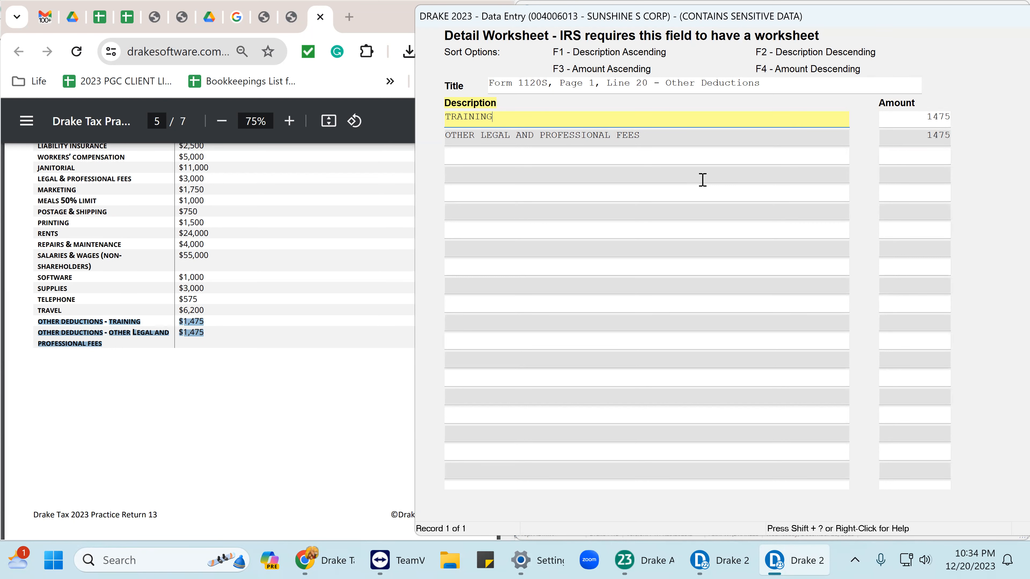
left_click(492, 160)
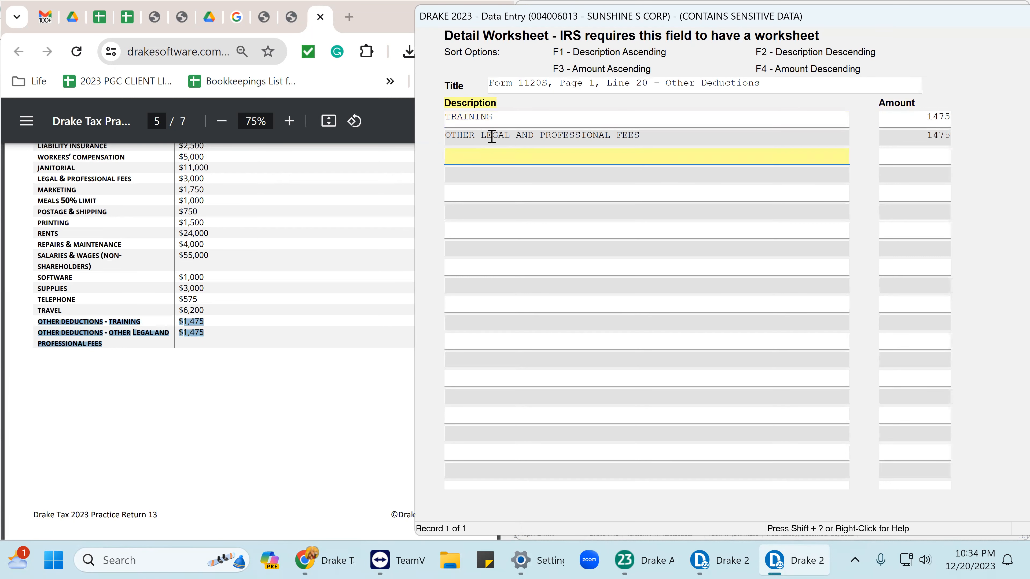
left_click_drag(484, 137, 656, 147)
left_click(636, 159)
left_click(916, 134)
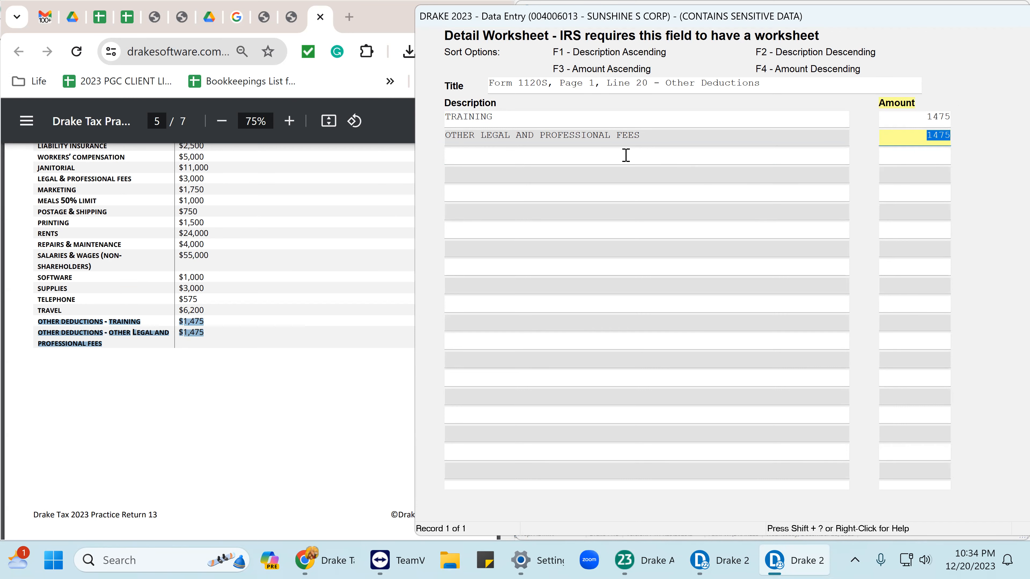
left_click(787, 119)
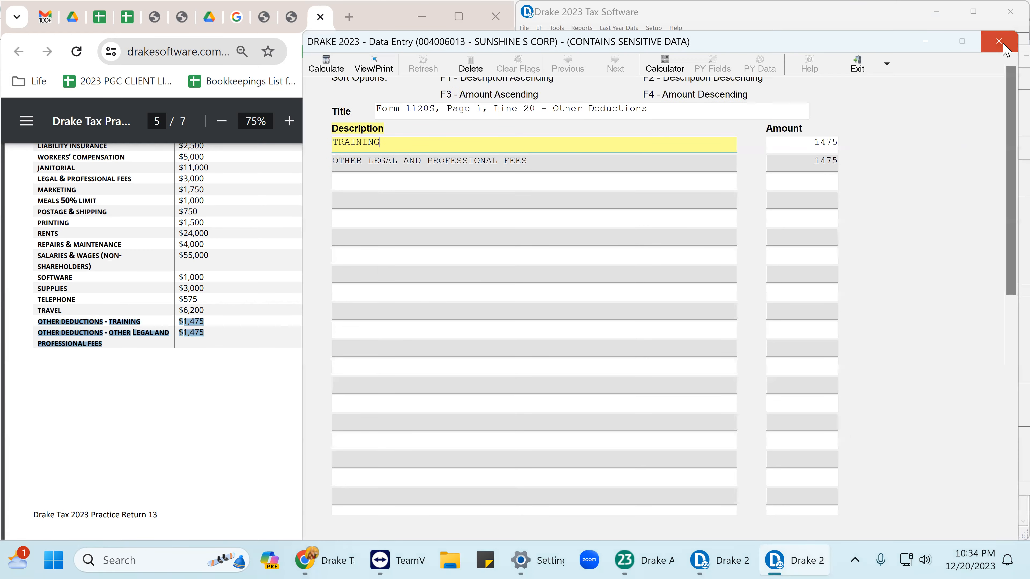
Close the Other deductions worksheet and recheck the 2950 on the Deductions screen.
left_click(1000, 42)
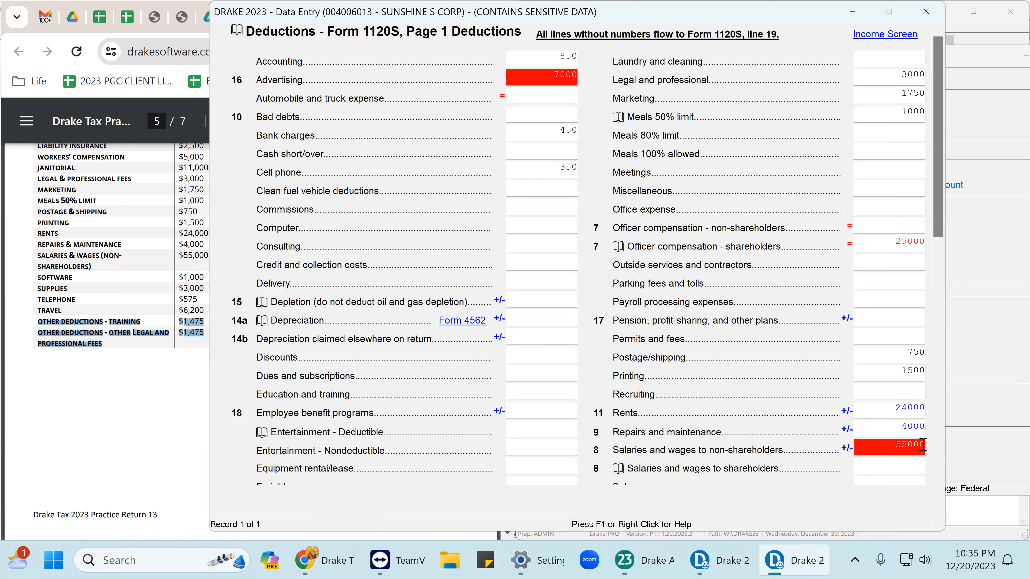
left_click(866, 373)
scroll(855, 377, "down", 2)
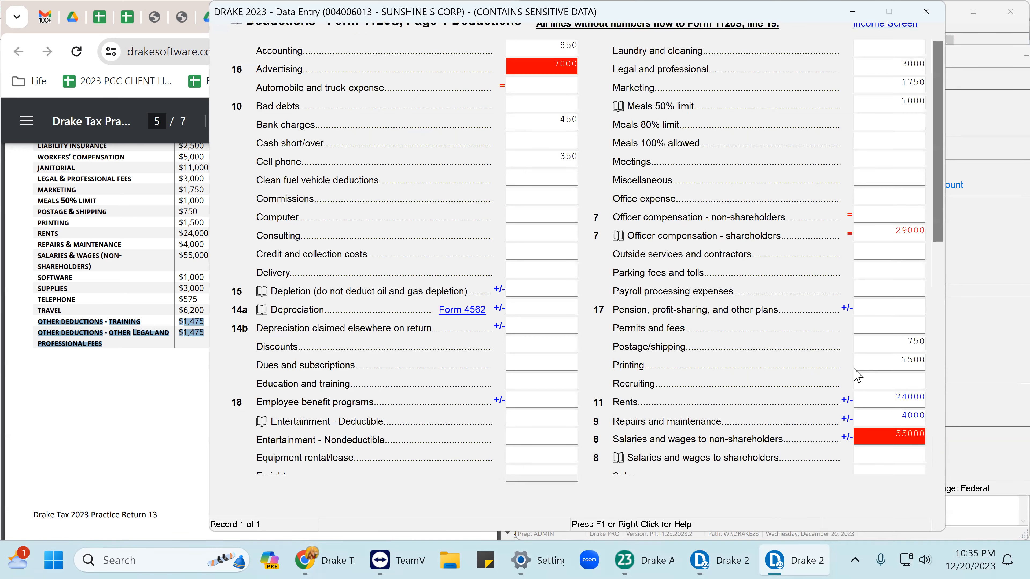
scroll(856, 377, "down", 4)
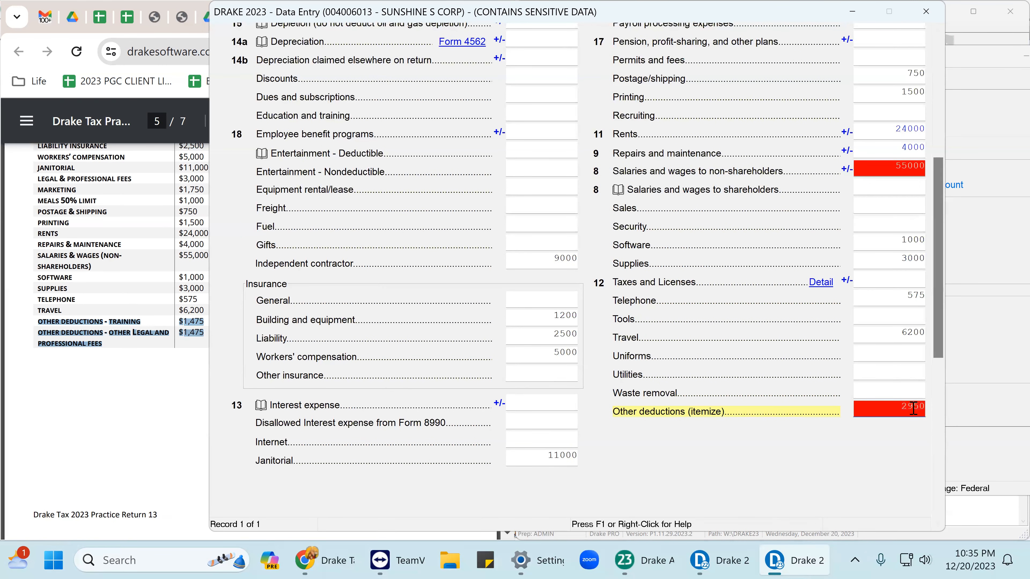
key("Escape")
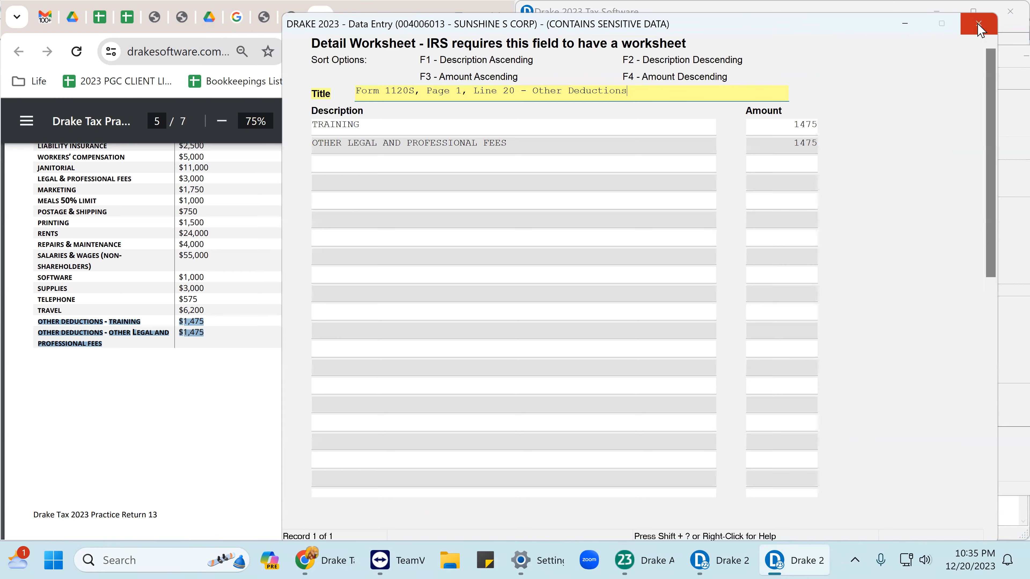
key("Escape")
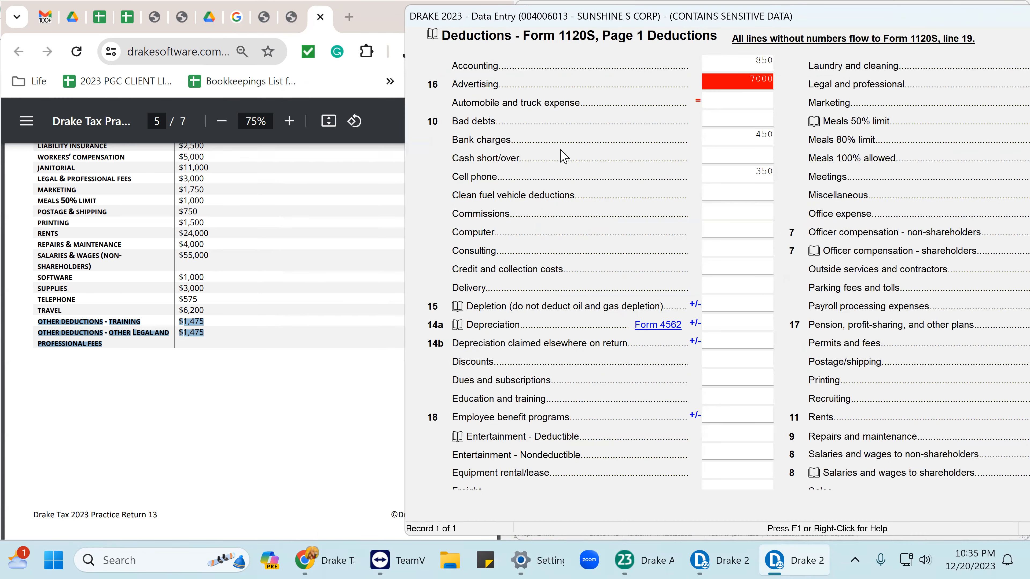
scroll(742, 236, "down", 1)
scroll(742, 236, "down", 6)
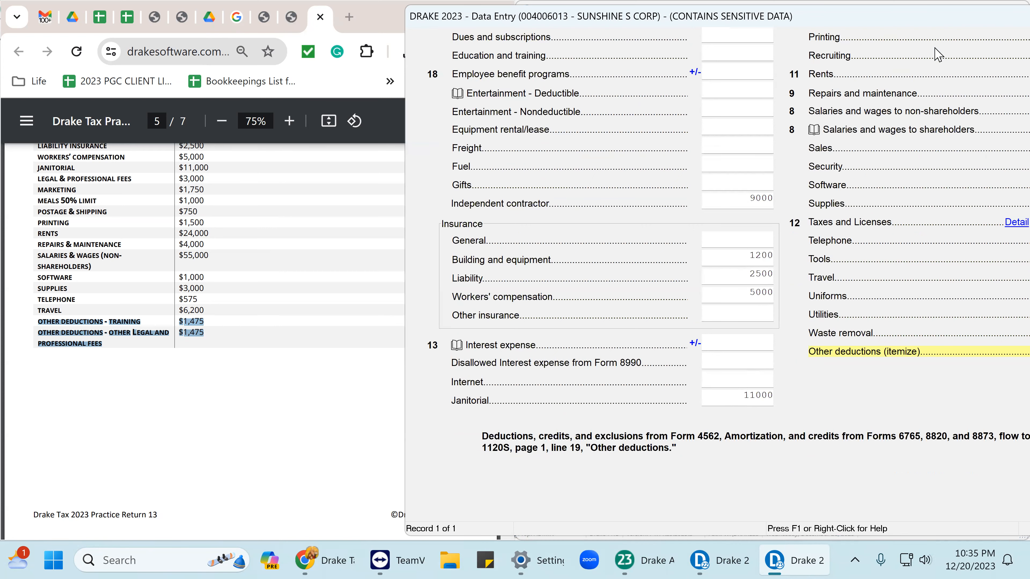
left_click_drag(925, 16, 677, 12)
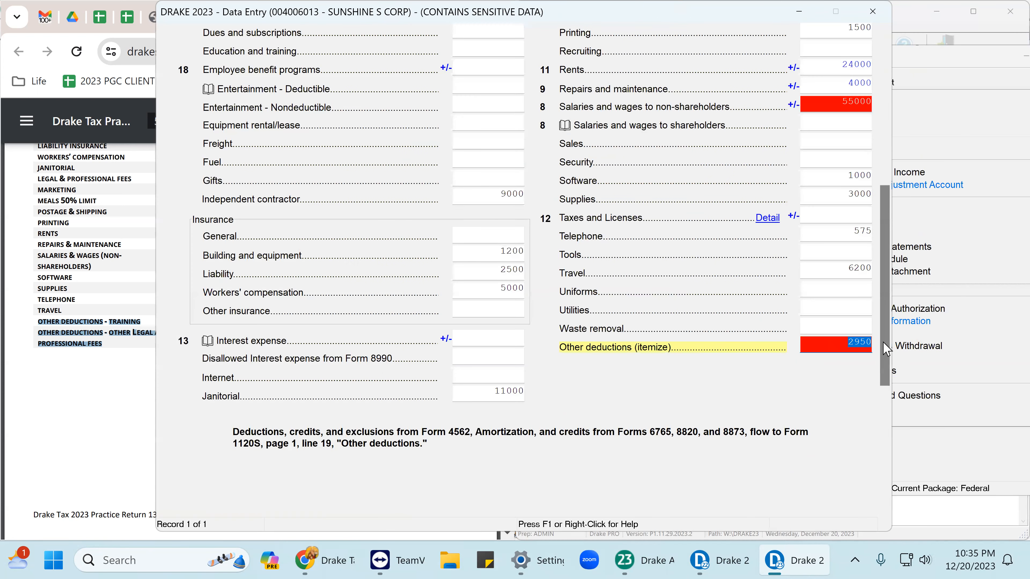
Review the Other deductions worksheet once more, then close the Deductions form.
key("ctrl+w")
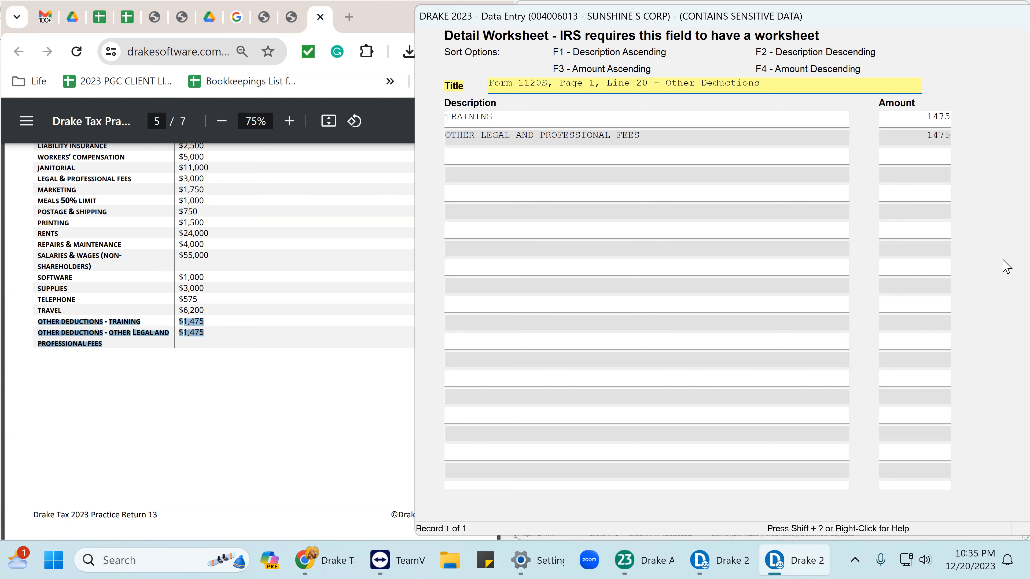
left_click_drag(921, 12, 827, 19)
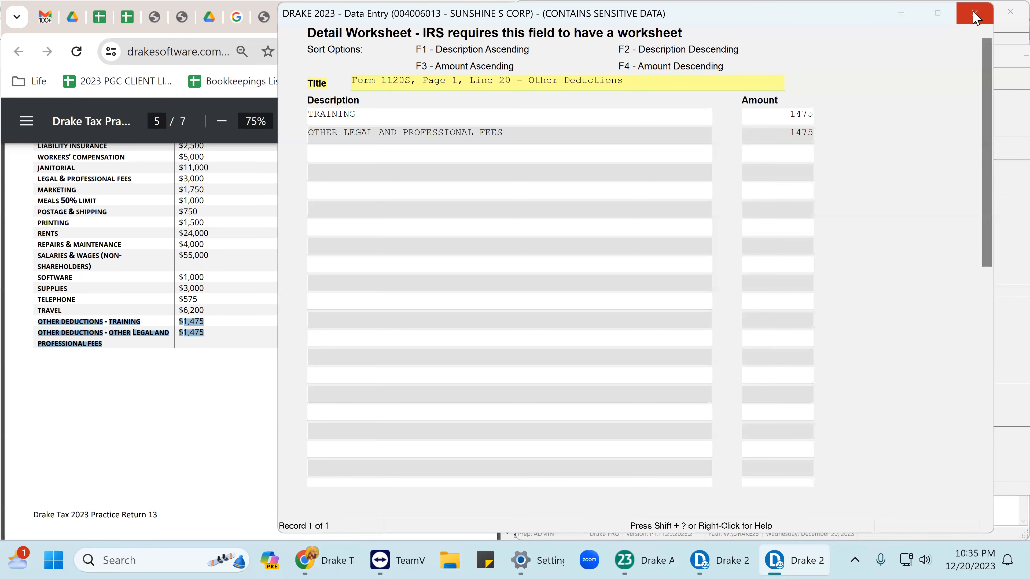
left_click(974, 13)
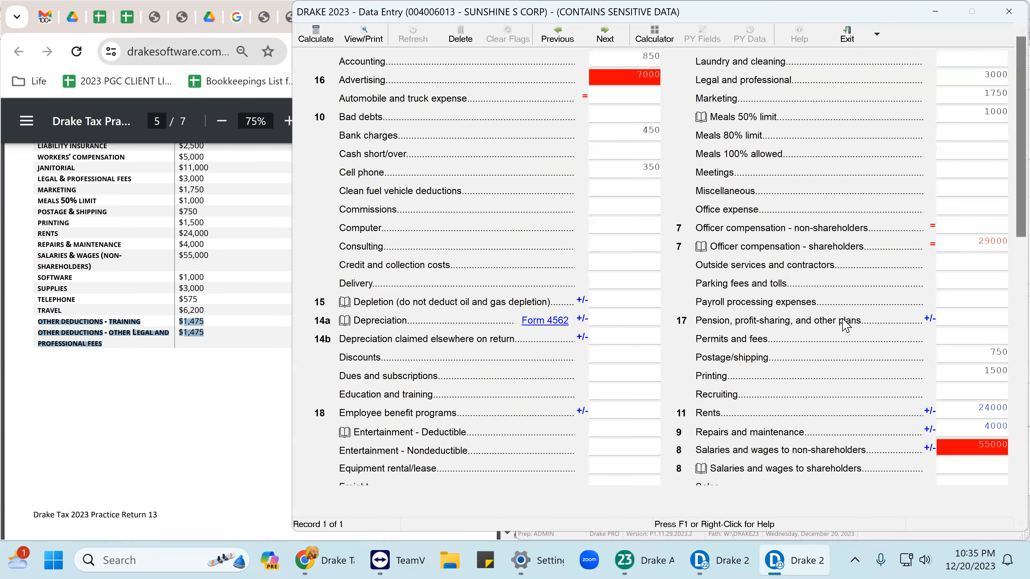
left_click_drag(1007, 116, 1008, 255)
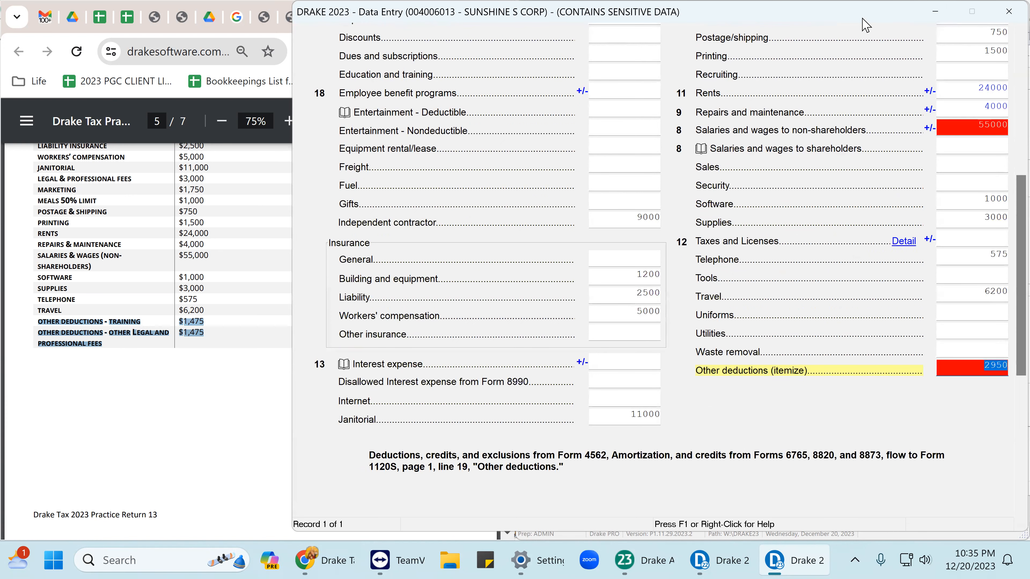
left_click_drag(863, 18, 835, 26)
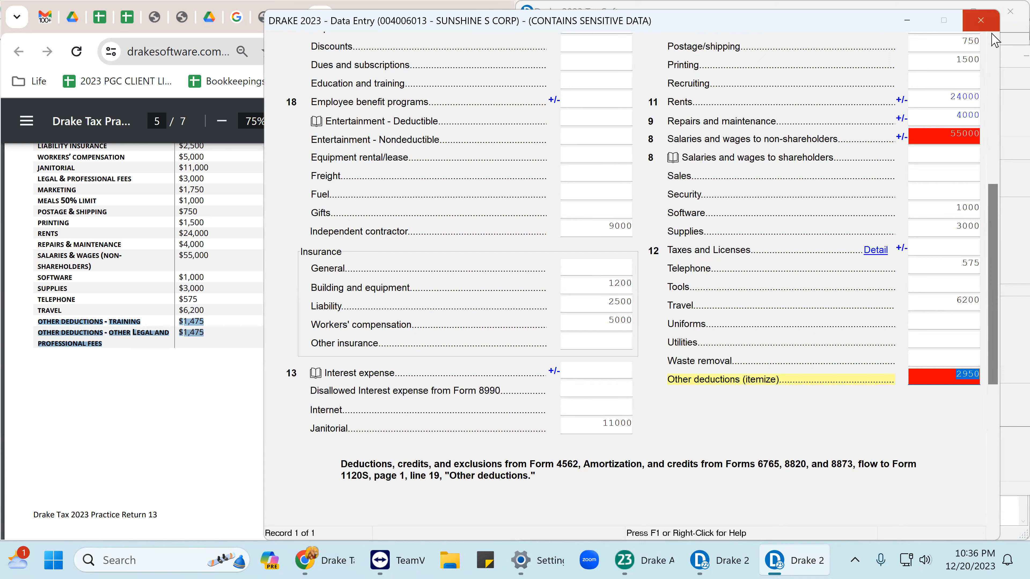
left_click(980, 21)
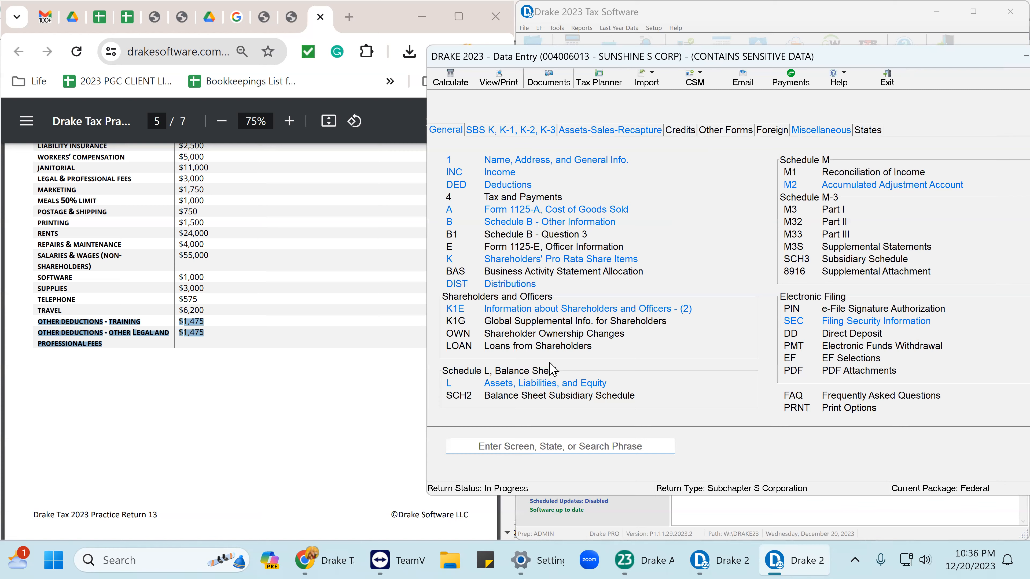
left_click(554, 384)
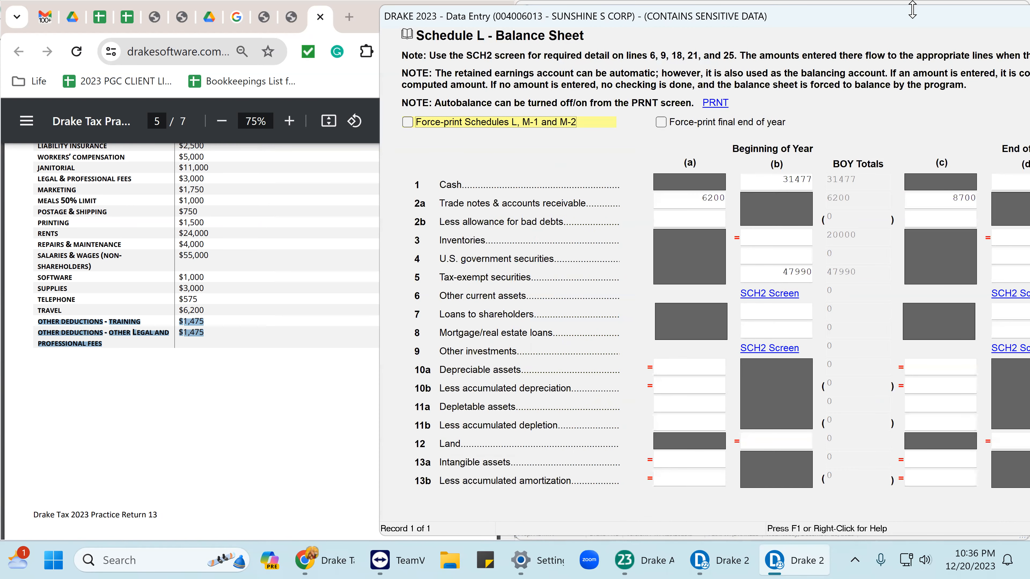
left_click_drag(813, 9, 711, 5)
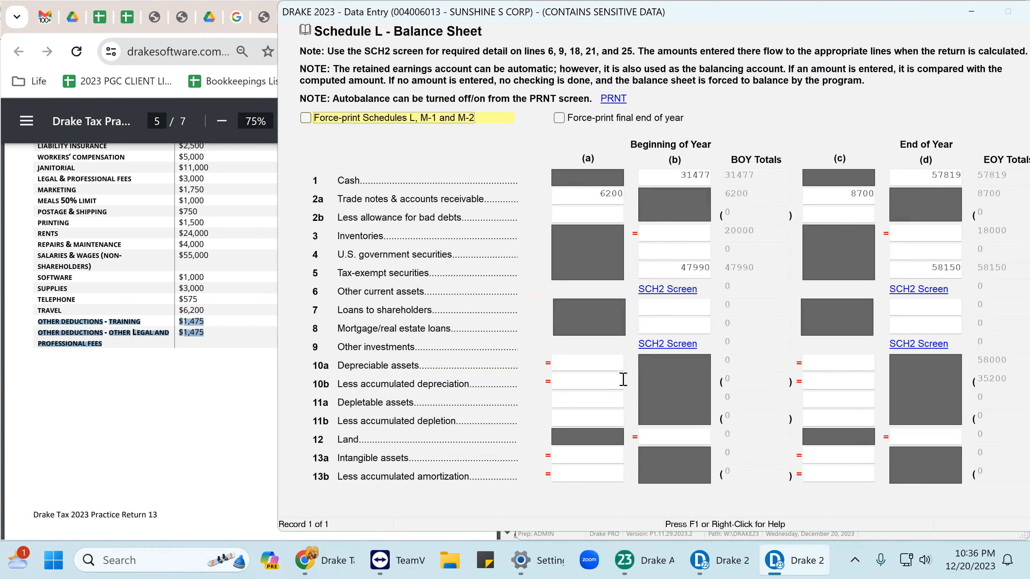
left_click(688, 179)
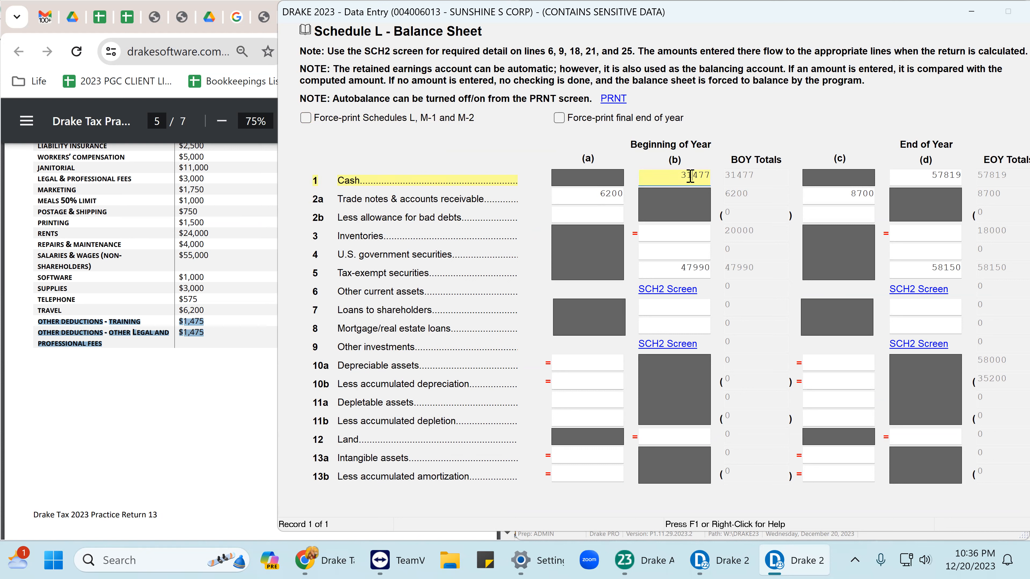
left_click(592, 195)
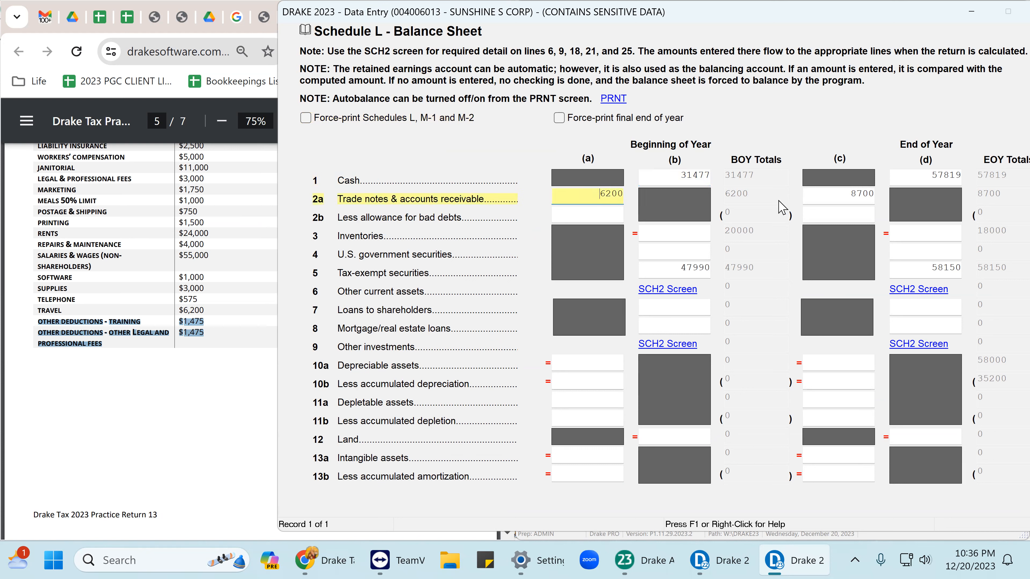
scroll(585, 358, "down", 3)
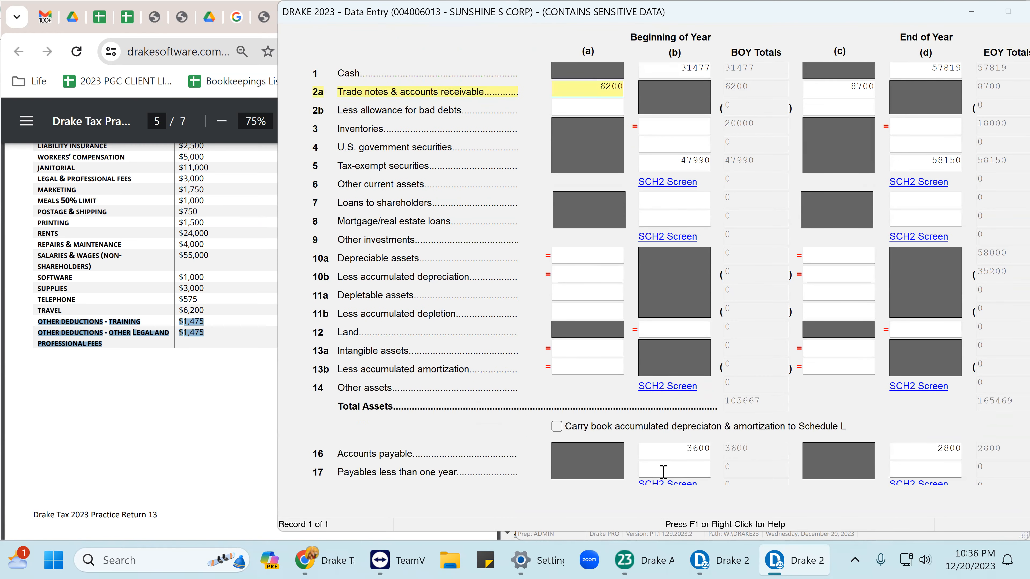
scroll(702, 183, "up", 3)
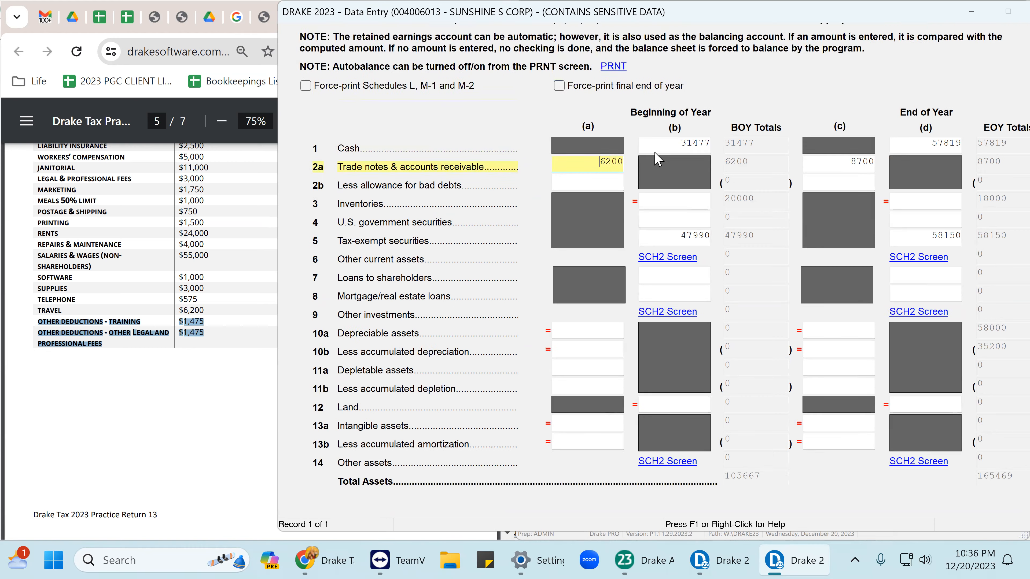
left_click(693, 144)
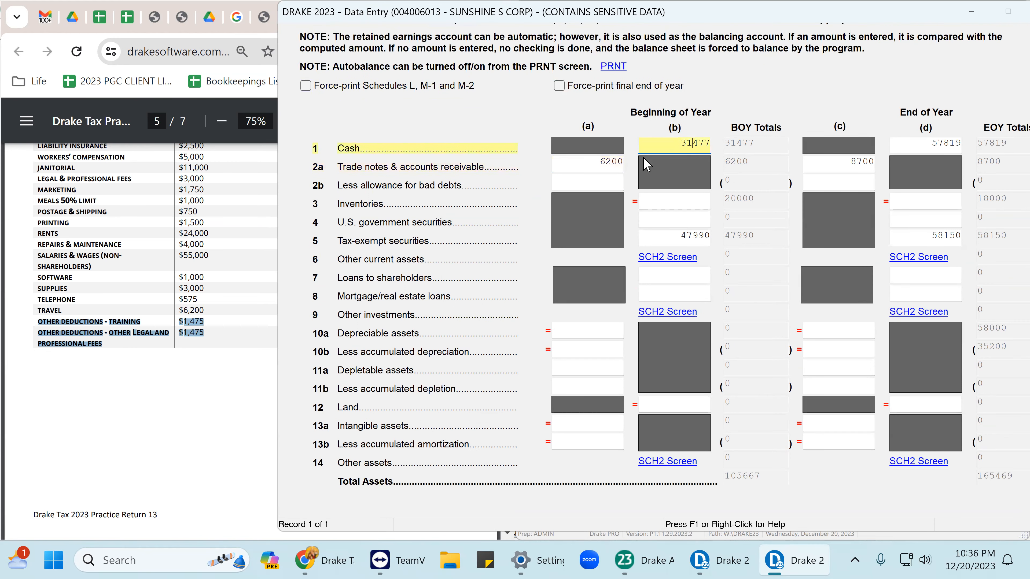
left_click(580, 164)
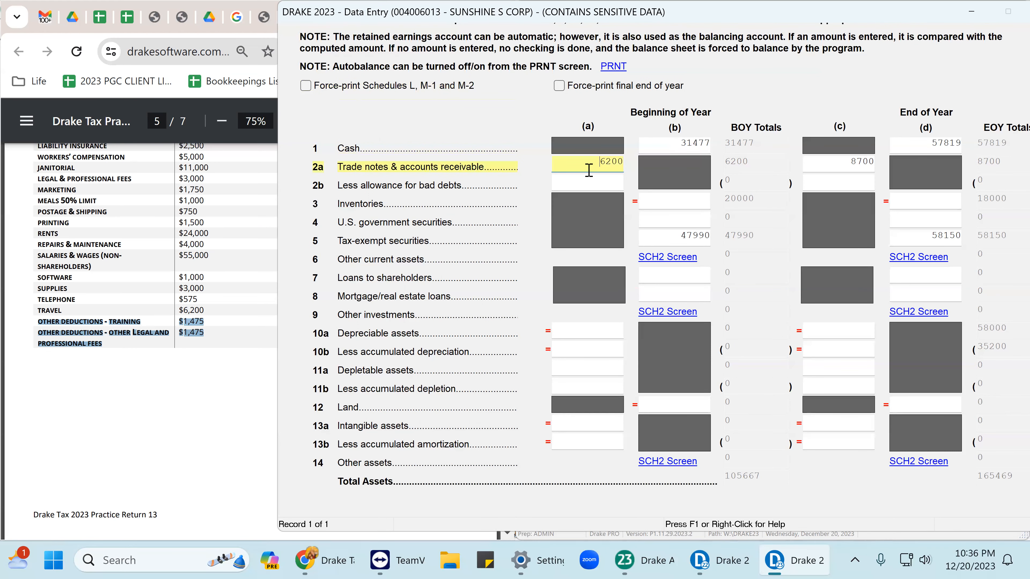
left_click(699, 239)
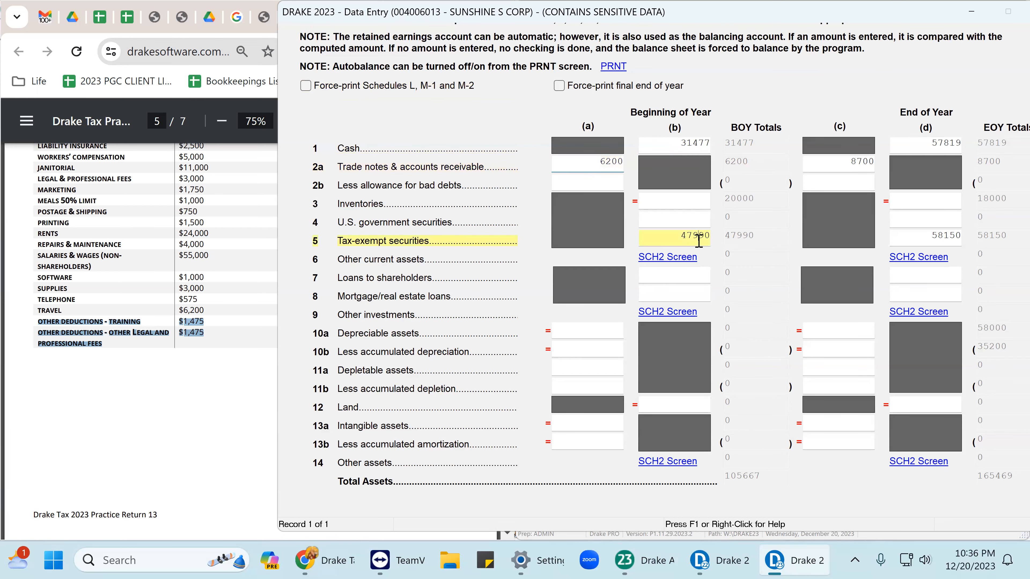
scroll(742, 292, "down", 2)
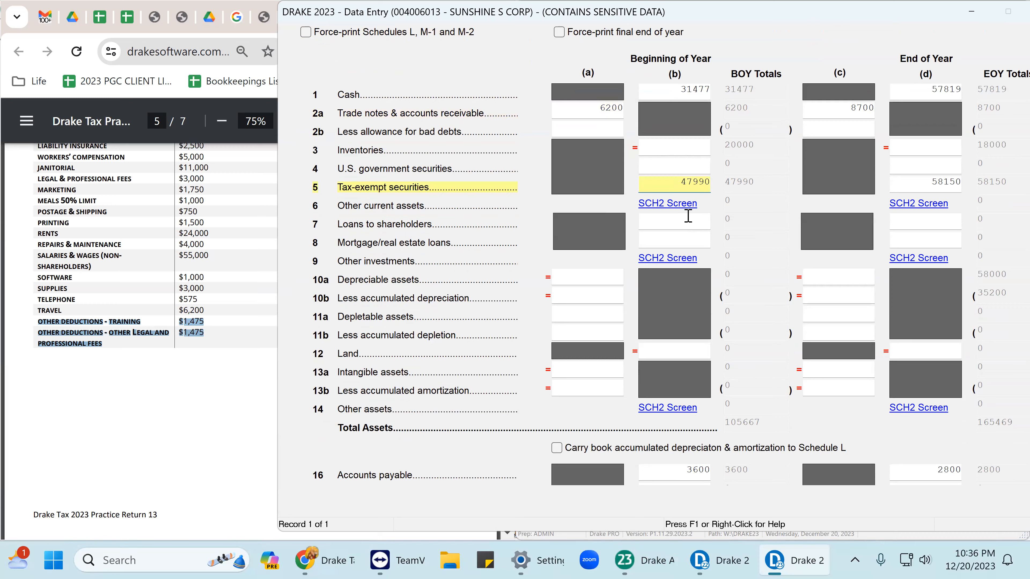
scroll(687, 244, "down", 3)
scroll(685, 280, "down", 1)
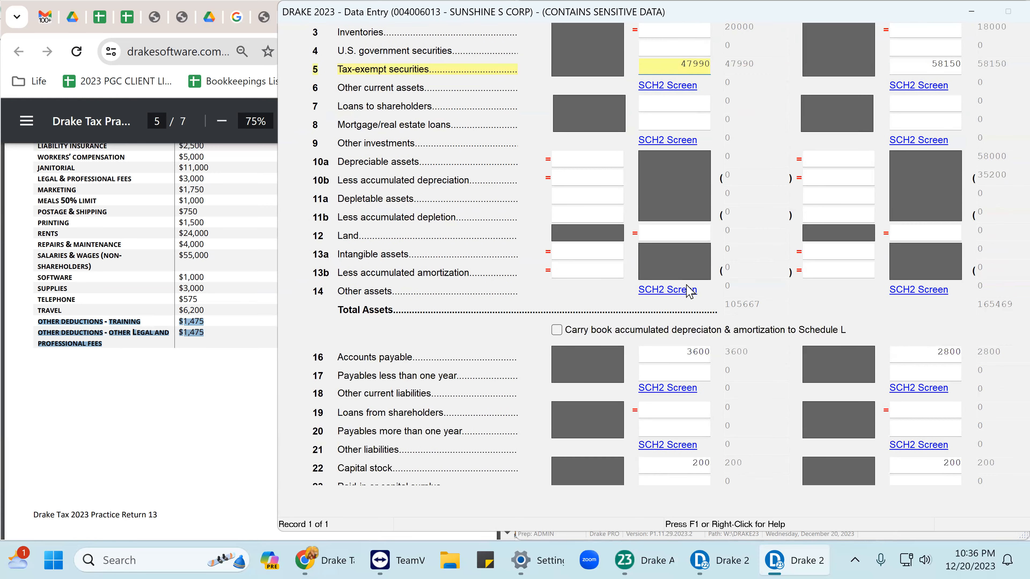
left_click(704, 351)
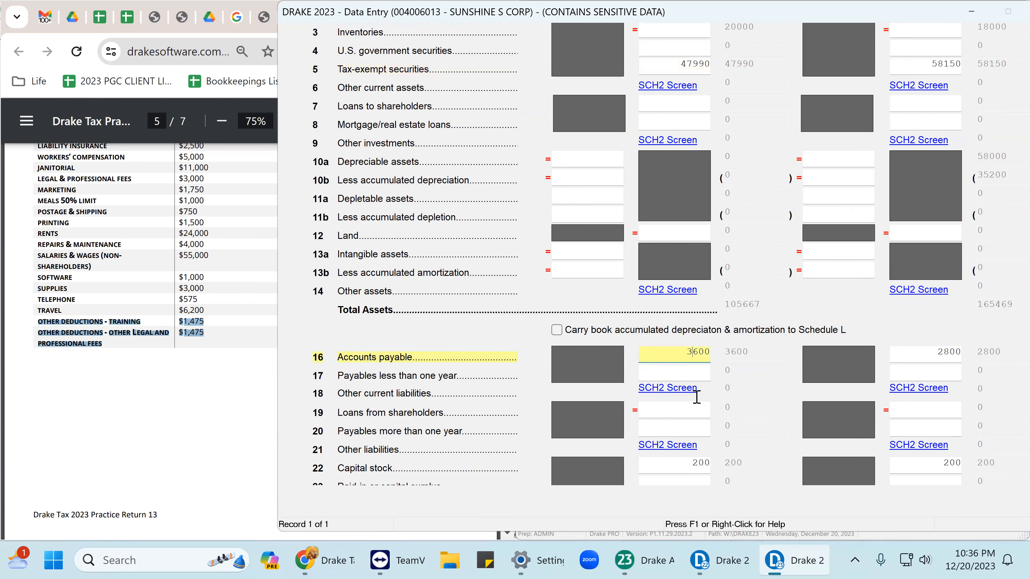
scroll(697, 399, "down", 2)
left_click(694, 403)
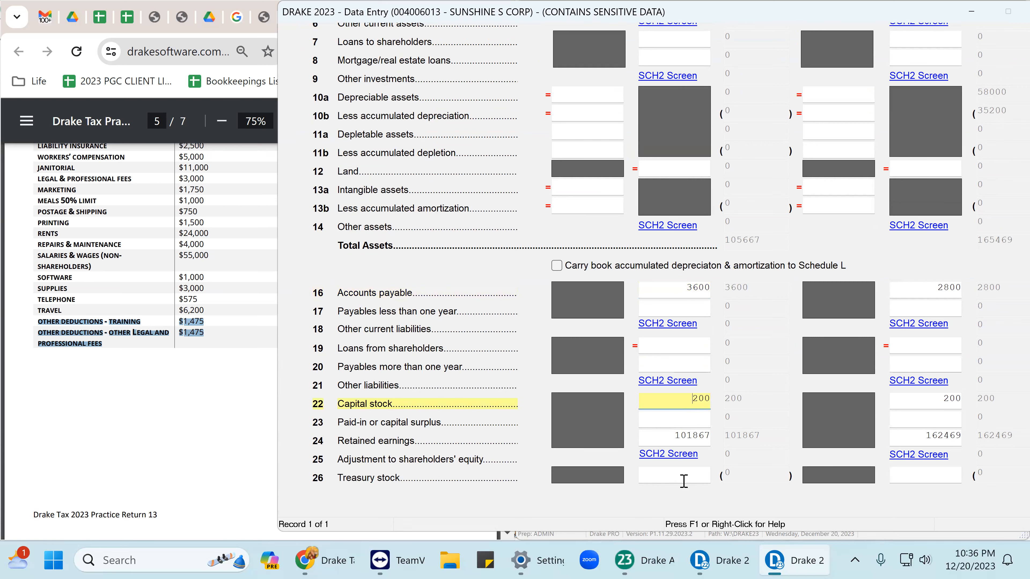
left_click(693, 438)
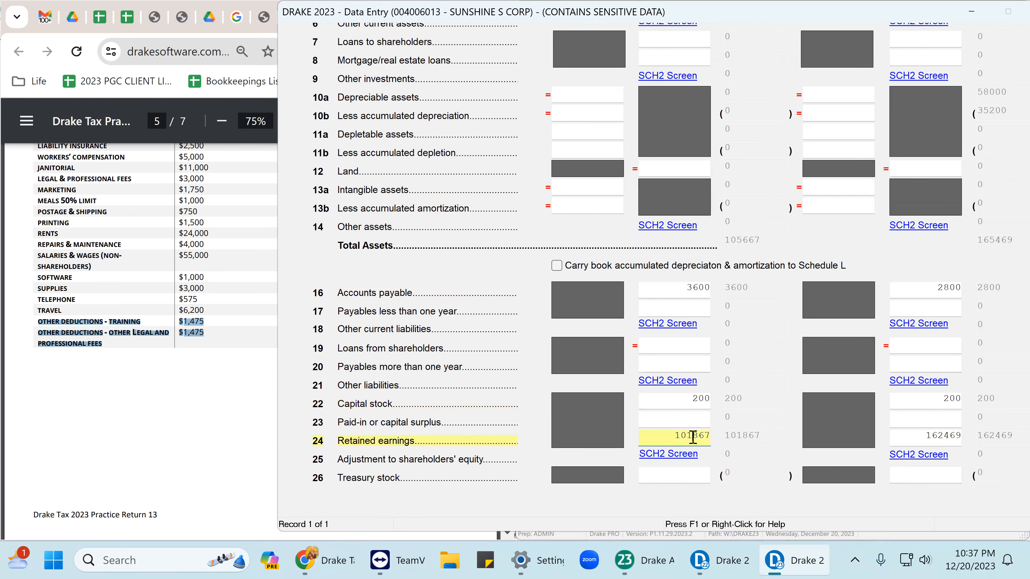
scroll(687, 416, "down", 2)
scroll(657, 379, "up", 9)
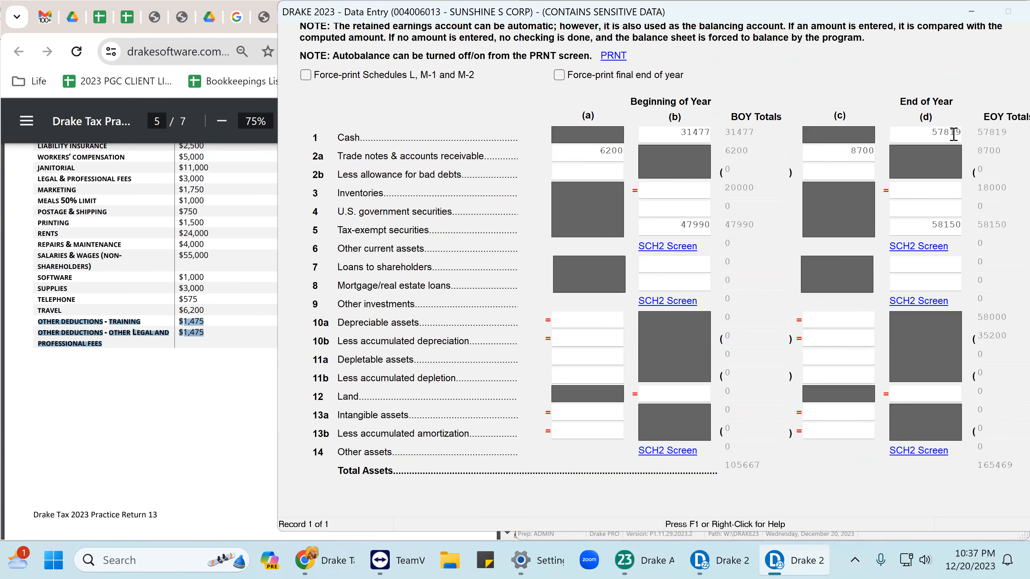
left_click(959, 137)
left_click(853, 150)
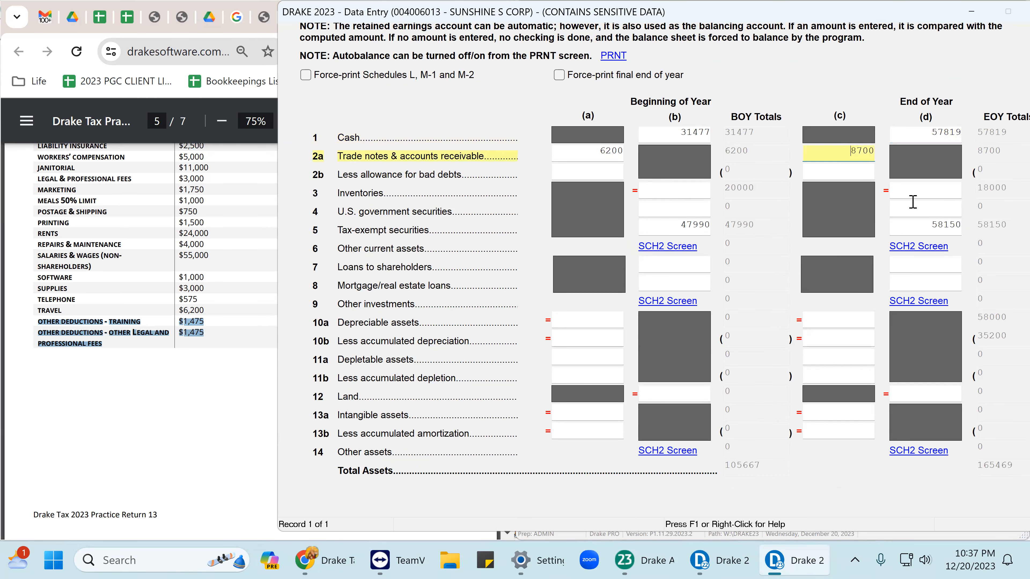
left_click(947, 227)
scroll(939, 325, "down", 4)
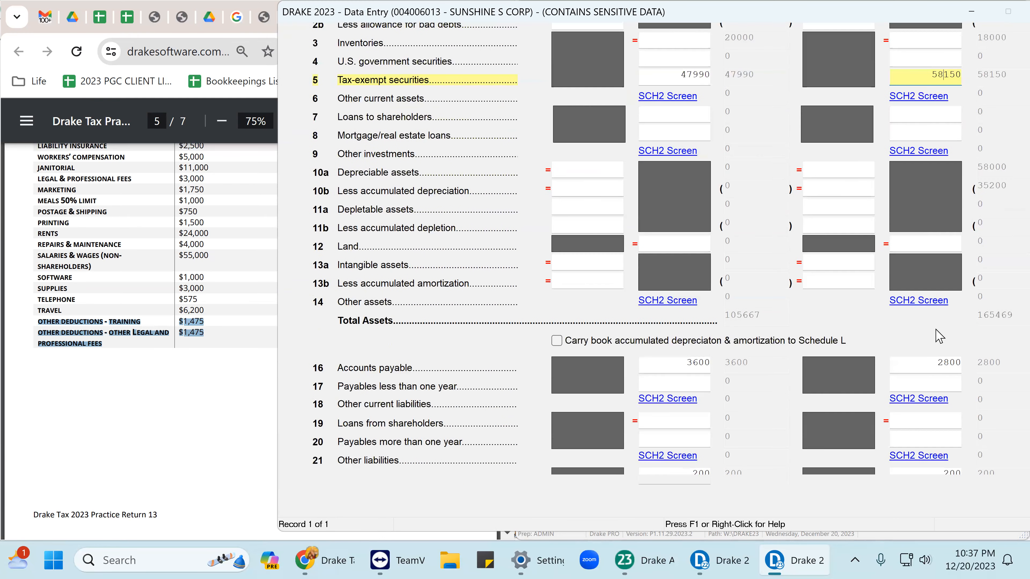
left_click(941, 362)
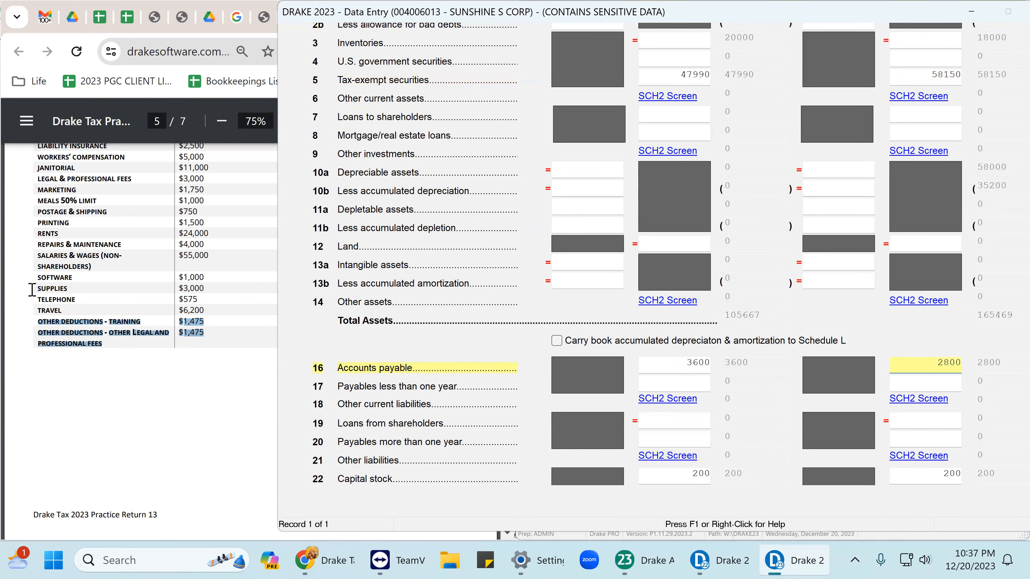
left_click_drag(878, 18, 764, 61)
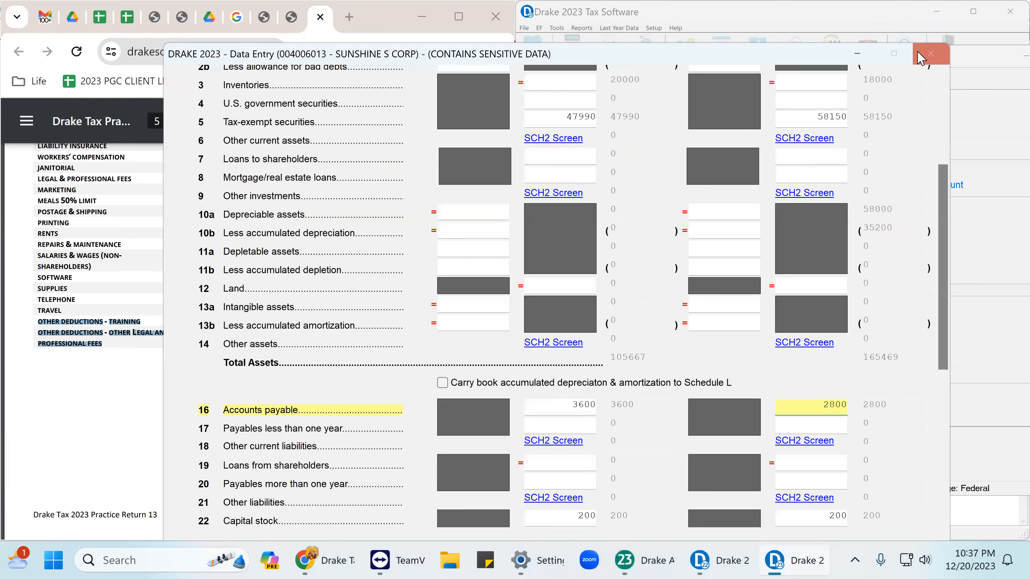
Close Schedule L and verify distributions of 53050 on 03-03-2023 and 100000 on 11-06-2023.
left_click(920, 57)
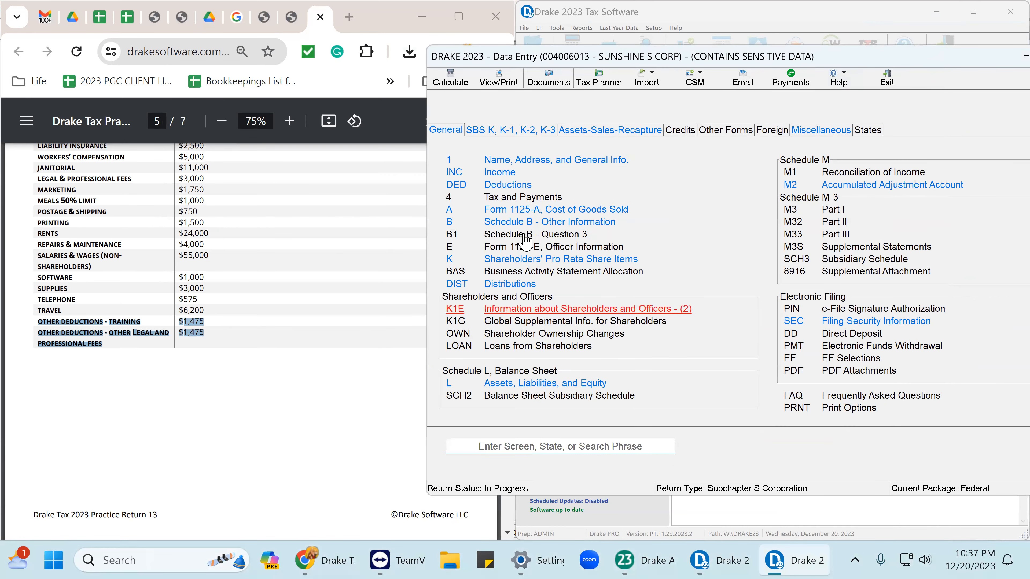
left_click(514, 286)
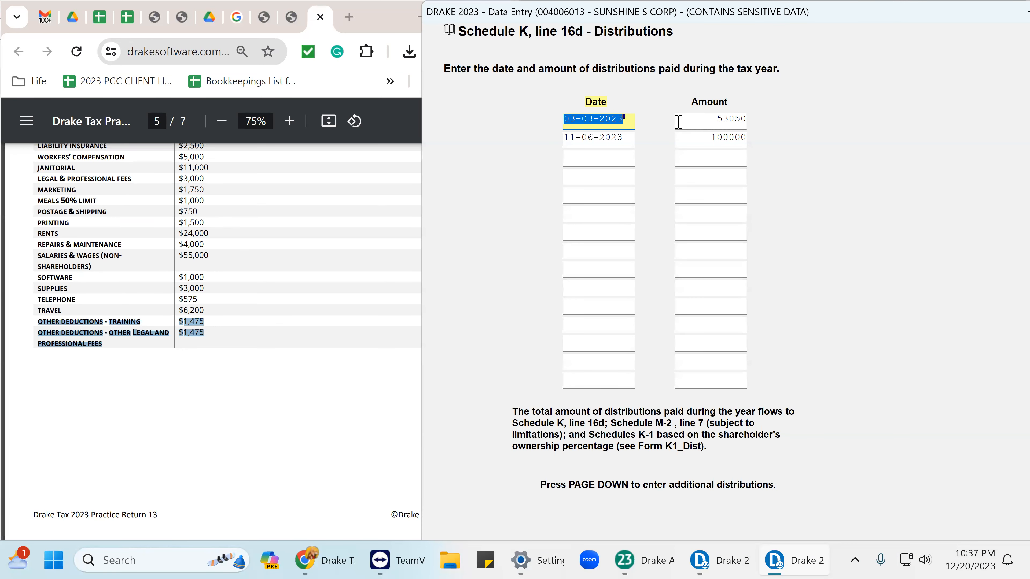
left_click(705, 122)
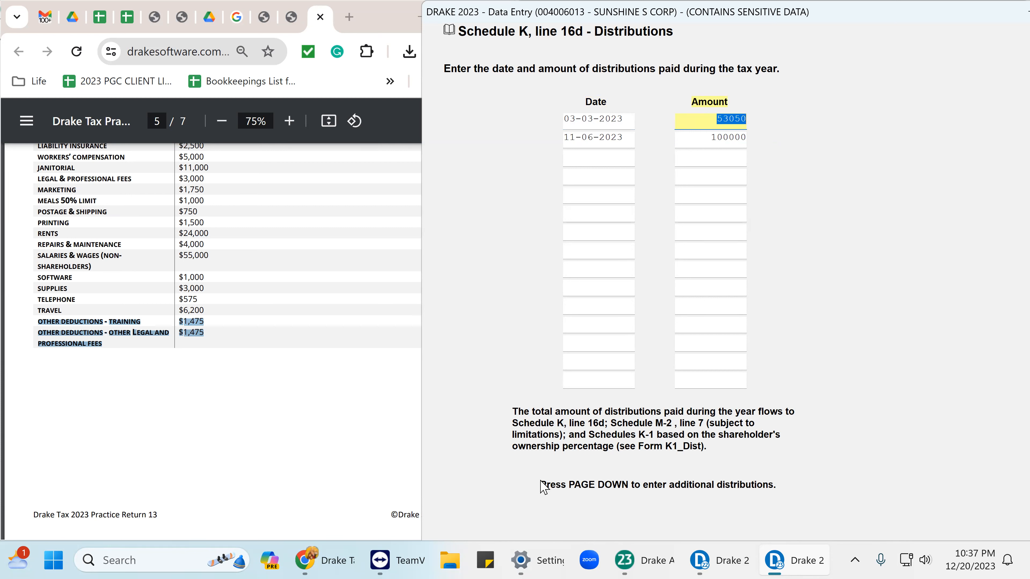
left_click(627, 136)
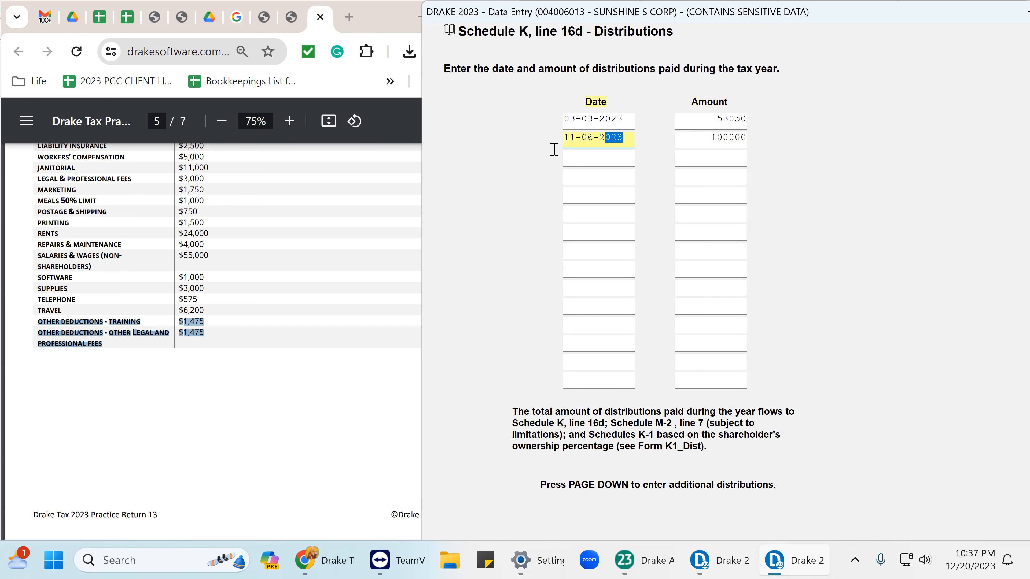
left_click(708, 137)
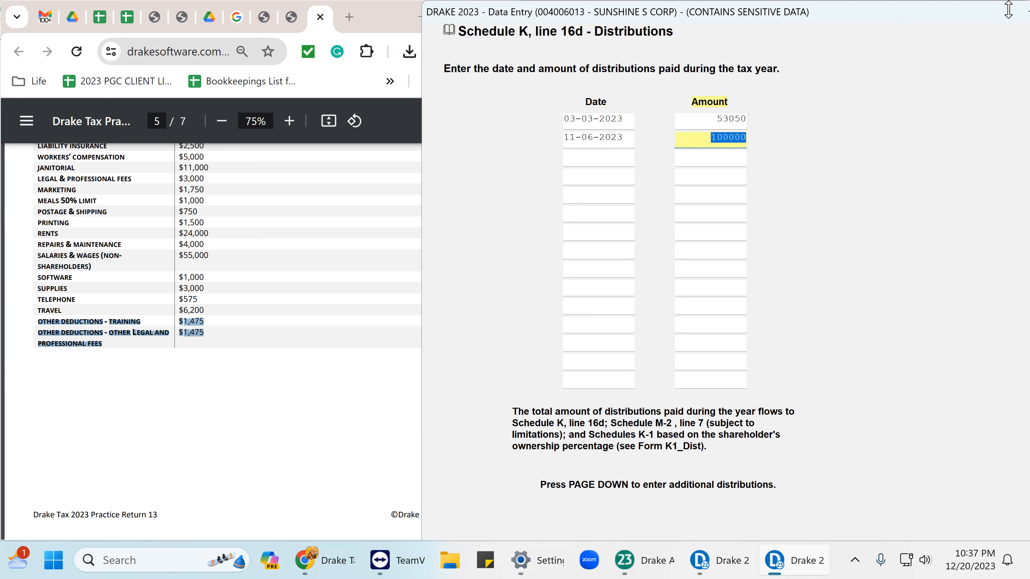
left_click_drag(984, 19, 867, 20)
left_click(985, 18)
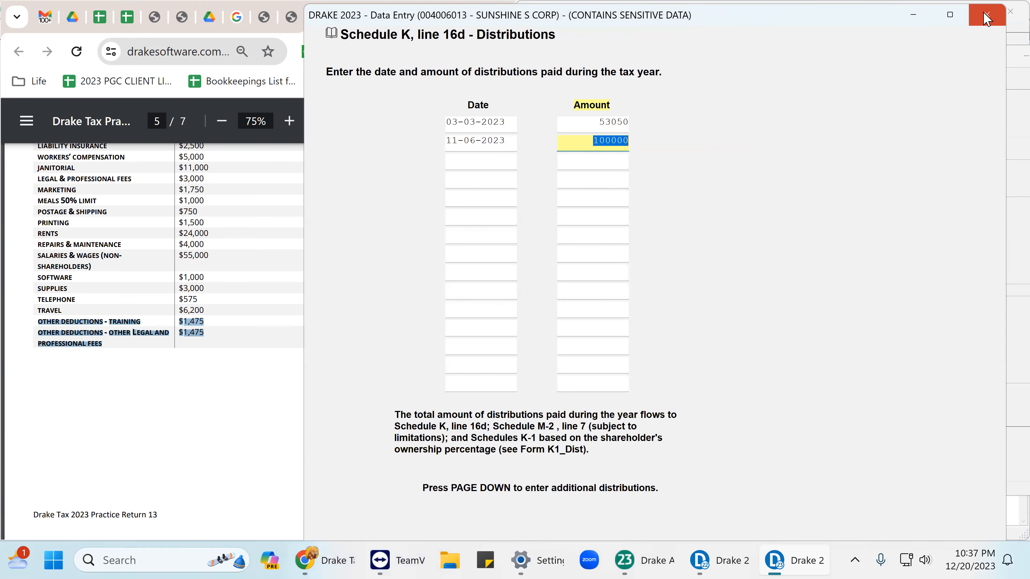
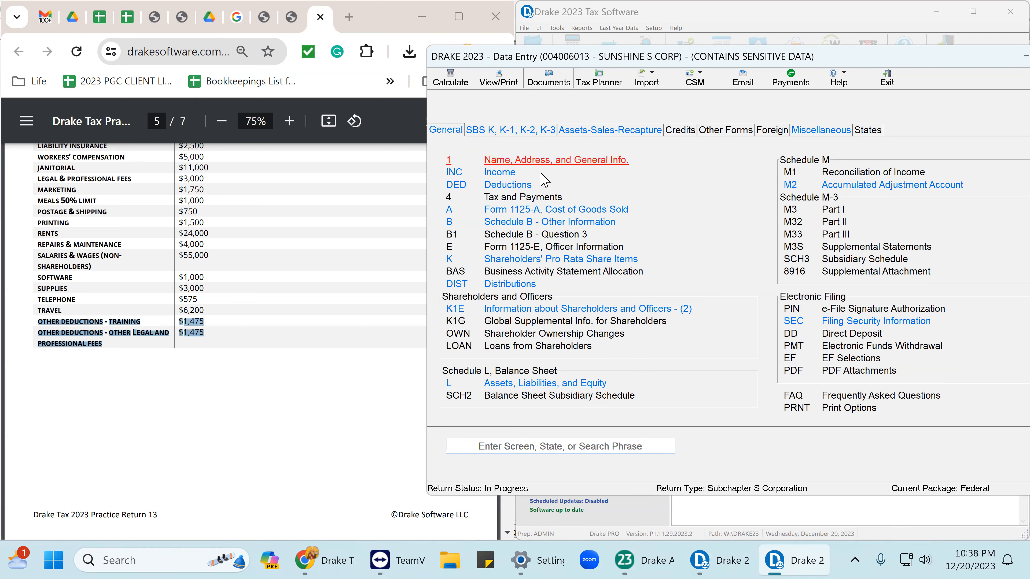
Open the Form 4562 depreciation detail from the Assets-Sales-Recapture screens.
left_click(509, 132)
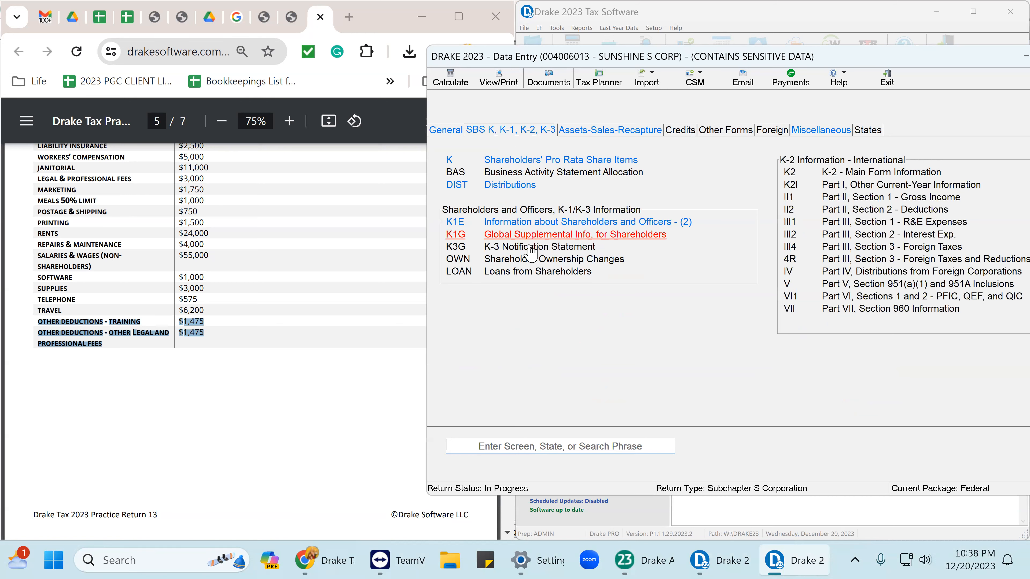
left_click(592, 131)
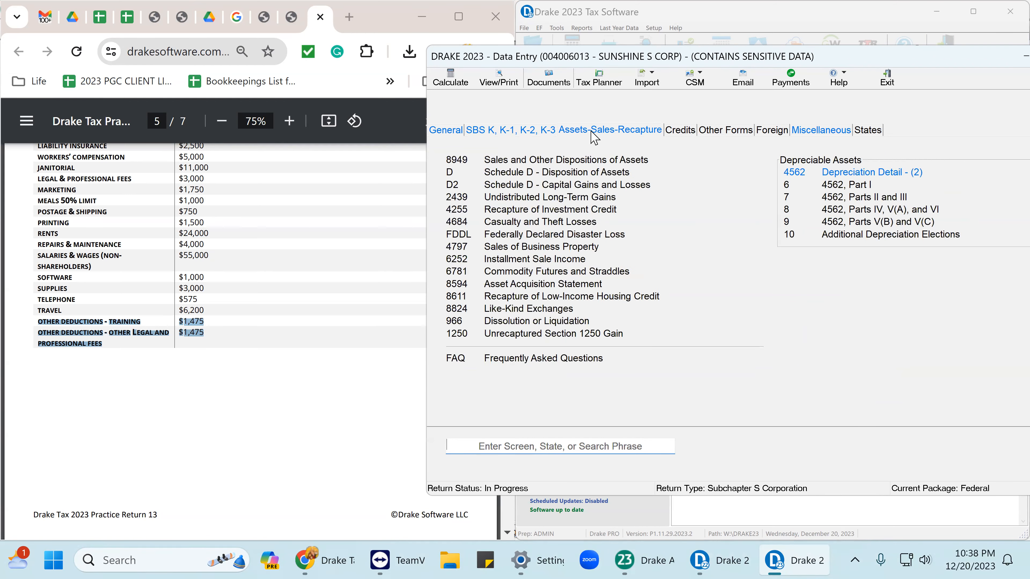
left_click(874, 177)
Review the exhaust hood asset's acquisition date, cost and method, then page to the delivery truck.
left_click(485, 234)
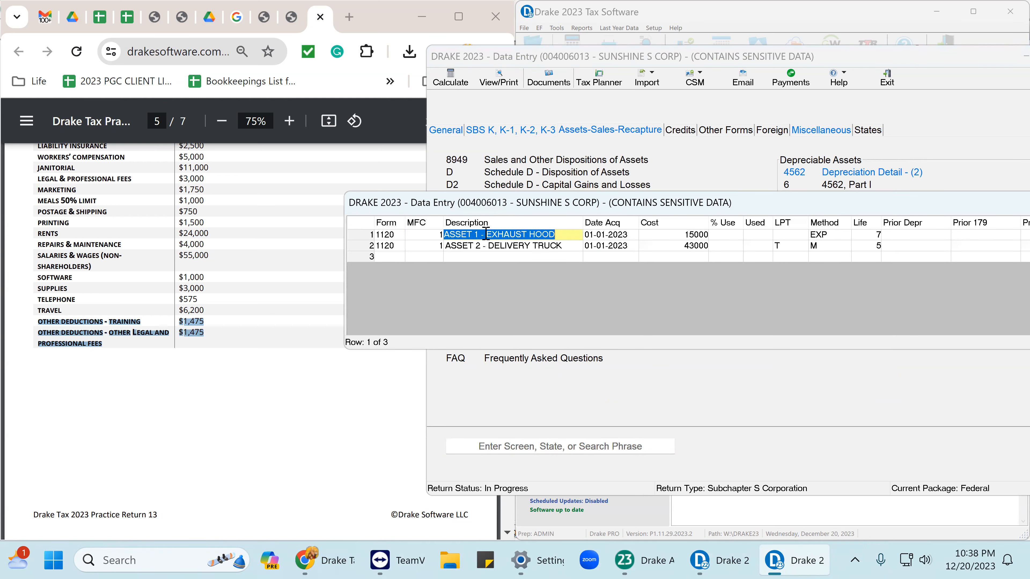
key("F3")
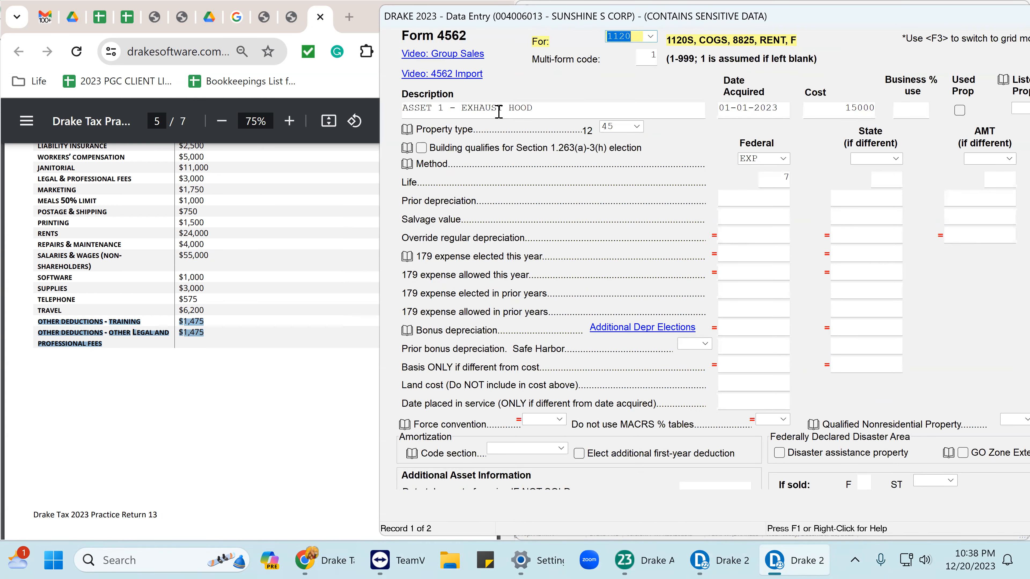
left_click(755, 113)
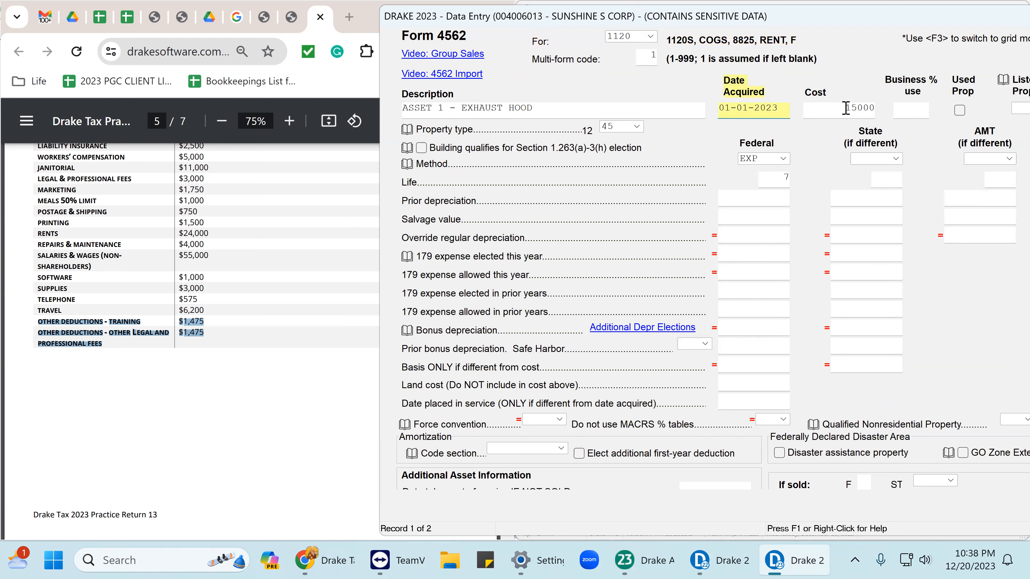
key("Tab")
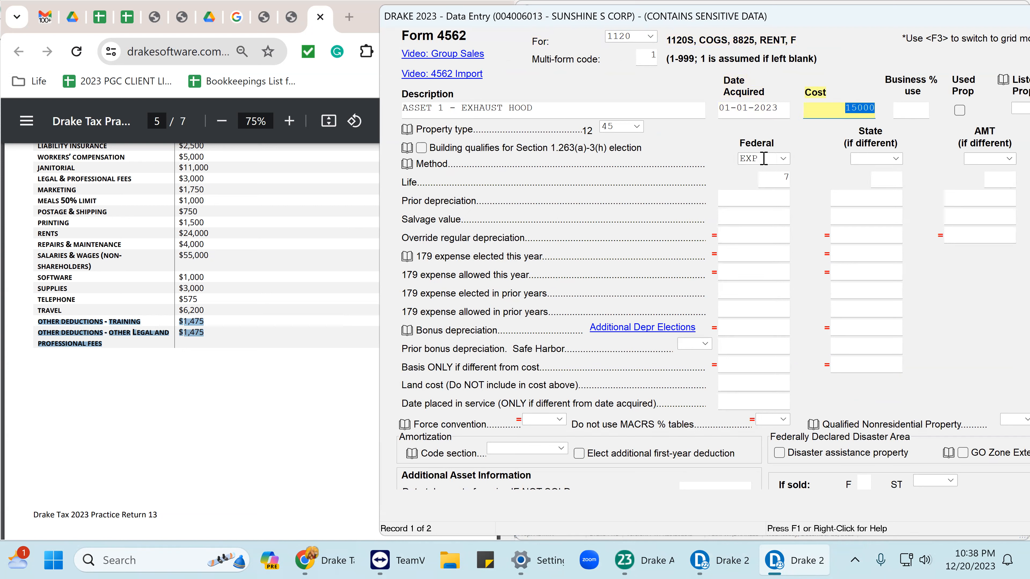
left_click(764, 158)
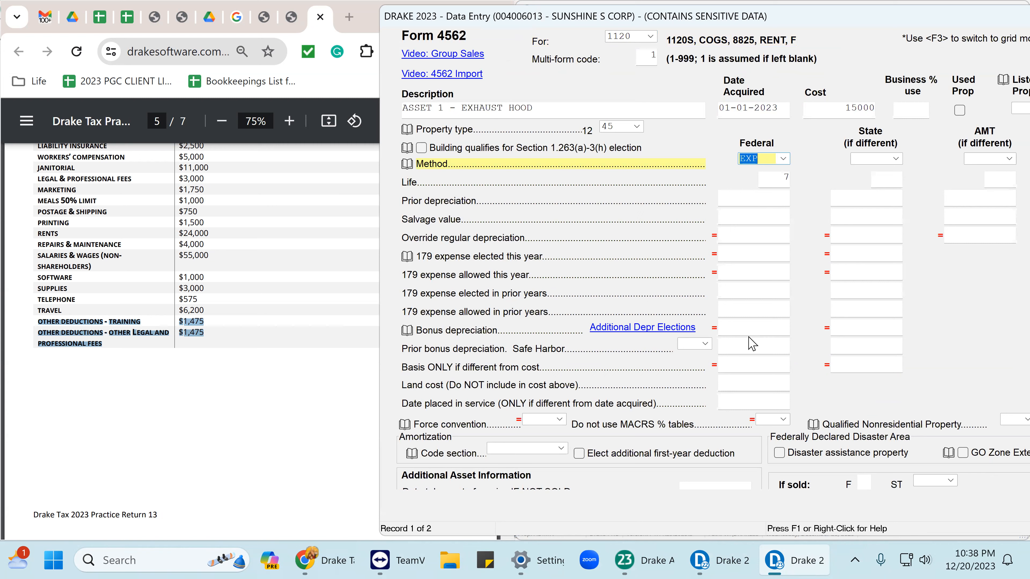
key("Page_Down")
key("Page_Down")
key("Page_Down")
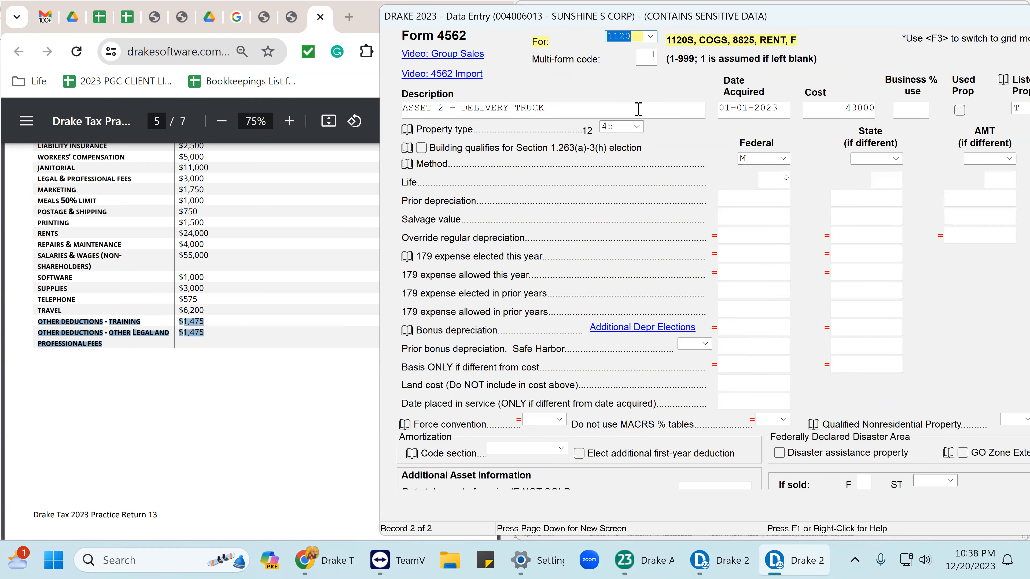
Check the delivery truck's description, 01-01-2023 acquisition date and 43000 cost.
left_click(555, 111)
double_click(556, 111)
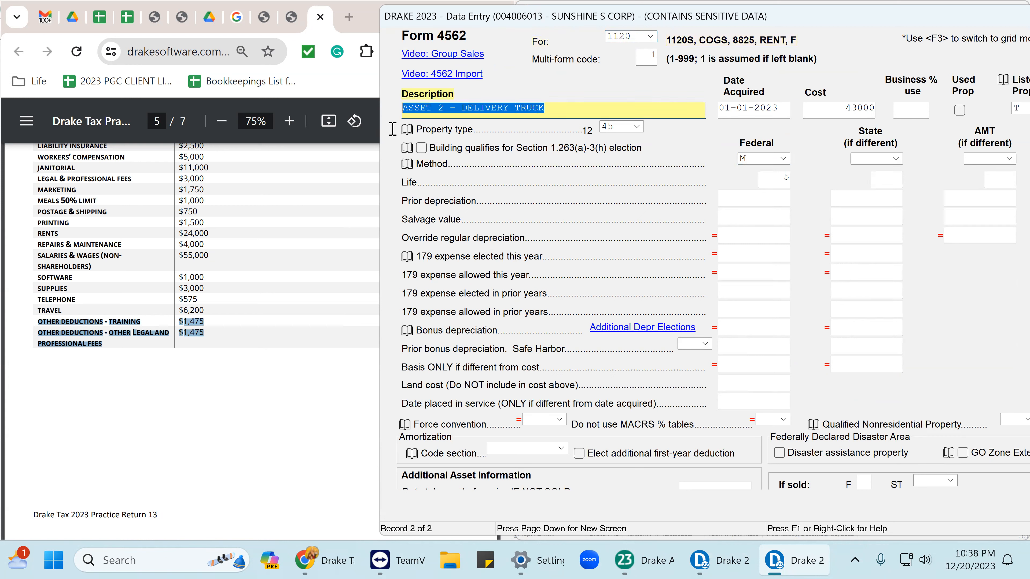
left_click(724, 110)
double_click(720, 112)
left_click(839, 108)
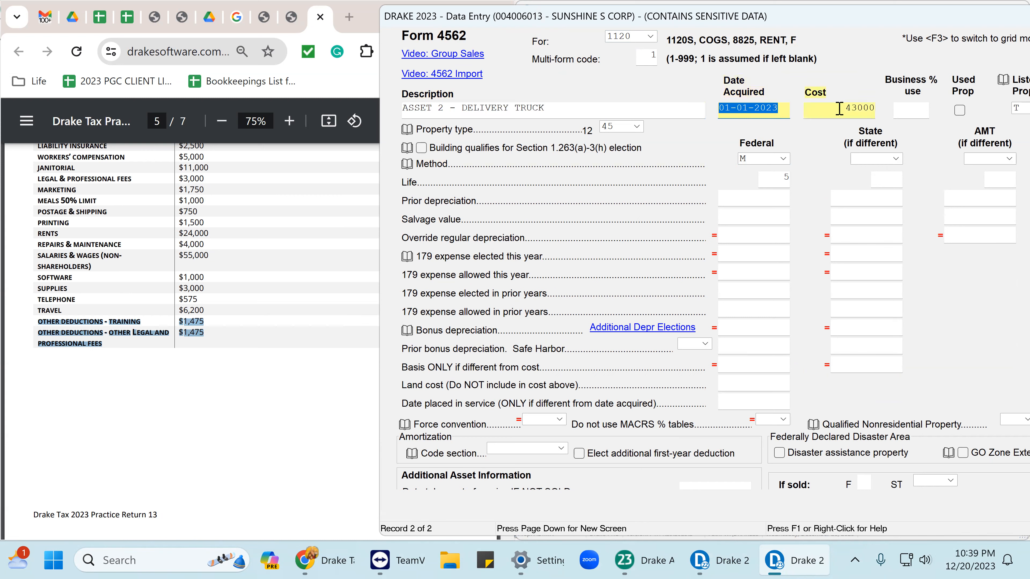
double_click(839, 107)
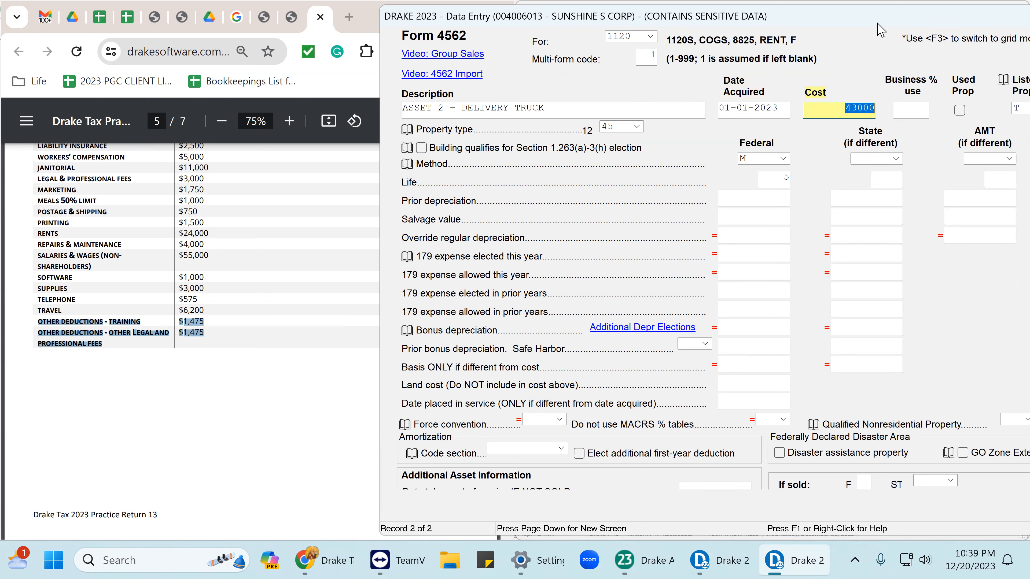
double_click(866, 23)
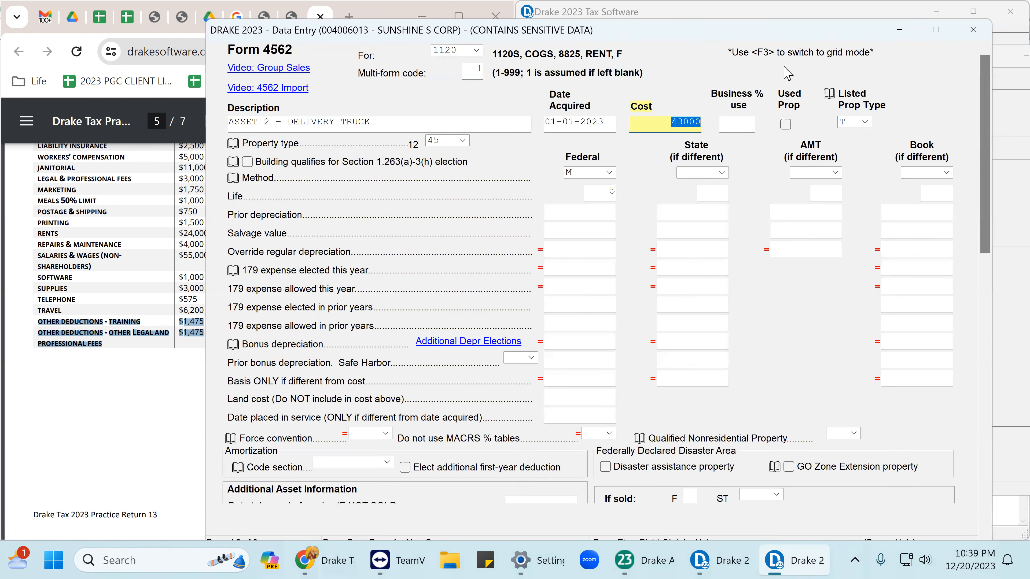
Confirm listed type T - Trucks and vans, property type 45, and MACRS with a 5-year life.
left_click(866, 122)
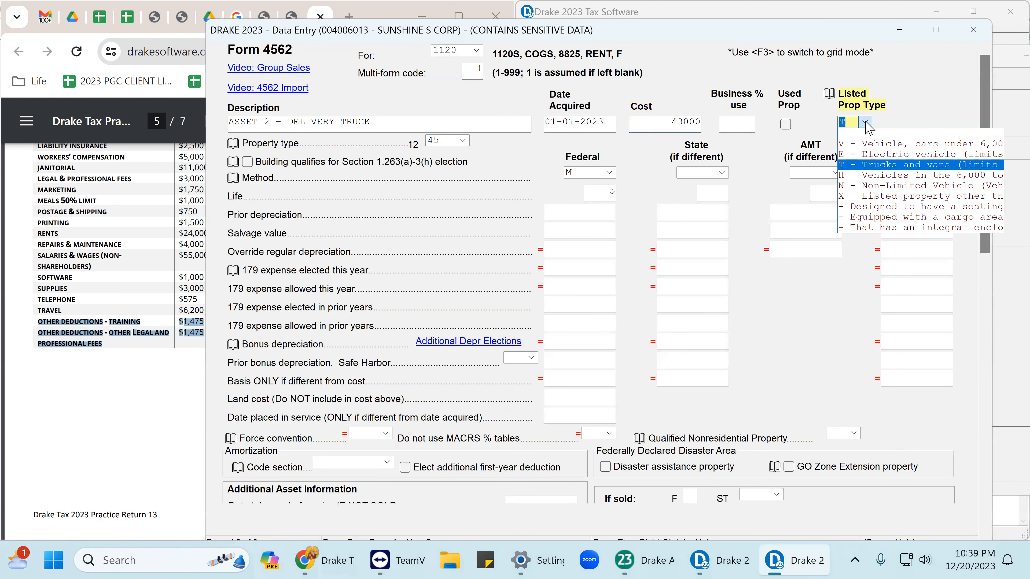
left_click(880, 164)
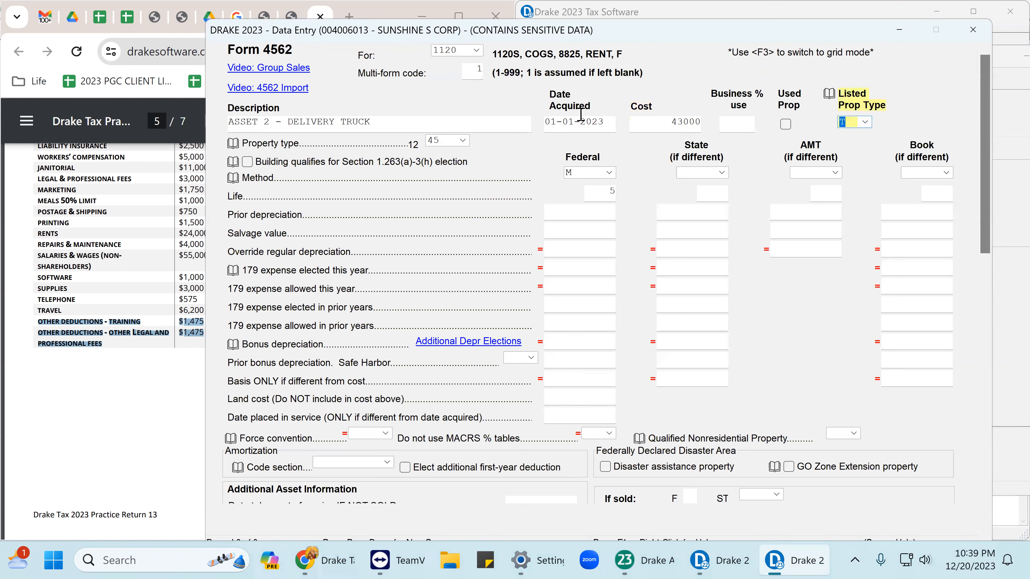
left_click(867, 122)
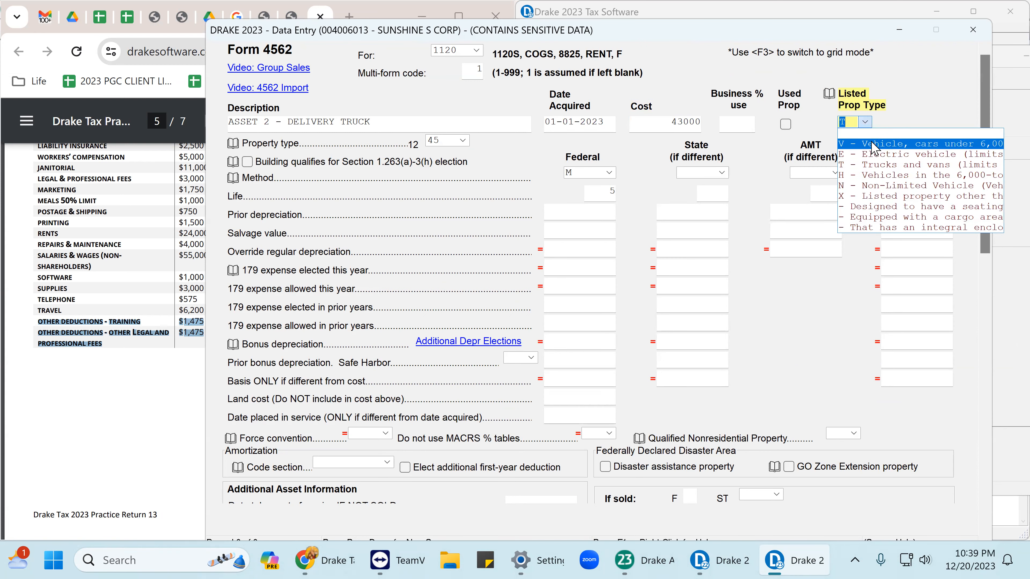
left_click(882, 166)
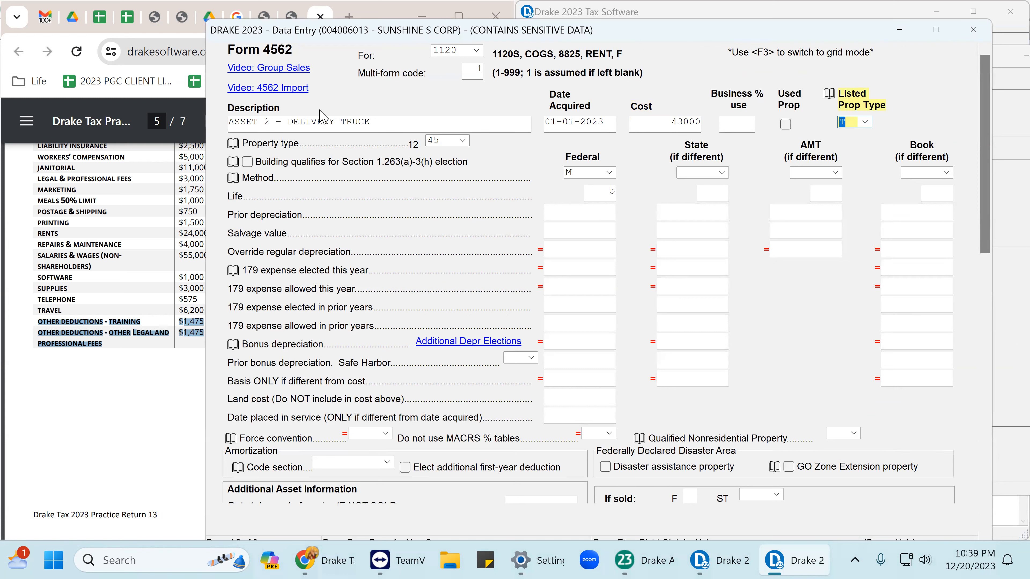
left_click(462, 141)
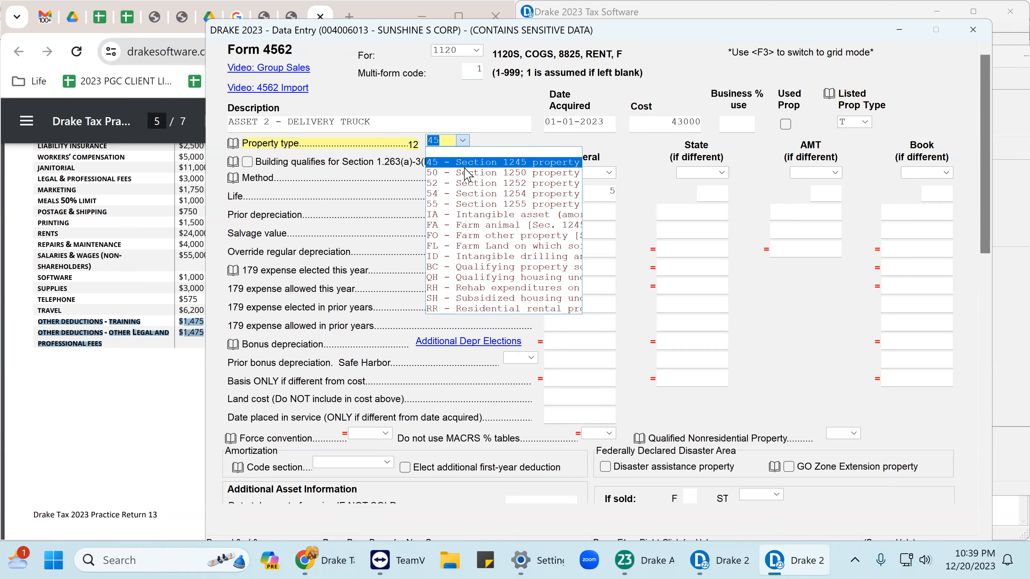
key("Escape")
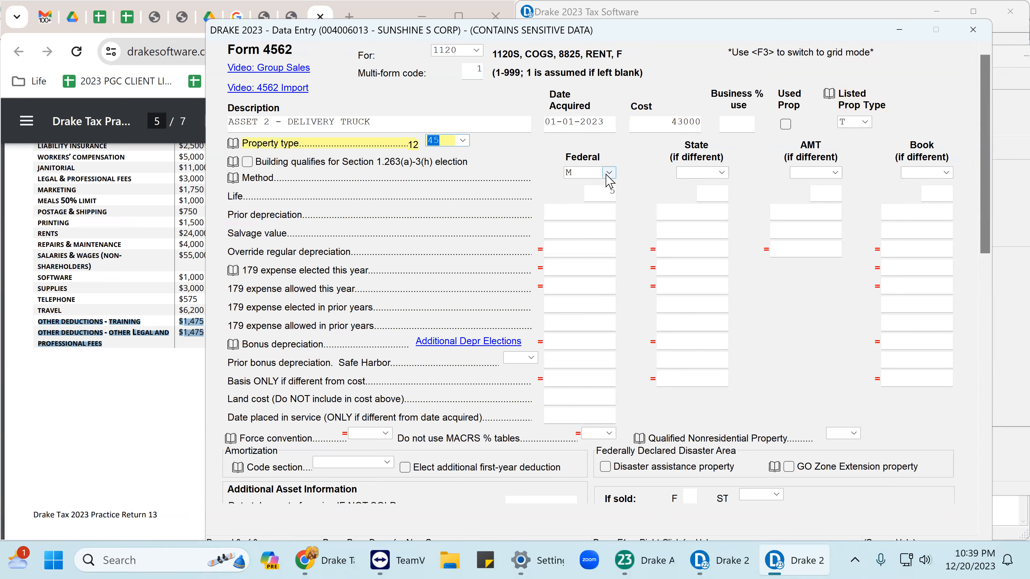
left_click(609, 174)
left_click(604, 184)
key("Tab")
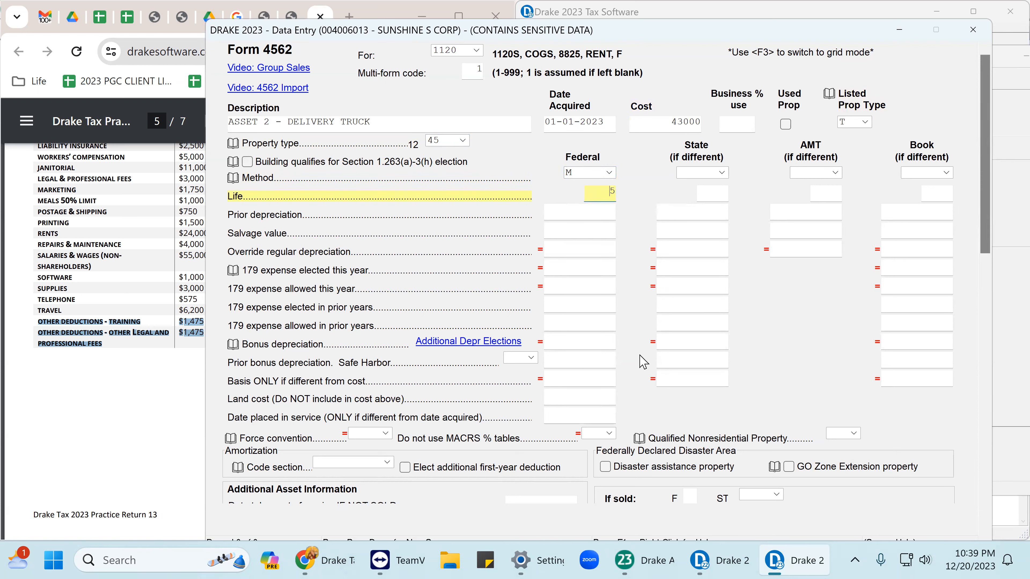
Close the 4562 screens and bring up Schedule M-2 from the General screen list.
left_click(973, 30)
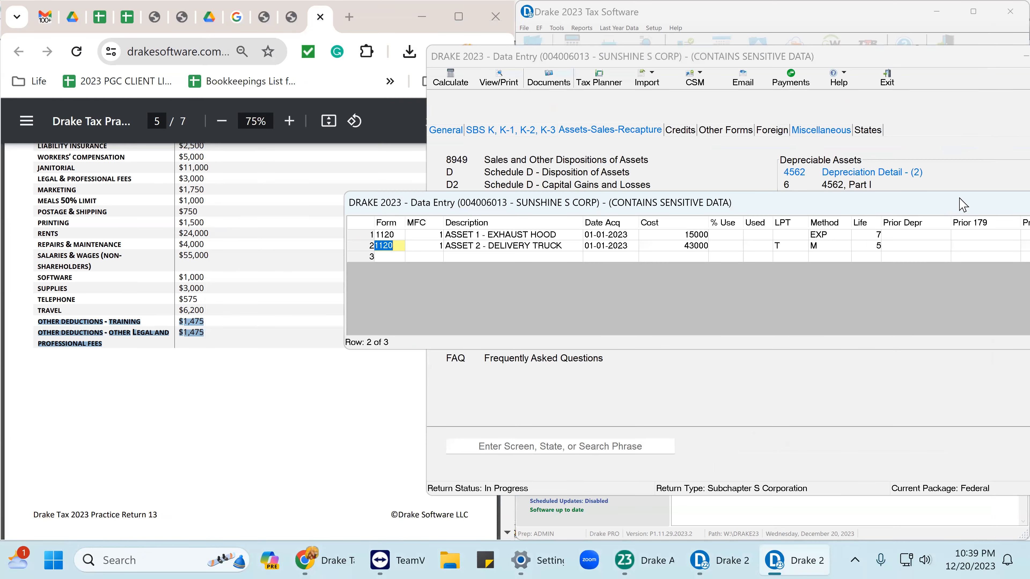
left_click_drag(796, 220, 670, 205)
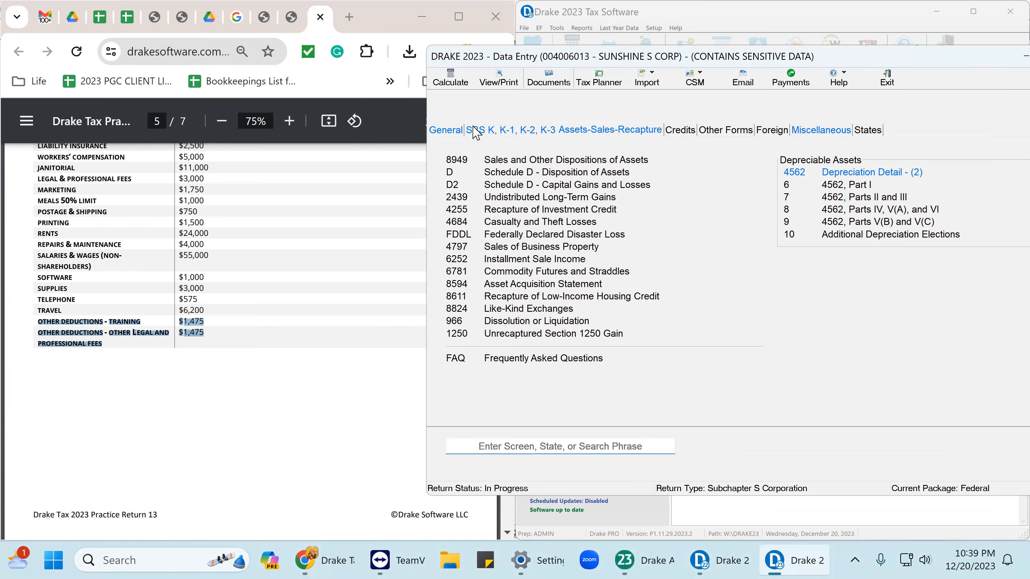
left_click(811, 130)
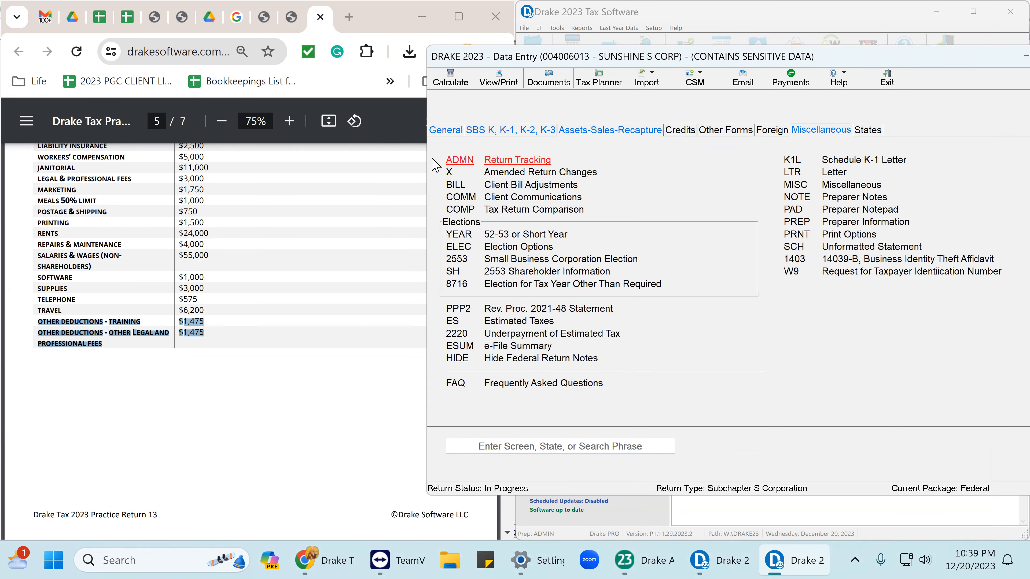
left_click(447, 131)
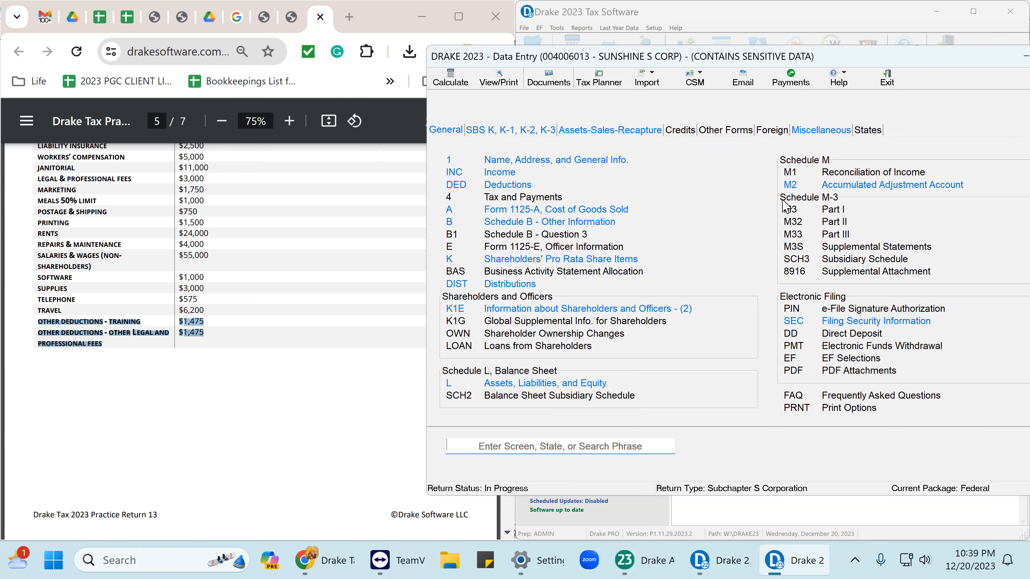
left_click(791, 185)
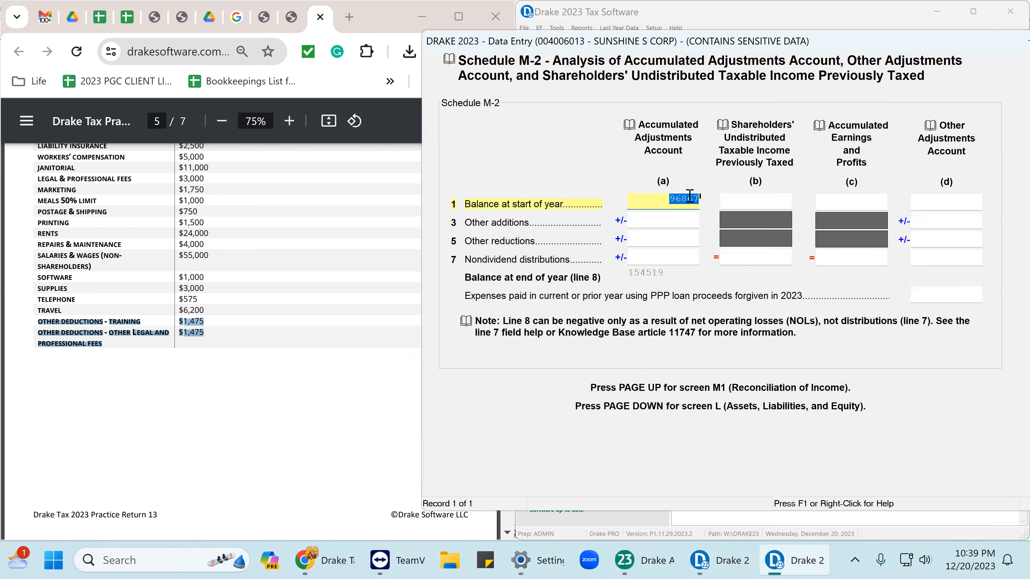
Review the 96867 start-of-year balance on M-2 line 1, then close the M-2 screen.
left_click(668, 215)
left_click(666, 202)
left_click(668, 219)
left_click(669, 200)
key("shift+End")
left_click_drag(891, 41, 784, 45)
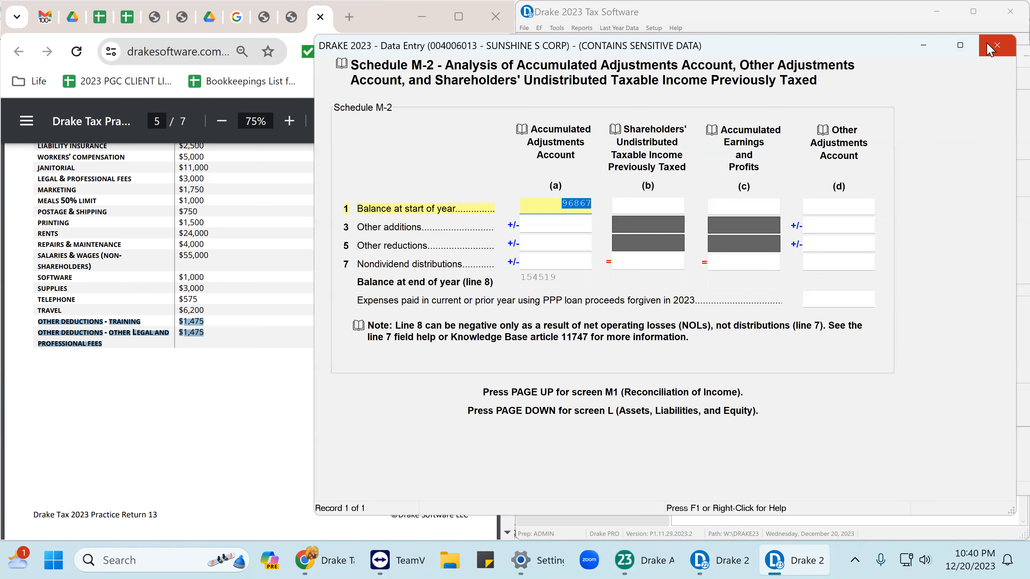
left_click(998, 46)
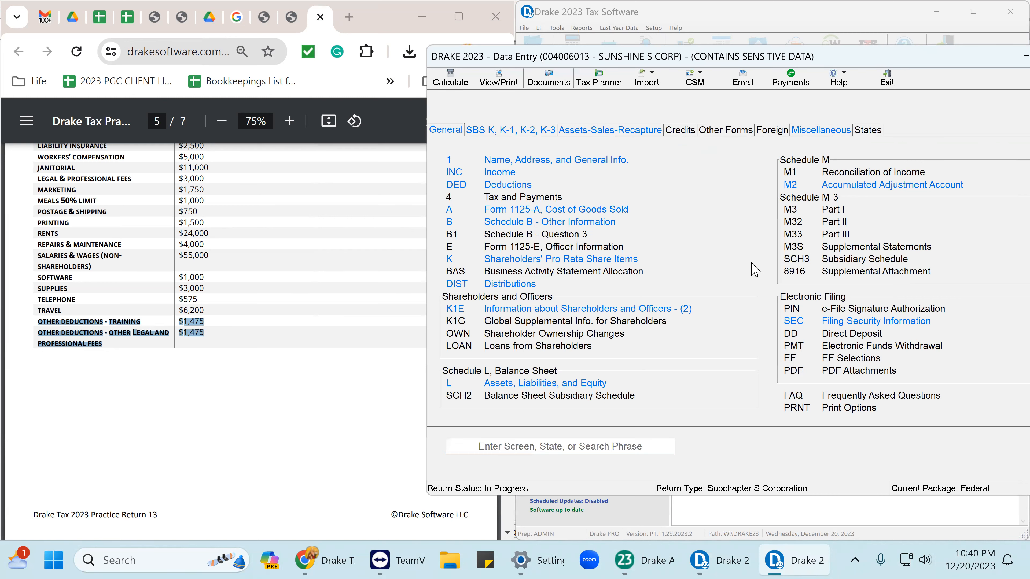
On the 8879 screen enter the officer PIN, mark ERO entered, and date it 12-20-2023.
left_click(867, 307)
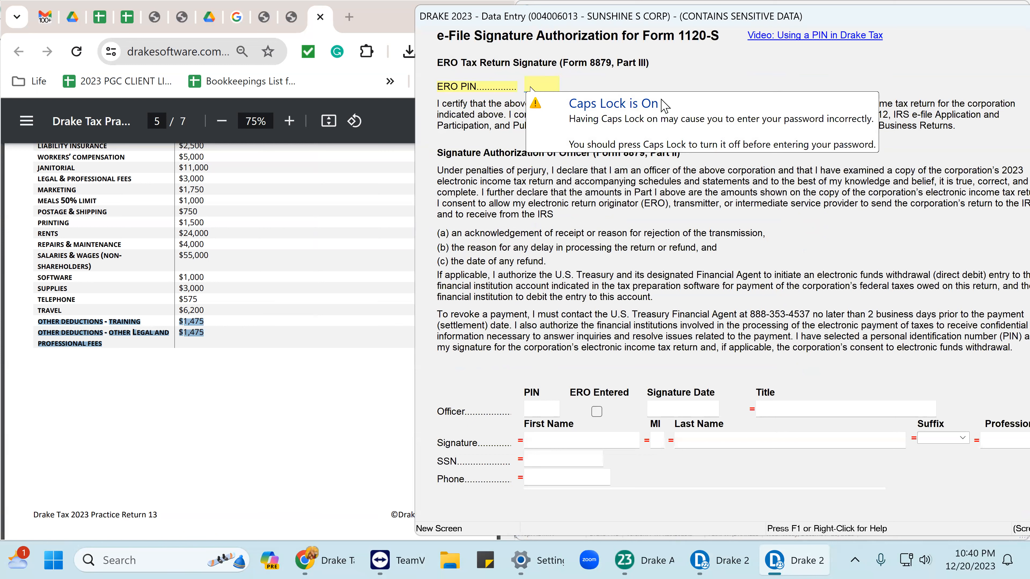
type("123")
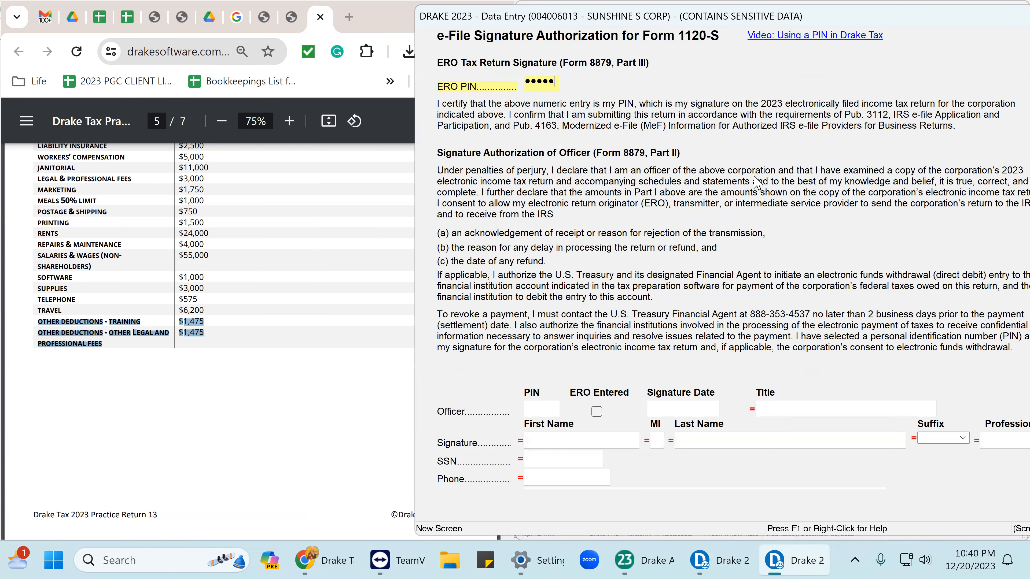
left_click(536, 405)
type("79798")
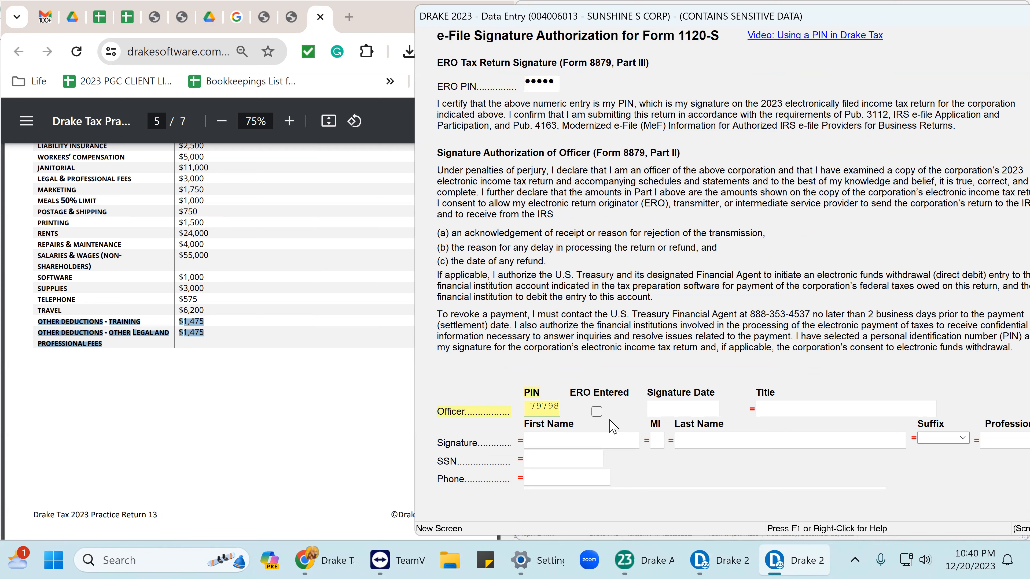
left_click(597, 412)
left_click(664, 409)
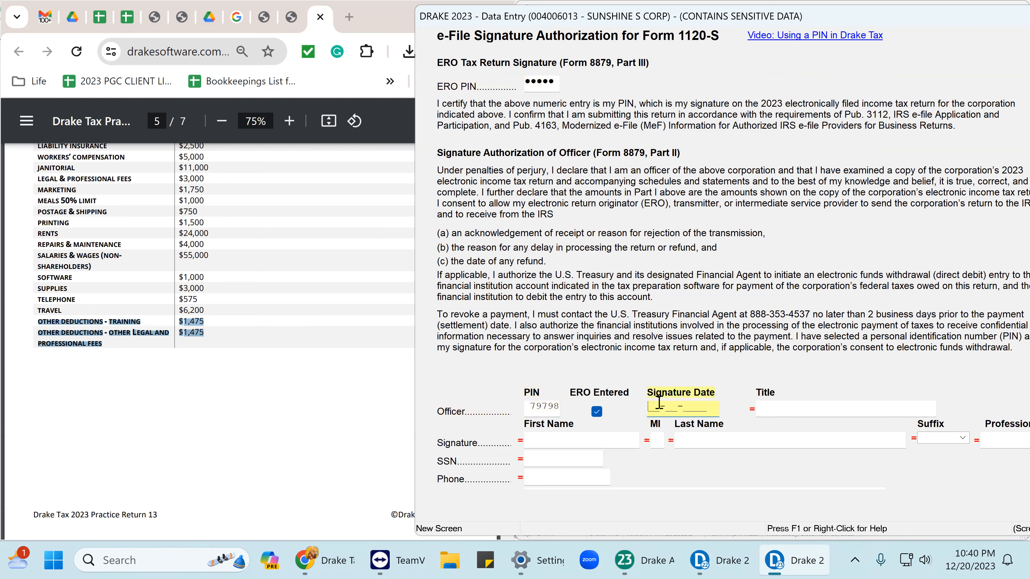
type("12-20-2023")
Set the officer's title to DIRECTOR and fill in the officer's name.
left_click(780, 409)
type("DIRECTOR")
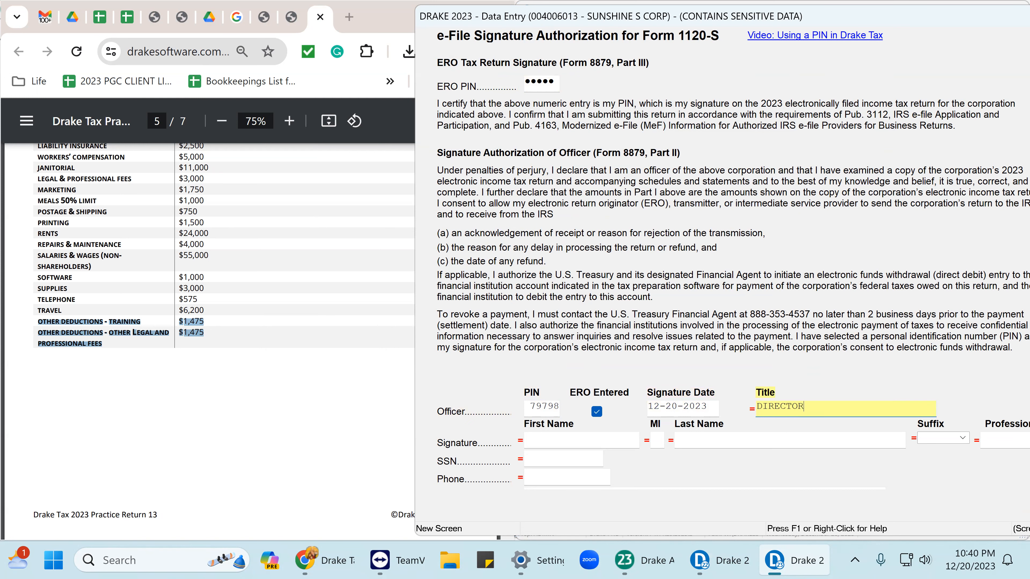
key("Tab")
scroll(201, 260, "up", 10)
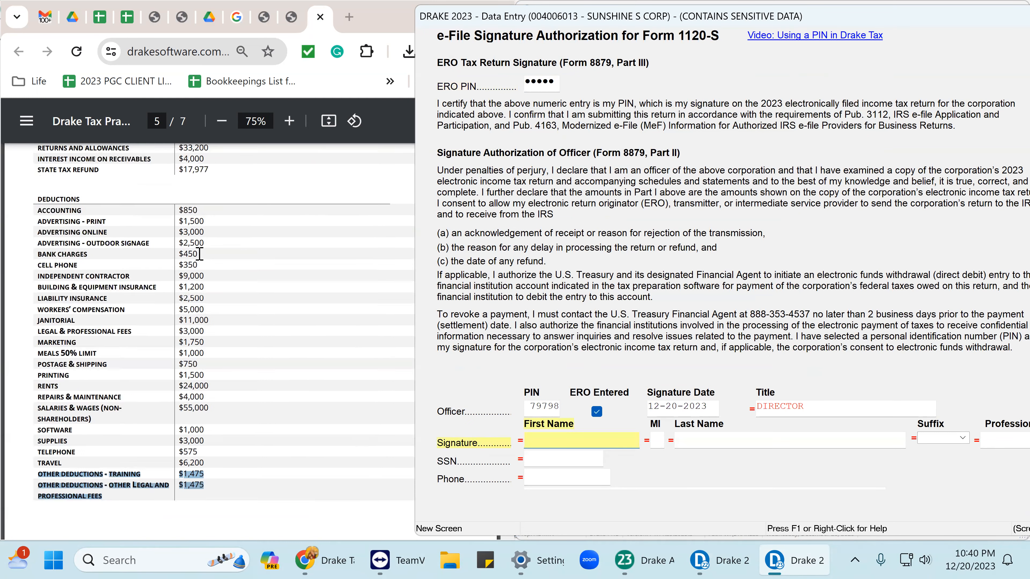
scroll(200, 254, "up", 4)
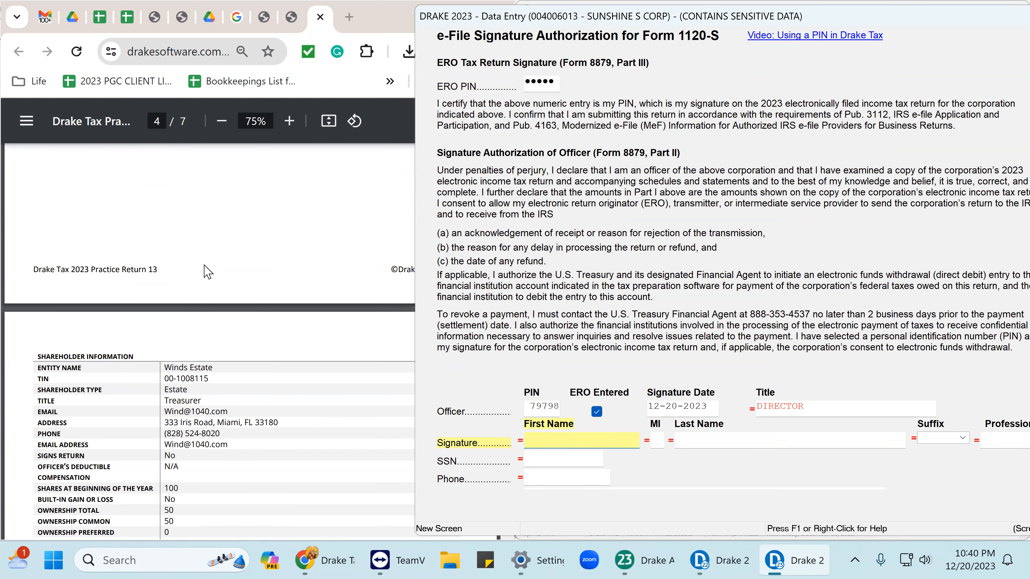
scroll(207, 270, "up", 20)
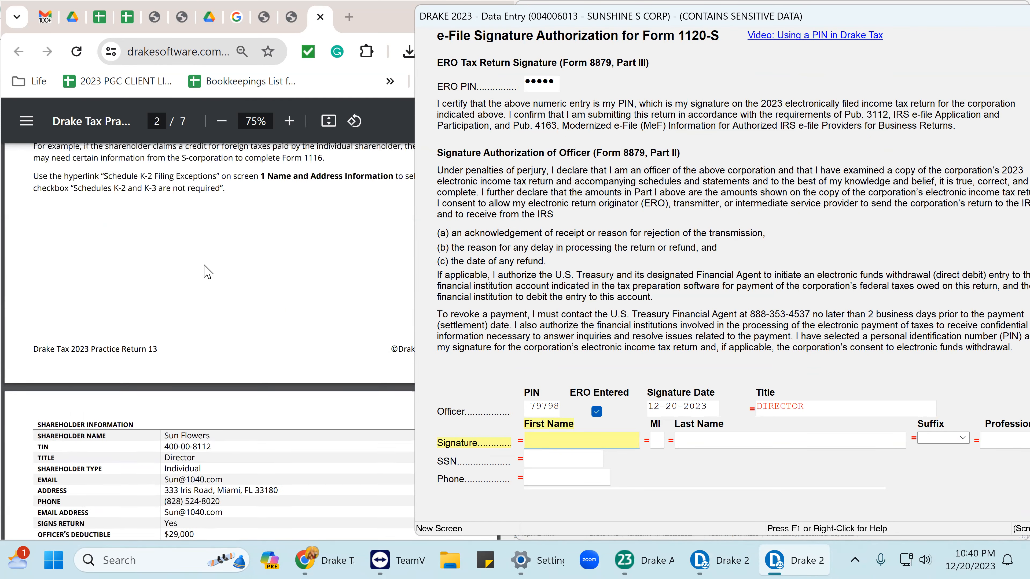
scroll(206, 271, "up", 6)
scroll(207, 271, "up", 10)
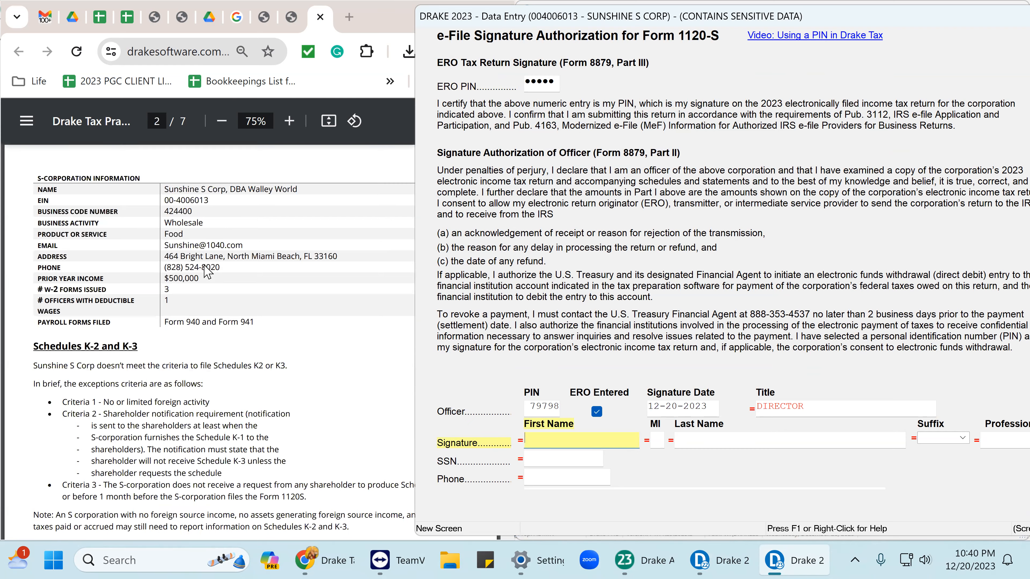
scroll(207, 271, "down", 10)
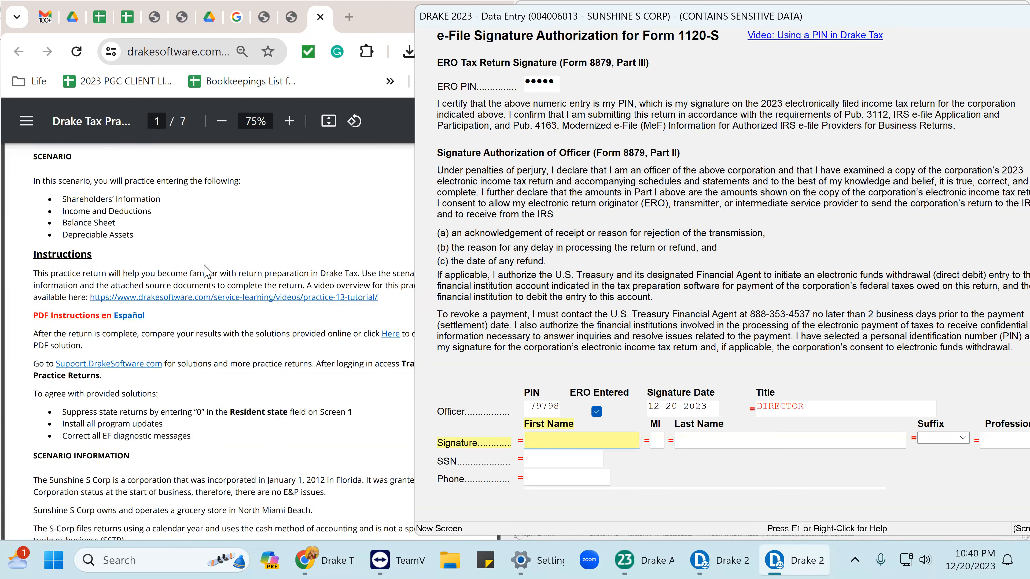
scroll(207, 271, "down", 8)
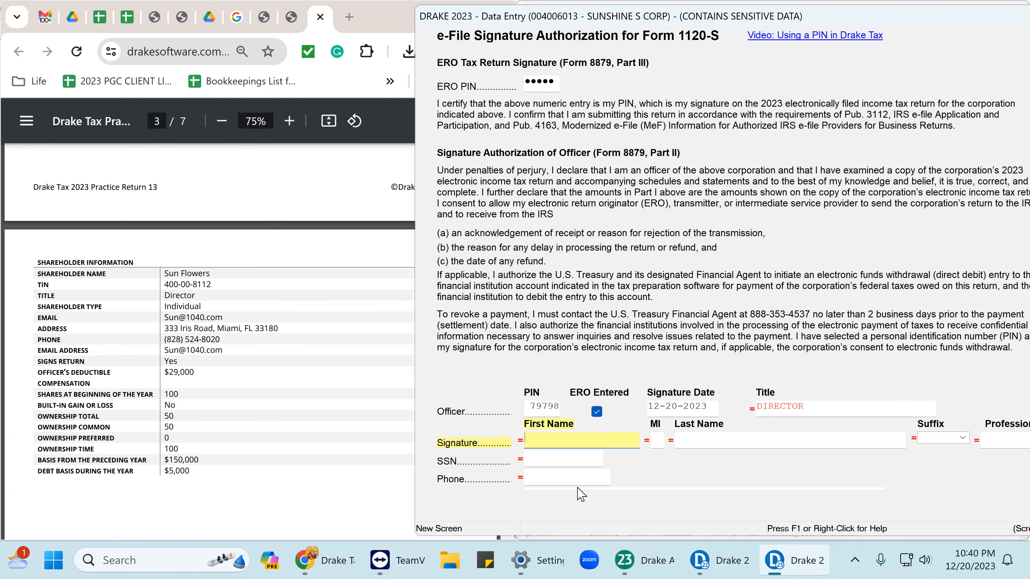
type("SUN")
key("Tab")
key("Tab")
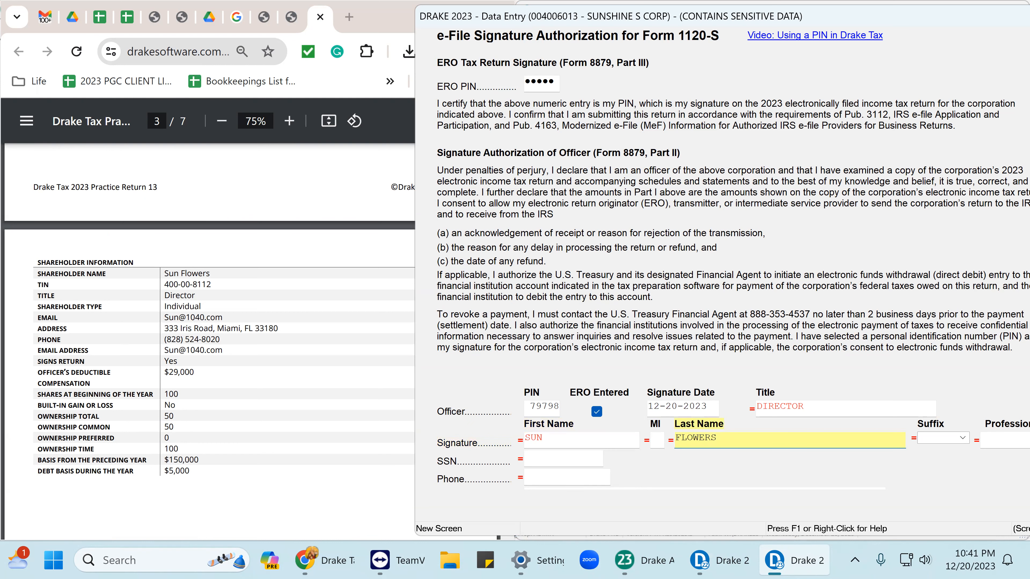
key("Tab")
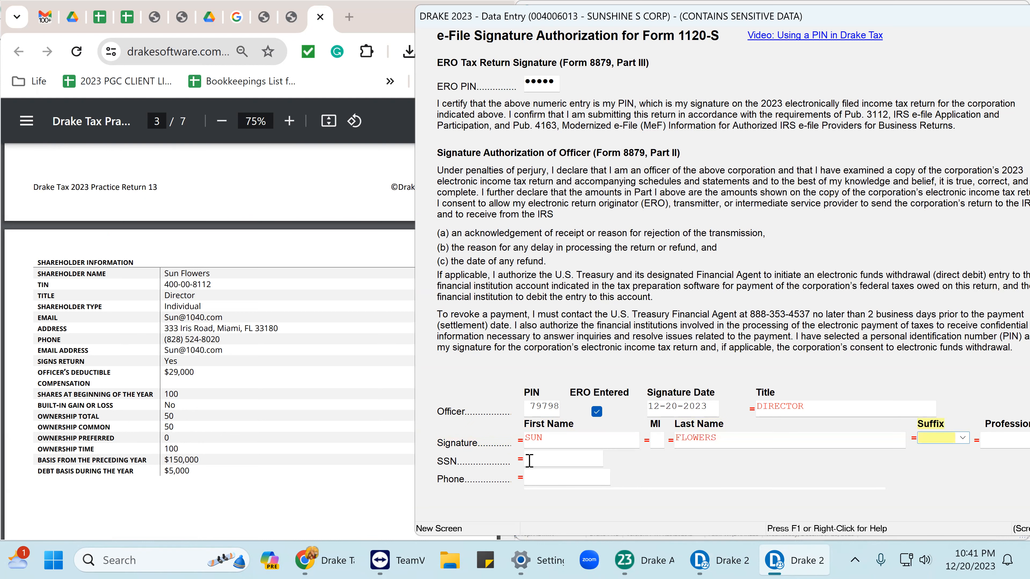
Enter the officer's social security number, phone number and e-mail address.
left_click(530, 461)
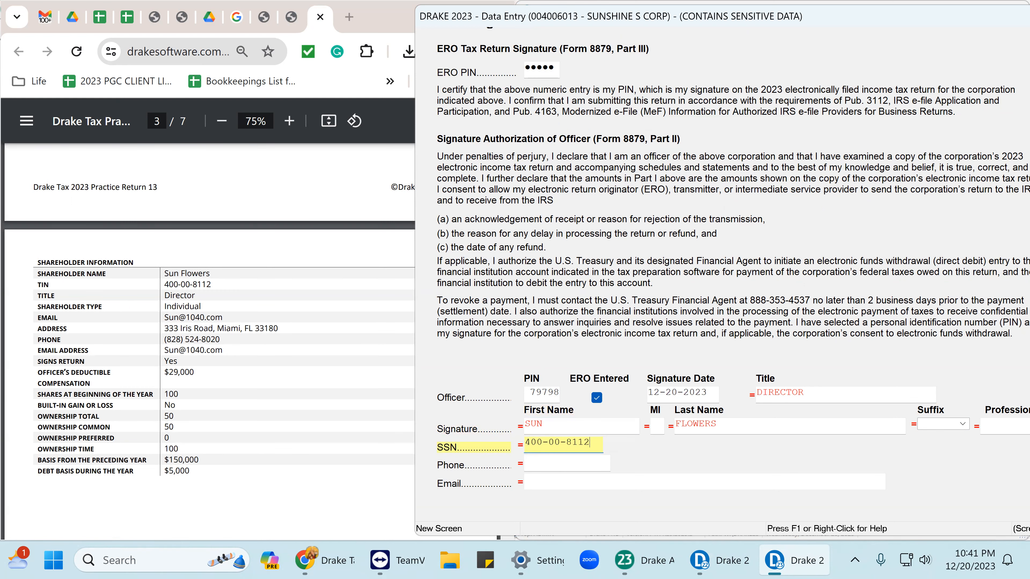
left_click(531, 462)
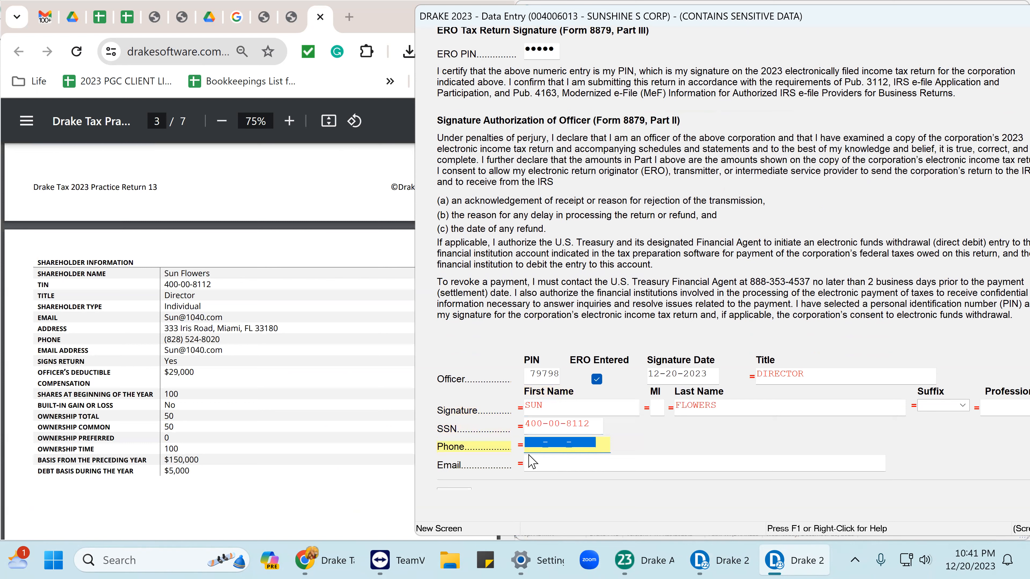
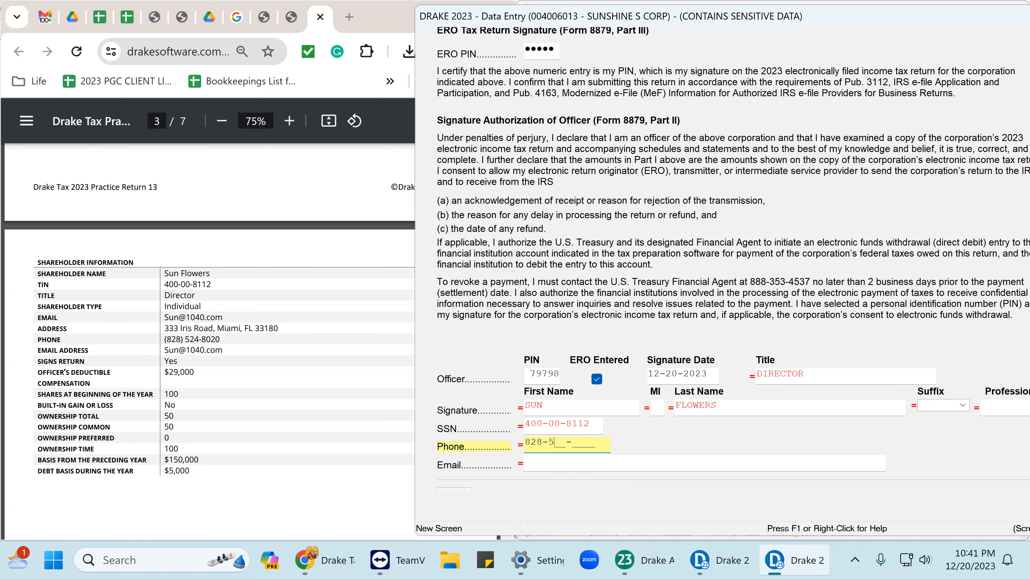
left_click(532, 461)
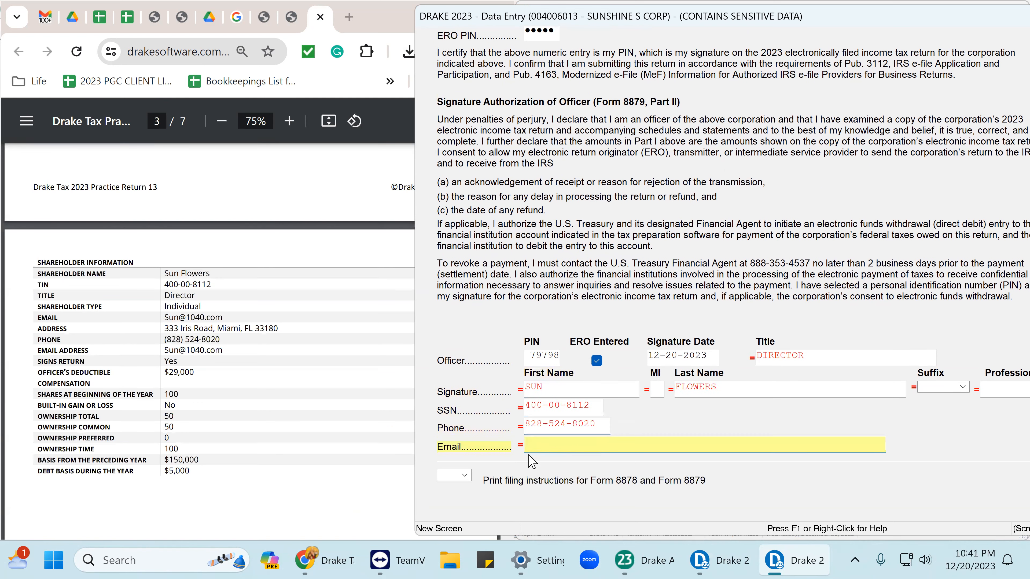
type("S")
scroll(864, 211, "down", 3)
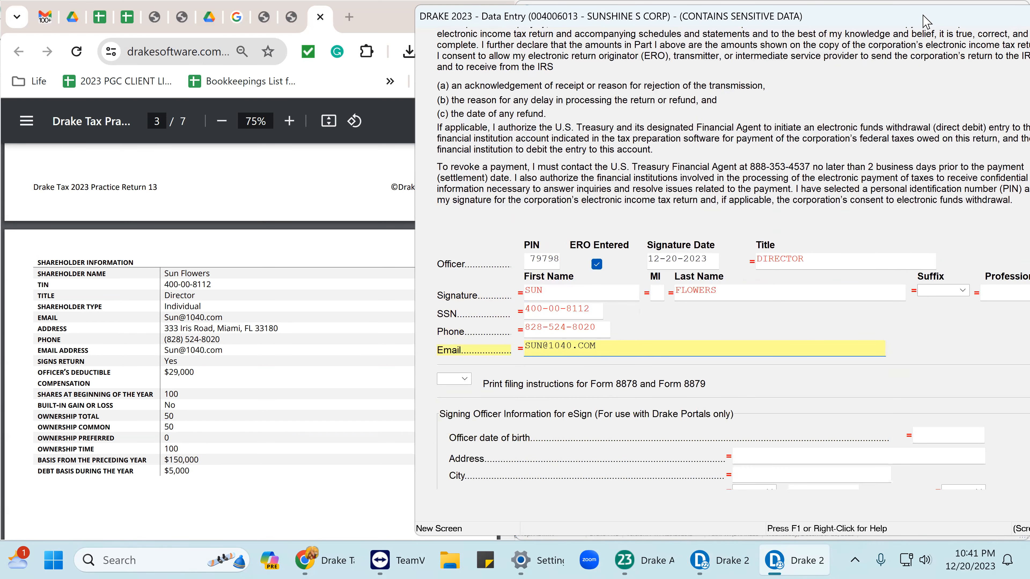
Leave the signature form and calculate the return through View/Print.
double_click(926, 20)
left_click(887, 77)
left_click(511, 85)
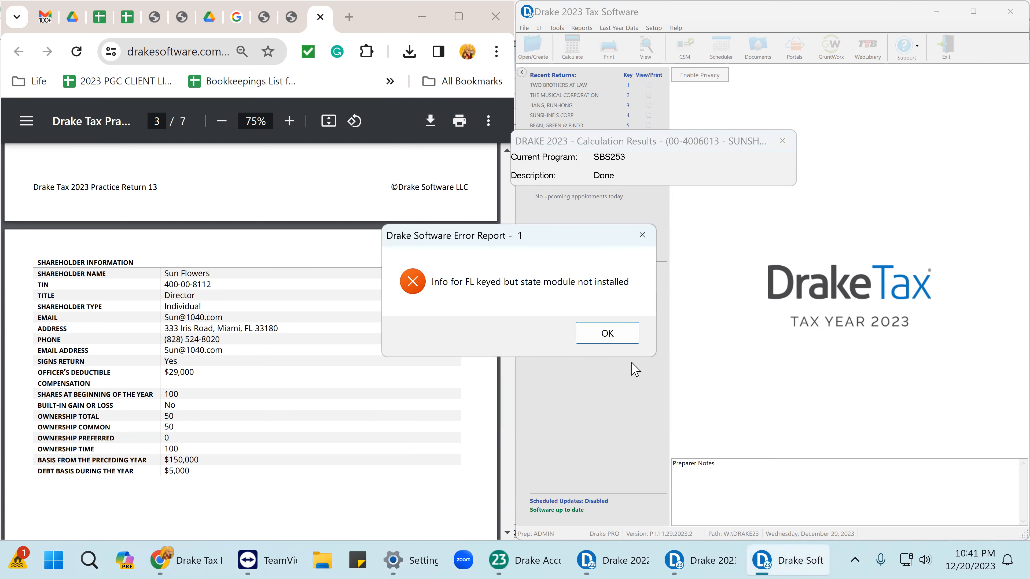
Dismiss the Florida state-module error, show Form 1120S page 1, and tick the S election date and 2 shareholders.
left_click(620, 334)
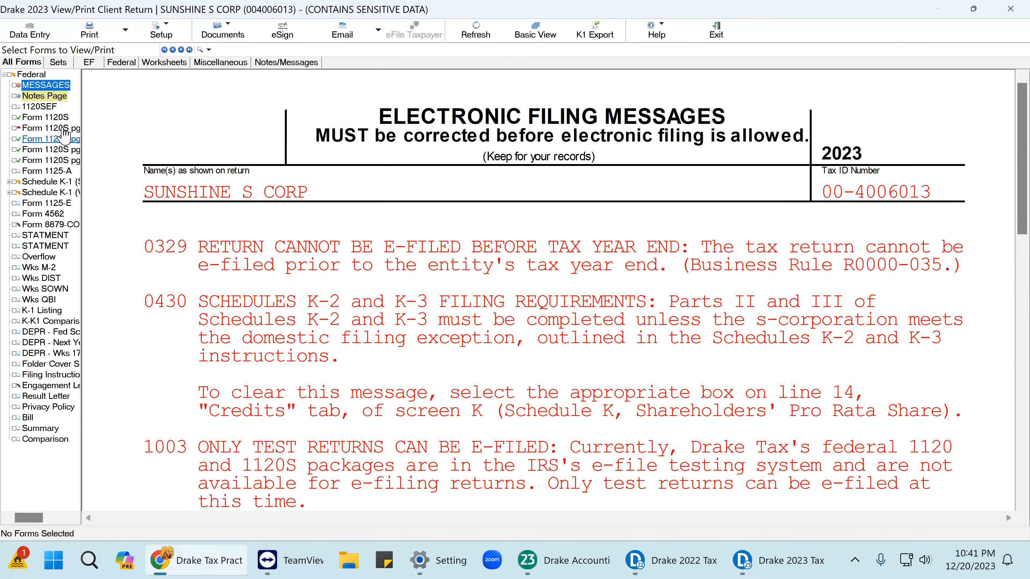
left_click(51, 118)
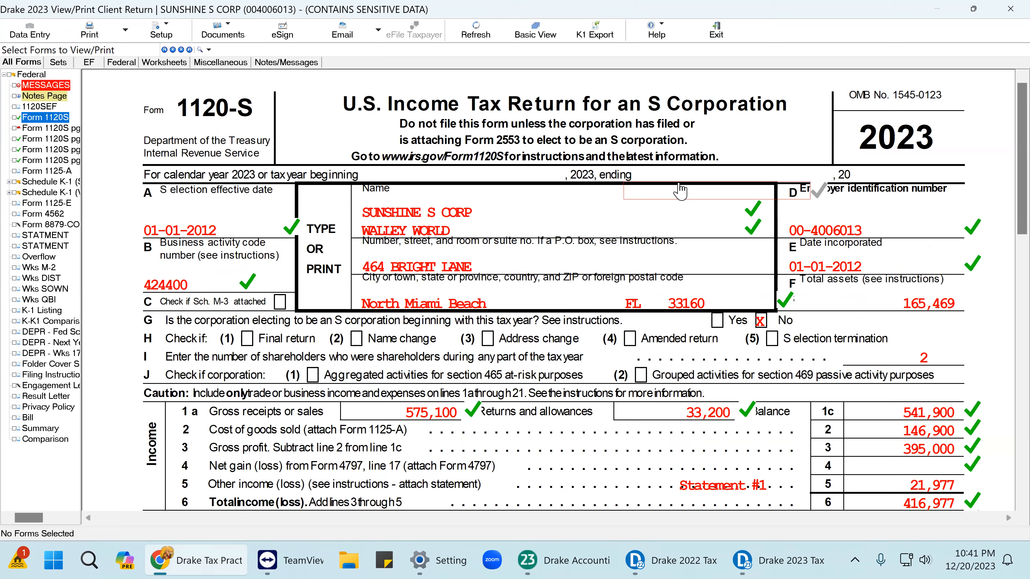
scroll(680, 190, "down", 1)
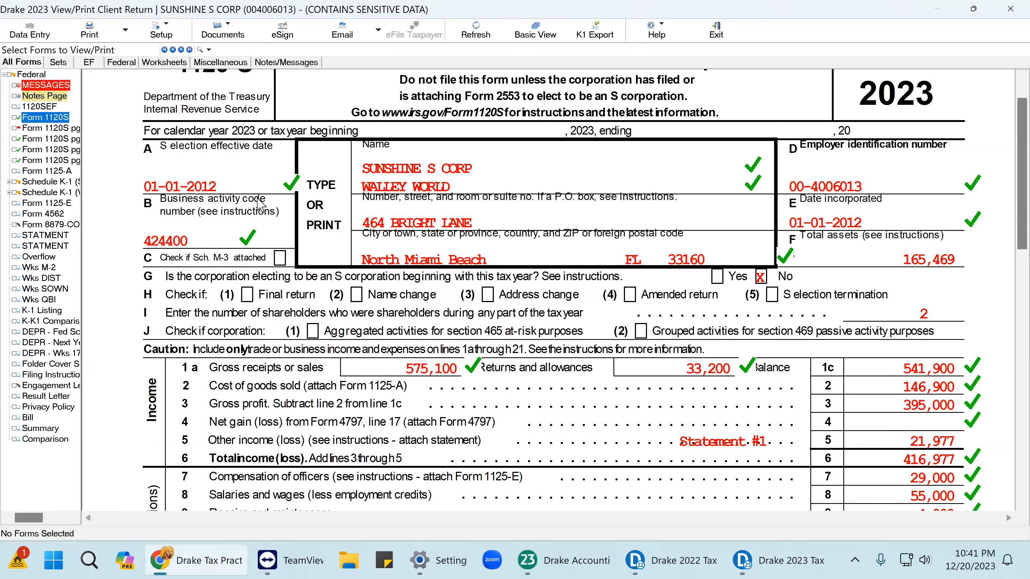
left_click(273, 190)
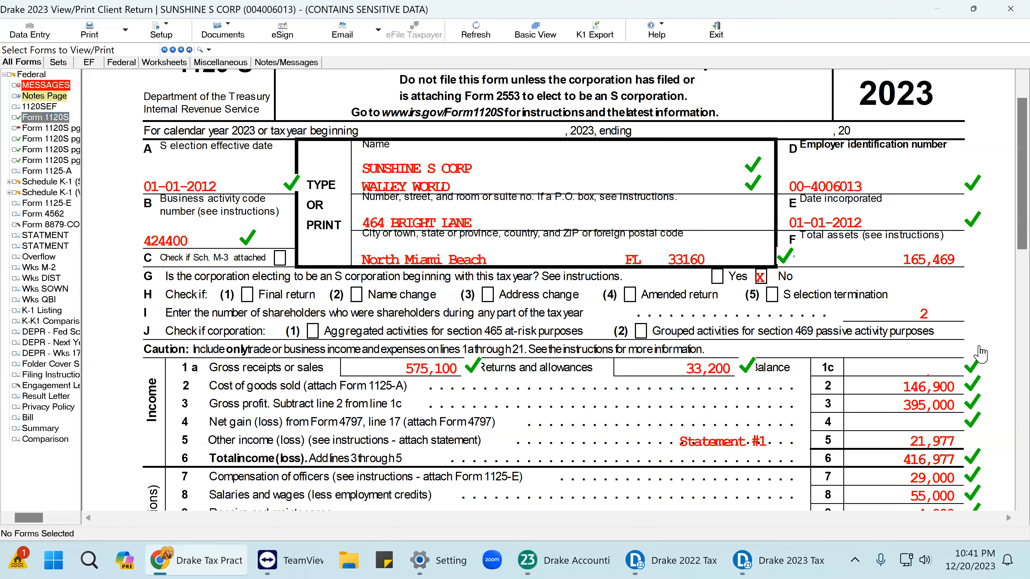
left_click(934, 321)
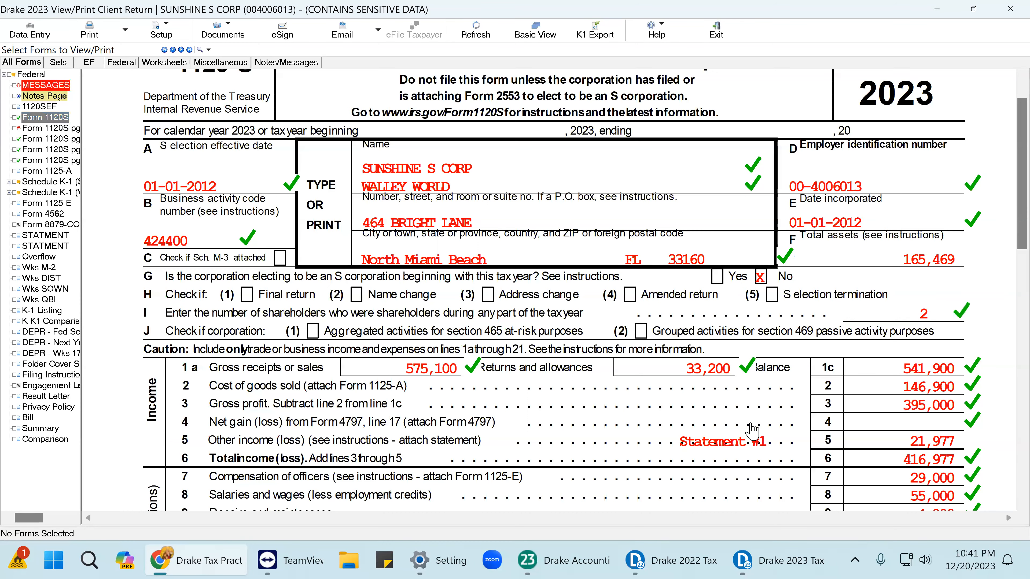
scroll(1001, 429, "down", 3)
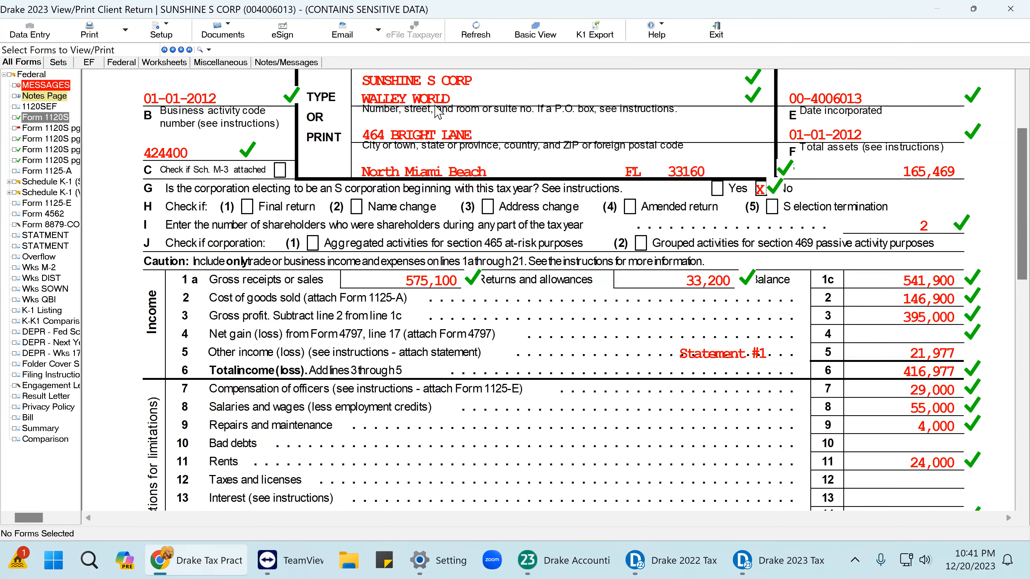
scroll(958, 347, "down", 1)
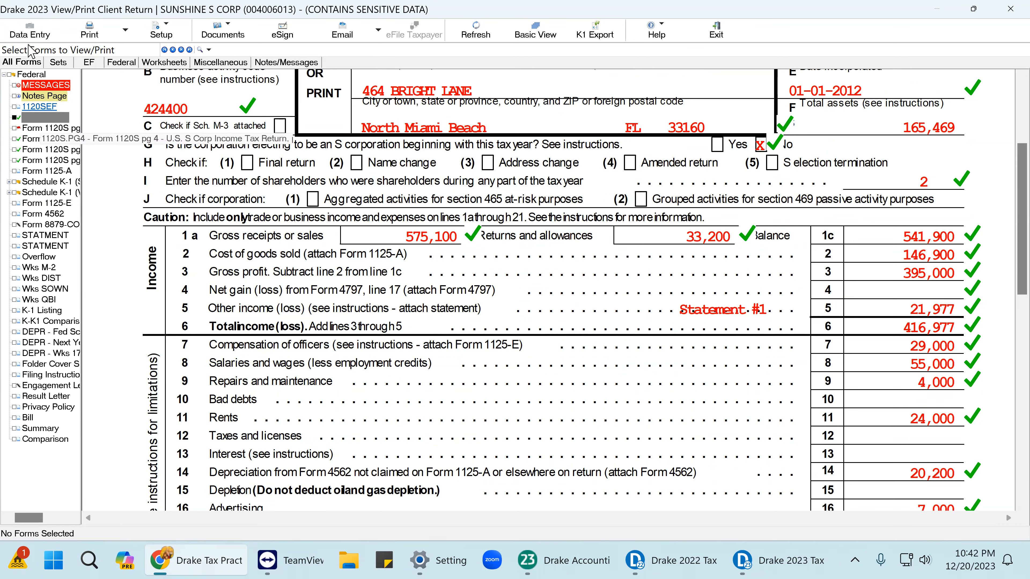
In the statements, tick 4,000 interest, 17,977 refund, and deductions 850, 450, 350, 9,000, 1,200, 5,000, 11,000.
left_click(55, 236)
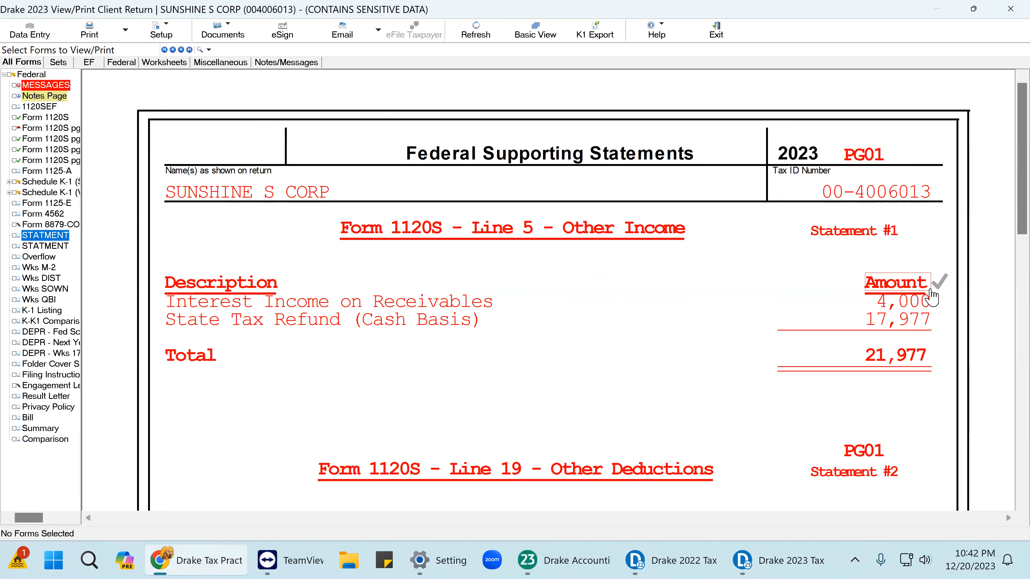
left_click(939, 305)
left_click(938, 321)
scroll(933, 324, "down", 4)
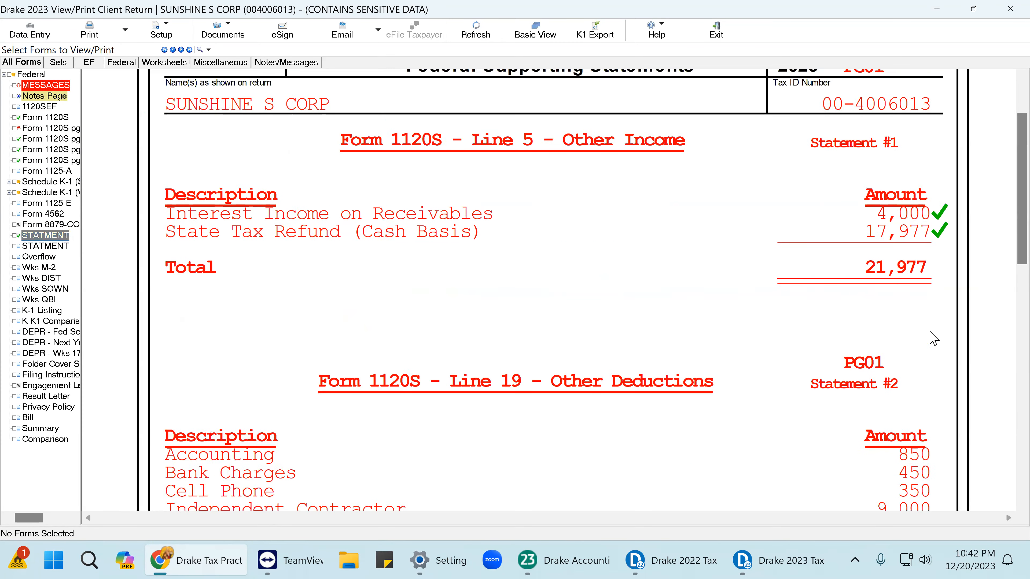
left_click(931, 325)
left_click(932, 342)
left_click(933, 360)
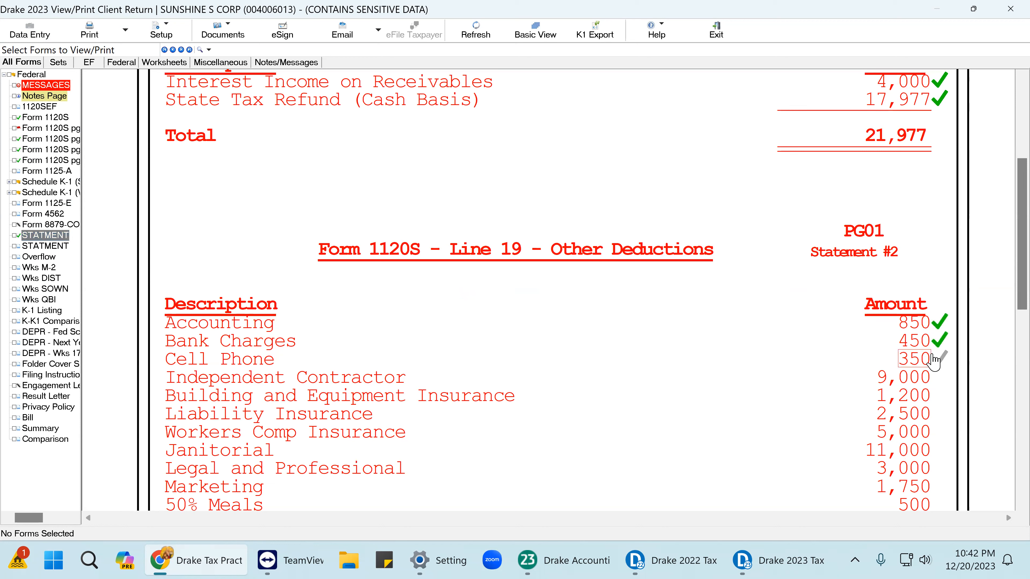
left_click(937, 377)
left_click(935, 396)
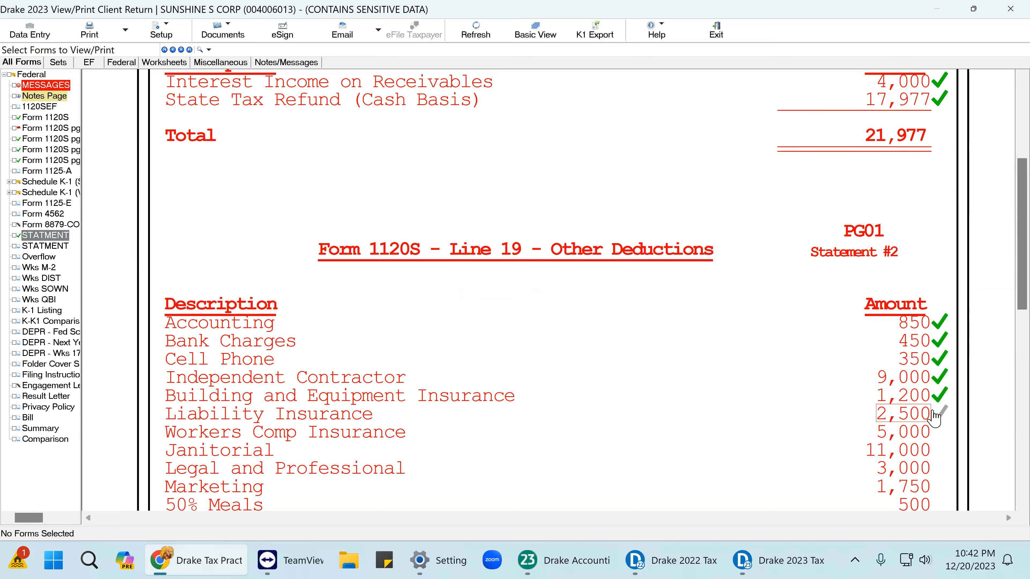
left_click(934, 431)
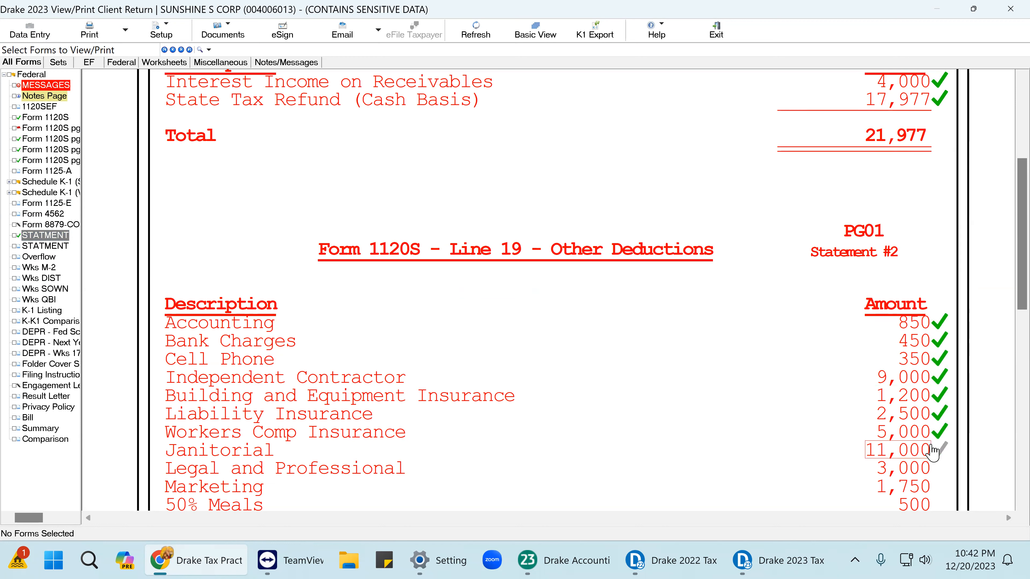
left_click(939, 449)
Tick deductions 3,000, 500, 750, 1,500, 1,000, 3,000, 575, 1,475, other legal, and the 51,575 total.
scroll(939, 448, "down", 3)
left_click(934, 337)
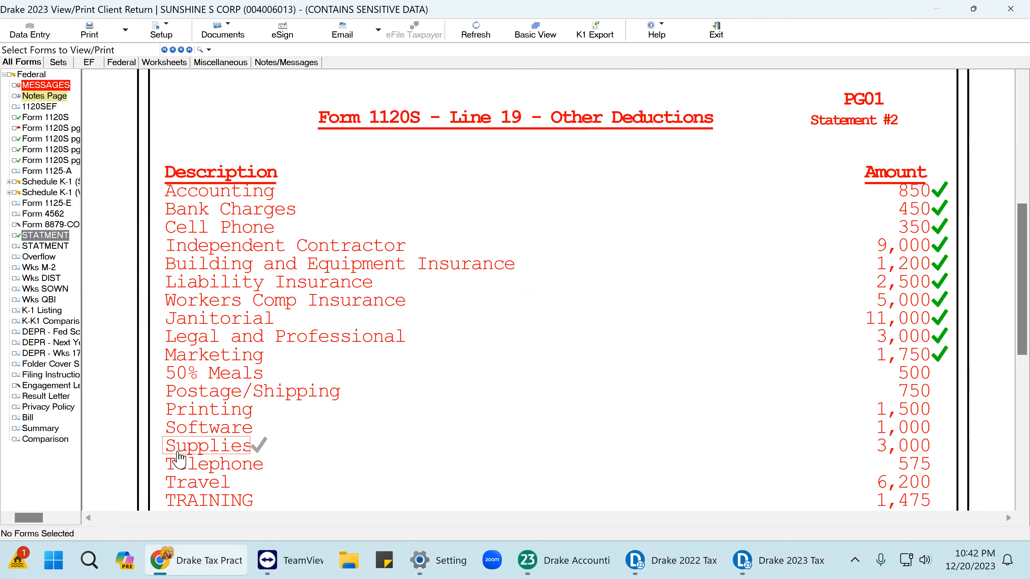
left_click(926, 377)
left_click(929, 391)
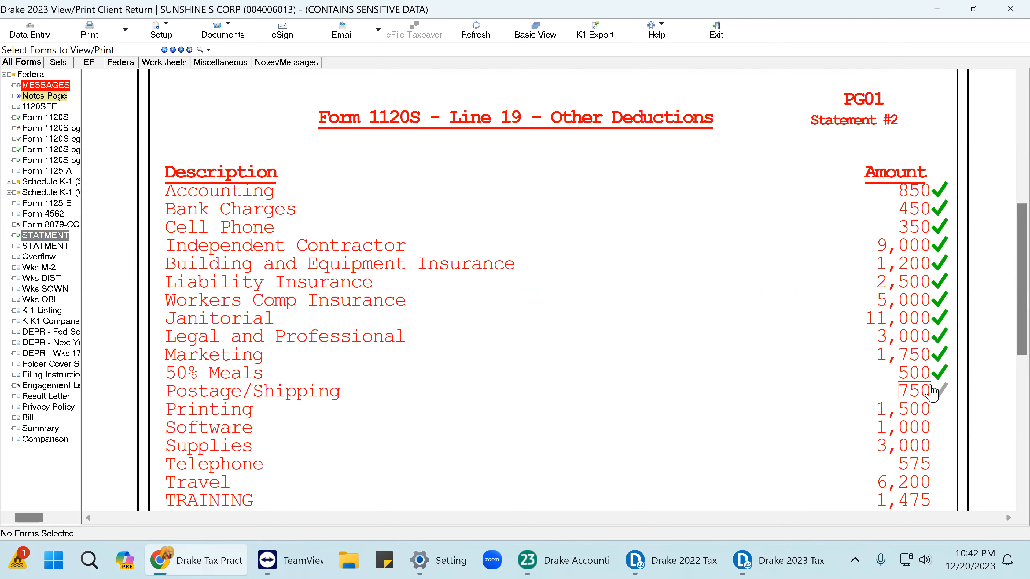
left_click(931, 411)
left_click(932, 428)
left_click(933, 446)
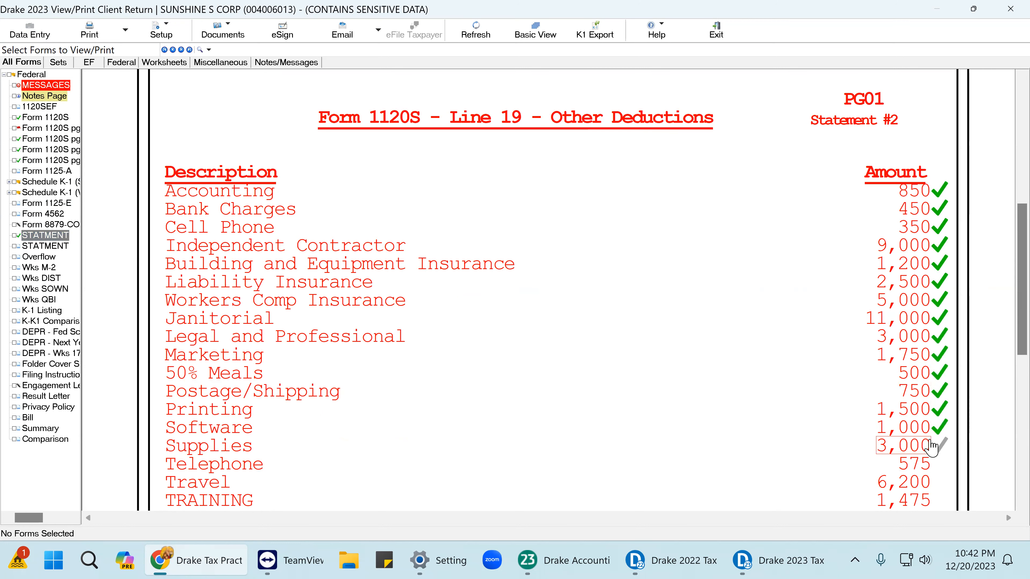
scroll(941, 457, "down", 3)
left_click(933, 332)
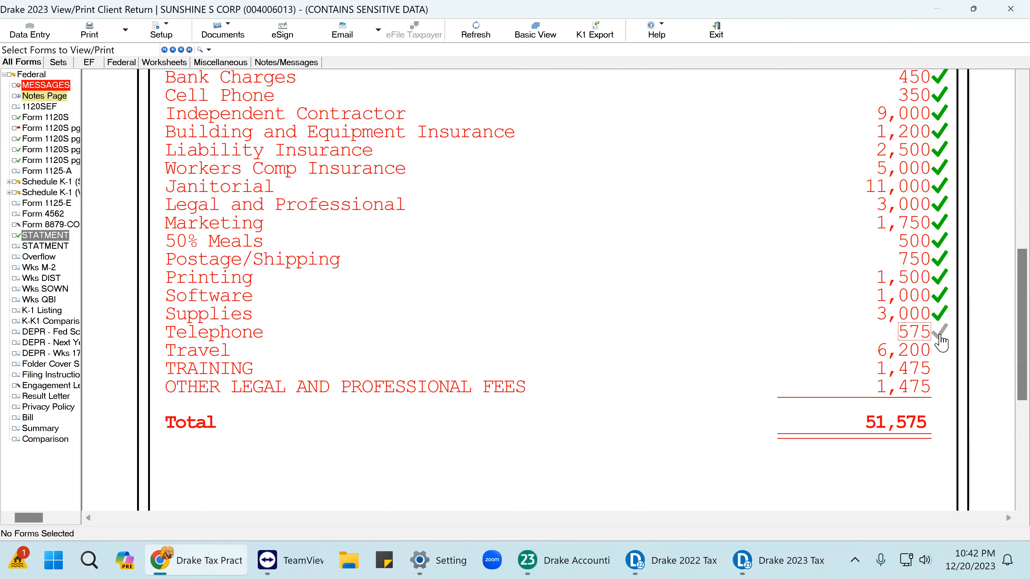
left_click(935, 369)
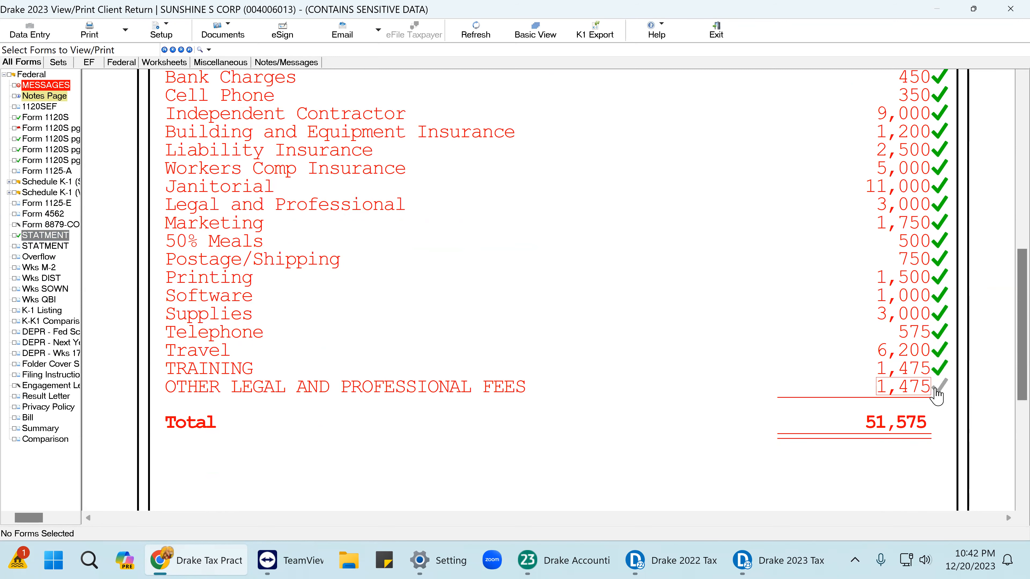
left_click(937, 390)
left_click(933, 425)
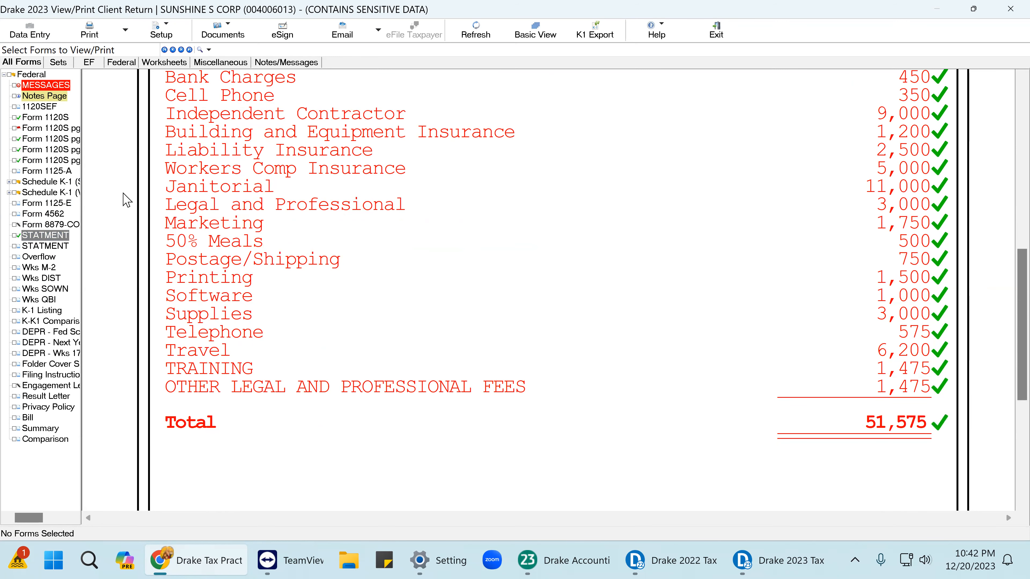
left_click(52, 118)
Mark line 21 total deductions of 190,775 as reviewed.
scroll(965, 310, "down", 5)
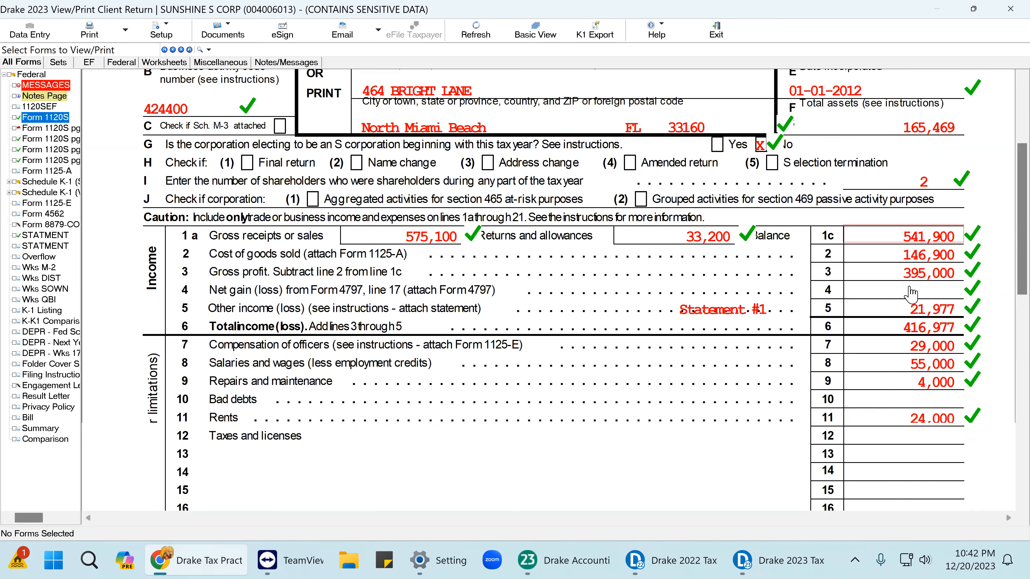
scroll(964, 310, "down", 3)
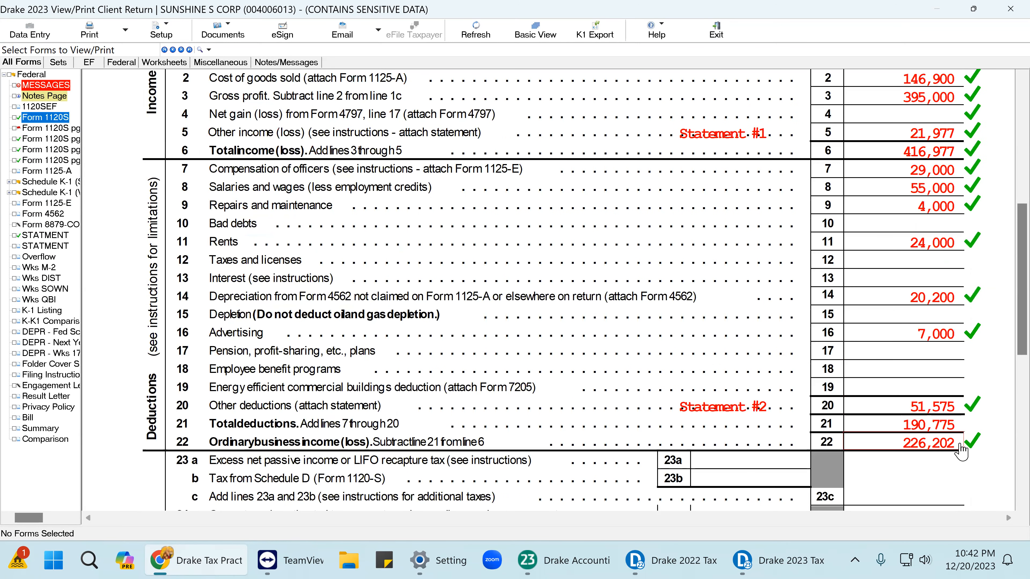
left_click(962, 427)
scroll(961, 405, "down", 2)
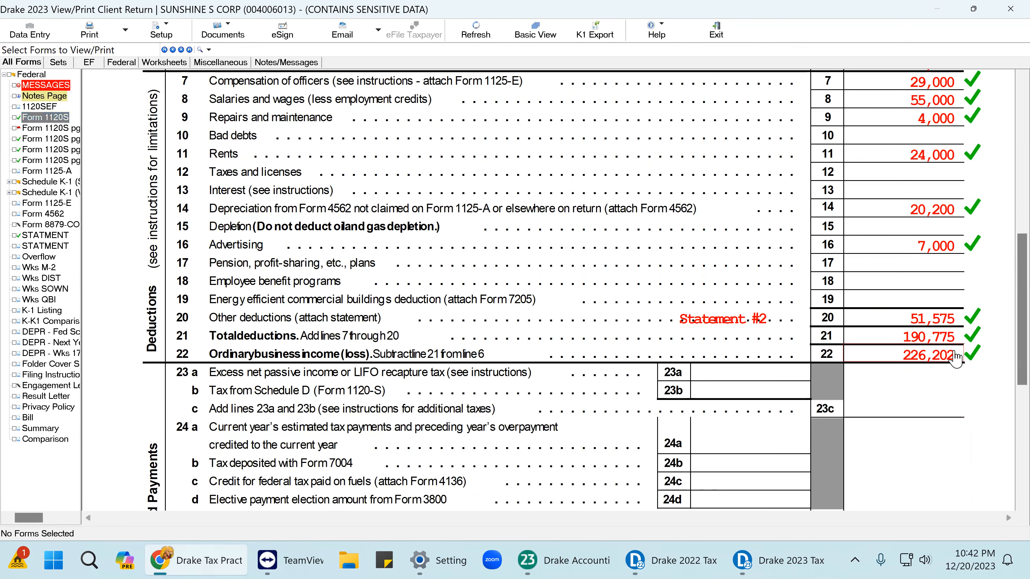
On page 2, tick Cash method, WHOLESALE activity, FOOD product, and the No answers to 5a and 5b.
left_click(68, 130)
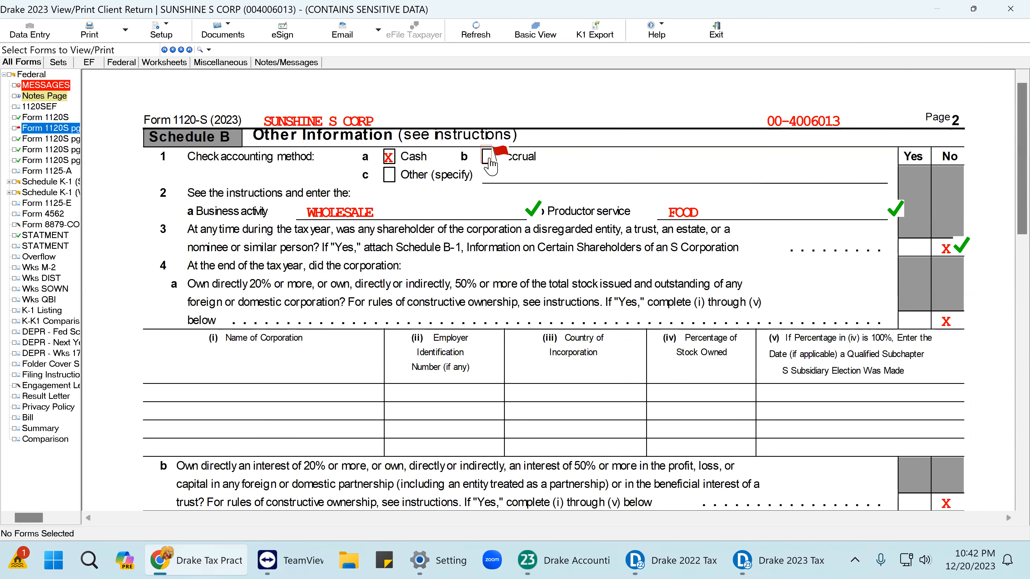
left_click(492, 161)
left_click(400, 156)
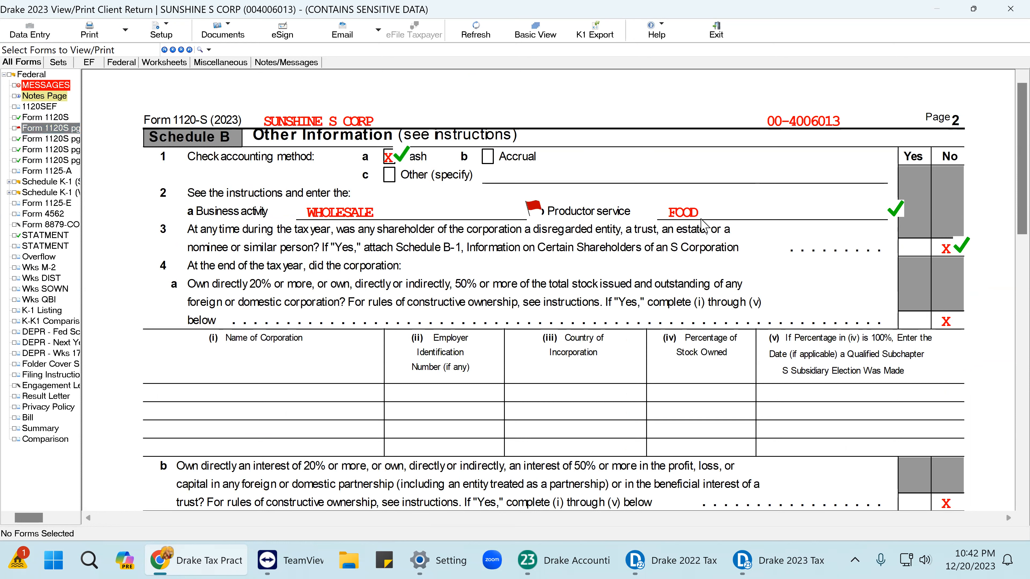
left_click(524, 212)
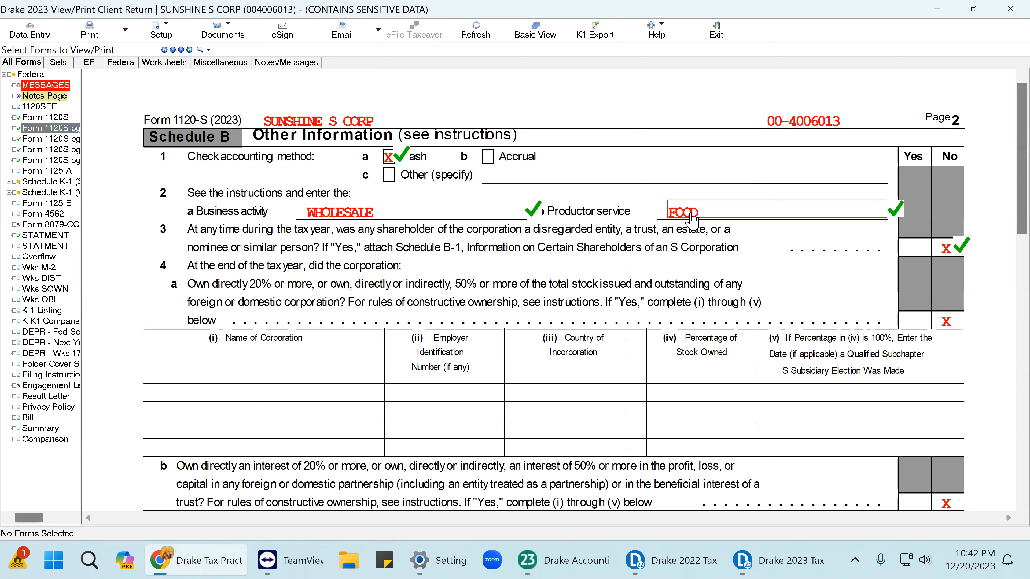
left_click(894, 209)
scroll(961, 322, "down", 5)
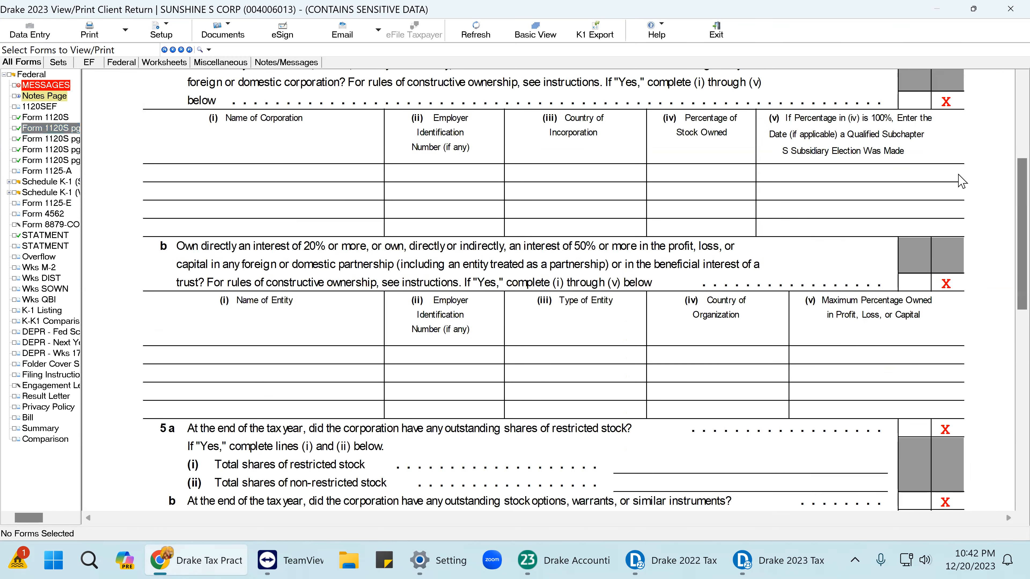
scroll(945, 284, "down", 12)
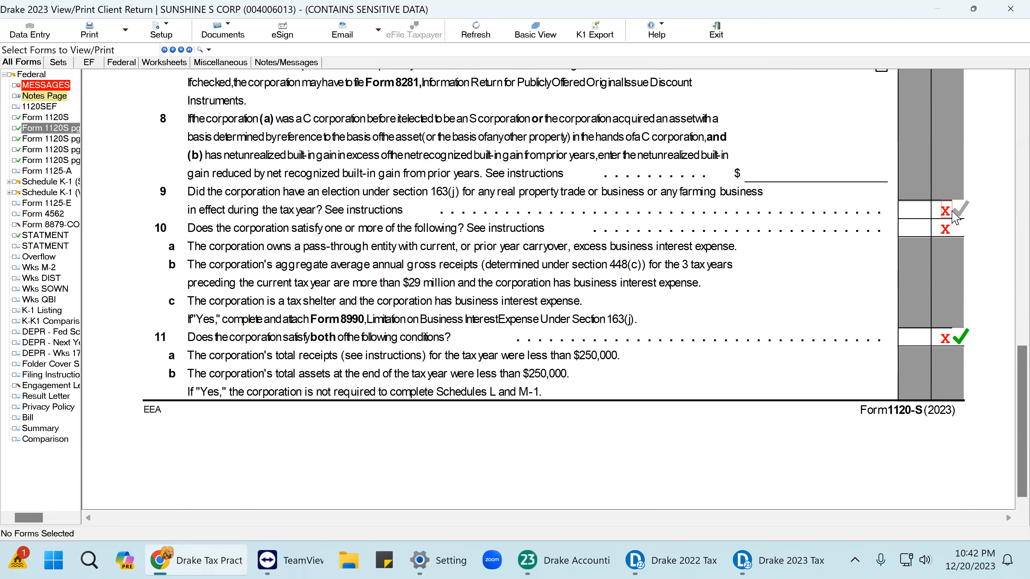
scroll(920, 215, "up", 5)
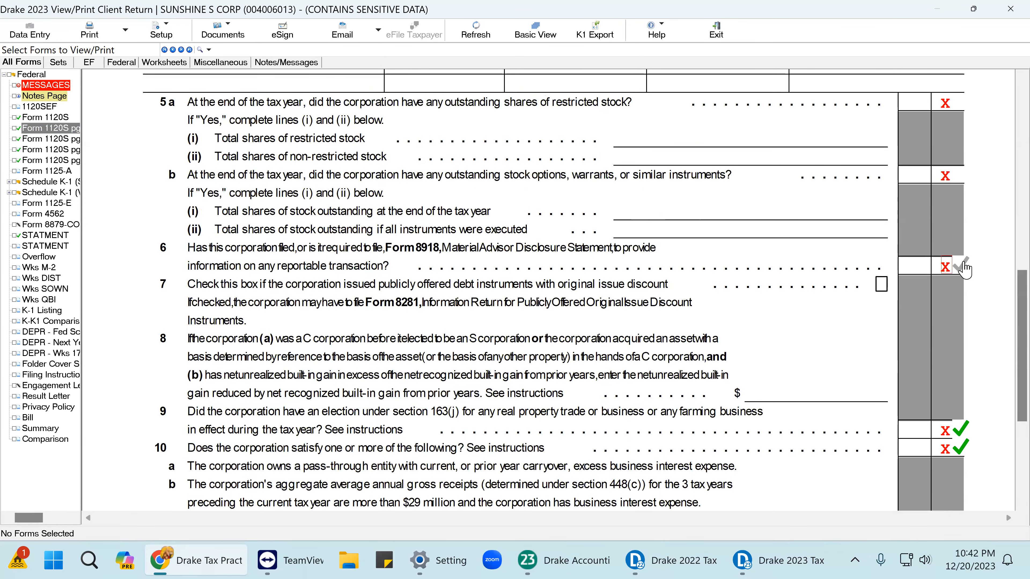
left_click(946, 175)
scroll(946, 183, "up", 2)
left_click(945, 188)
scroll(884, 162, "up", 3)
scroll(884, 162, "up", 3)
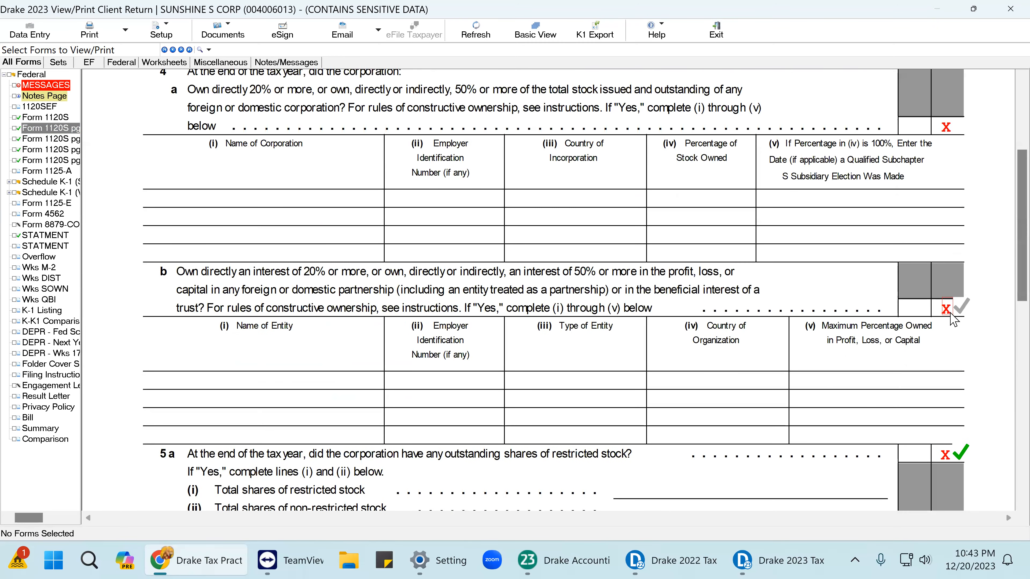
scroll(951, 151, "up", 4)
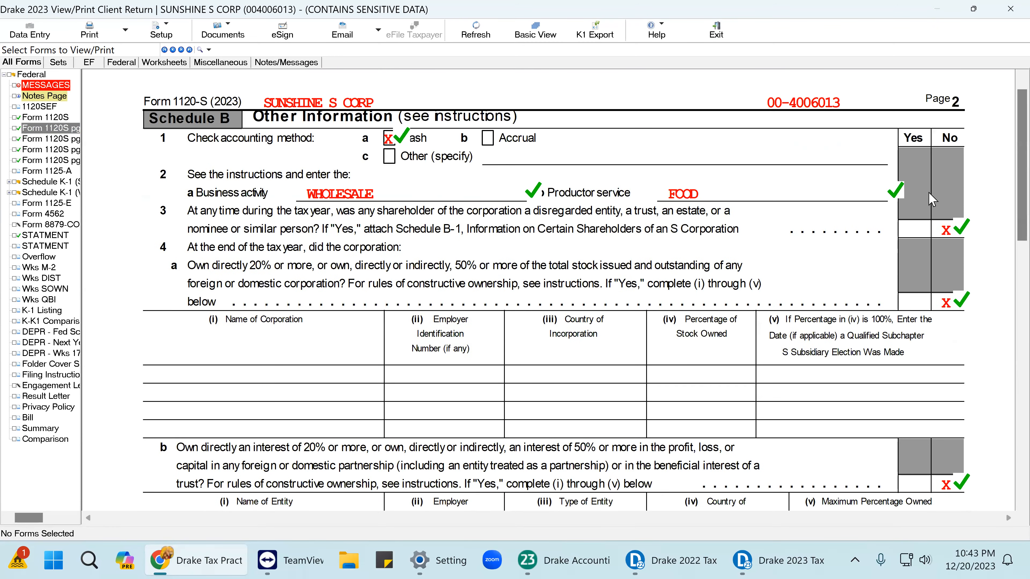
On page 3, mark the No answers to questions 12, 13, 14a, 15 and 16 as reviewed.
left_click(52, 139)
left_click(953, 176)
left_click(953, 212)
left_click(960, 229)
left_click(961, 264)
left_click(964, 316)
scroll(957, 368, "down", 6)
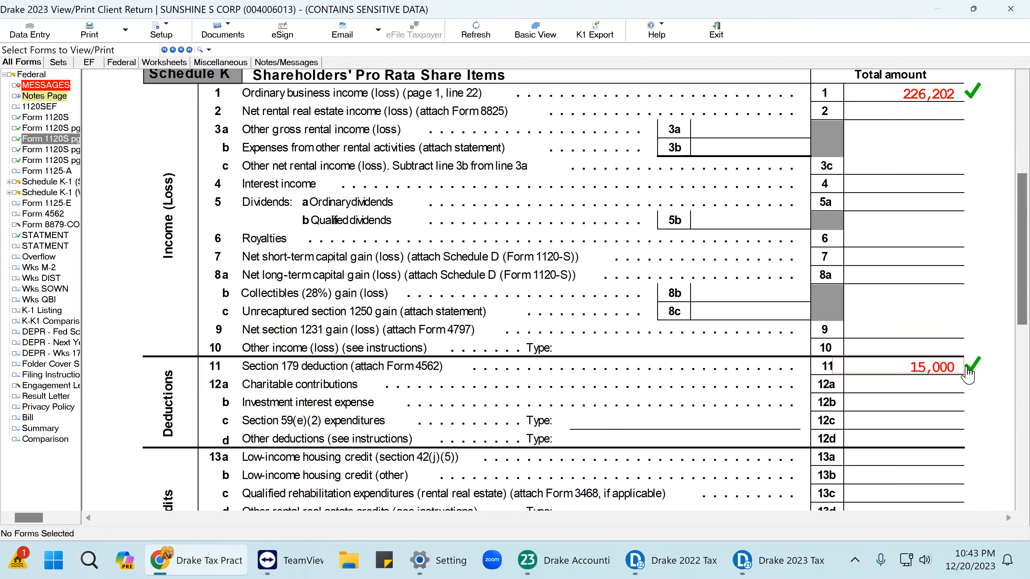
scroll(967, 400, "down", 8)
scroll(961, 408, "down", 2)
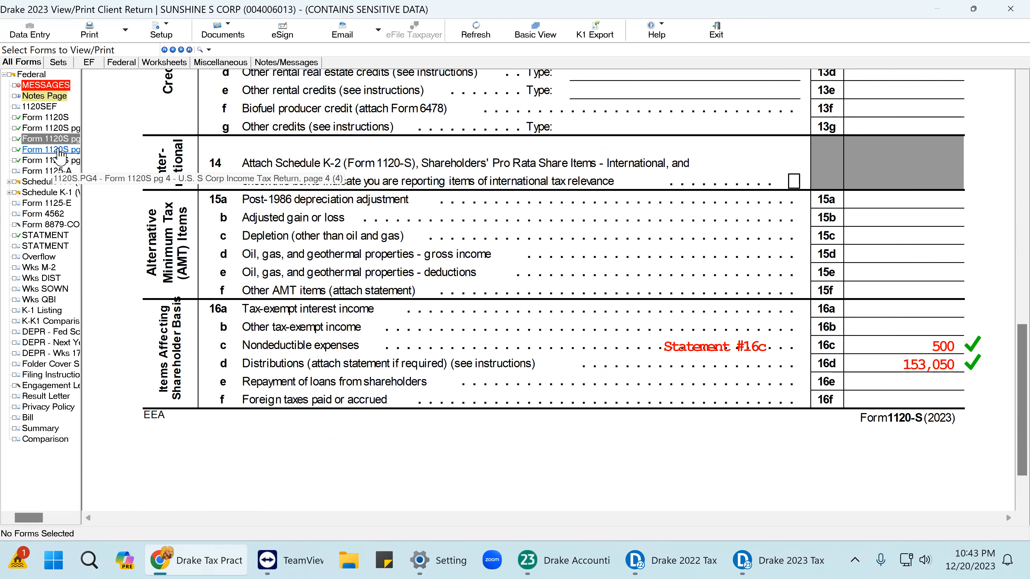
On page 4, tick the line 17d Statement #18, then show page 5 with Schedules M-1 and M-2.
left_click(48, 150)
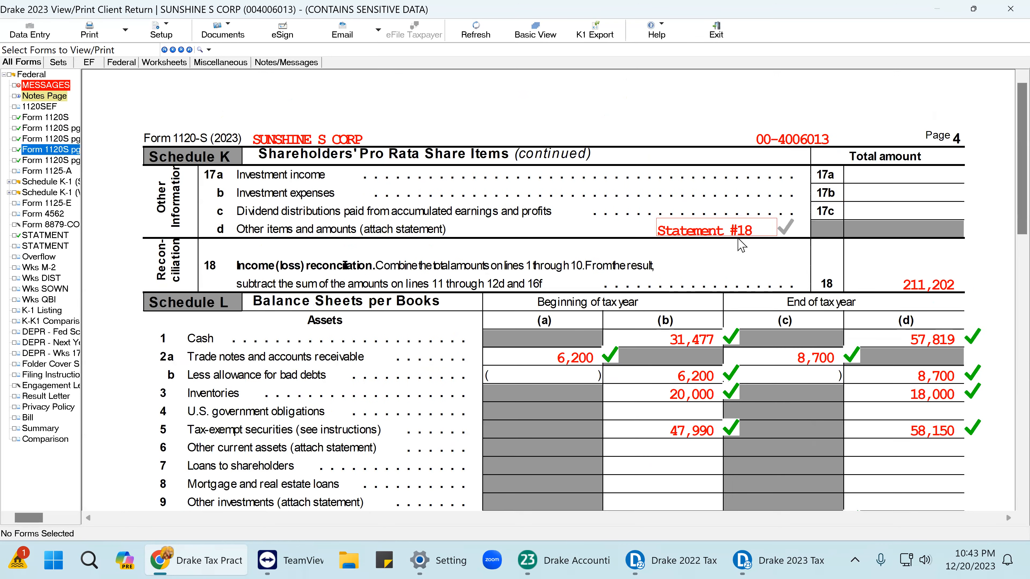
left_click(748, 231)
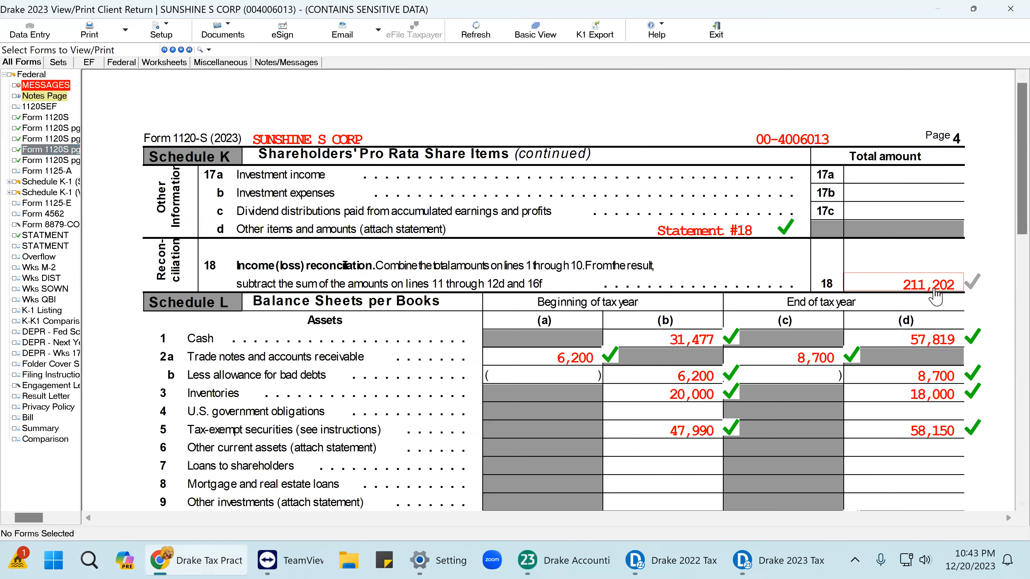
scroll(749, 186, "down", 5)
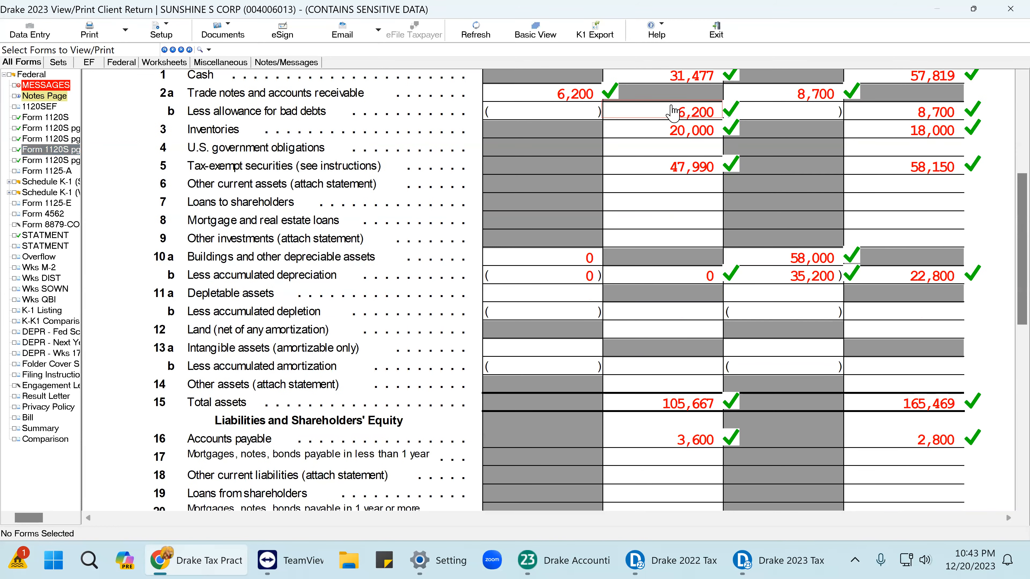
scroll(749, 186, "down", 4)
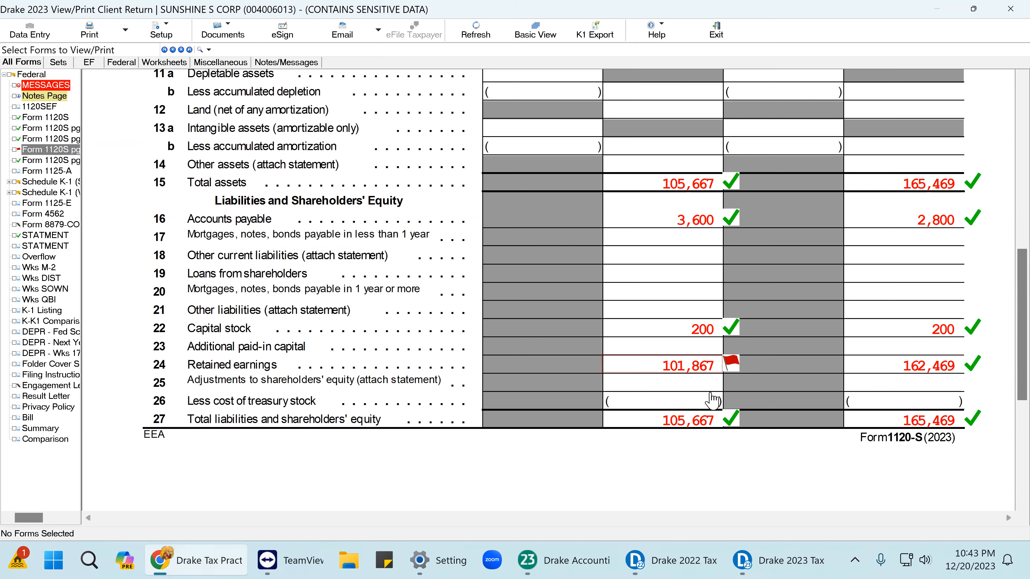
scroll(712, 401, "down", 1)
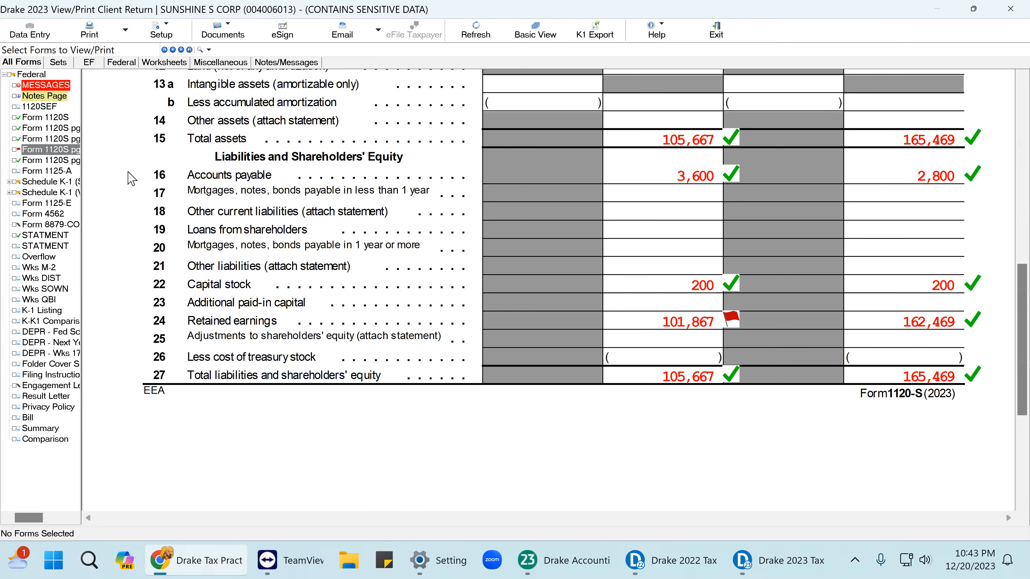
left_click(80, 162)
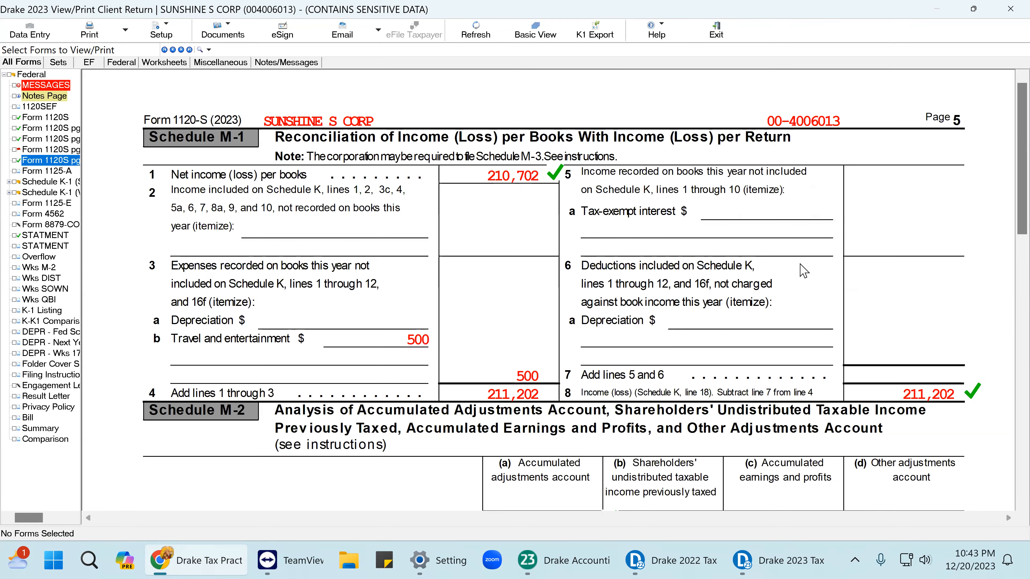
Toggle the review mark on the 96,867 opening balance, revisit page 4, and return to data entry.
scroll(790, 276, "down", 1)
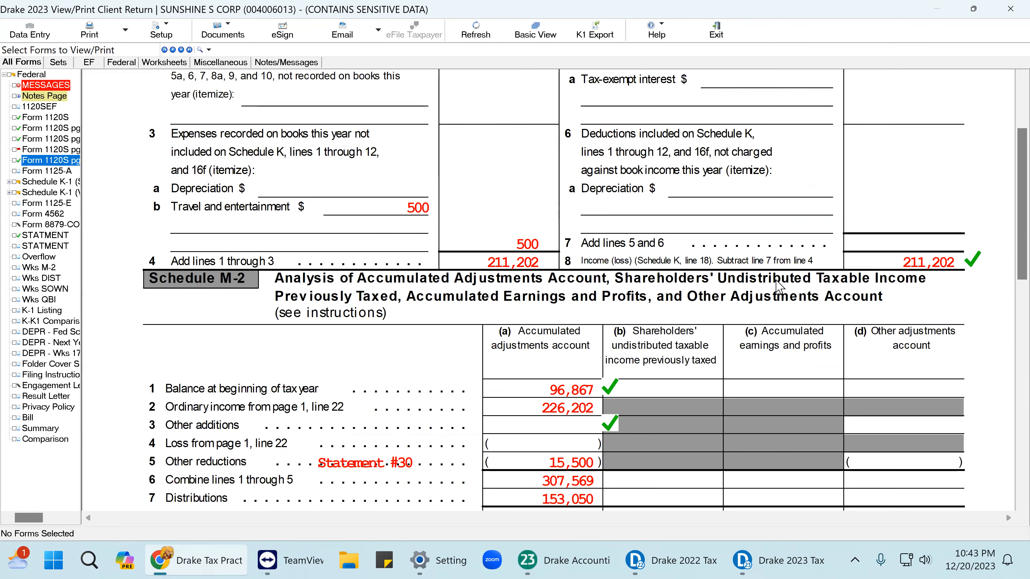
left_click(597, 391)
left_click(598, 392)
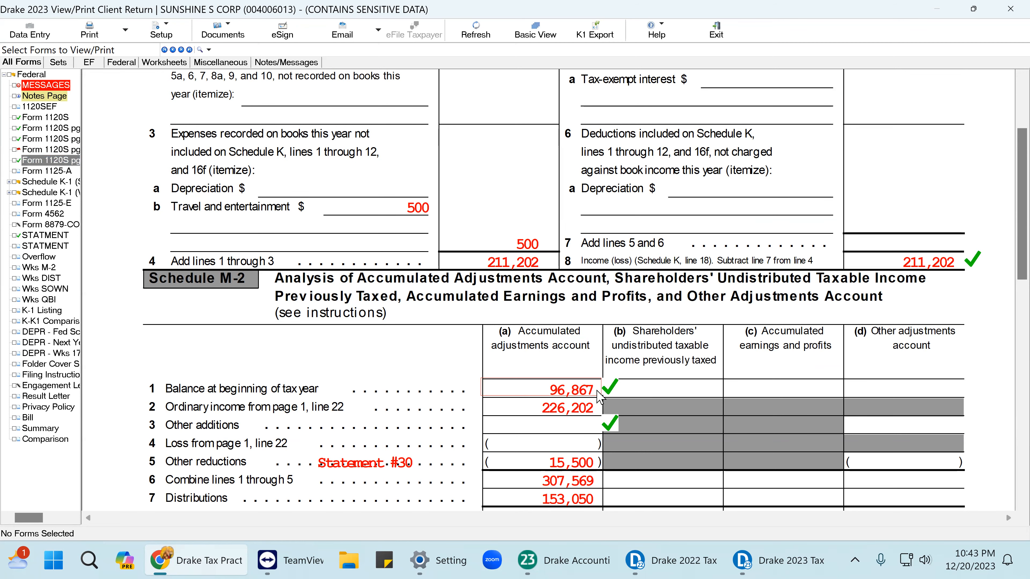
scroll(598, 392, "up", 3)
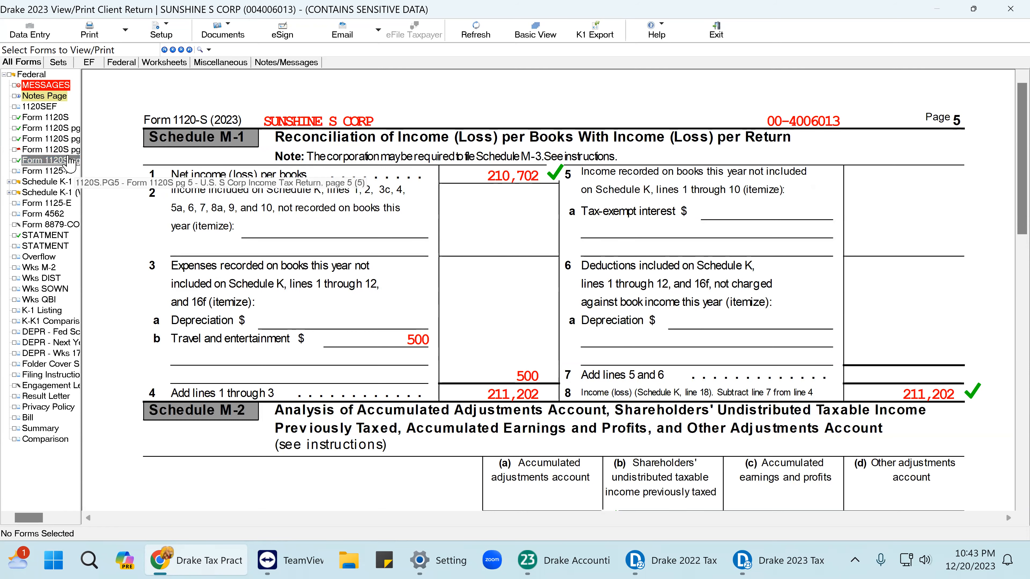
left_click(48, 150)
scroll(716, 345, "down", 10)
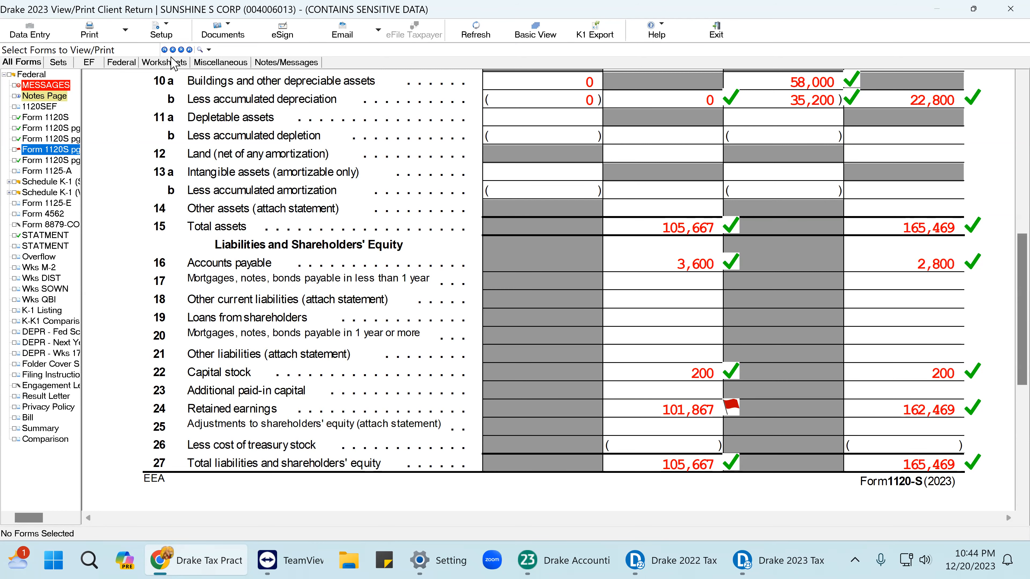
left_click(28, 32)
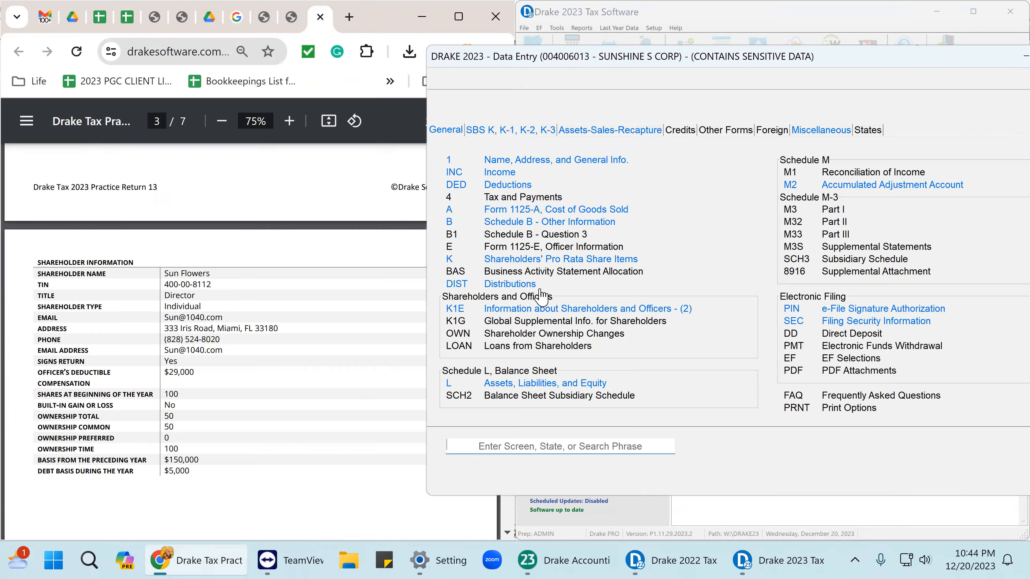
Change Schedule M-2 line 1(a) to 101867, then recalculate and view the return past the Florida error.
left_click(871, 186)
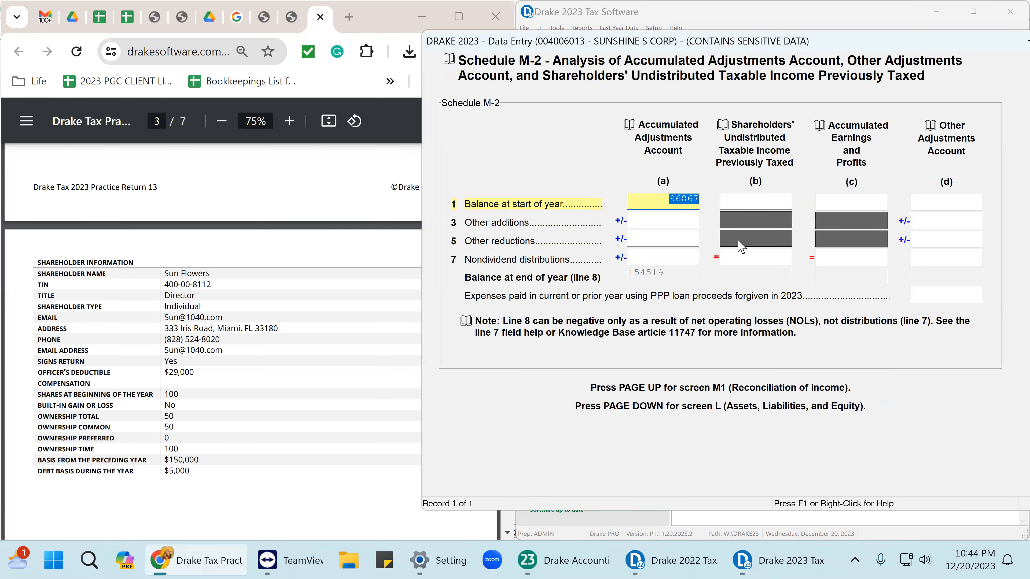
type("101")
key("Tab")
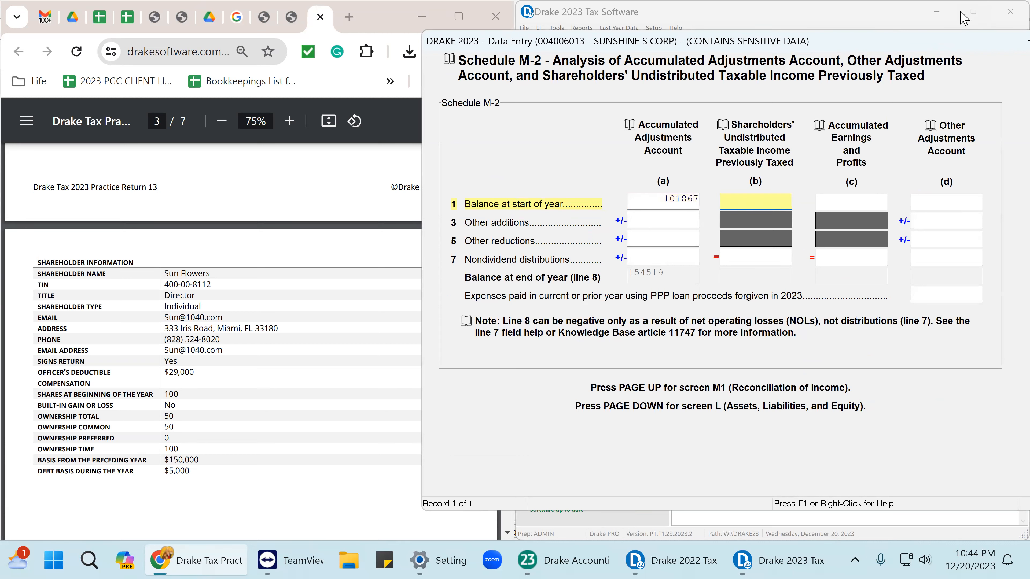
mouse_move(904, 42)
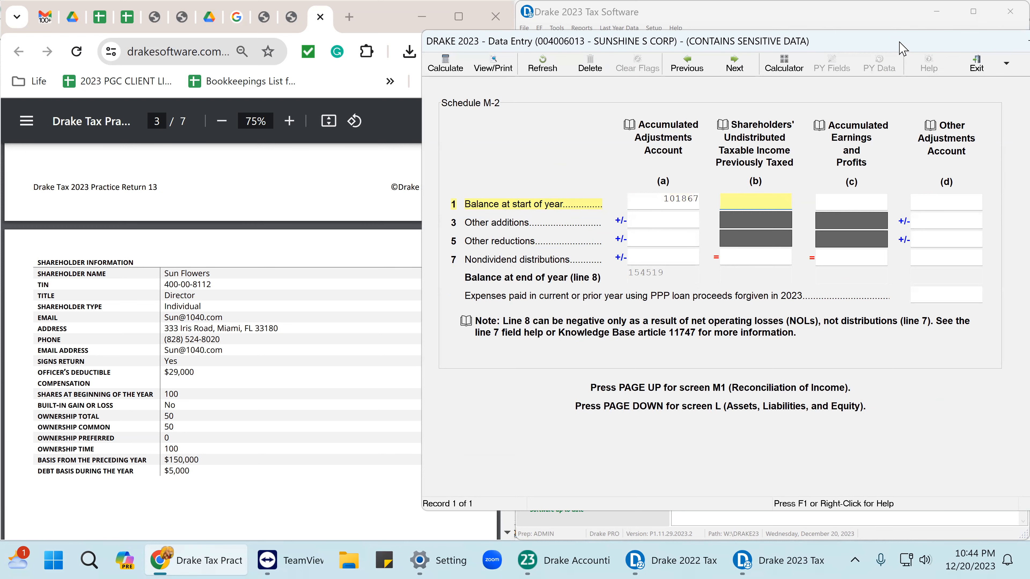
left_click_drag(904, 48, 756, 53)
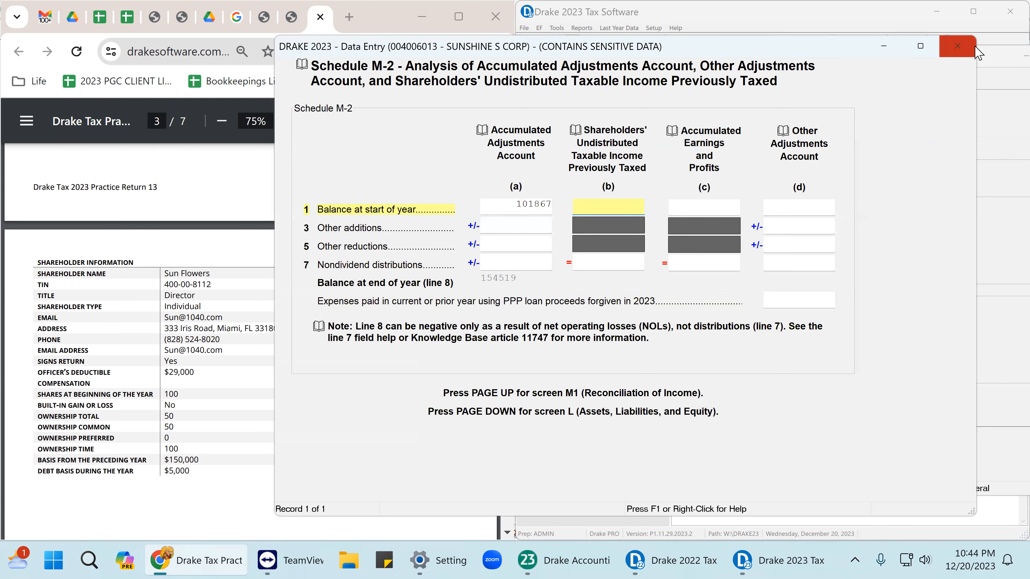
left_click(957, 48)
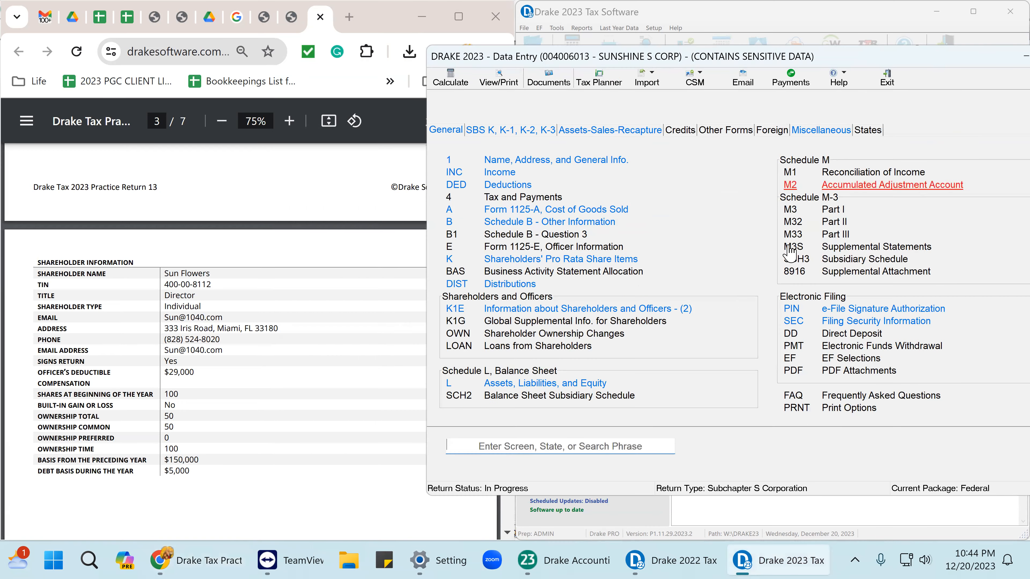
left_click(497, 77)
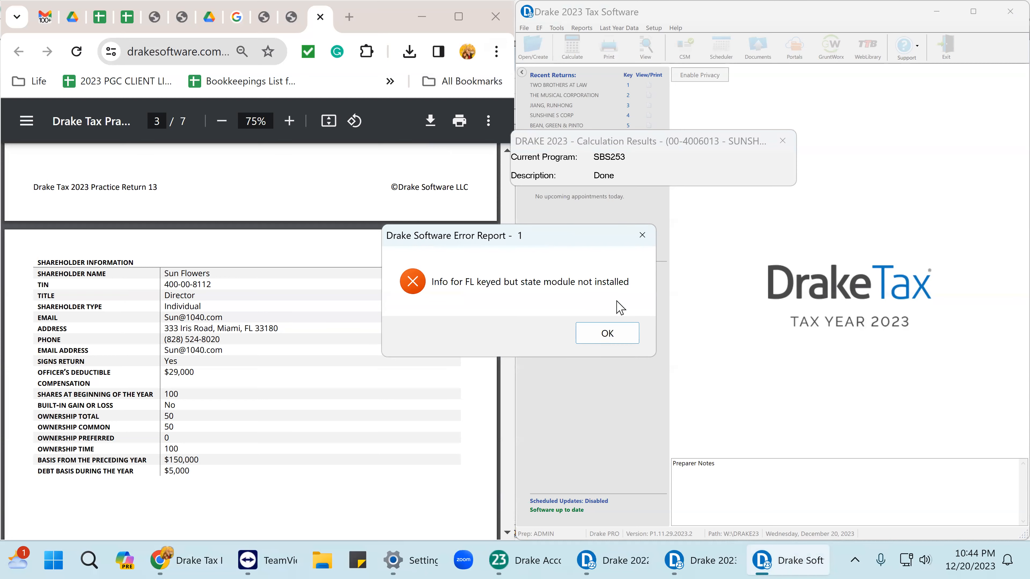
left_click(603, 335)
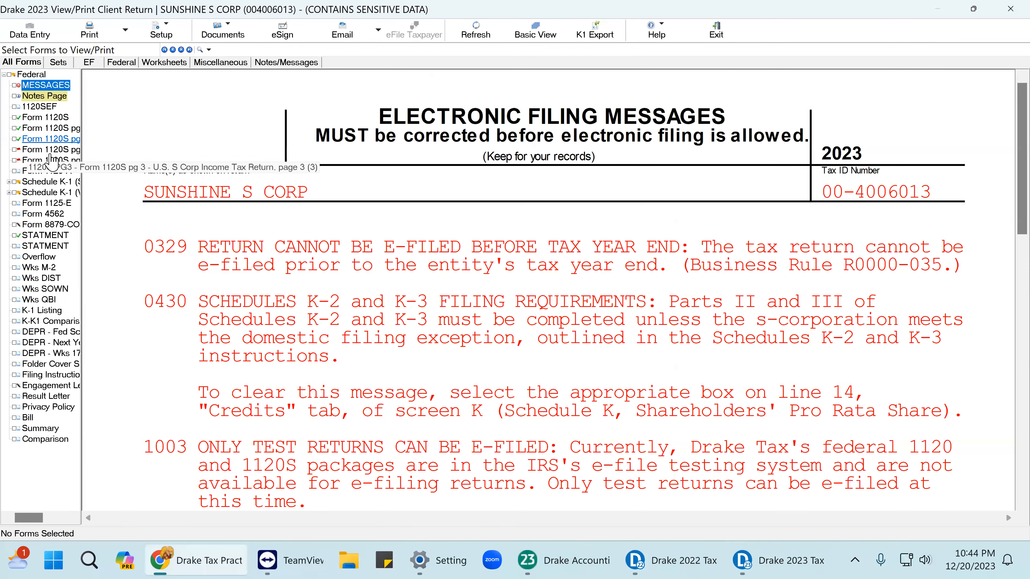
Mark the Schedule L beginning retained earnings of 101,867 on page 4 as reviewed.
left_click(73, 160)
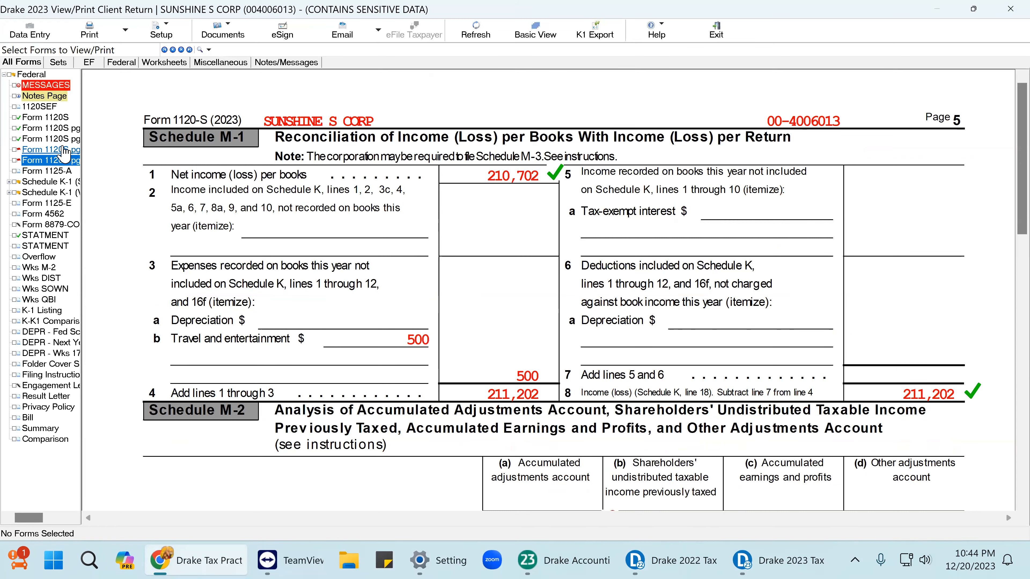
left_click(64, 150)
scroll(732, 351, "down", 10)
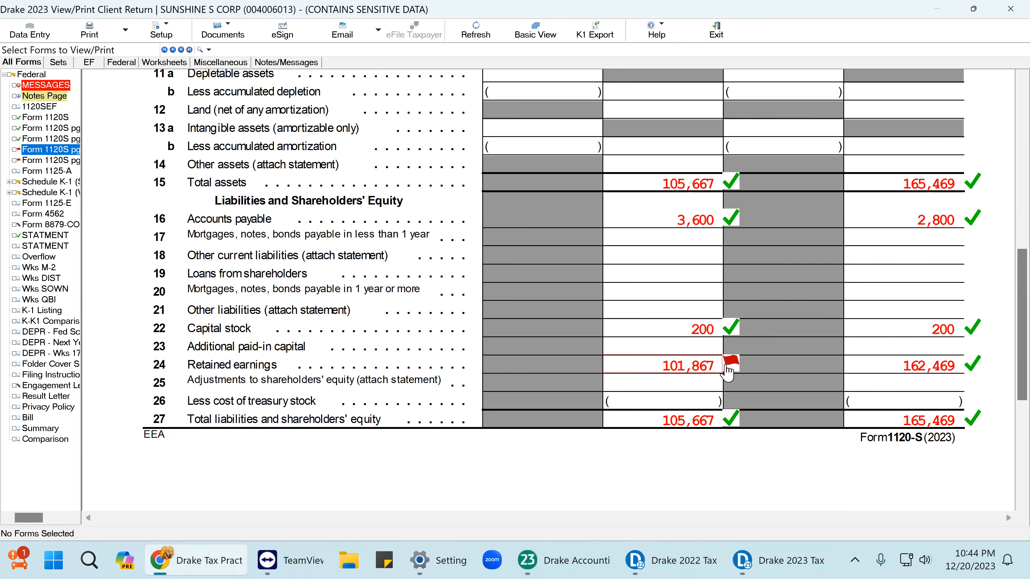
left_click(726, 366)
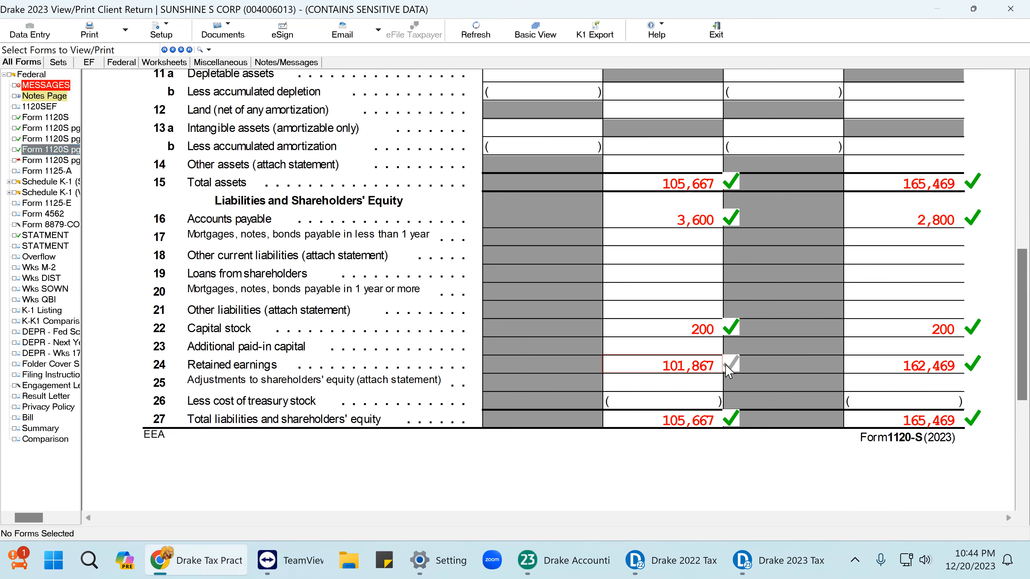
scroll(745, 325, "up", 7)
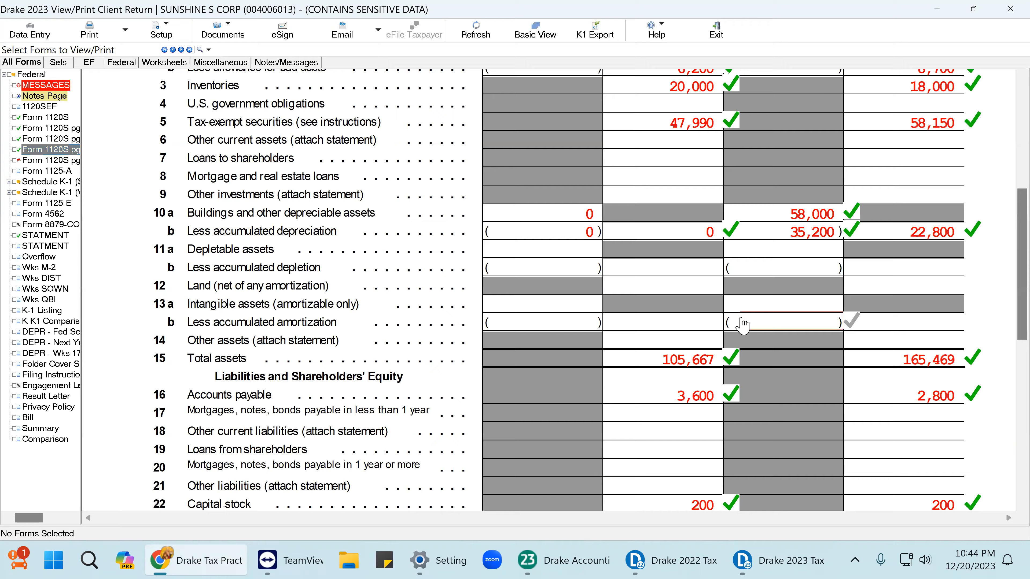
scroll(744, 324, "down", 5)
scroll(742, 325, "down", 1)
scroll(745, 325, "down", 3)
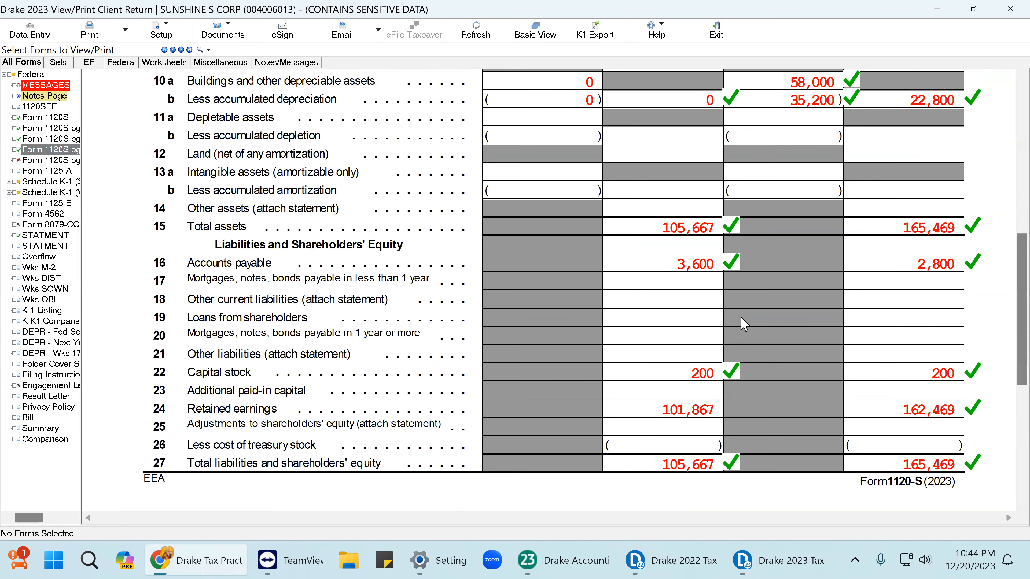
left_click(717, 422)
scroll(554, 349, "down", 5)
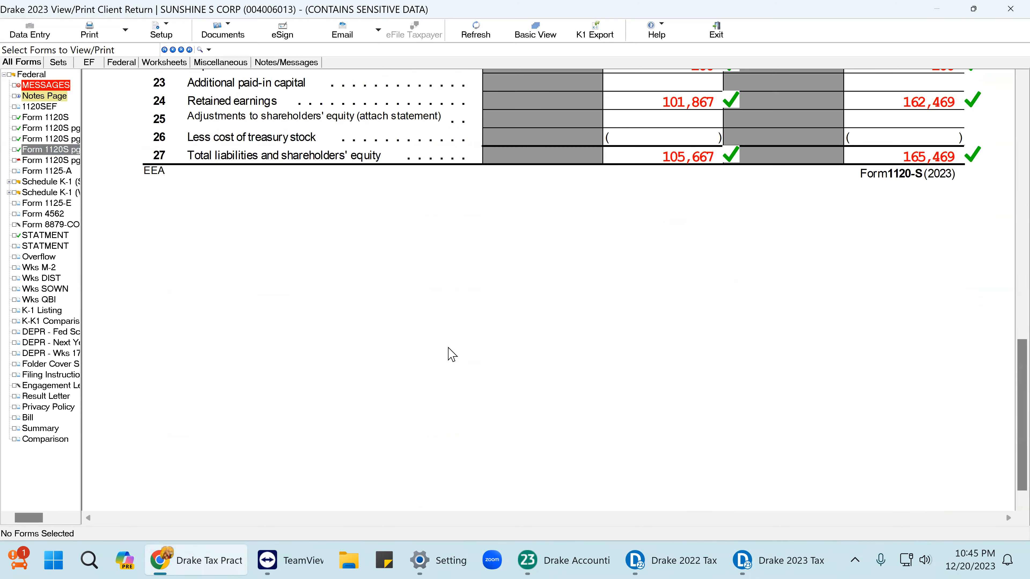
Clear the review flag on the Schedule M-2 line 1 beginning balance on page 5.
left_click(48, 160)
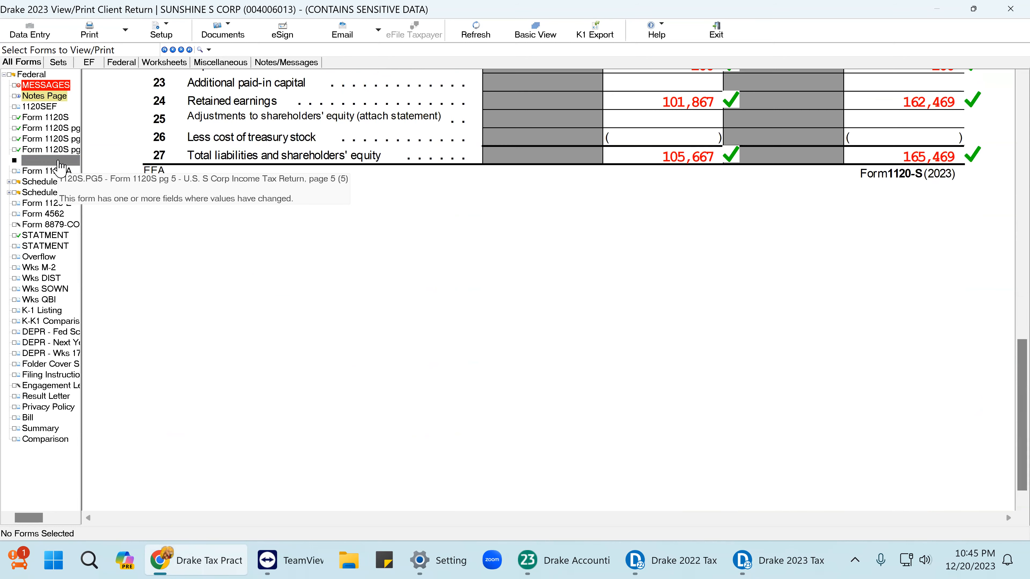
scroll(661, 313, "down", 5)
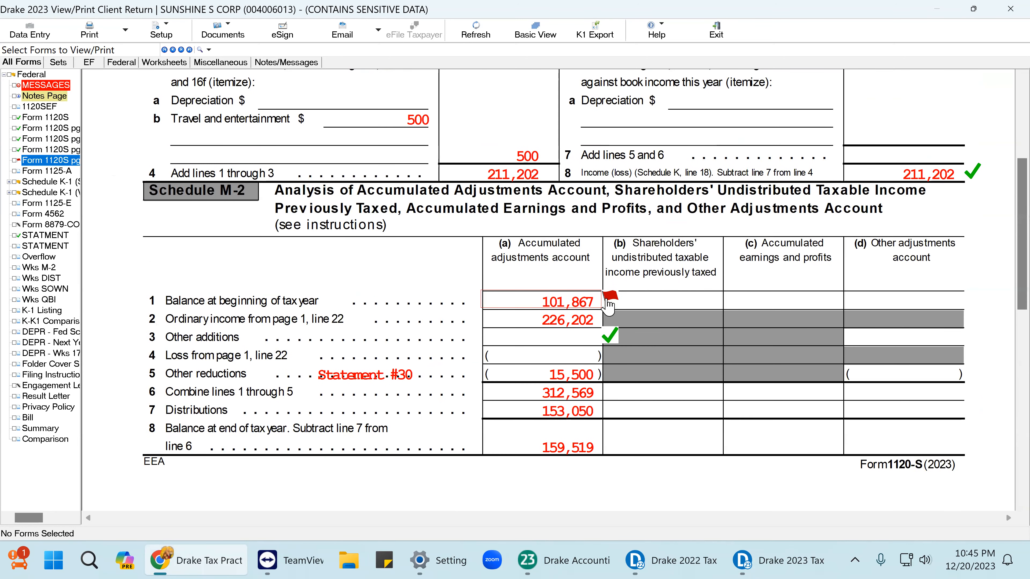
left_click(610, 299)
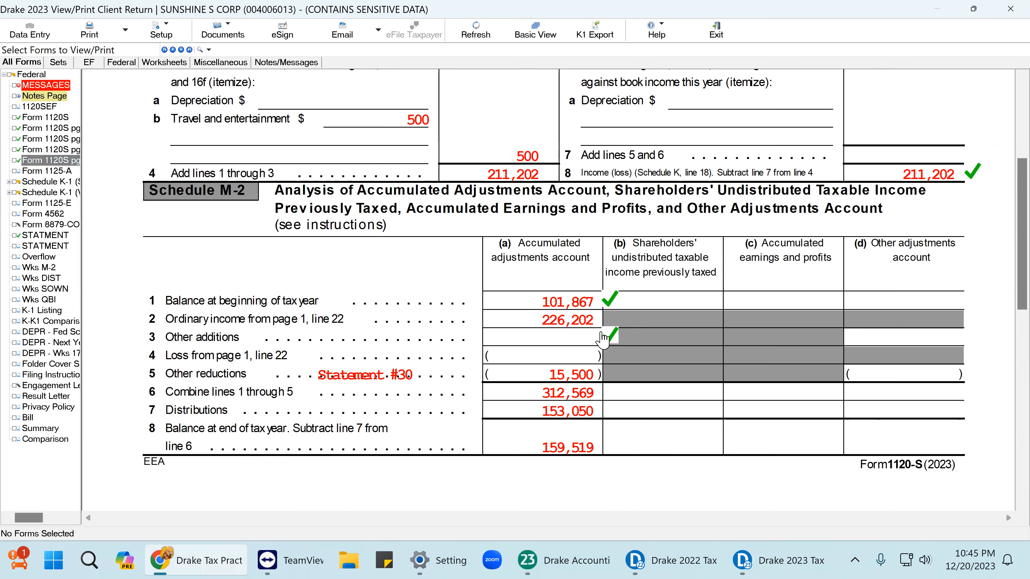
scroll(771, 406, "up", 5)
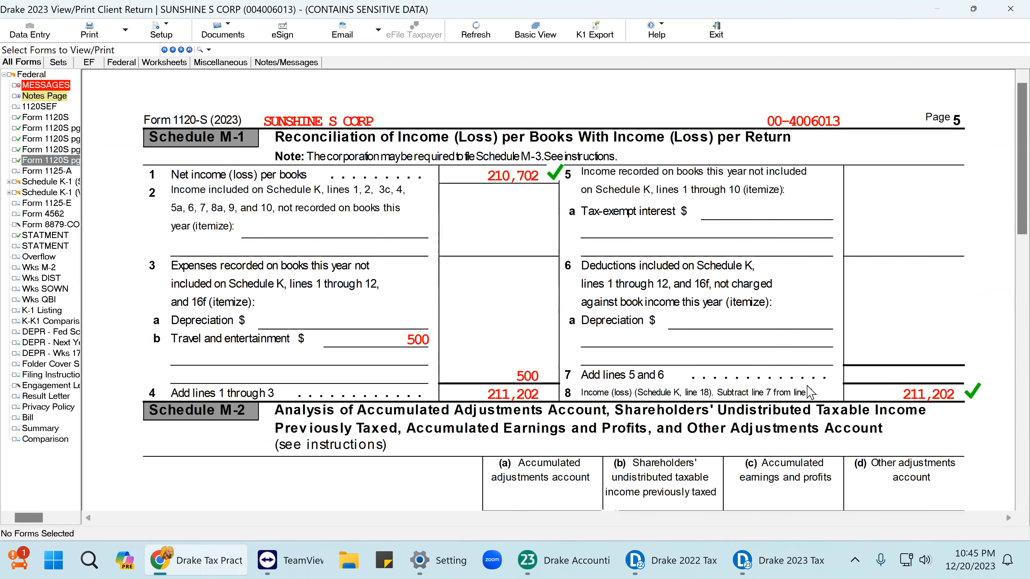
Flag the 162,469 year-end retained earnings for review and recheck Schedule M-2 on page 5.
left_click(45, 150)
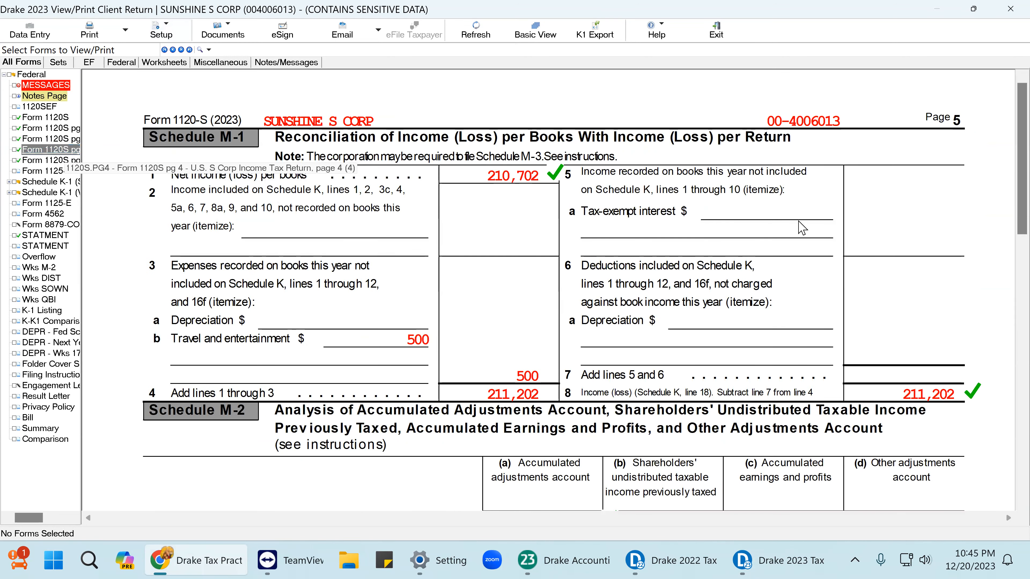
scroll(997, 416, "down", 8)
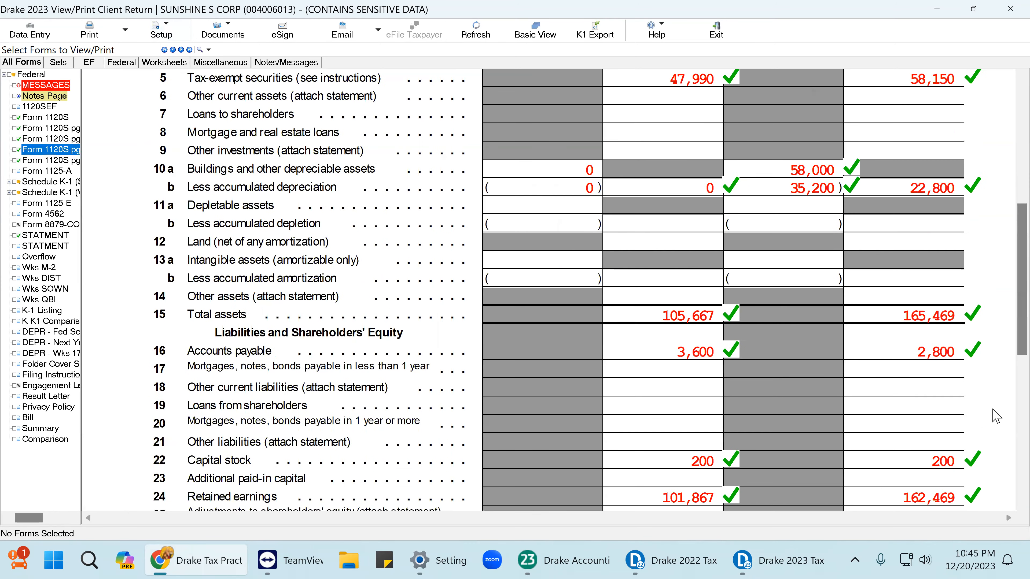
scroll(997, 416, "down", 2)
left_click(964, 410)
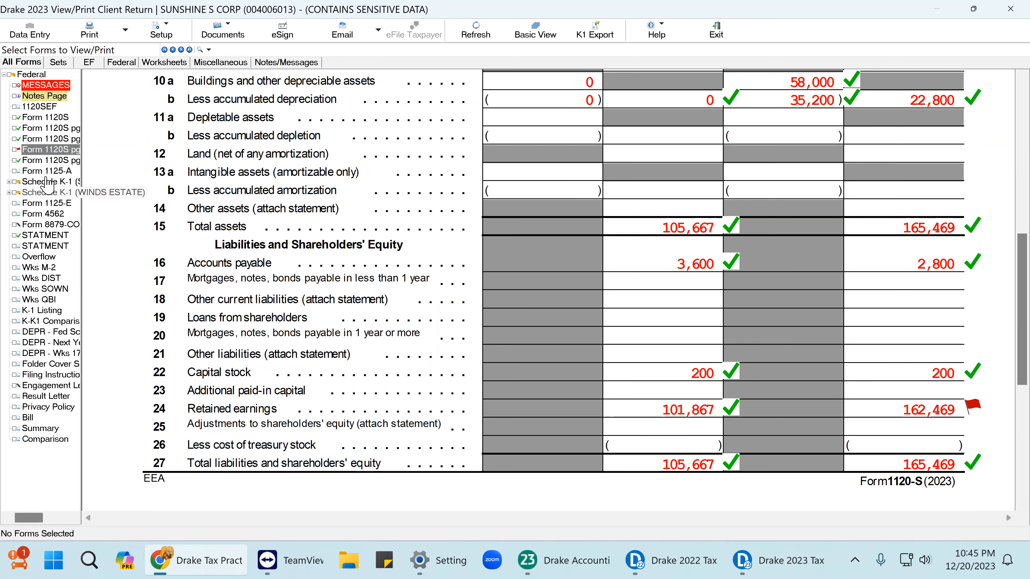
left_click(49, 160)
scroll(569, 286, "down", 5)
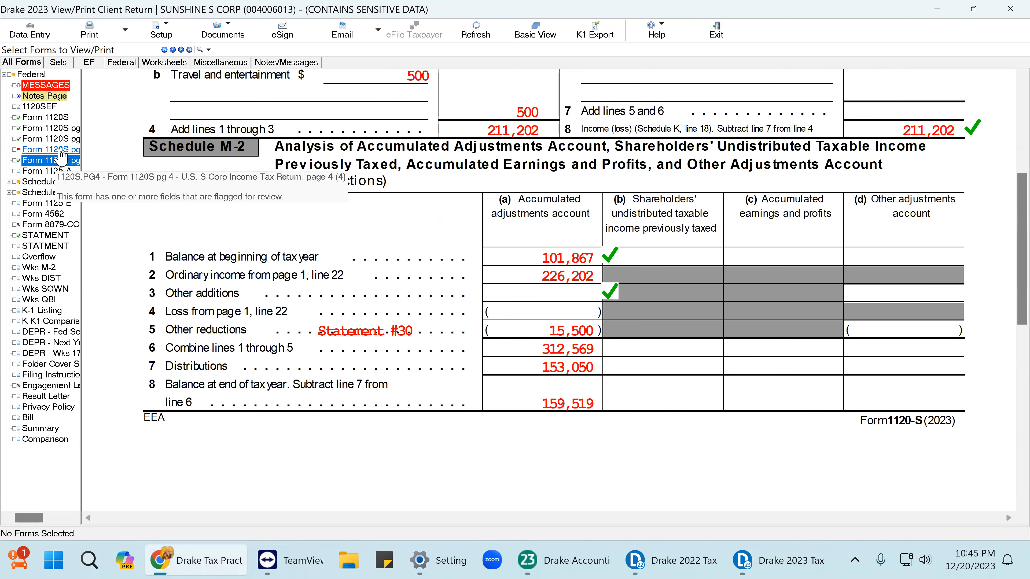
left_click(53, 149)
scroll(857, 297, "down", 10)
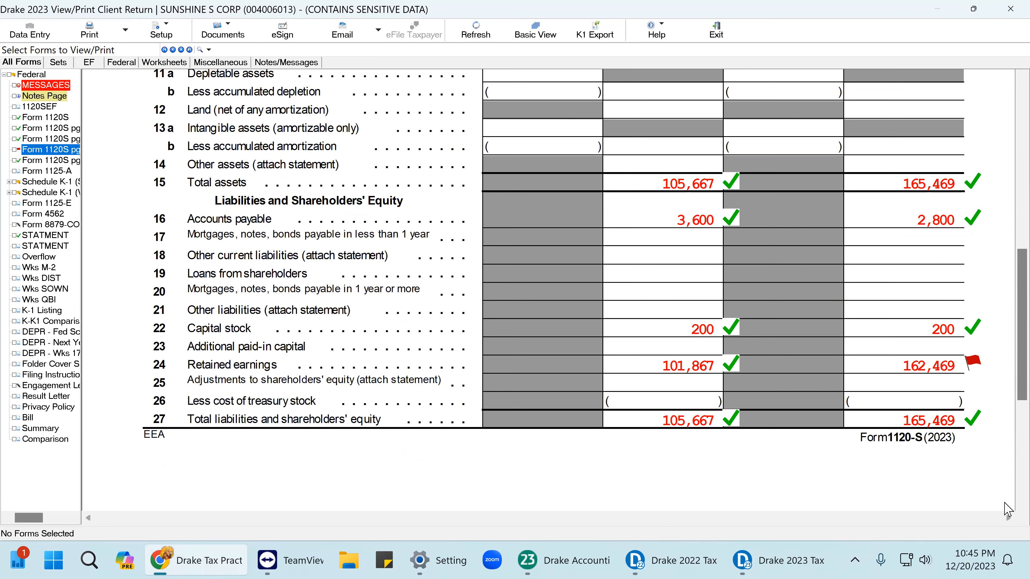
left_click(64, 162)
scroll(460, 271, "down", 5)
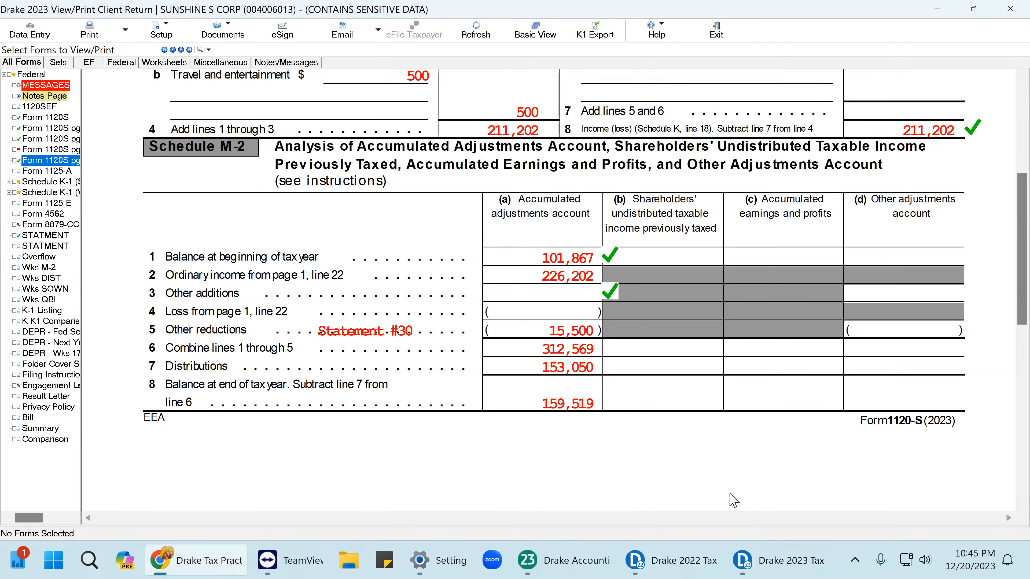
On the distributions screen, clear the second distribution's 100000 amount.
left_click(33, 31)
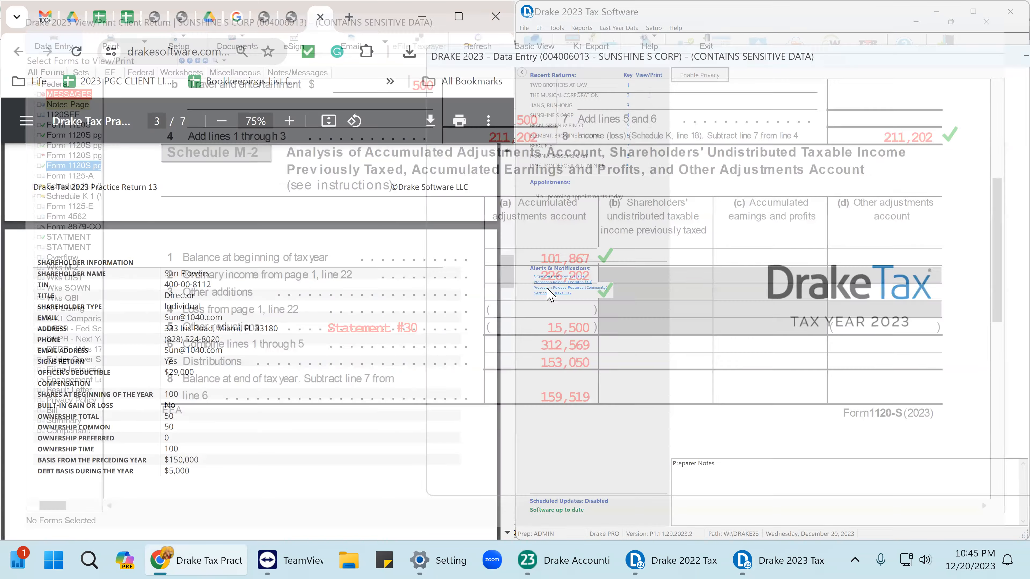
left_click(510, 284)
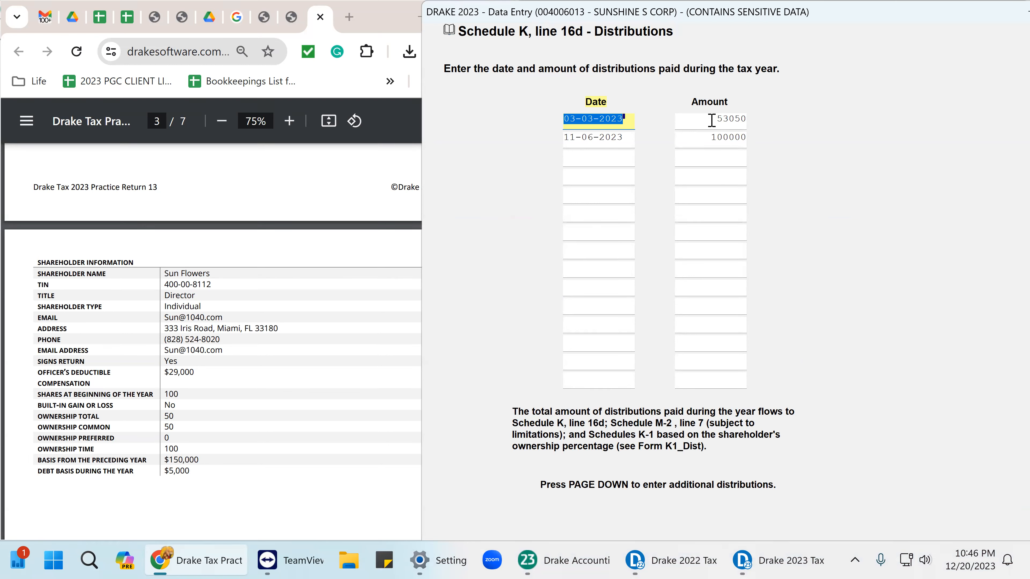
left_click(707, 141)
key("super+c")
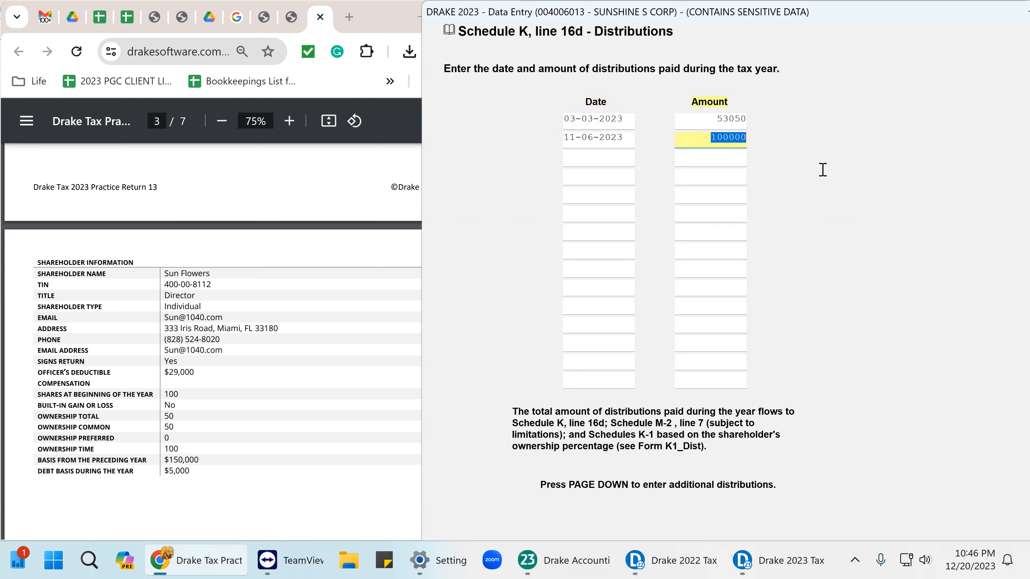
right_click(727, 142)
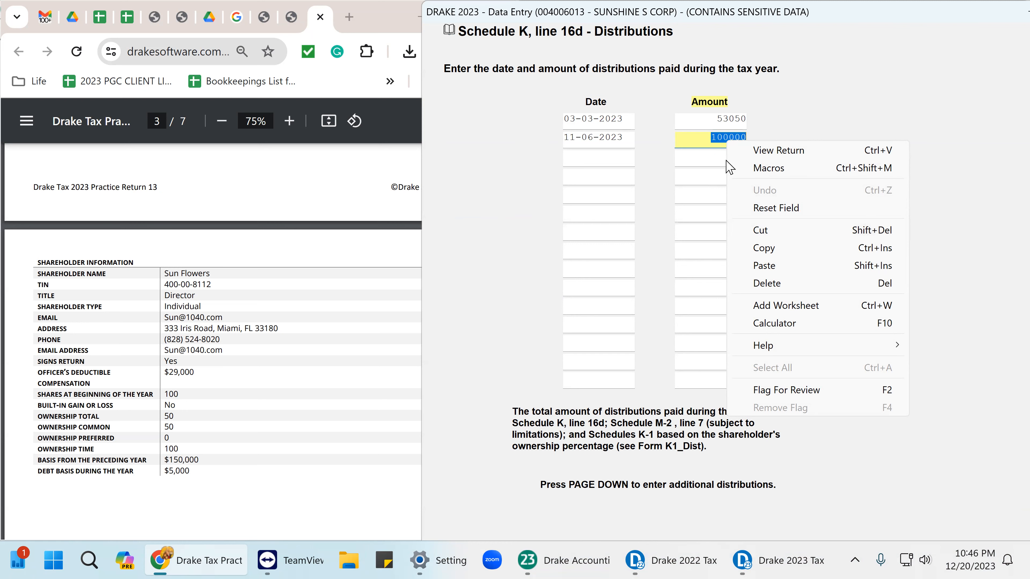
left_click(762, 230)
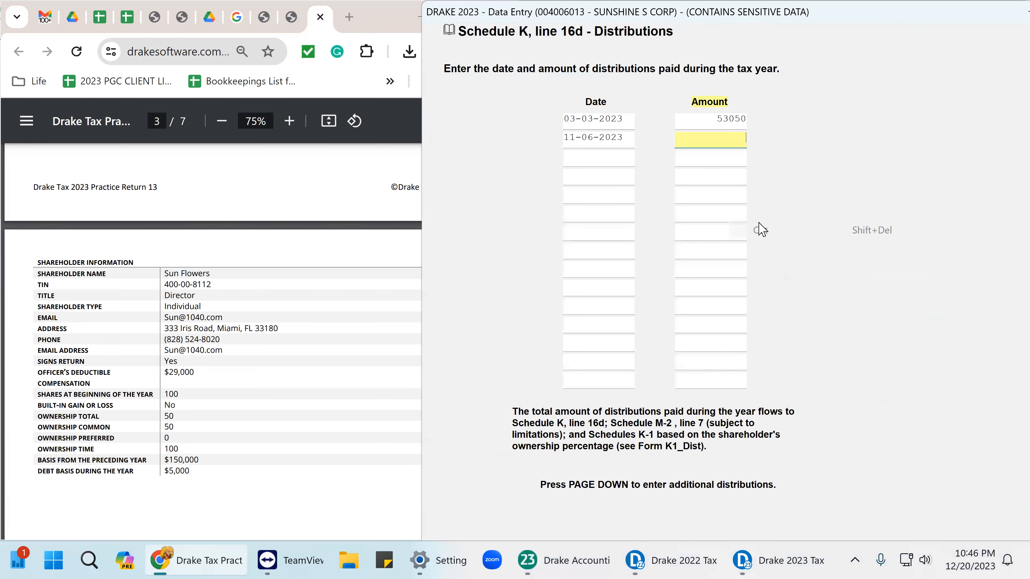
Itemize that distribution in a detail worksheet as 100000 and -2950, then recalculate the return.
key("ctrl+w")
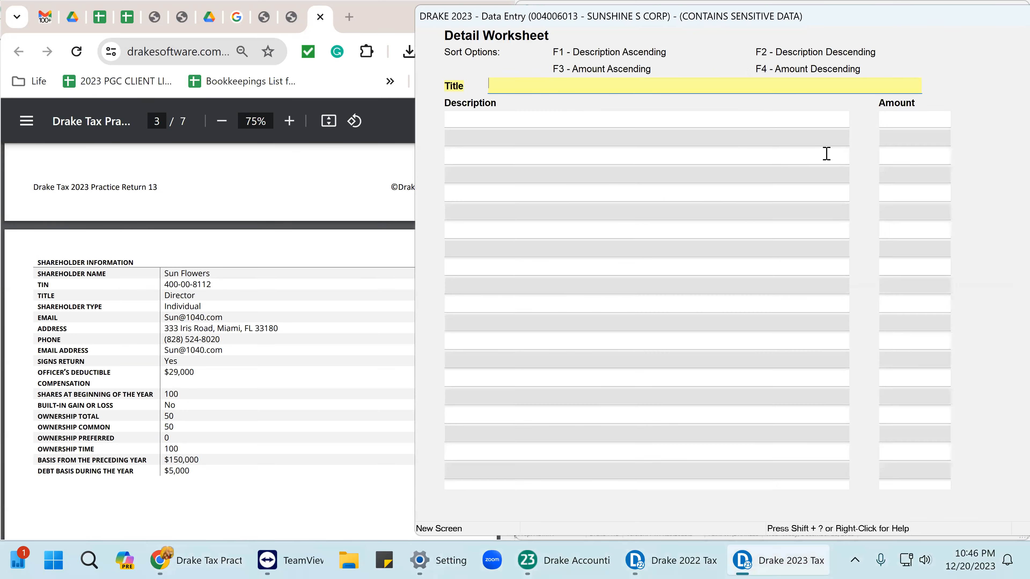
left_click(909, 122)
right_click(909, 122)
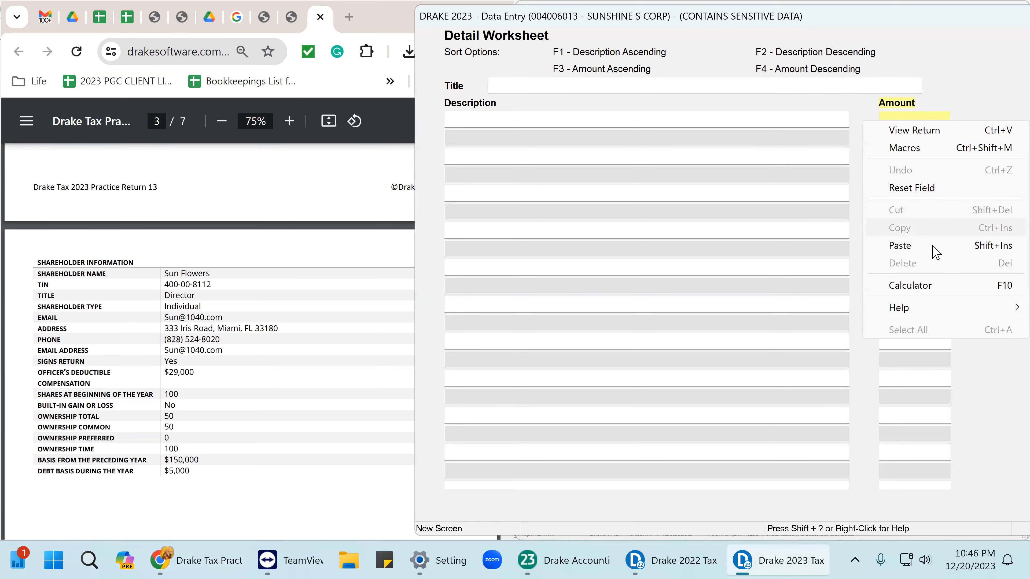
left_click(906, 246)
key("Return")
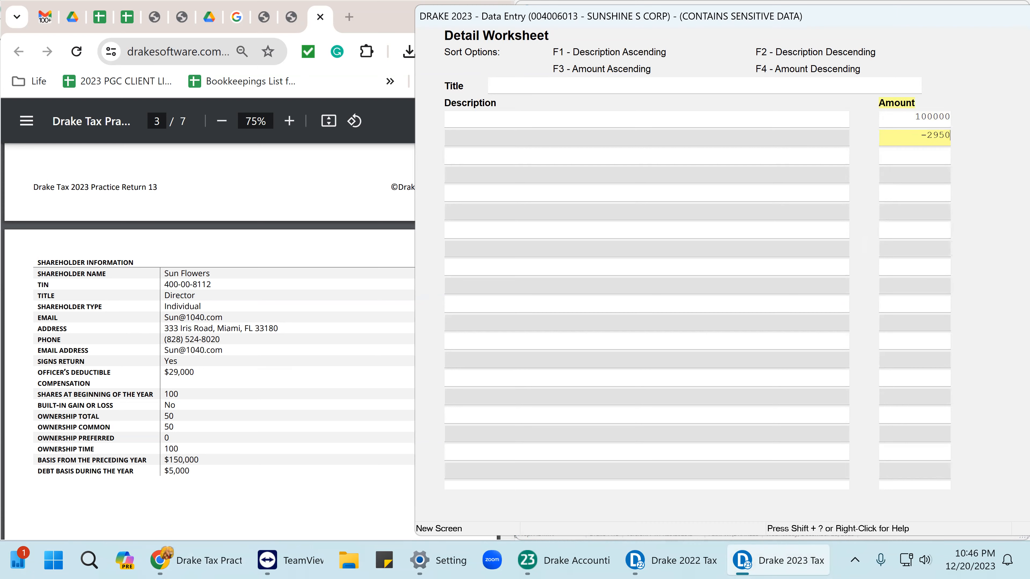
type("-2950")
key("Return")
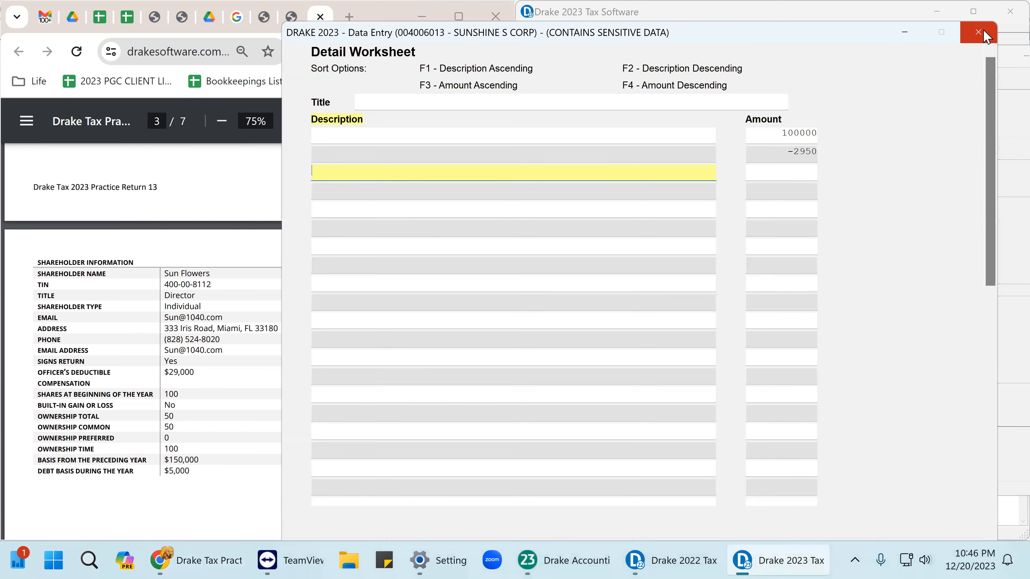
left_click(984, 32)
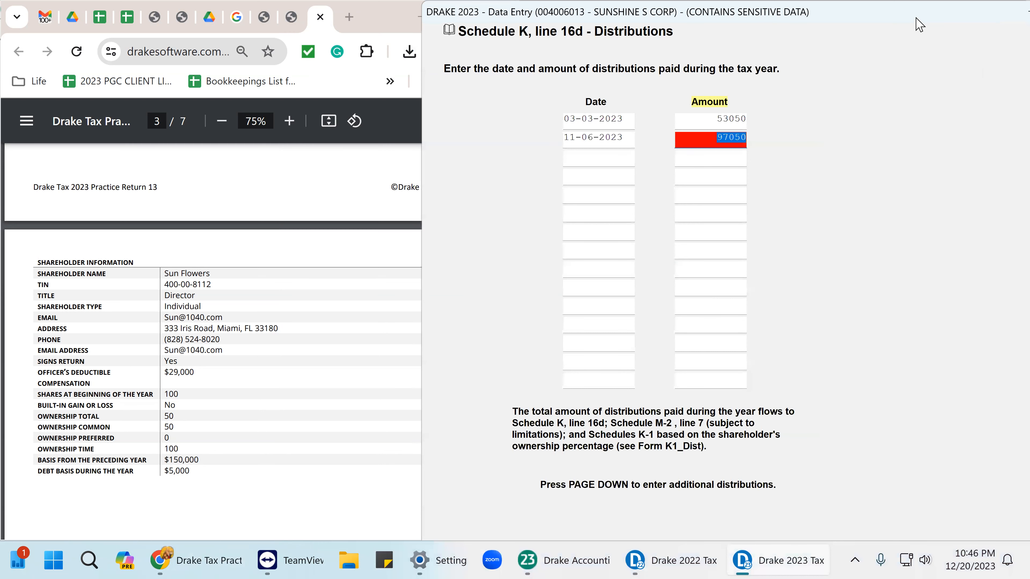
key("Escape")
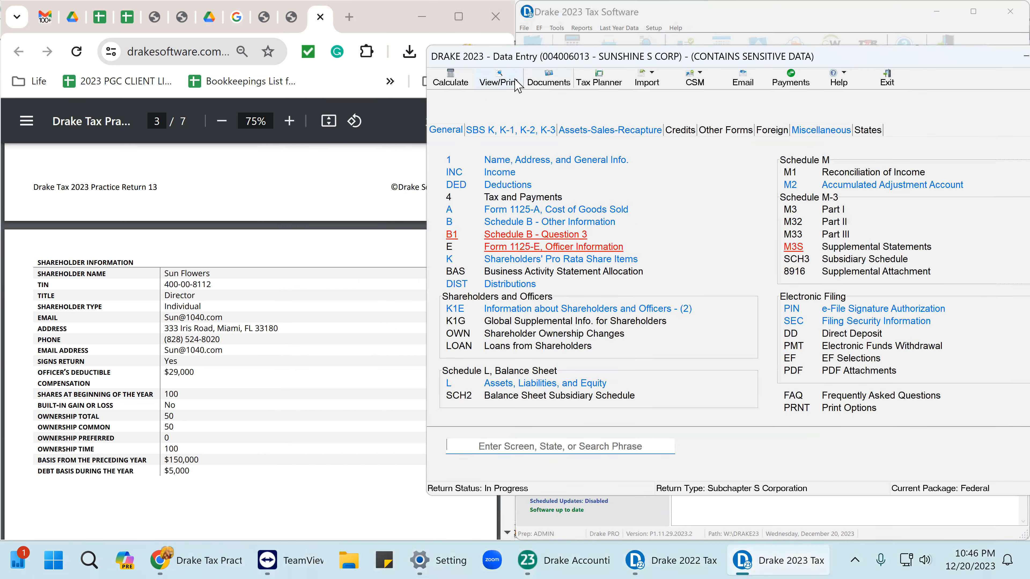
left_click(510, 81)
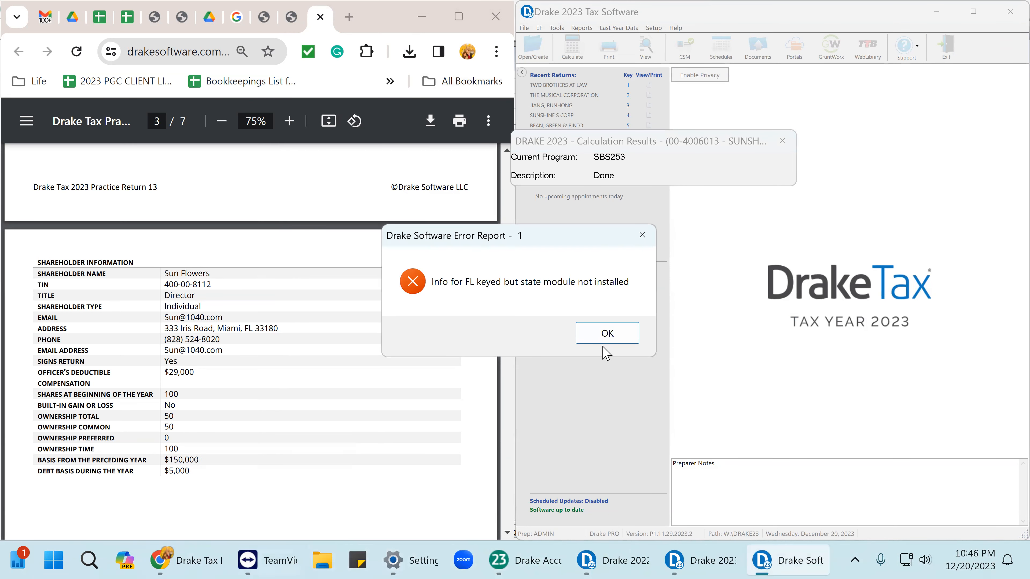
Dismiss the state error, check Form 1120-S pages 4–5, and mark retained earnings 162,469 reviewed.
left_click(606, 334)
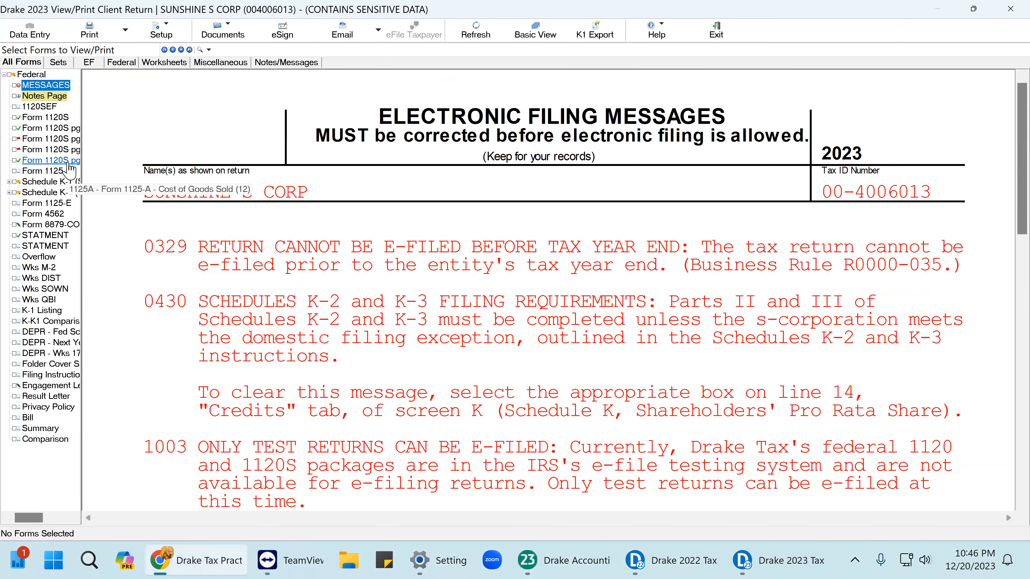
left_click(69, 161)
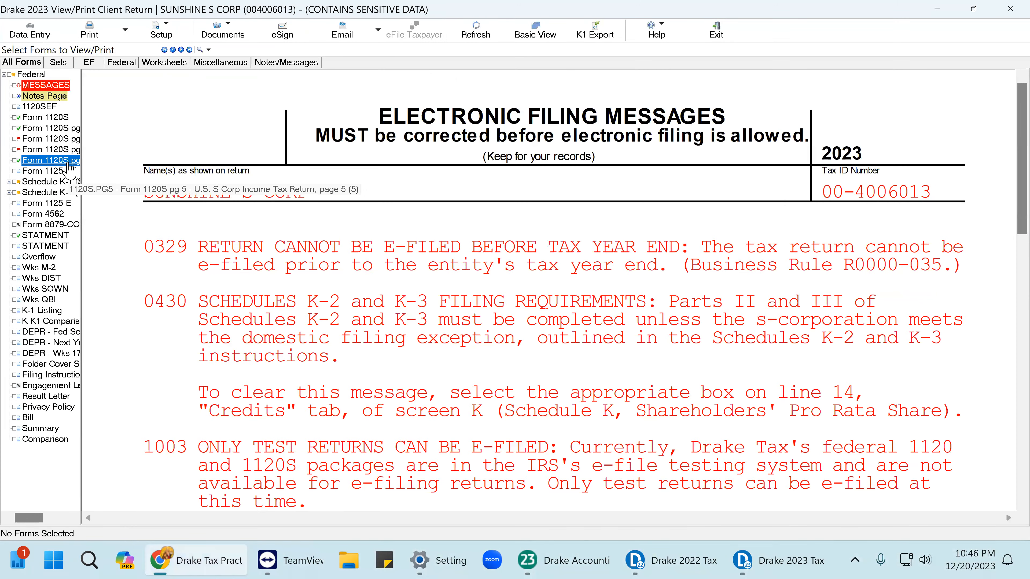
scroll(657, 390, "down", 5)
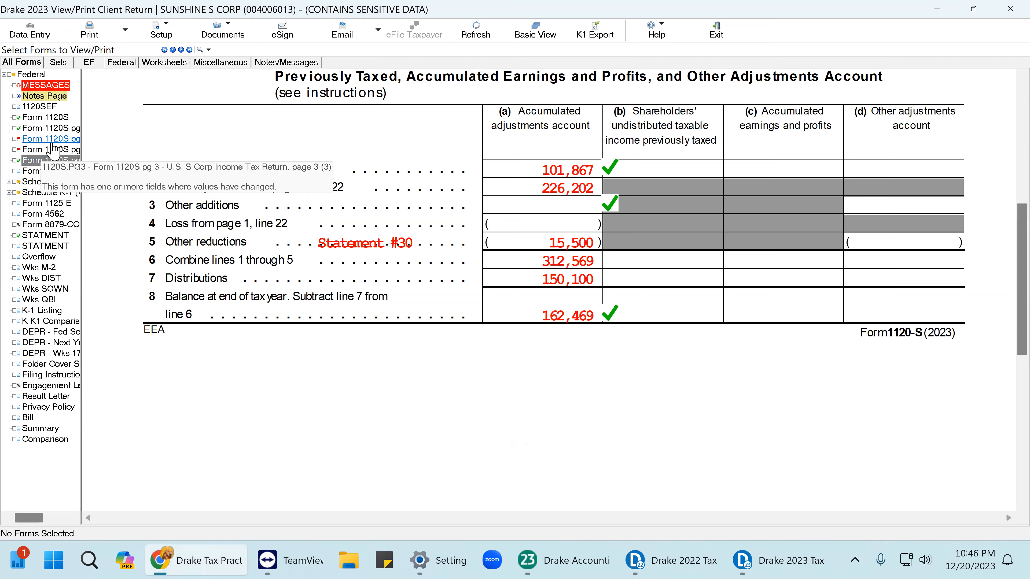
left_click(56, 151)
scroll(967, 323, "down", 3)
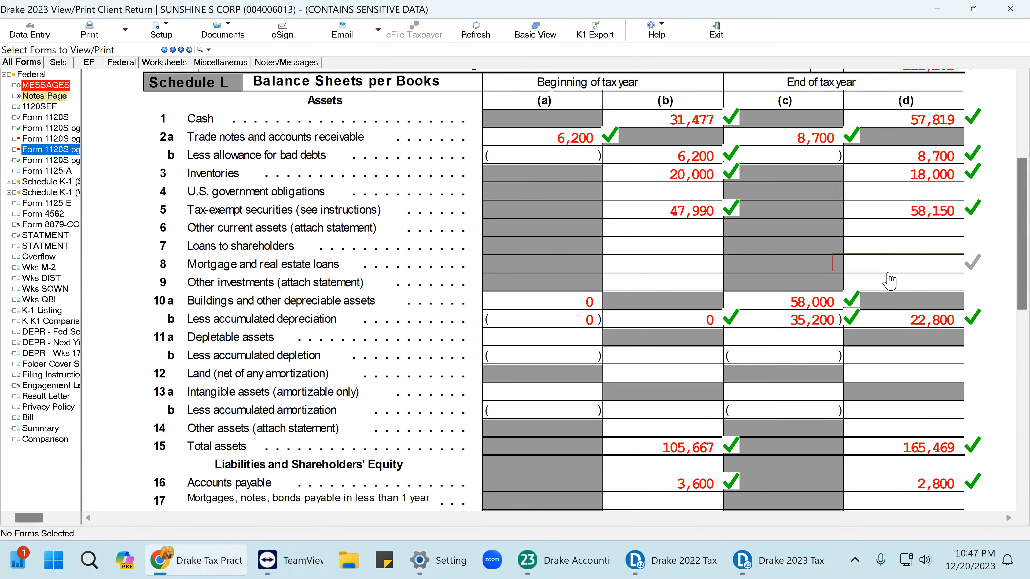
scroll(967, 323, "down", 4)
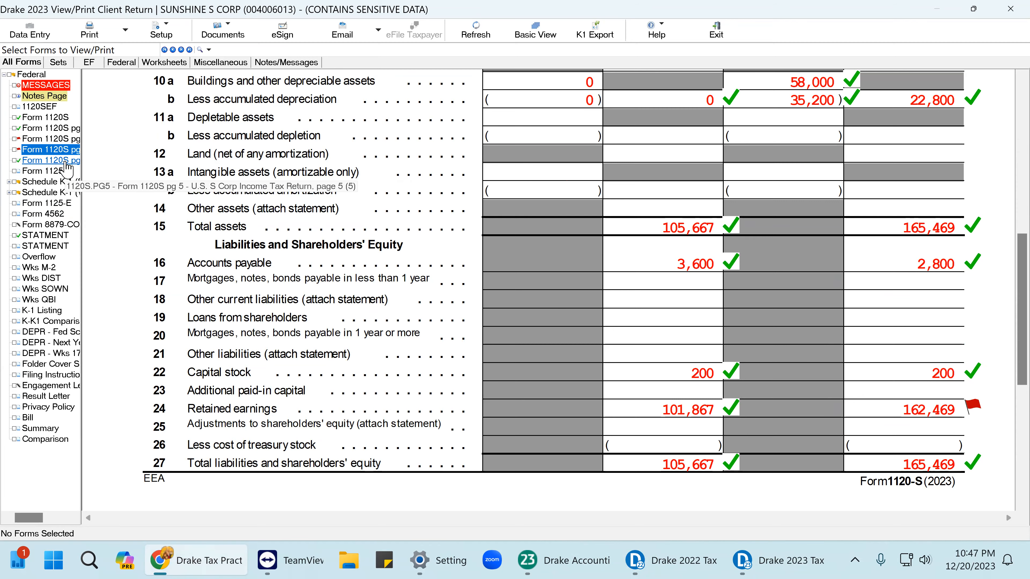
left_click(51, 160)
scroll(599, 354, "down", 5)
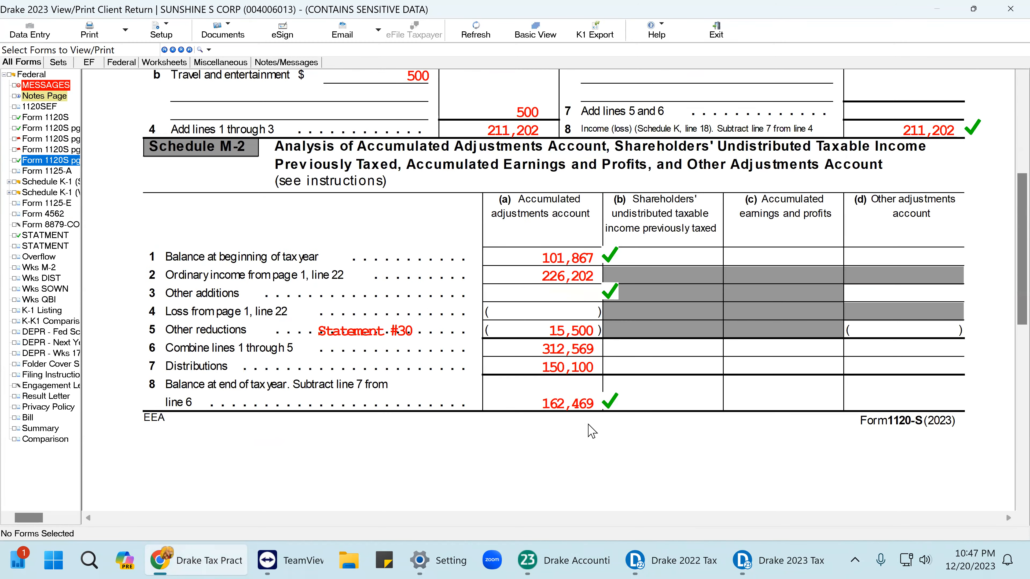
left_click(50, 150)
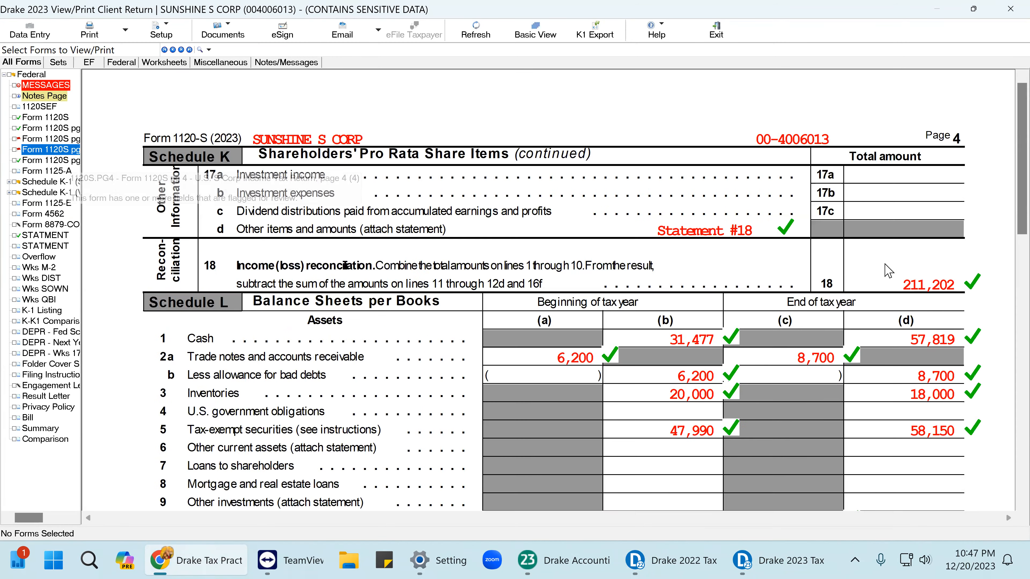
scroll(934, 385, "down", 6)
scroll(935, 386, "down", 3)
left_click(953, 411)
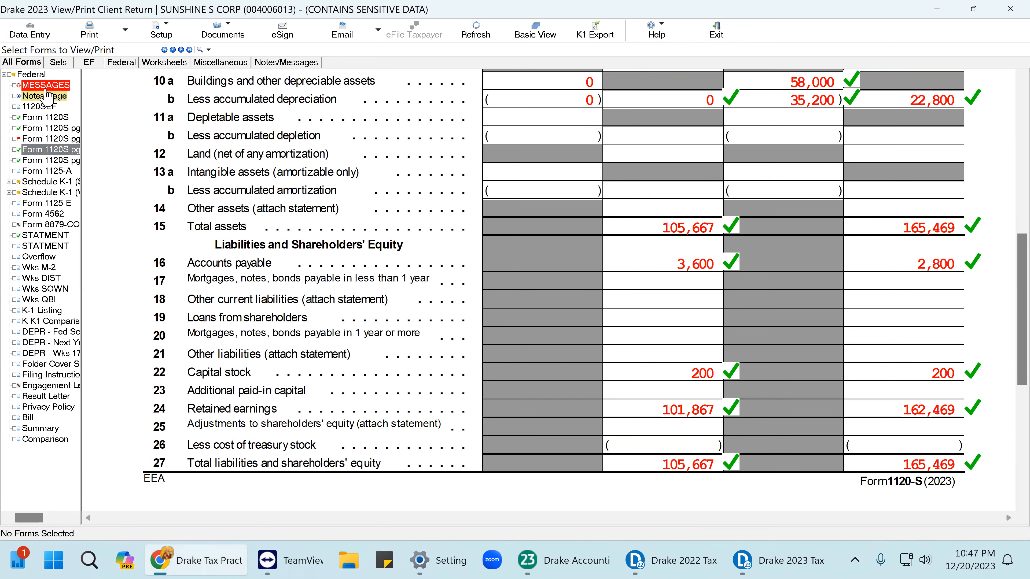
Set the review mark beside Schedule M-2 line 8 on page 5.
left_click(65, 162)
scroll(568, 300, "down", 5)
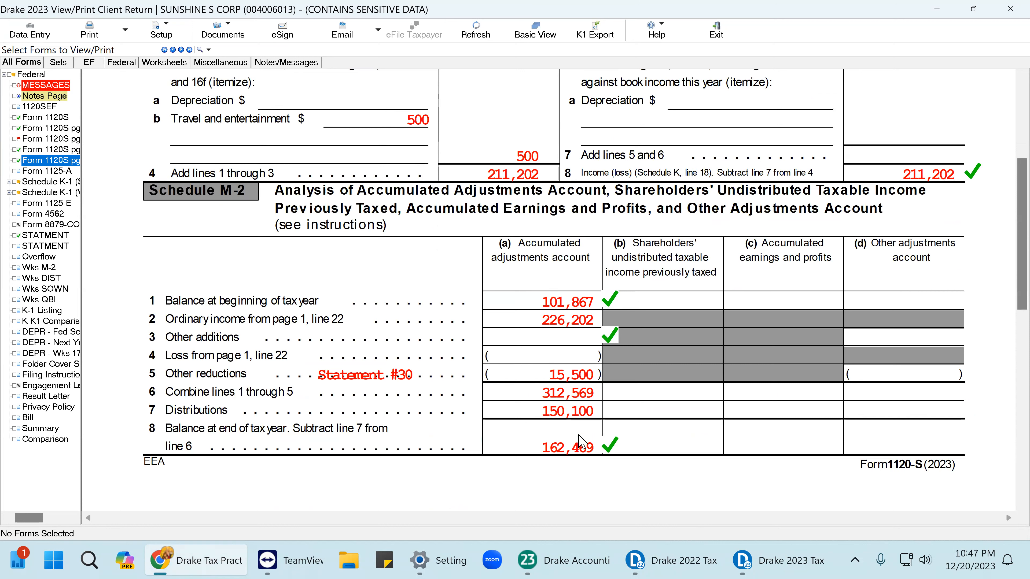
left_click(608, 451)
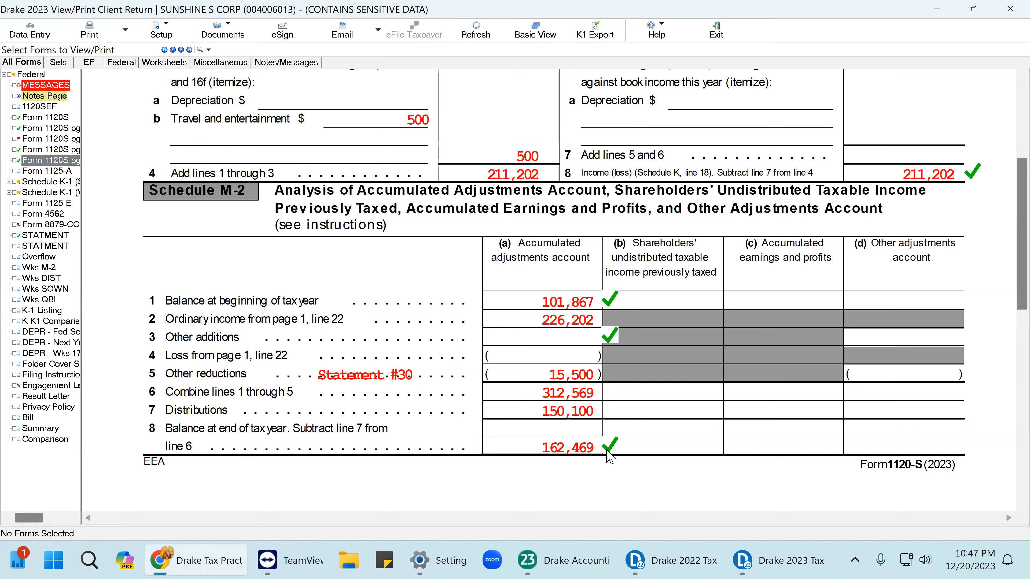
left_click(607, 450)
left_click(607, 450)
Recheck Schedule L on page 4 and display the electronic filing messages.
left_click(49, 150)
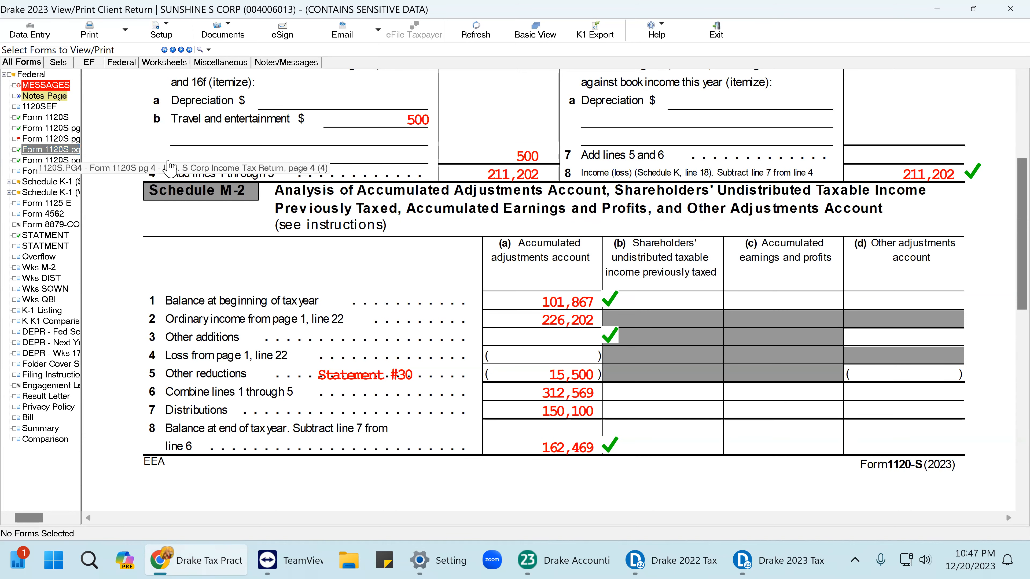
scroll(976, 406, "down", 10)
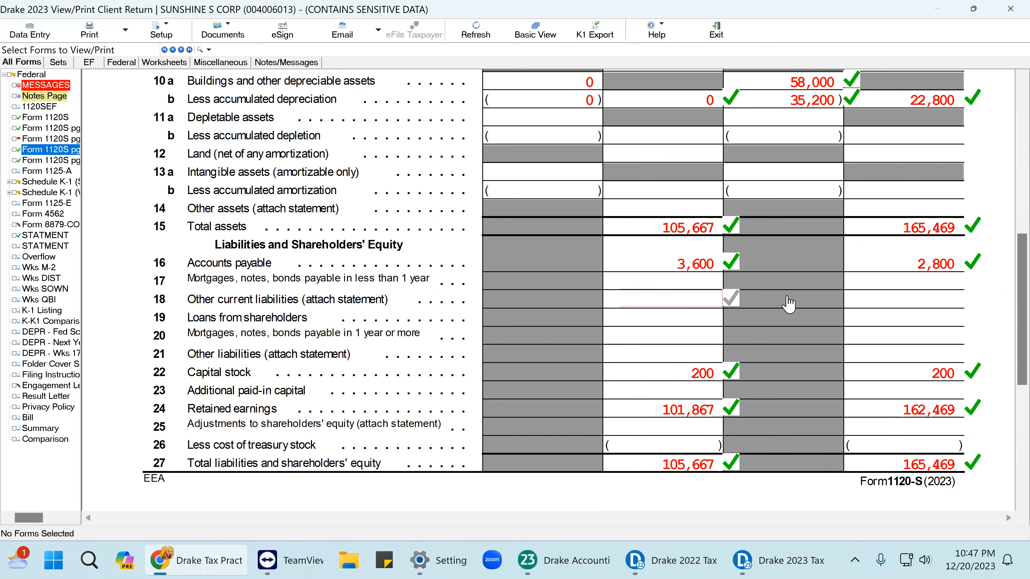
scroll(835, 276, "up", 3)
scroll(834, 277, "up", 1)
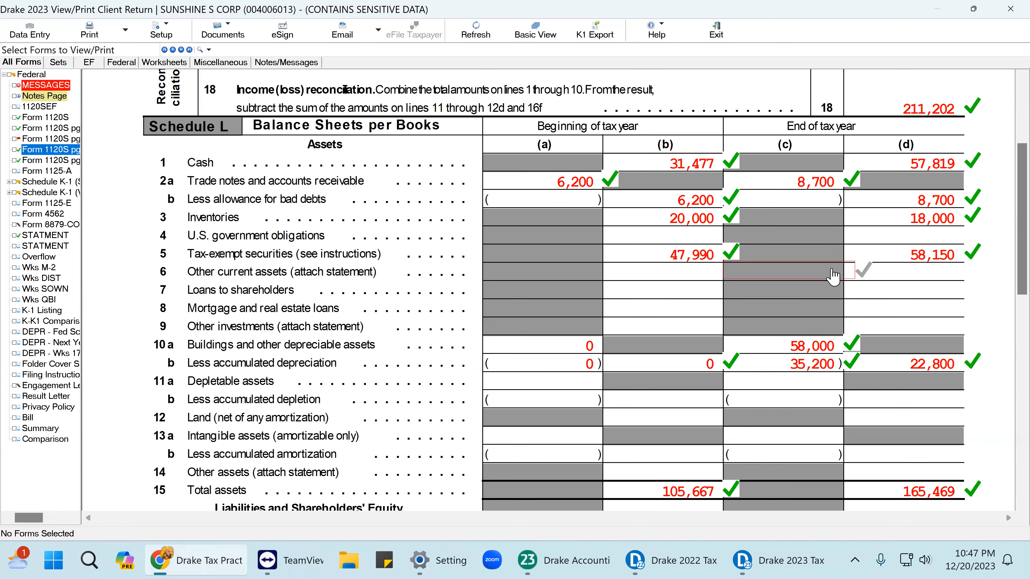
scroll(839, 276, "down", 2)
scroll(841, 276, "down", 4)
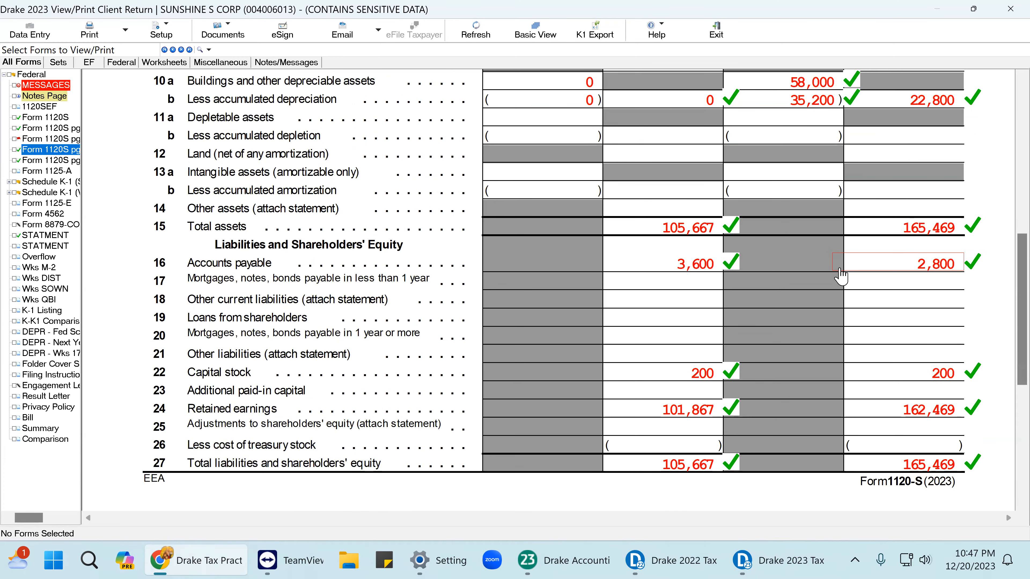
left_click(49, 85)
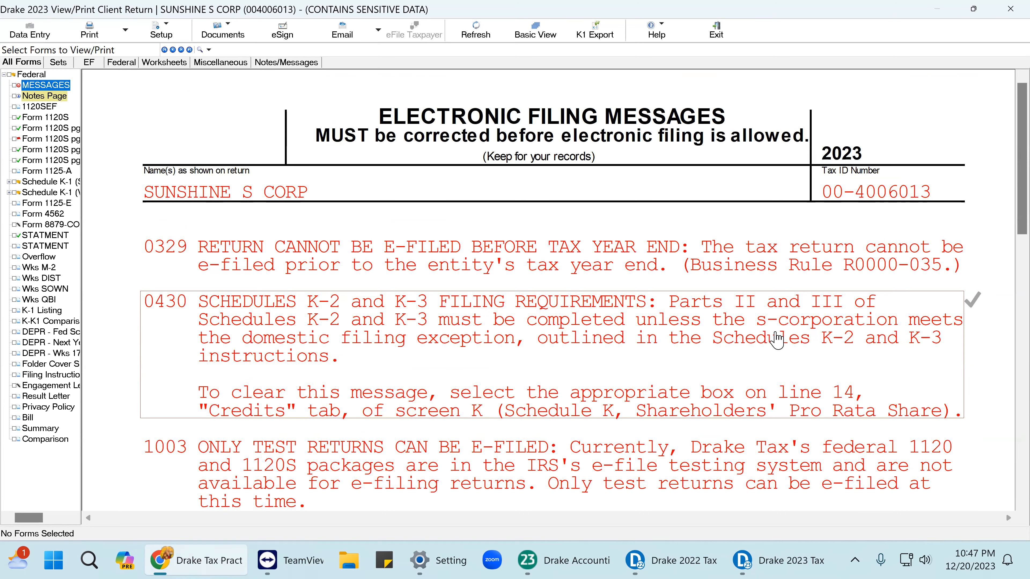
Flag e-file message 0430 and go to the Schedule K-2 filing exceptions setting on screen 1.
left_click(633, 337)
left_click(32, 35)
left_click(508, 162)
scroll(786, 326, "down", 3)
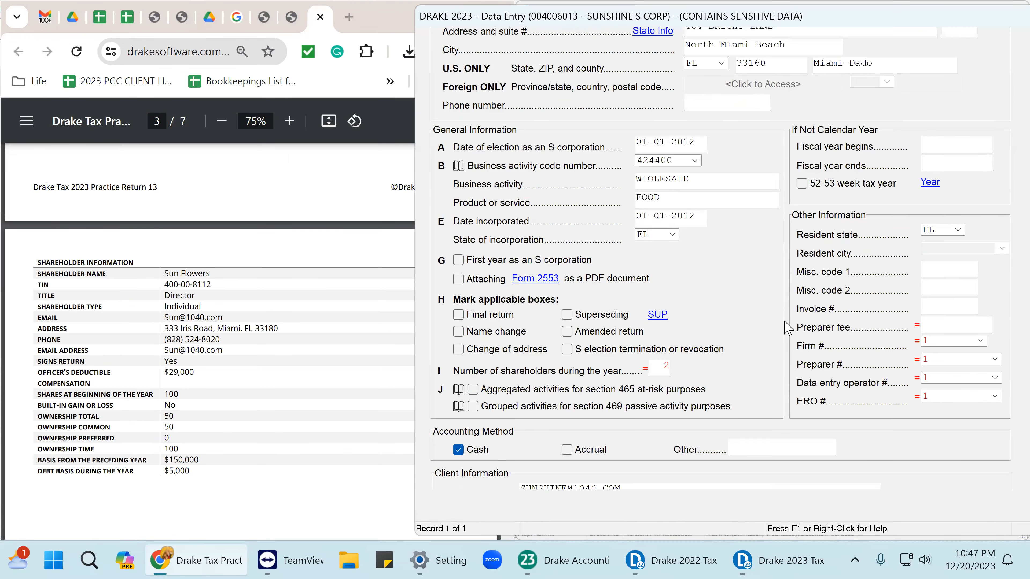
scroll(787, 327, "down", 3)
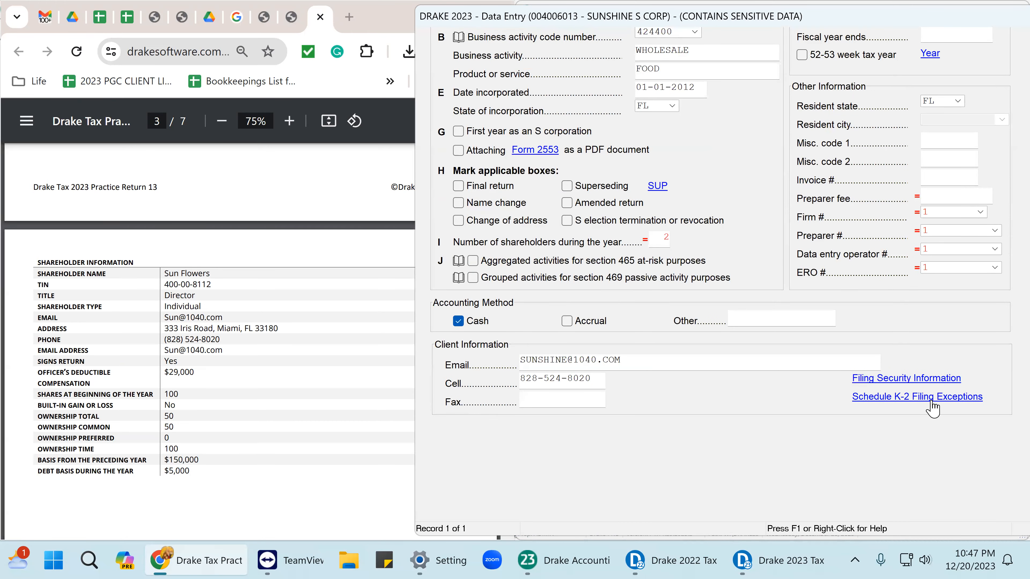
left_click(931, 400)
scroll(561, 302, "down", 3)
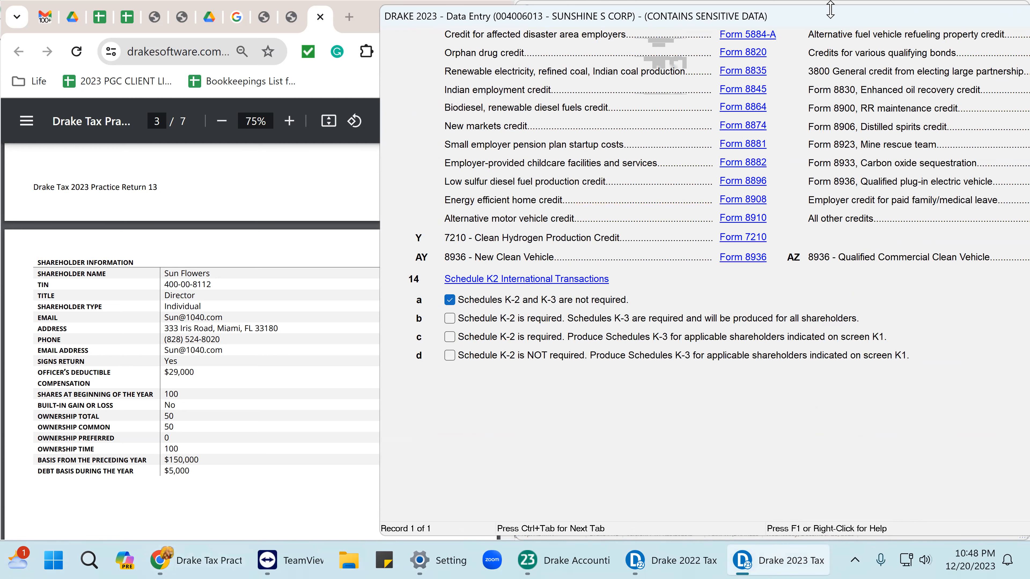
Close the credits screen, recheck general information screen 1, and recalculate the return.
left_click_drag(793, 16, 586, 9)
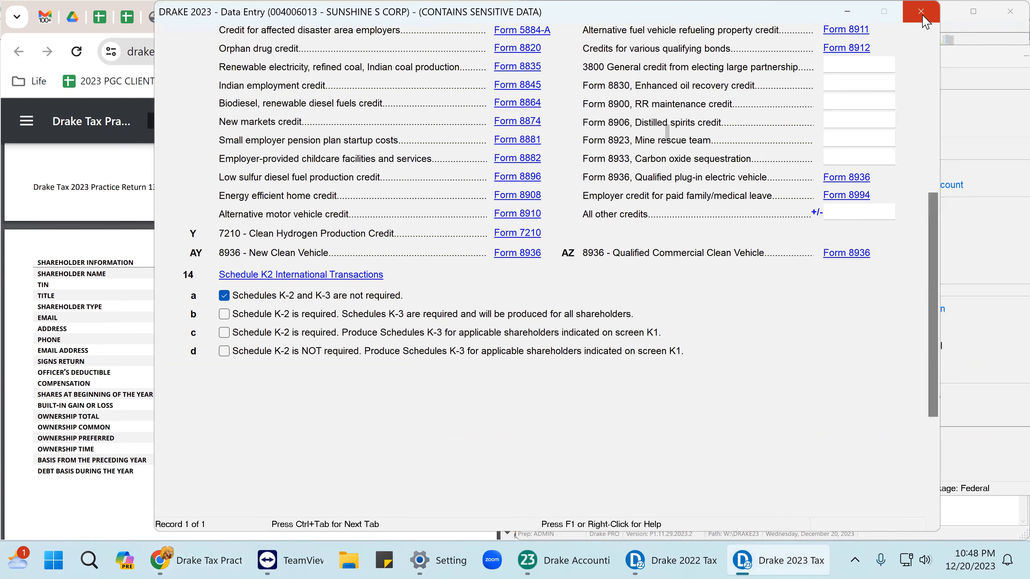
key("Escape")
type("1")
key("Return")
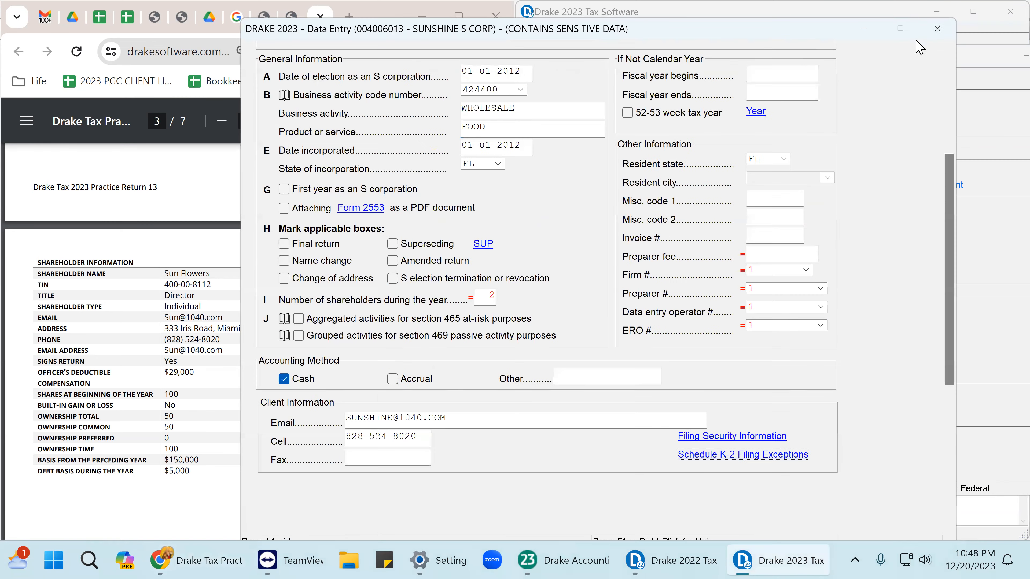
key("Escape")
left_click(497, 83)
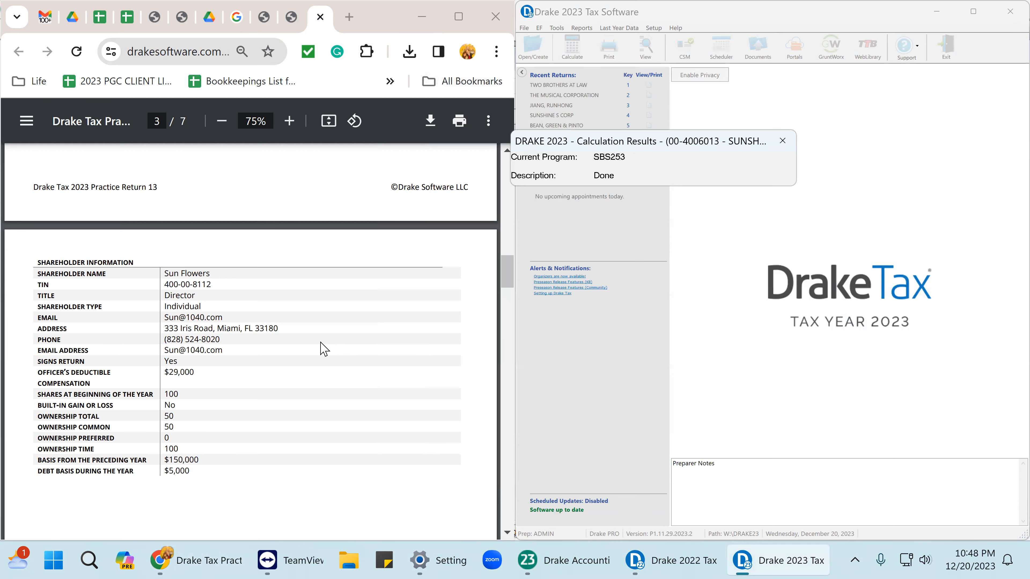
Dismiss the state error and look over Form 1120-S page 1 before returning to data entry.
left_click(624, 332)
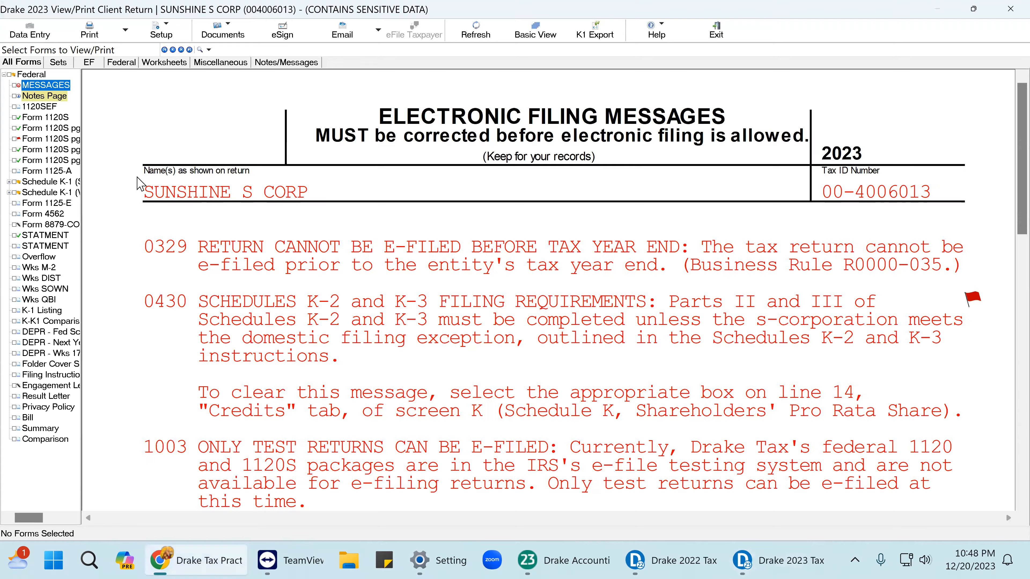
left_click(44, 117)
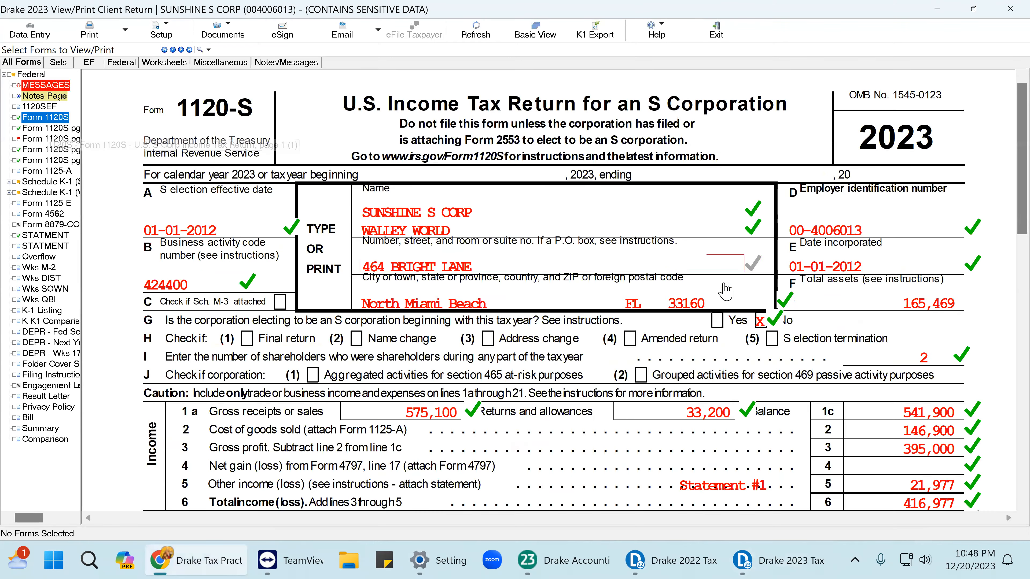
scroll(726, 291, "down", 5)
scroll(766, 314, "down", 10)
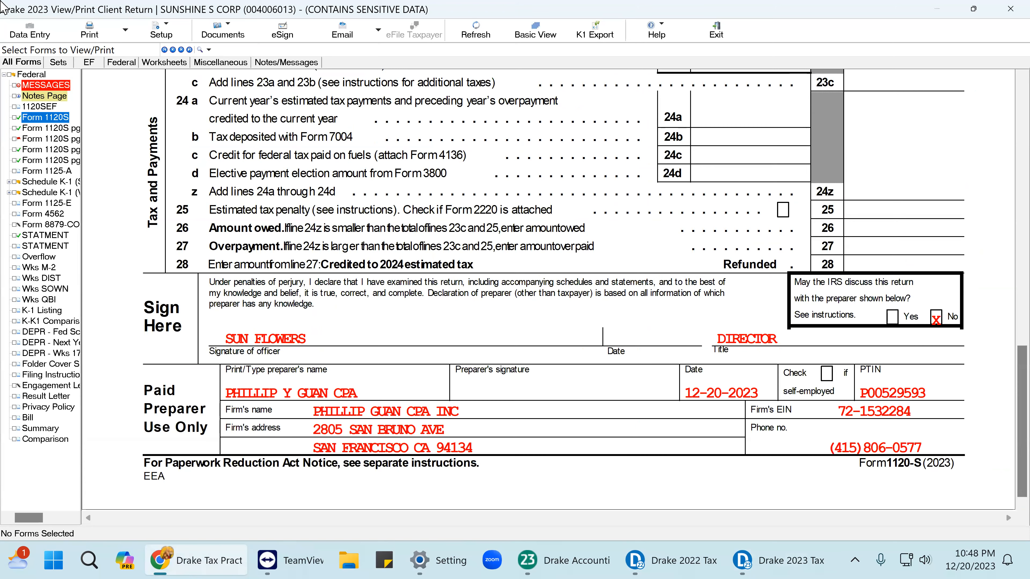
left_click(28, 33)
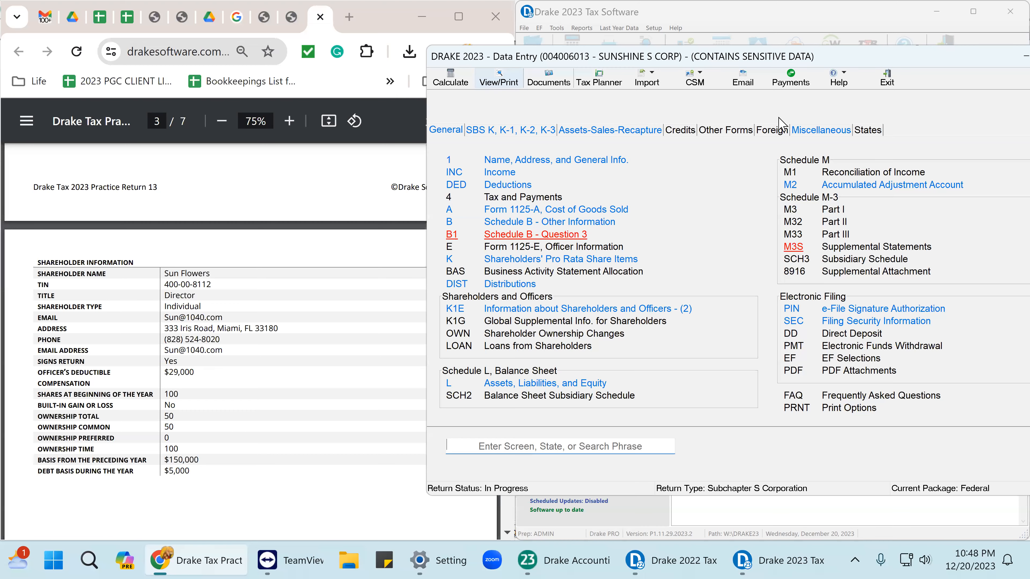
On the PREP screen, allow IRS discussion with the preparer, then recalculate past the Florida error.
left_click(802, 133)
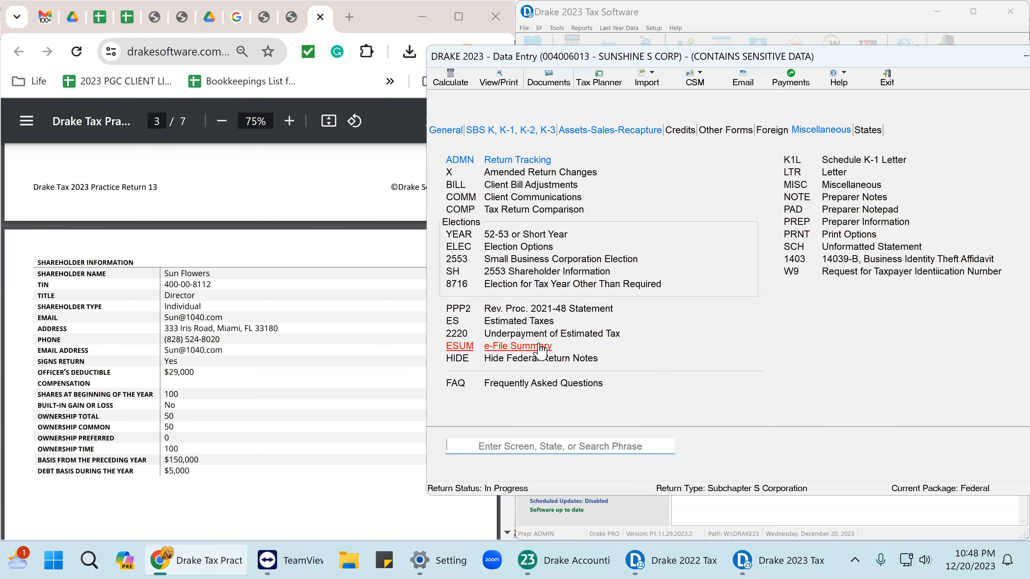
left_click(869, 227)
left_click(796, 57)
double_click(881, 18)
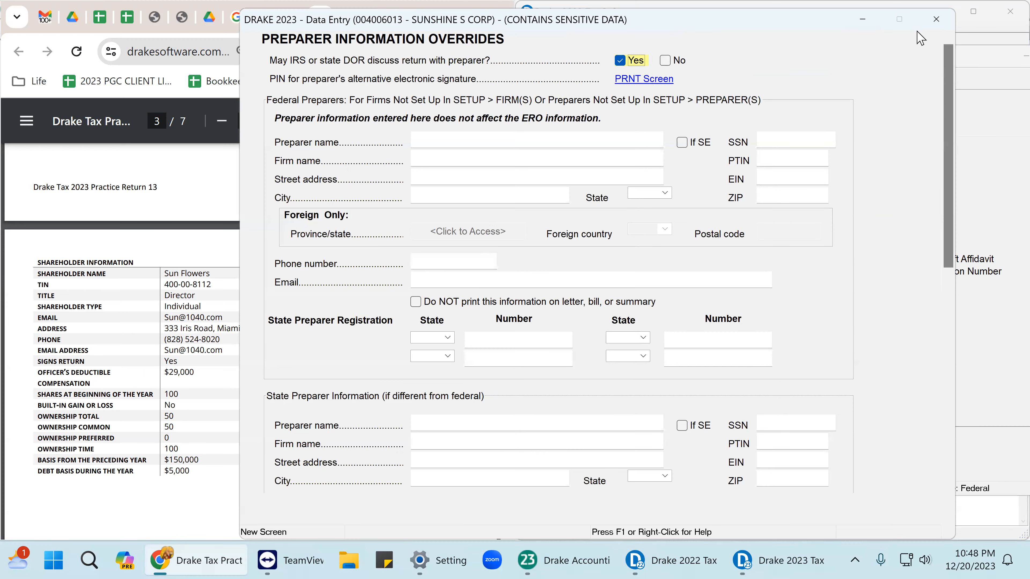
left_click(936, 20)
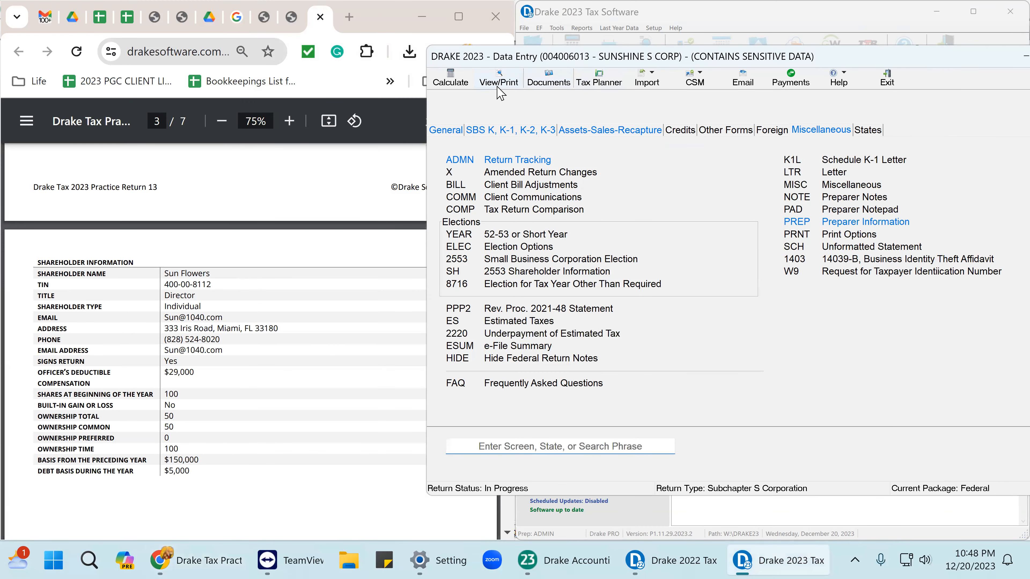
left_click(499, 84)
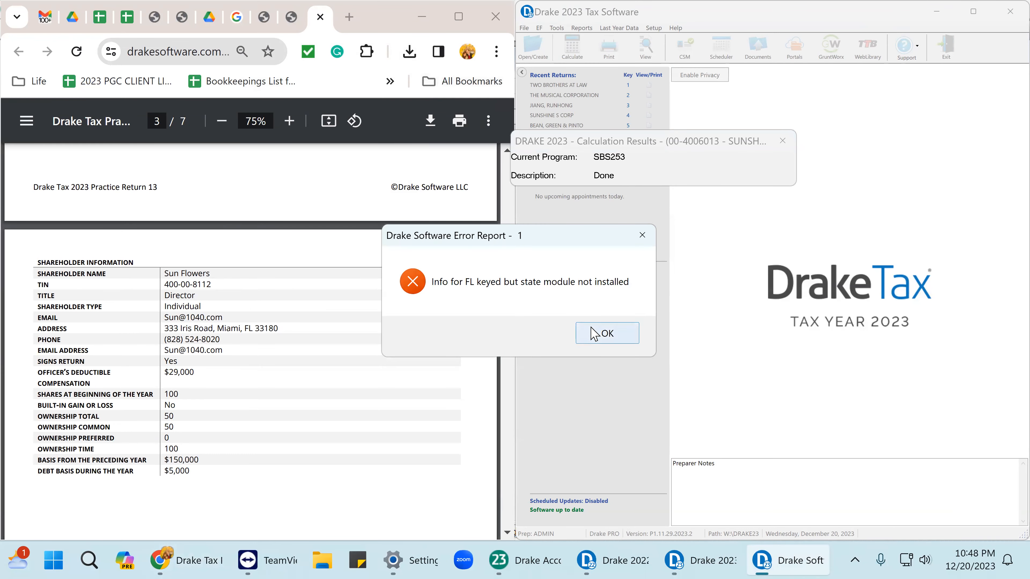
left_click(594, 332)
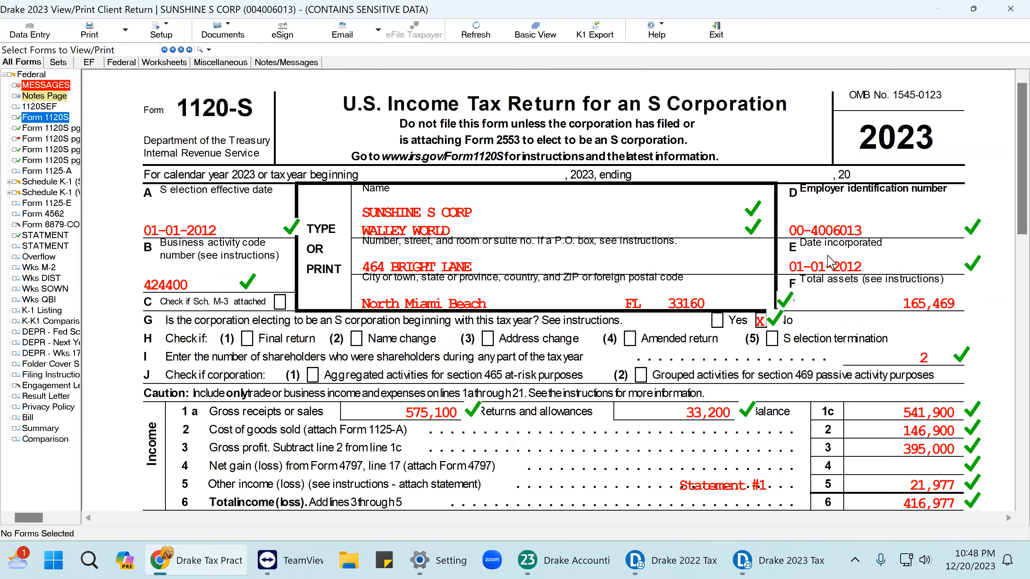
Mark the page 1 discuss-with-preparer Yes, title DIRECTOR, and officer and preparer signatures as reviewed.
scroll(872, 341, "down", 15)
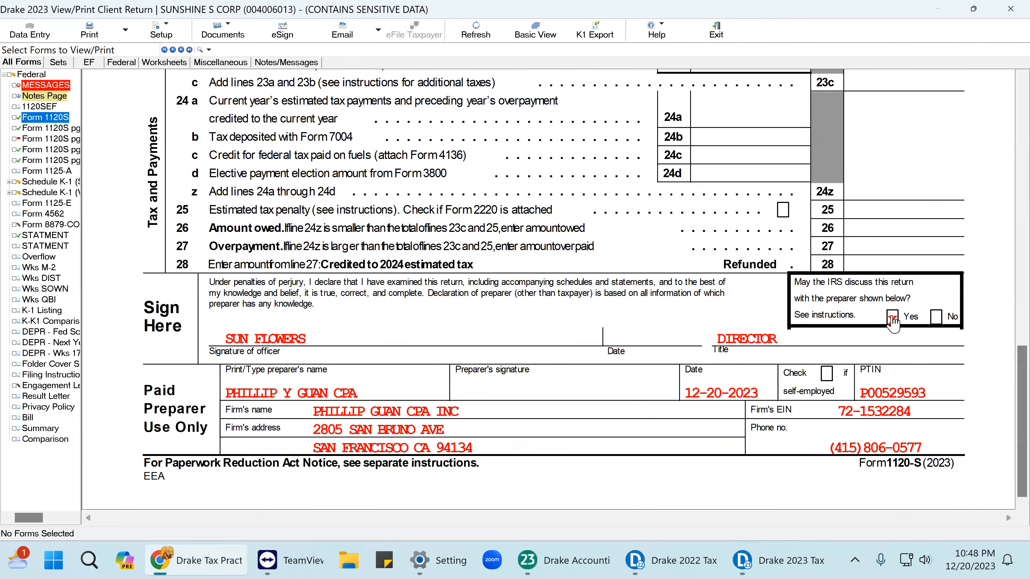
left_click(892, 319)
left_click(795, 340)
left_click(284, 341)
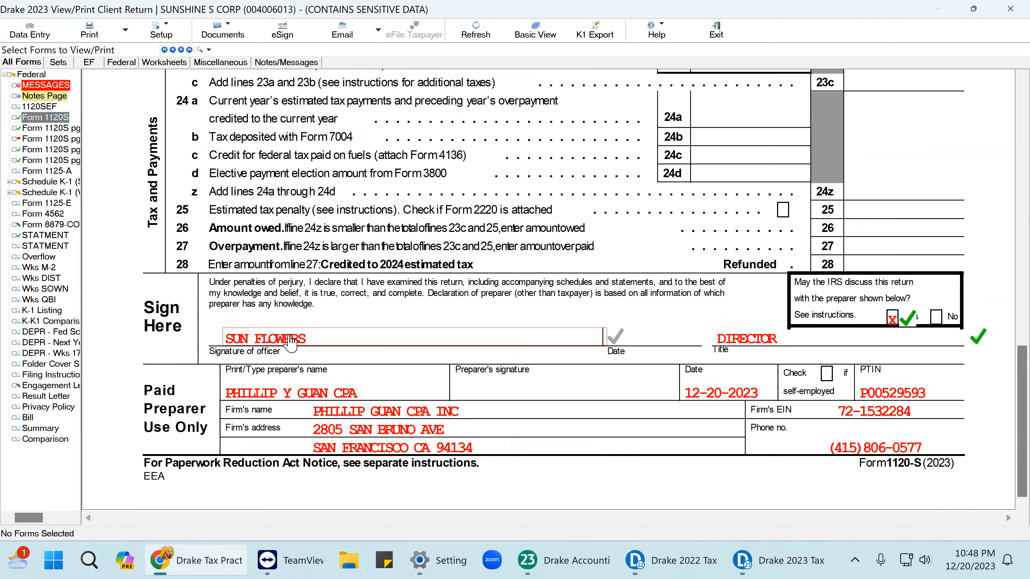
left_click(337, 396)
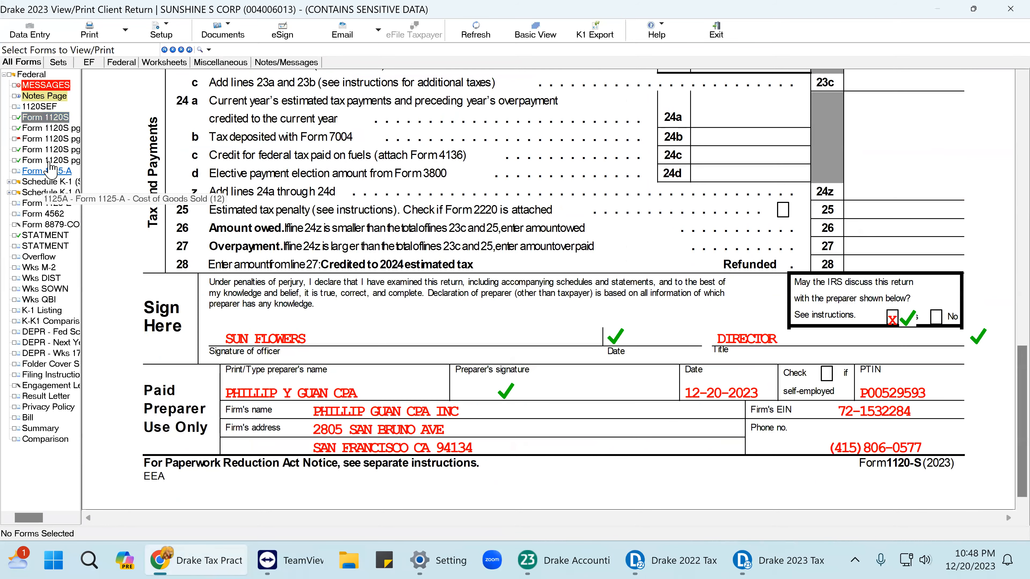
Mark Schedule B's FOOD and WHOLESALE answers and Schedule K line 16d 150,100 as reviewed.
left_click(48, 128)
left_click(692, 211)
left_click(502, 209)
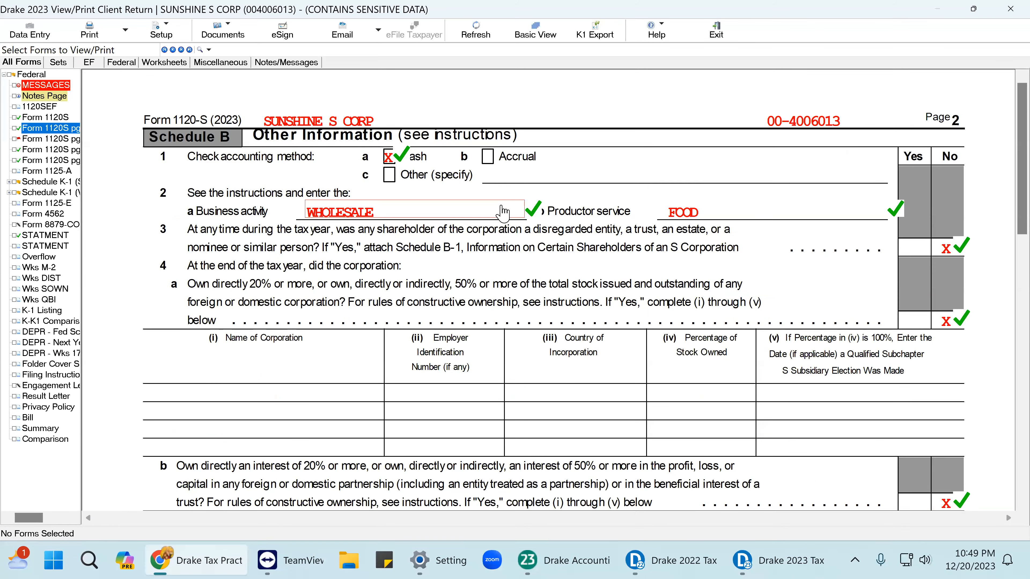
scroll(467, 219, "down", 15)
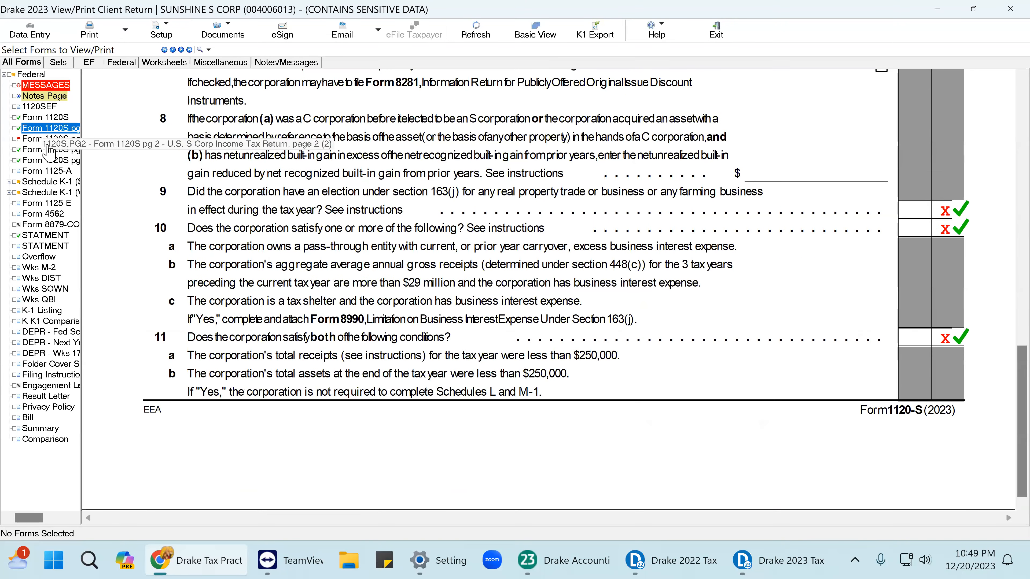
left_click(49, 139)
scroll(596, 237, "down", 15)
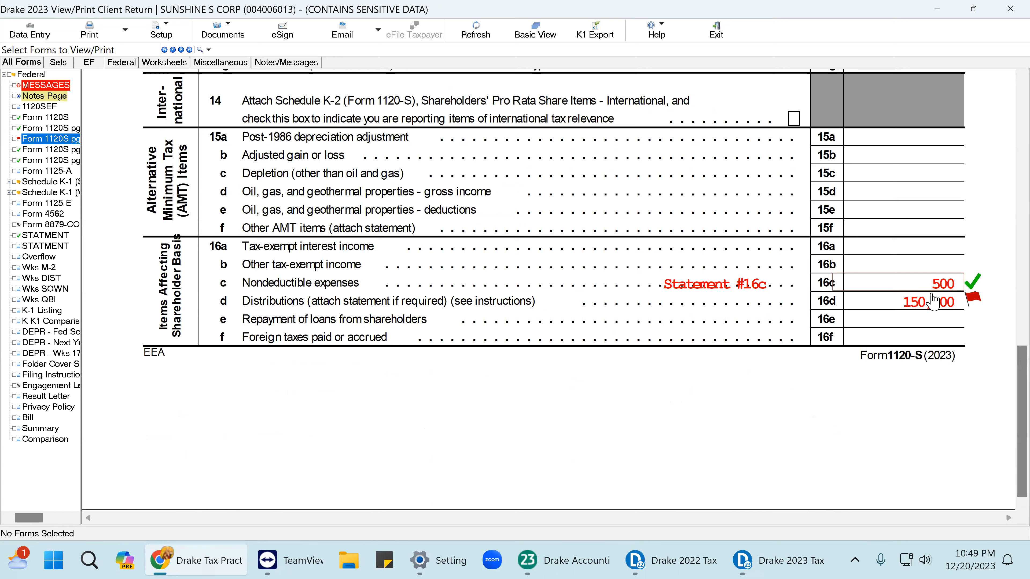
left_click(954, 302)
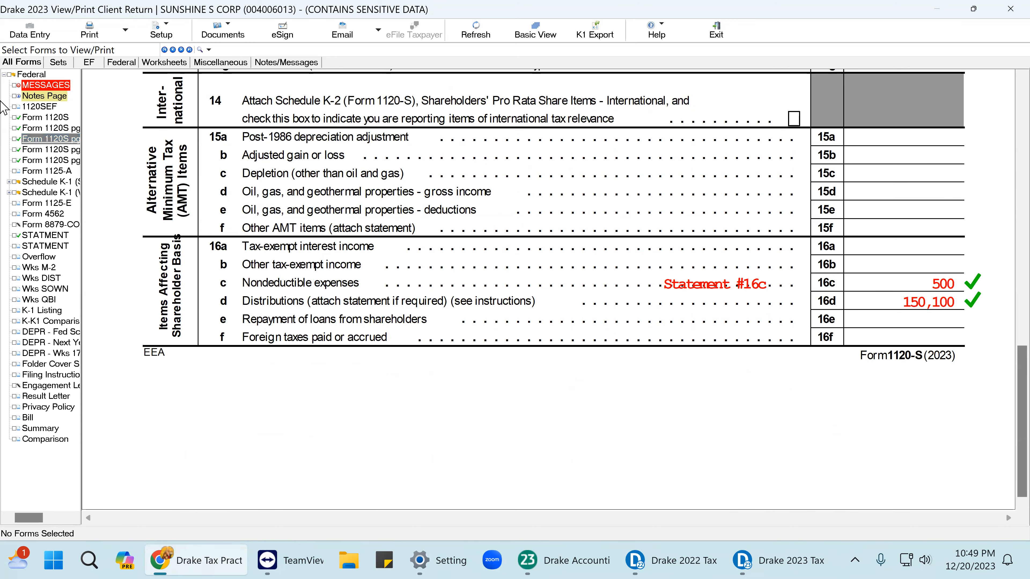
Check Schedules L and M-2 on pages 4 and 5, with M-2 ending at 162,469.
left_click(59, 150)
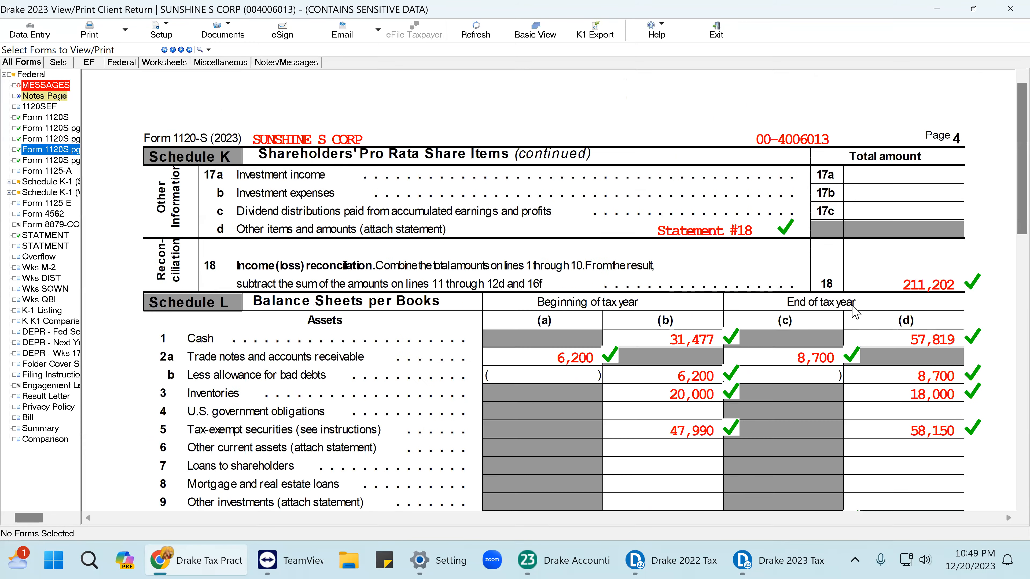
scroll(847, 303, "down", 15)
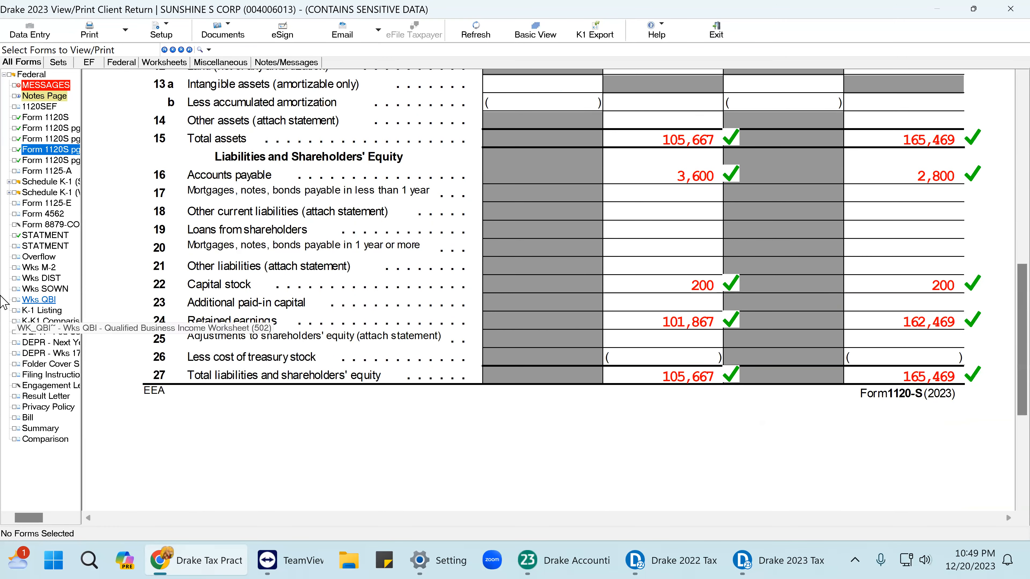
left_click(51, 160)
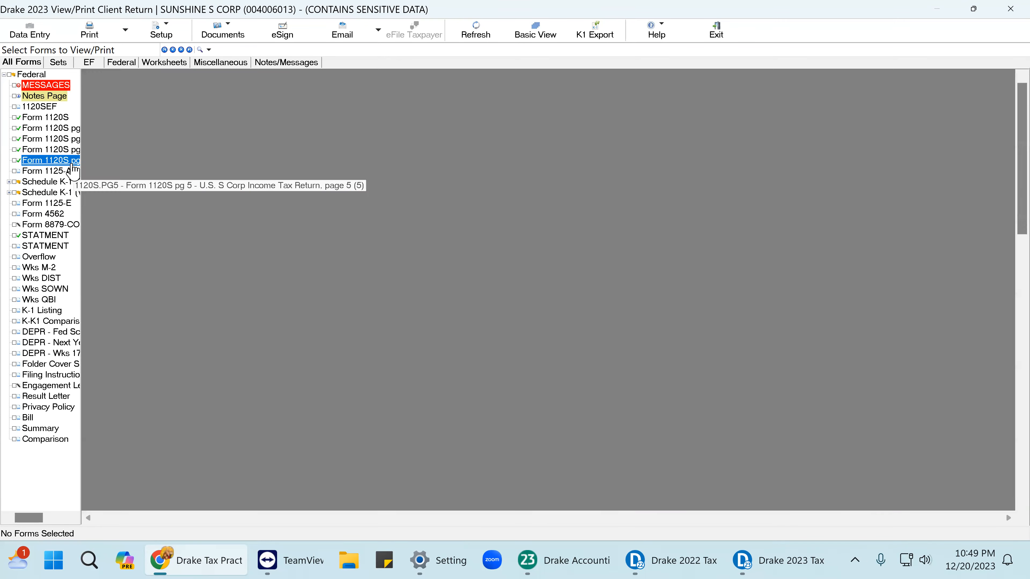
scroll(446, 227, "down", 3)
scroll(446, 227, "down", 3)
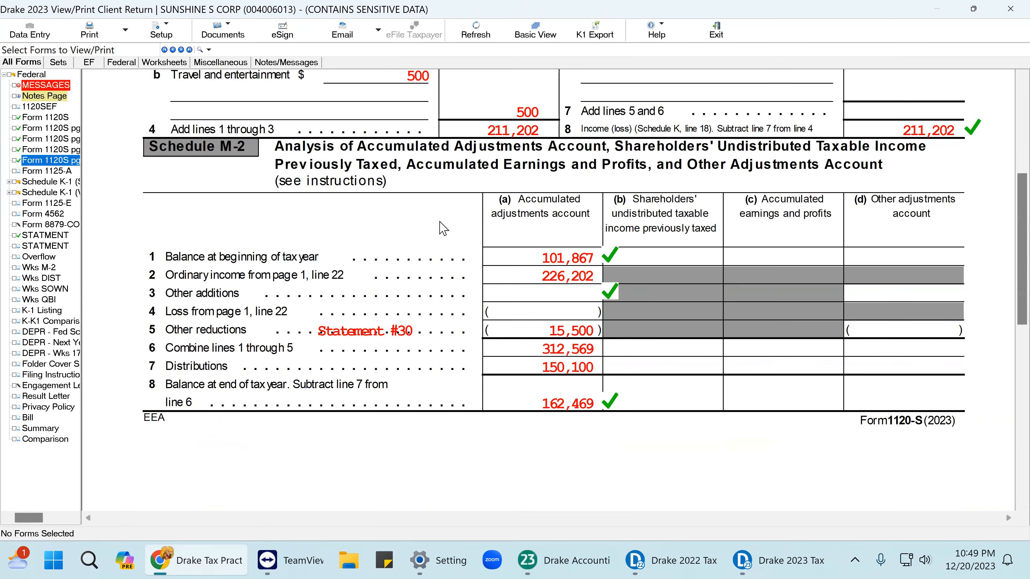
Mark every Form 1125-A cost of goods sold line and the Cost valuation method as reviewed.
left_click(47, 171)
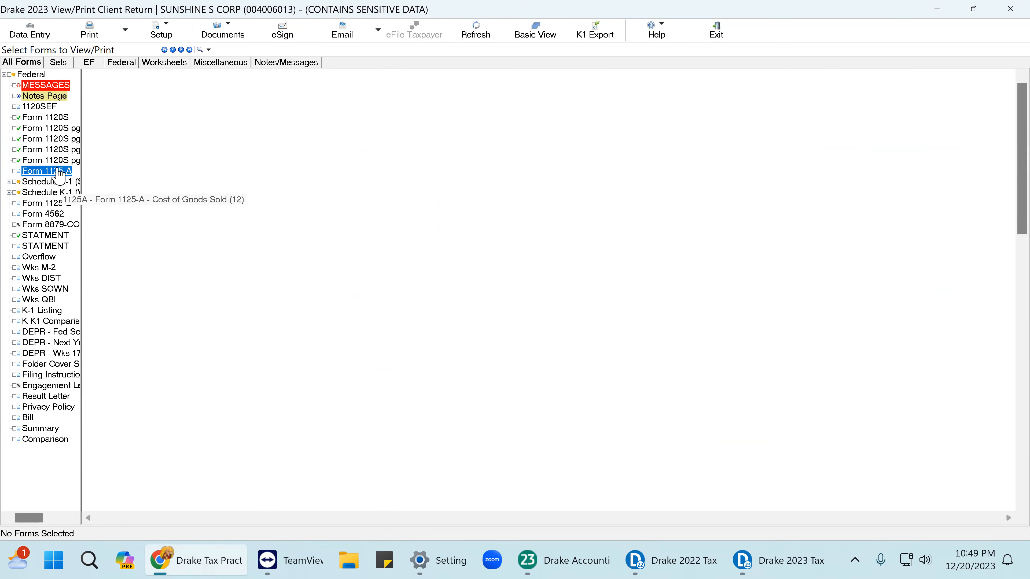
left_click(951, 249)
left_click(953, 267)
left_click(953, 286)
left_click(949, 339)
left_click(949, 367)
left_click(954, 396)
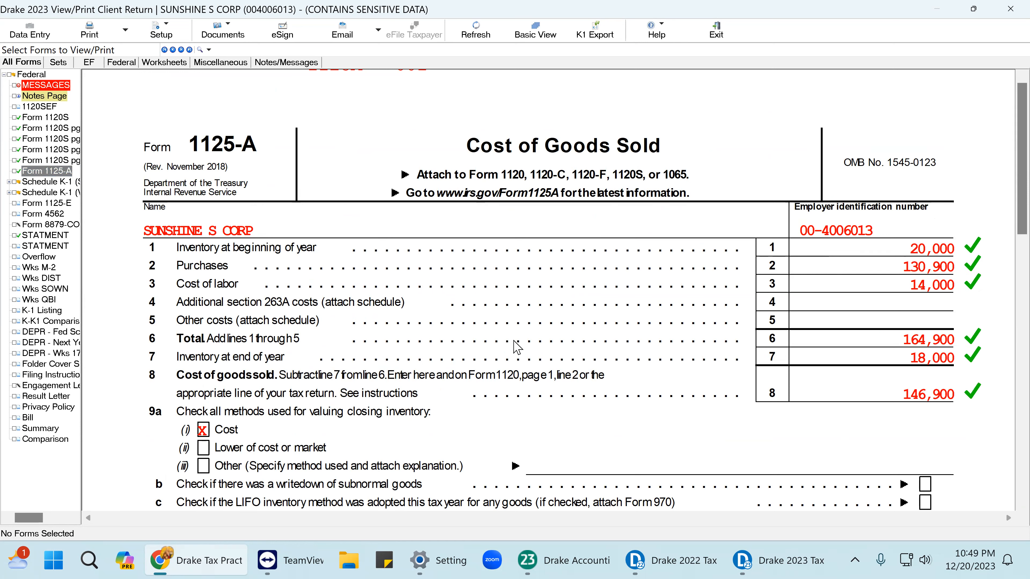
left_click(214, 427)
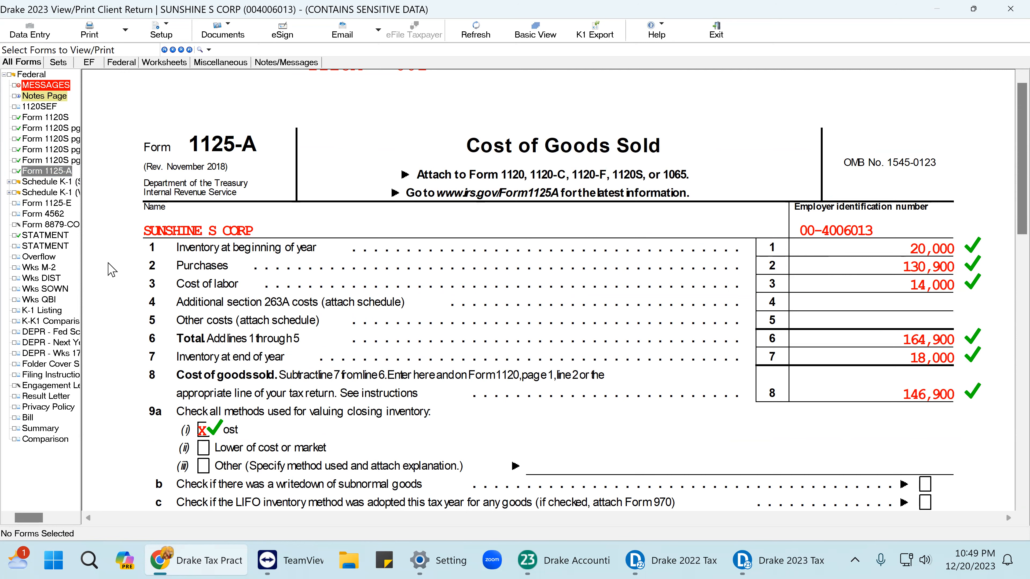
Review line 1 ordinary income (113,101) on both shareholders' Schedule K-1s and close the preview.
left_click(55, 184)
left_click(53, 192)
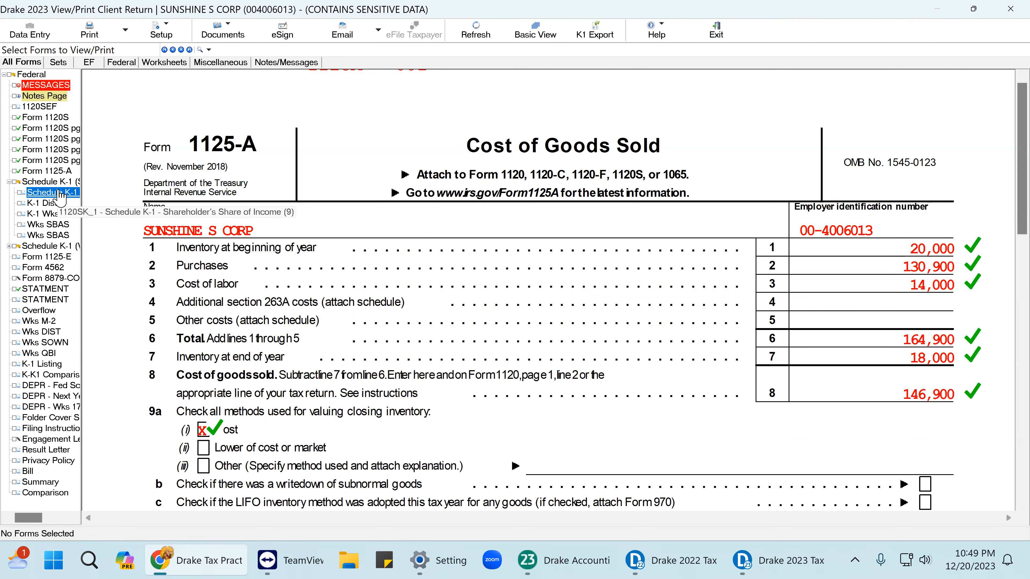
left_click(733, 215)
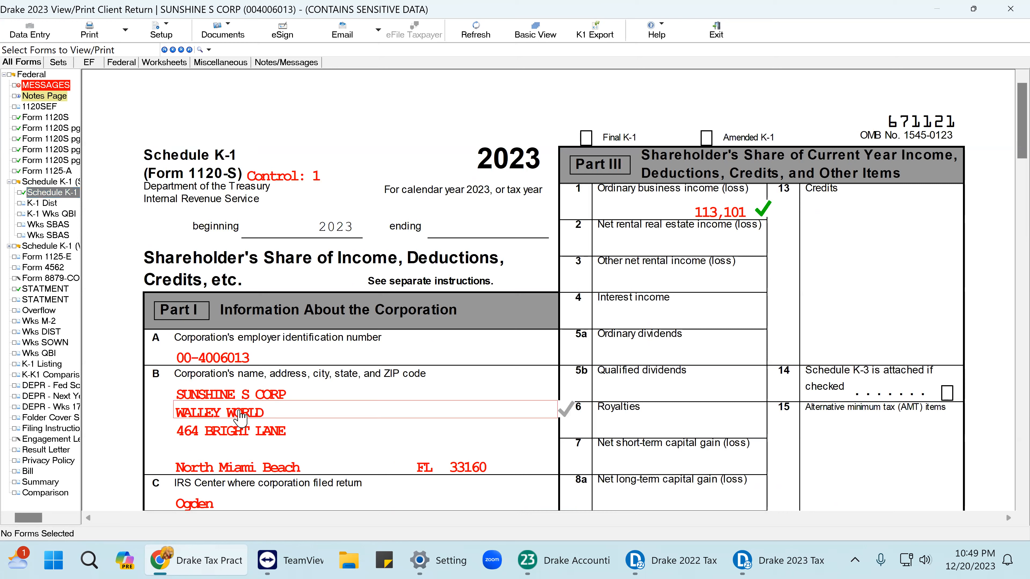
scroll(286, 395, "down", 2)
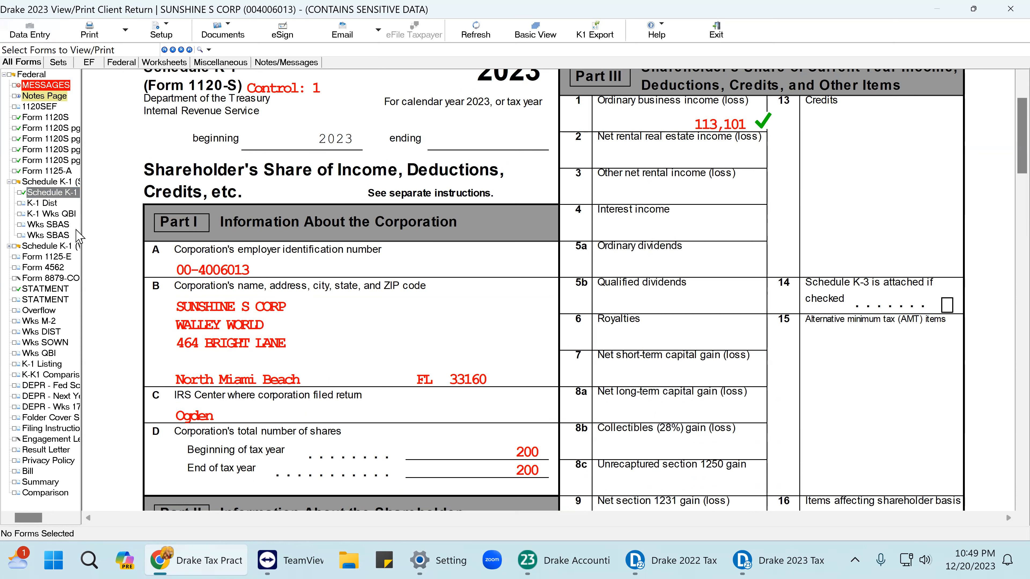
double_click(53, 250)
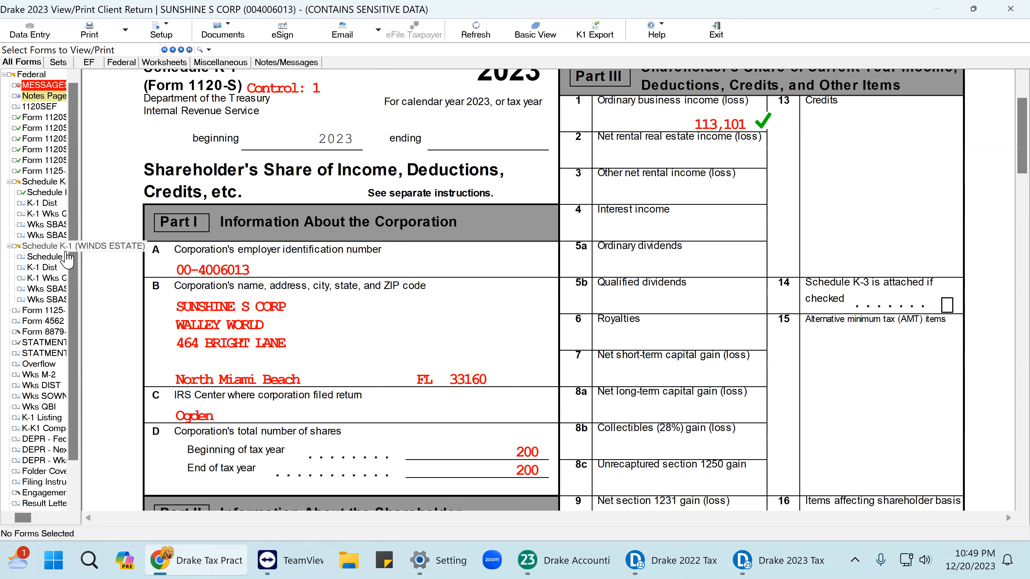
left_click(45, 257)
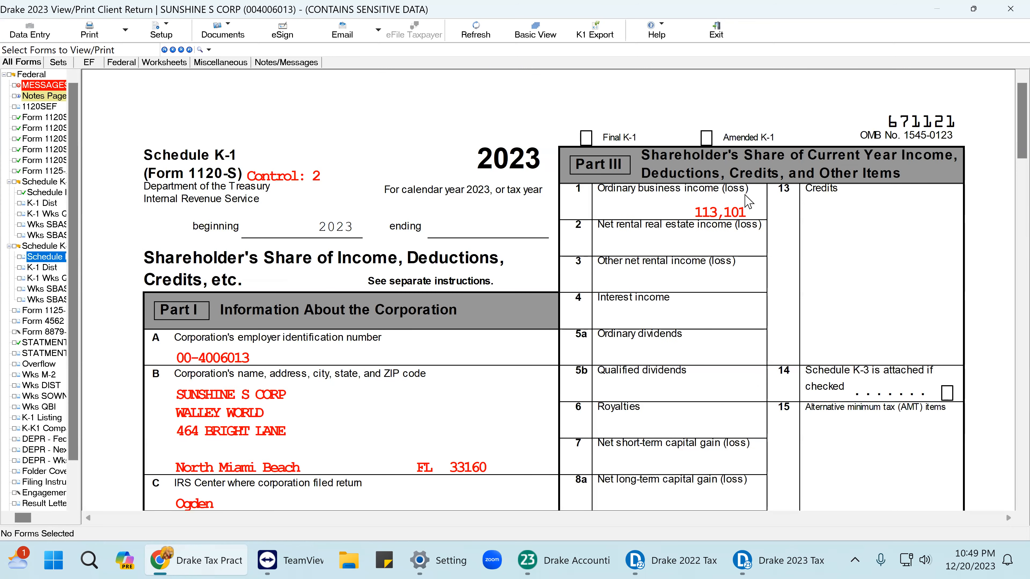
left_click(721, 211)
scroll(540, 341, "down", 5)
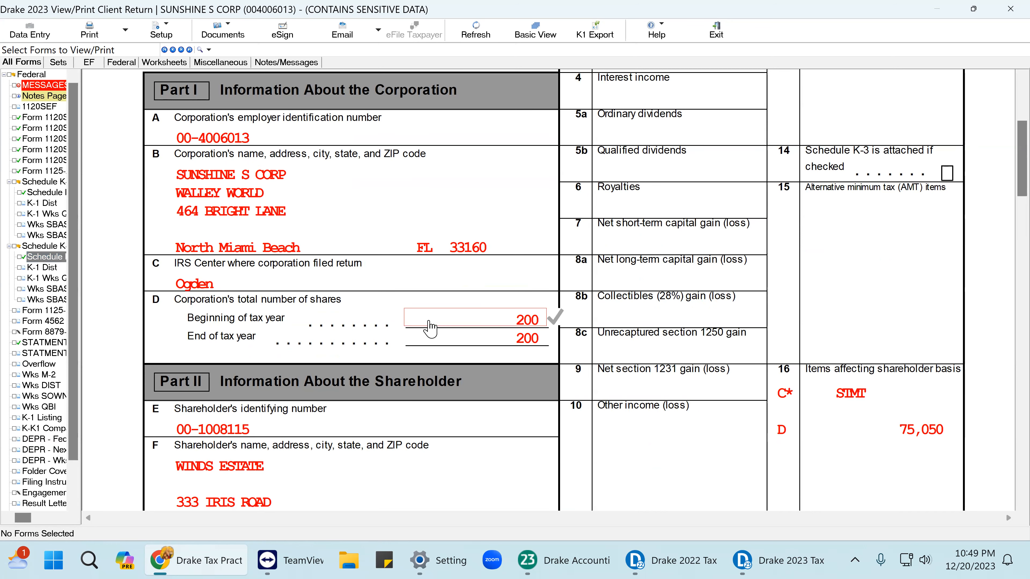
scroll(312, 233, "up", 5)
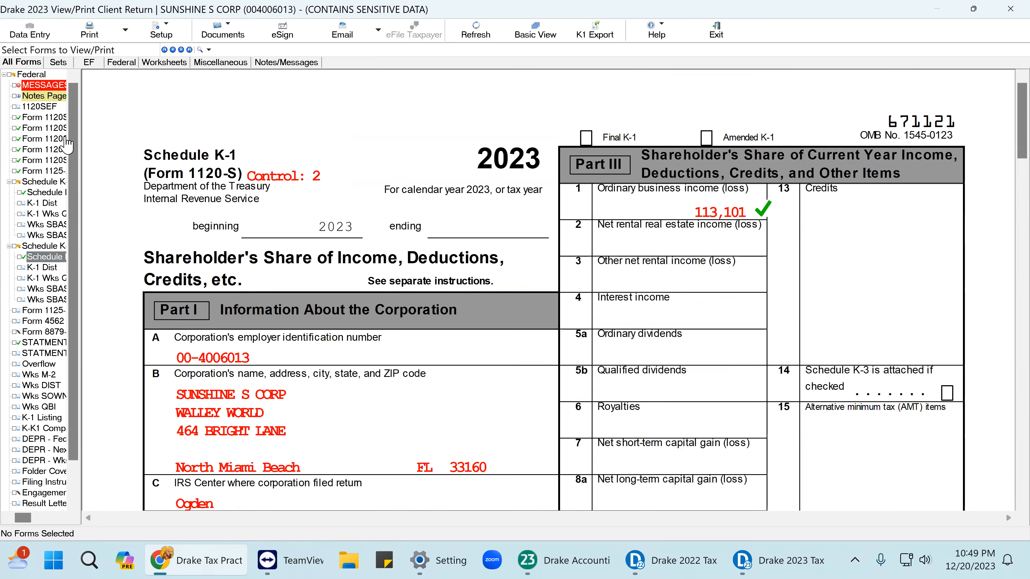
left_click(30, 30)
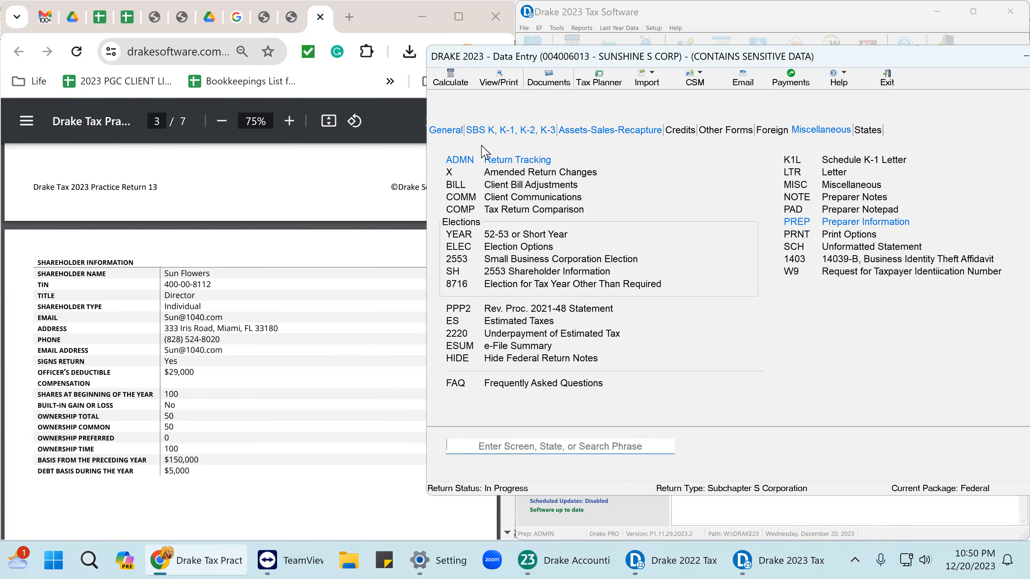
Copy the first shareholder's ID number from the shareholders and officers list.
left_click(446, 129)
left_click(494, 130)
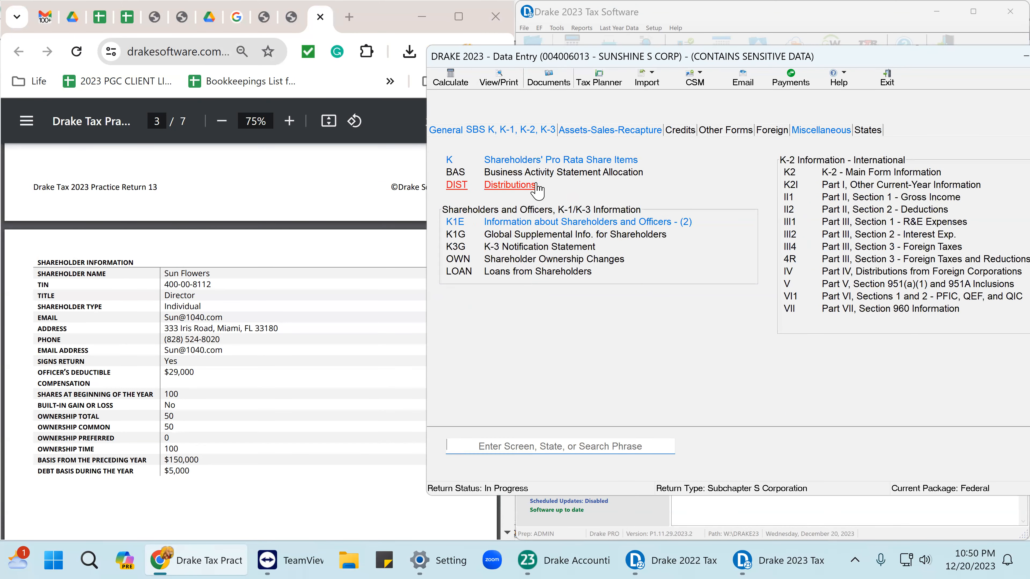
left_click(571, 226)
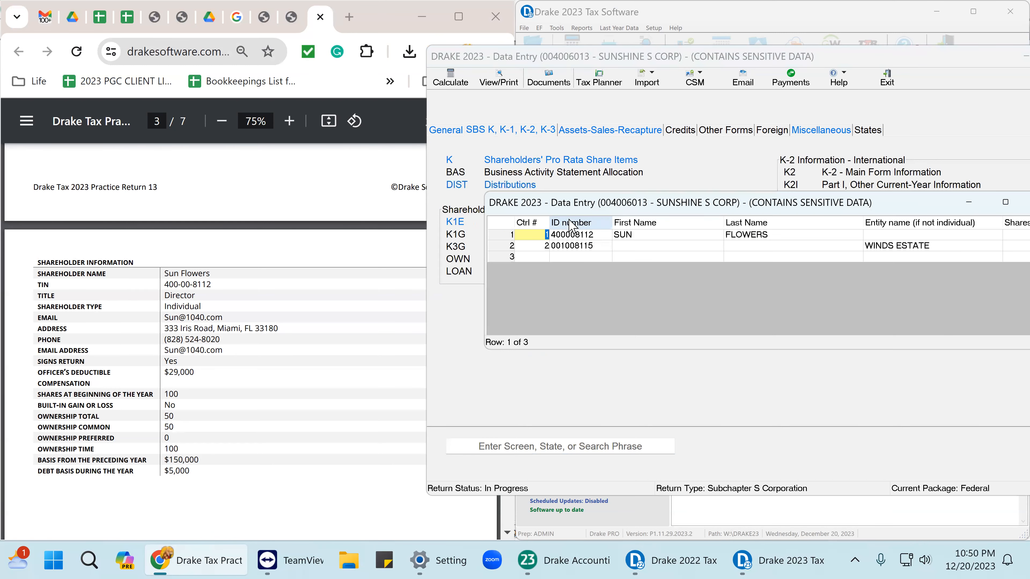
left_click(573, 236)
right_click(573, 235)
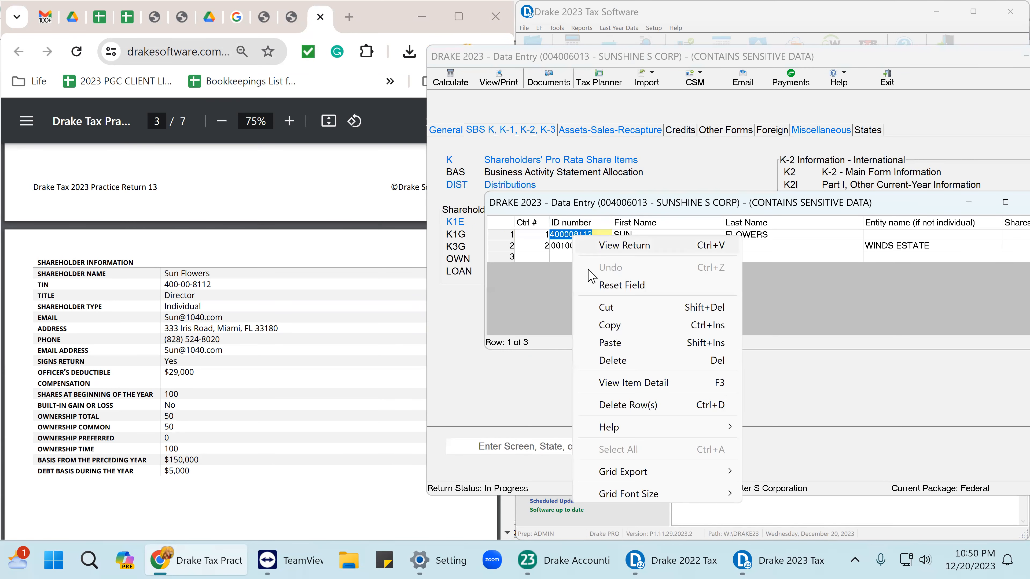
left_click(611, 326)
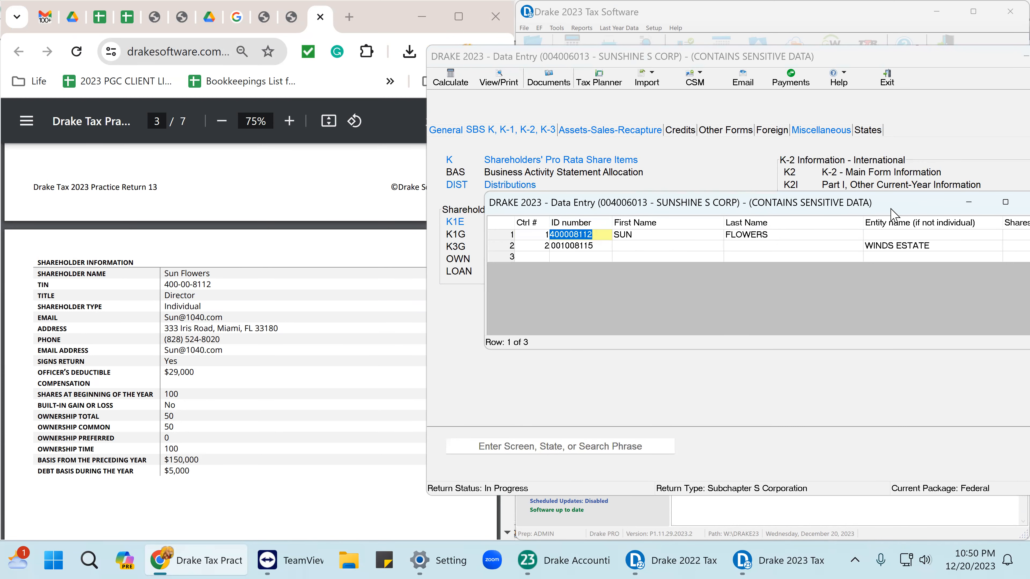
Close the shareholder list and the S Corp return's data entry.
left_click_drag(892, 214, 673, 203)
left_click(827, 197)
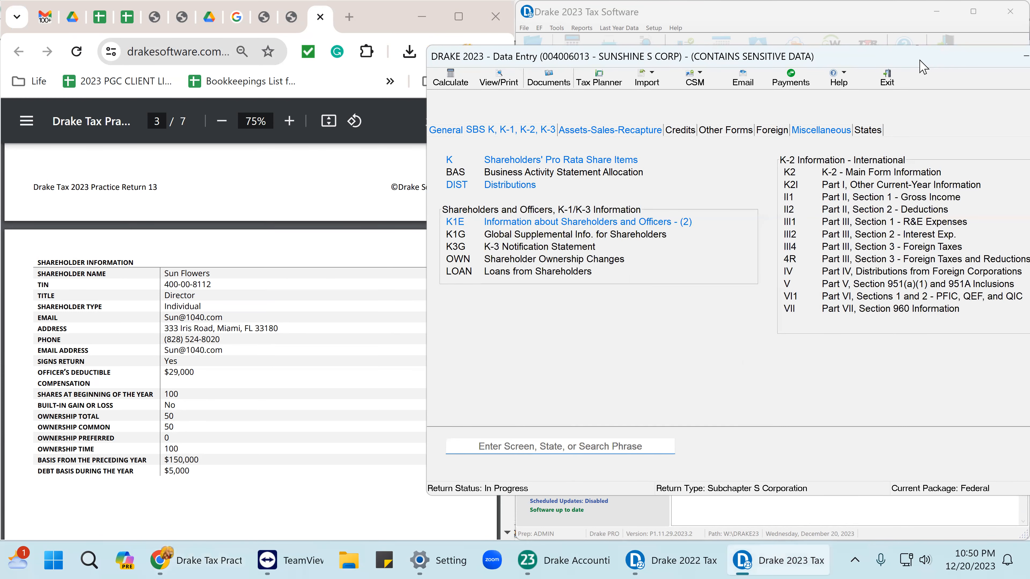
left_click_drag(923, 66, 872, 53)
left_click(945, 38)
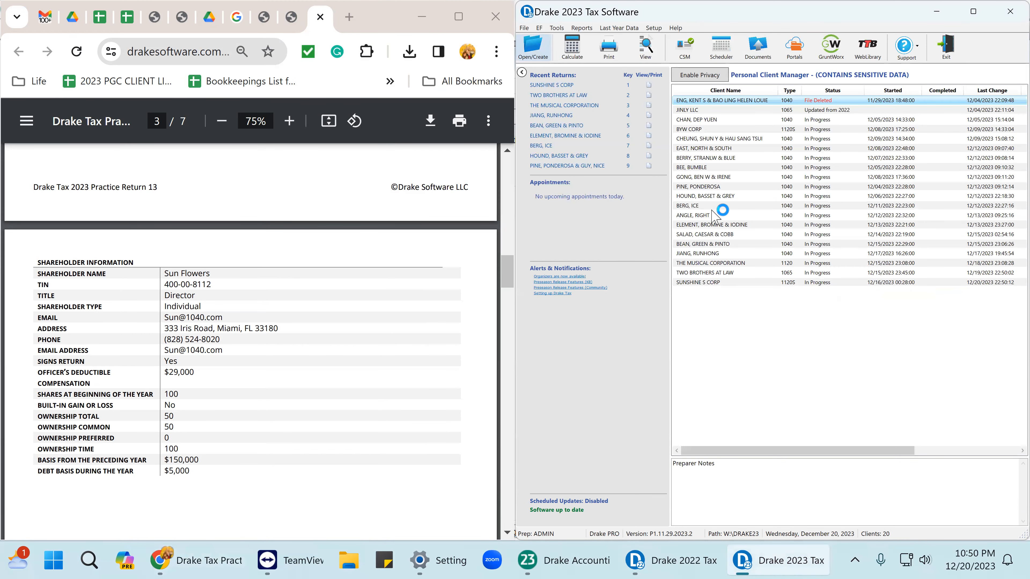
Look up the pasted shareholder ID with Ctrl+O and agree to create a new return.
key("ctrl+o")
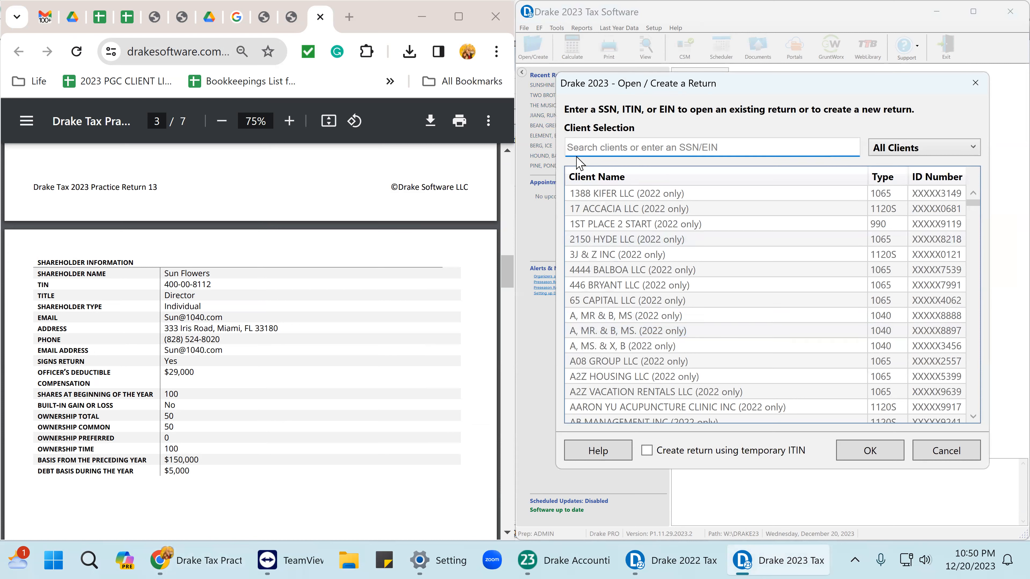
right_click(572, 147)
left_click(610, 212)
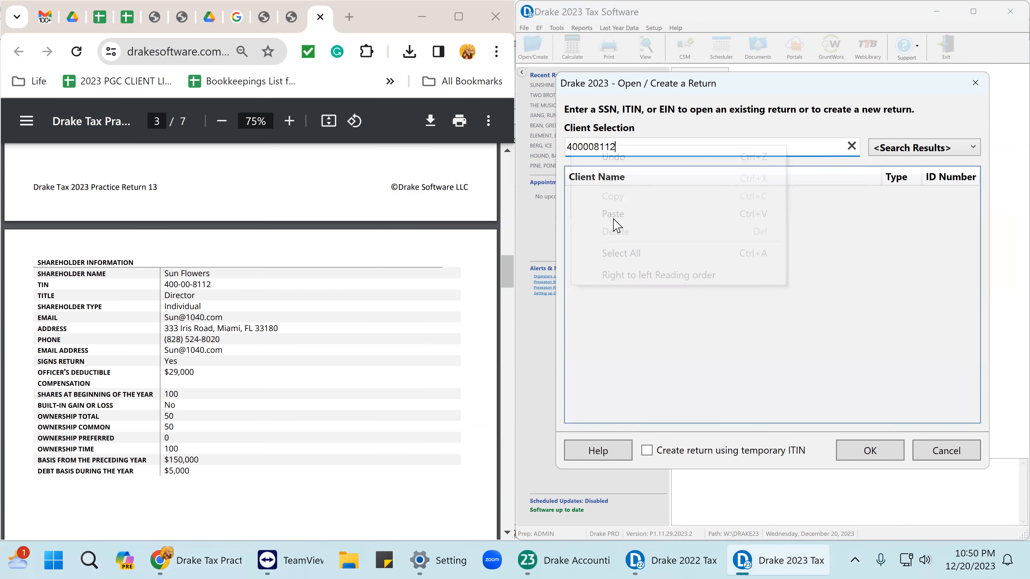
left_click(871, 459)
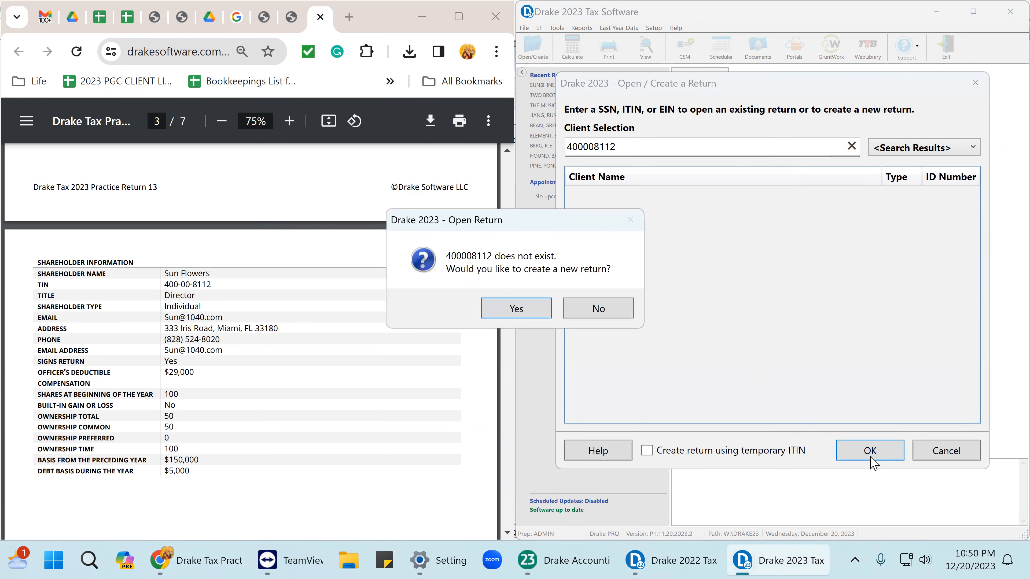
left_click(535, 310)
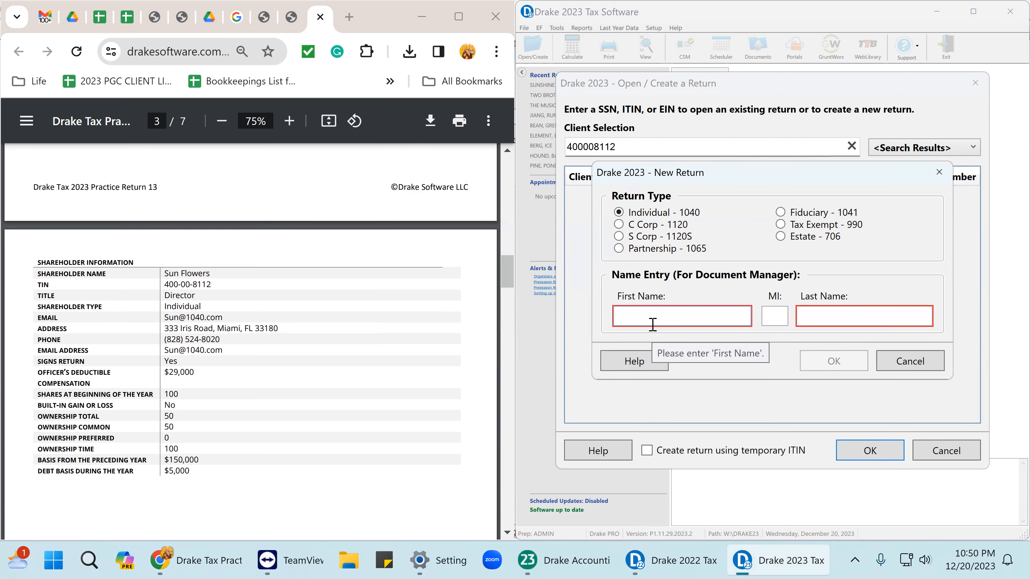
Create an Individual - 1040 return with the shareholder's first and last name.
key("Down")
key("Down")
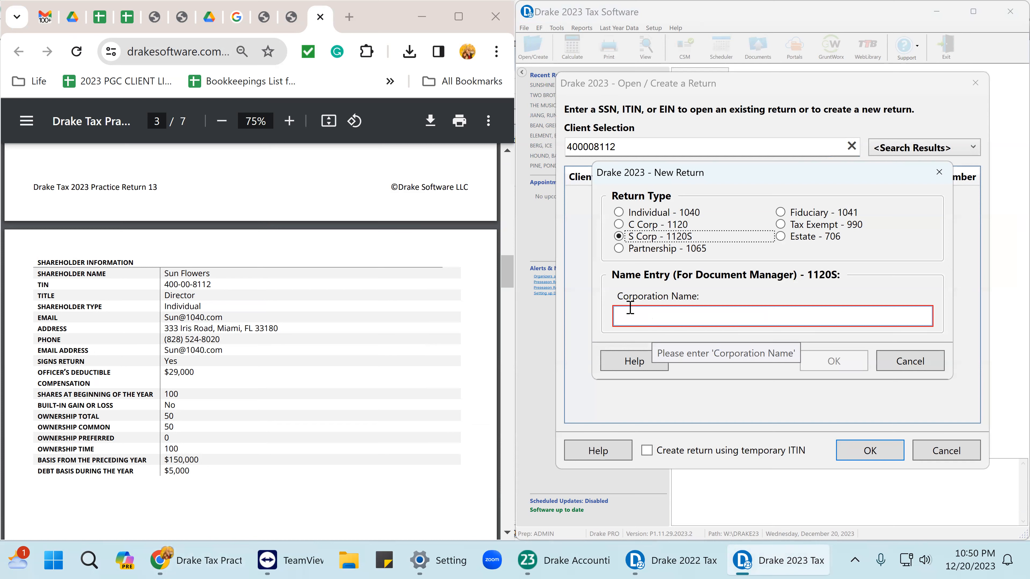
left_click(619, 214)
left_click(624, 323)
type("SUN")
key("Tab")
type("F")
key("BackSpace")
key("Tab")
type("FLOW")
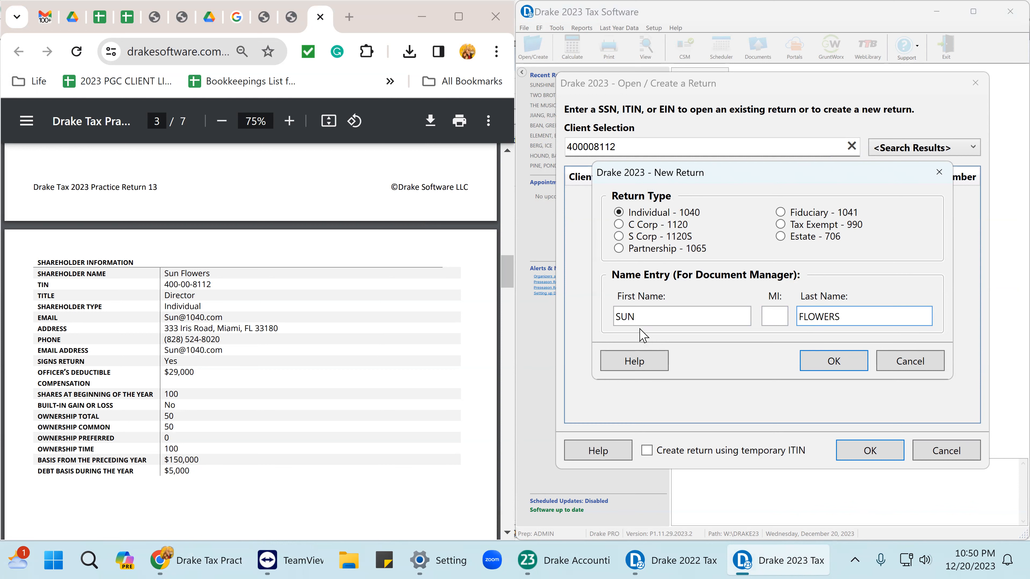
left_click(847, 365)
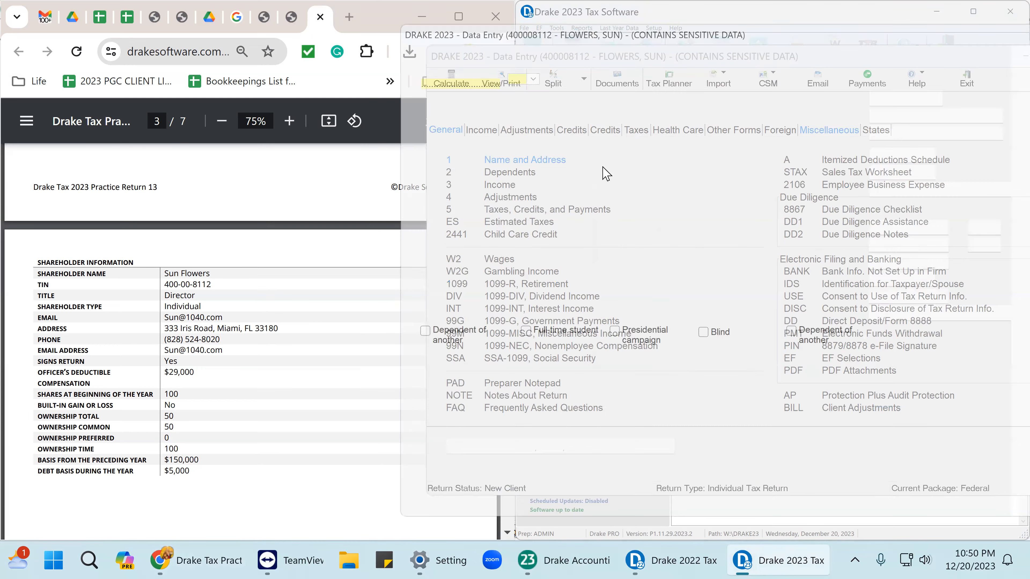
Set filing status to Single and enter the birth date, DIRECTOR occupation and daytime phone.
left_click(516, 62)
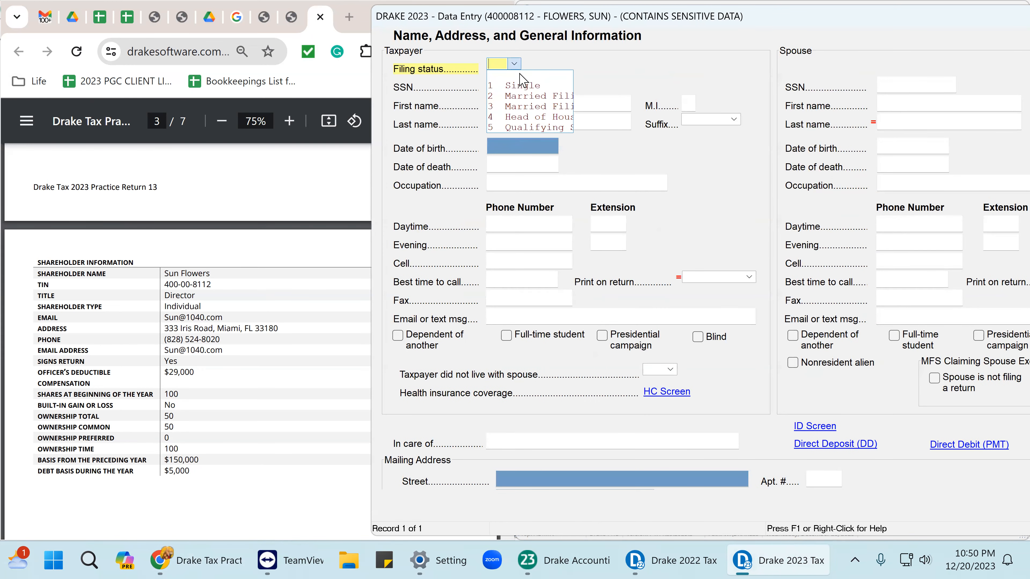
left_click(521, 86)
left_click(500, 149)
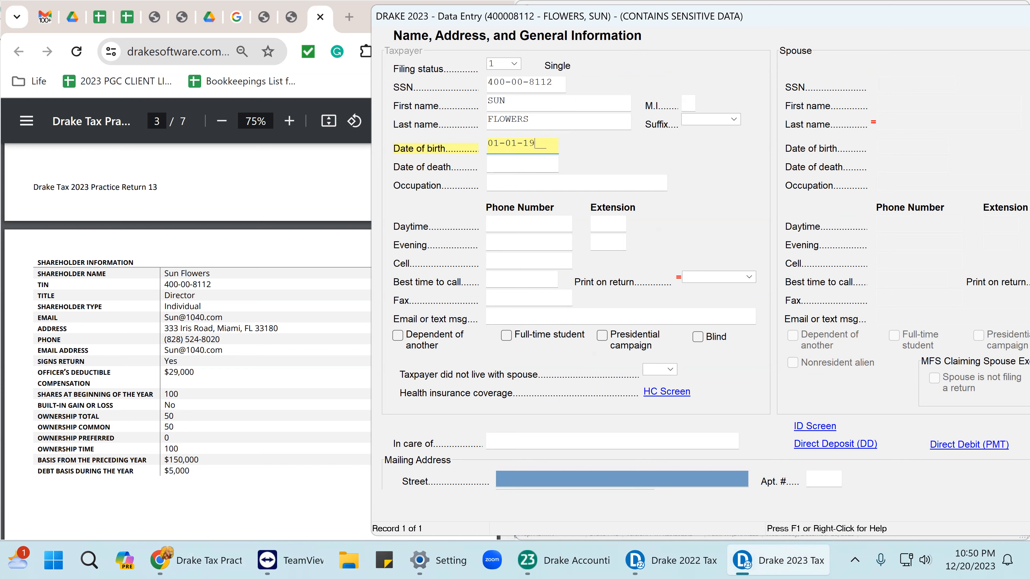
key("Tab")
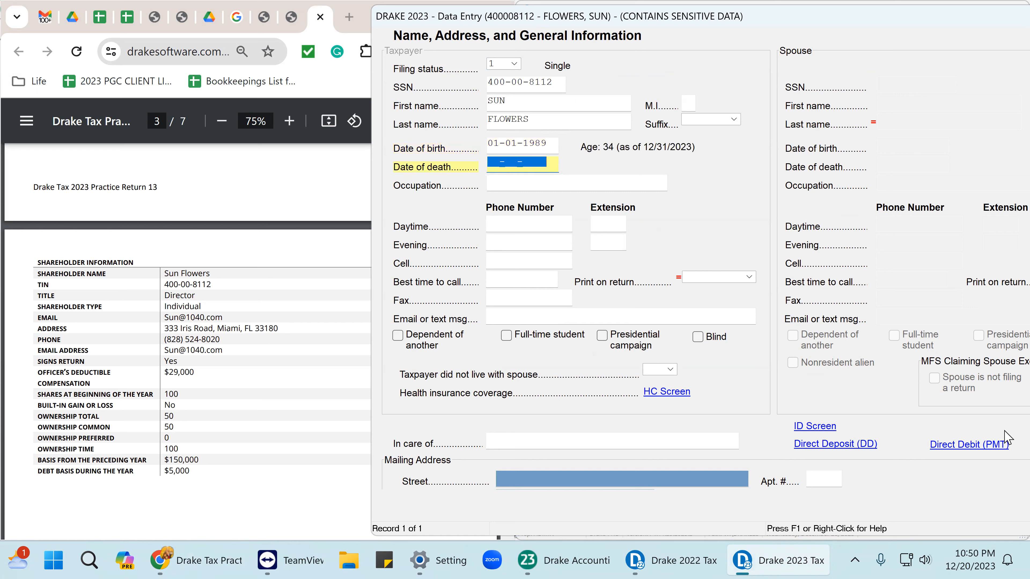
left_click(539, 181)
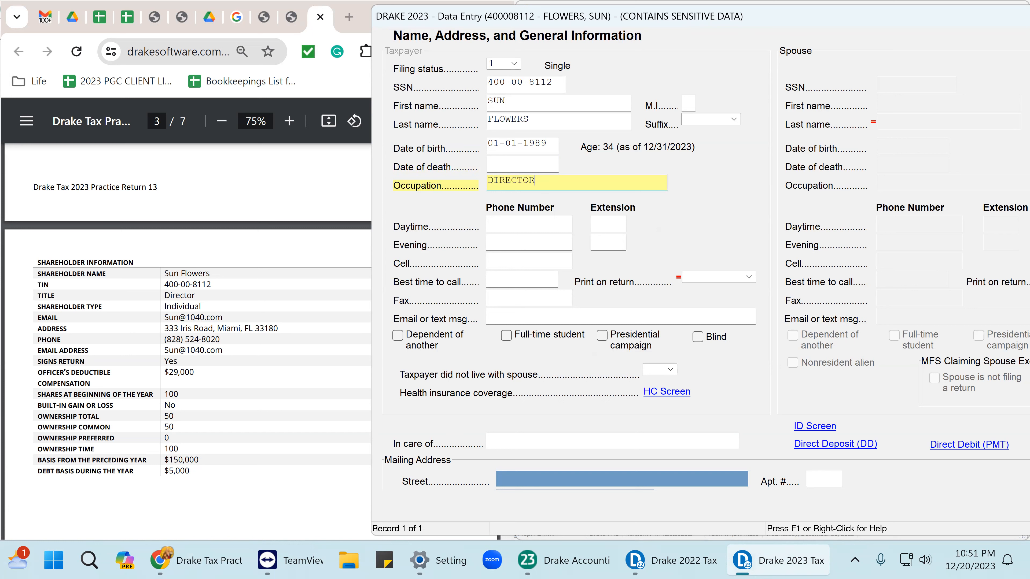
key("Tab")
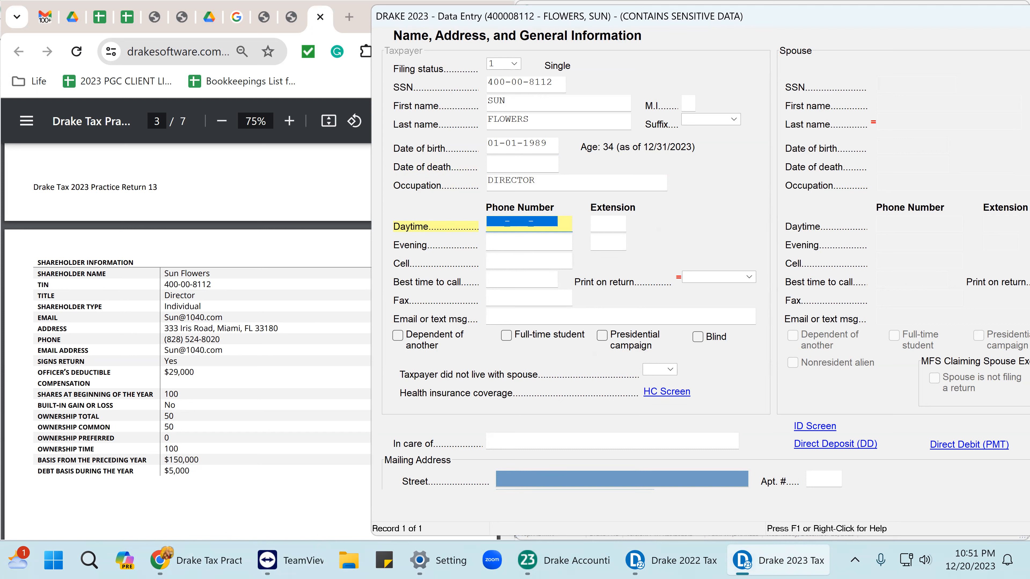
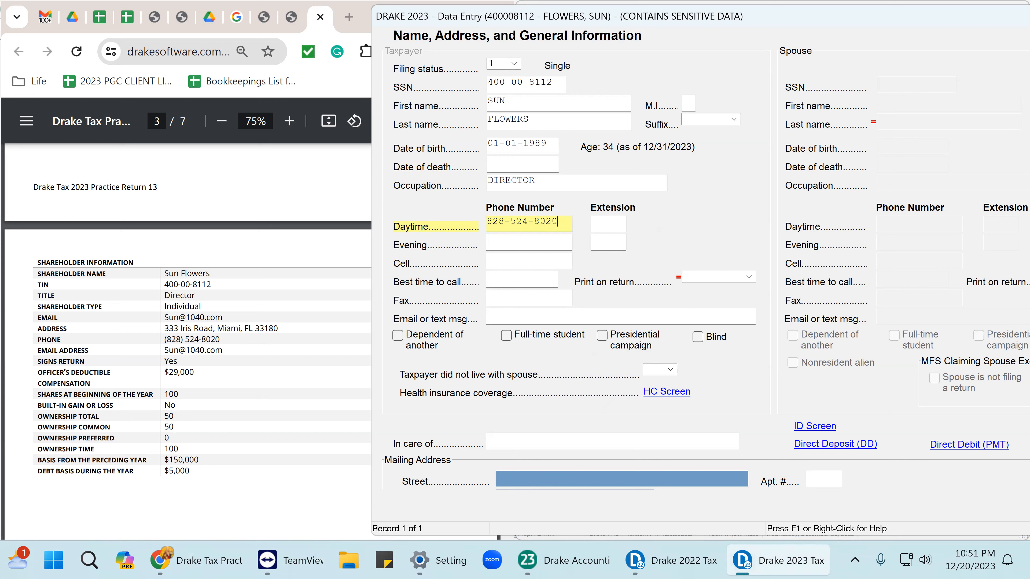
key("Tab")
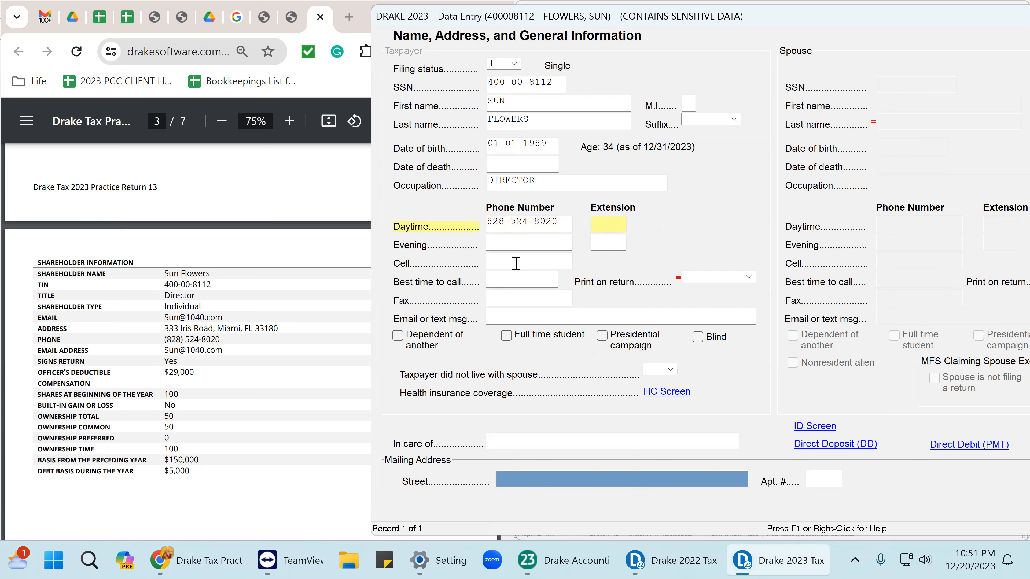
Copy the daytime phone number into the cell phone field.
right_click(528, 224)
left_click(569, 331)
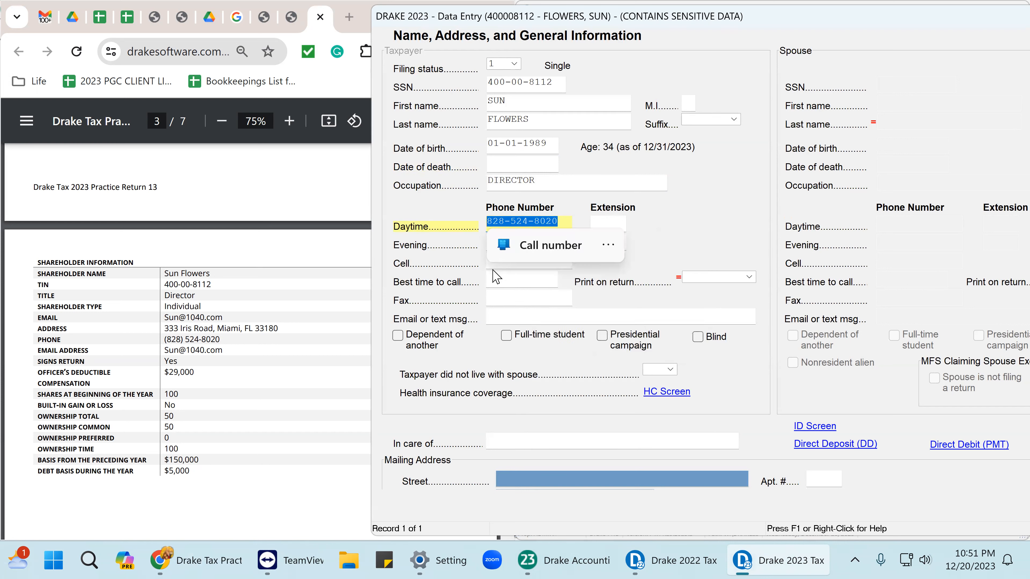
left_click(496, 264)
right_click(496, 264)
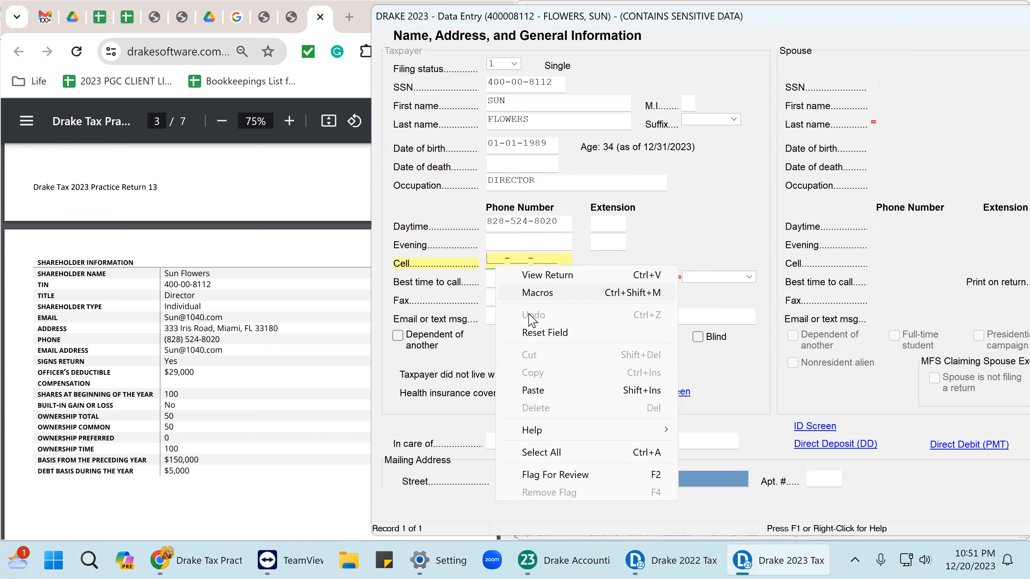
left_click(525, 390)
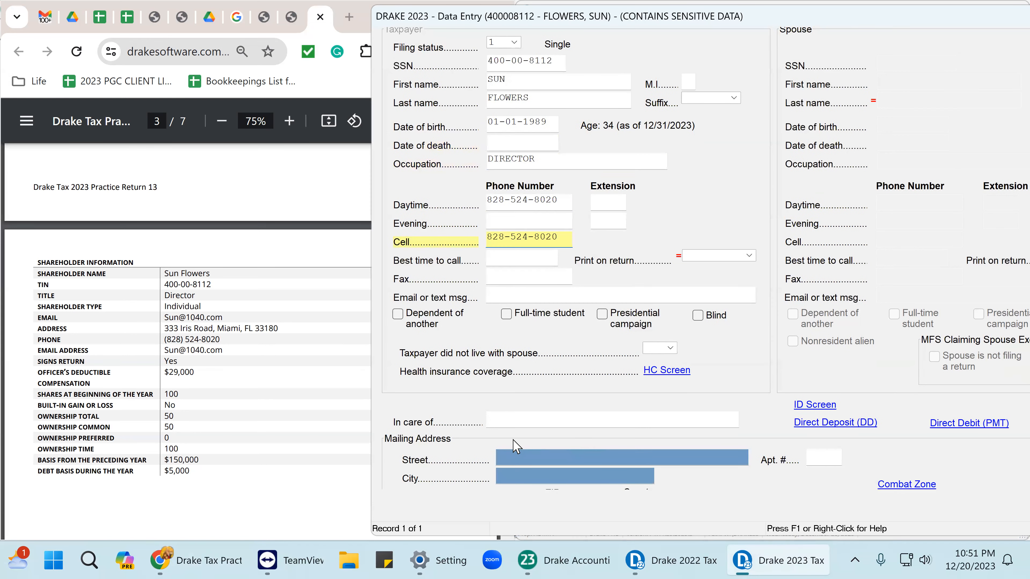
Enter the Florida street address and ZIP so city and county fill in.
scroll(478, 428, "down", 1)
left_click(505, 426)
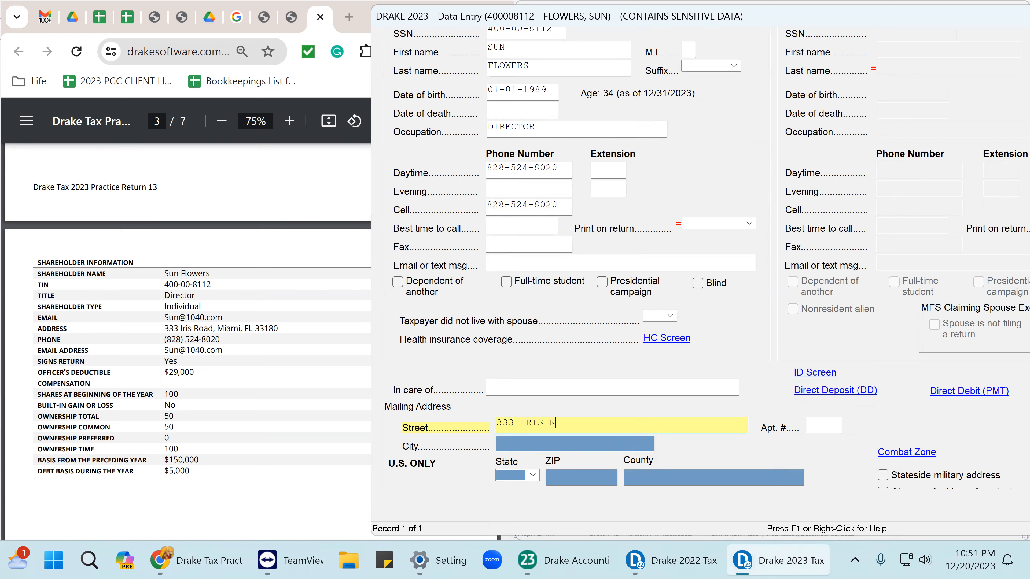
key("Tab")
key("Tab")
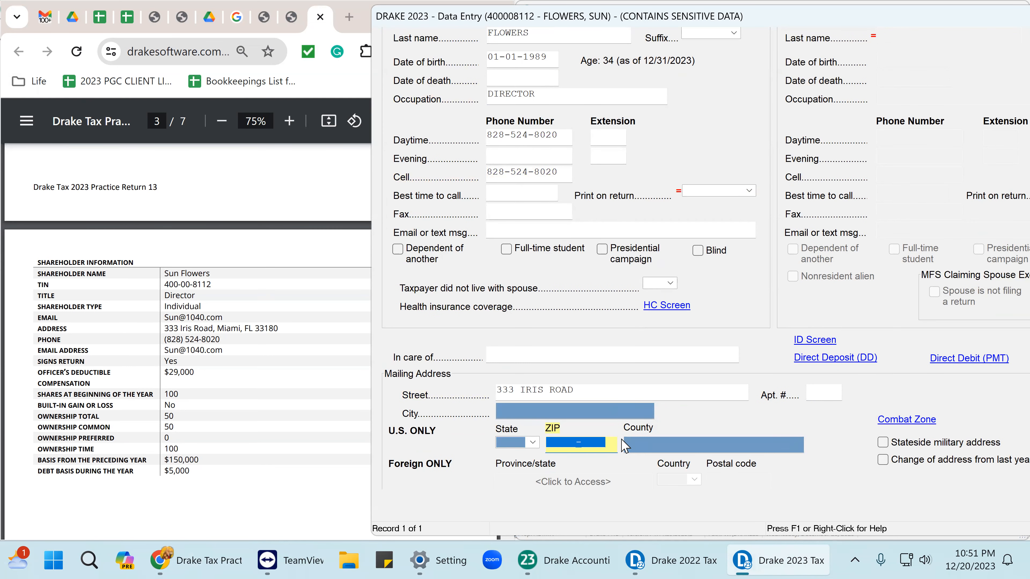
type("33180")
key("Tab")
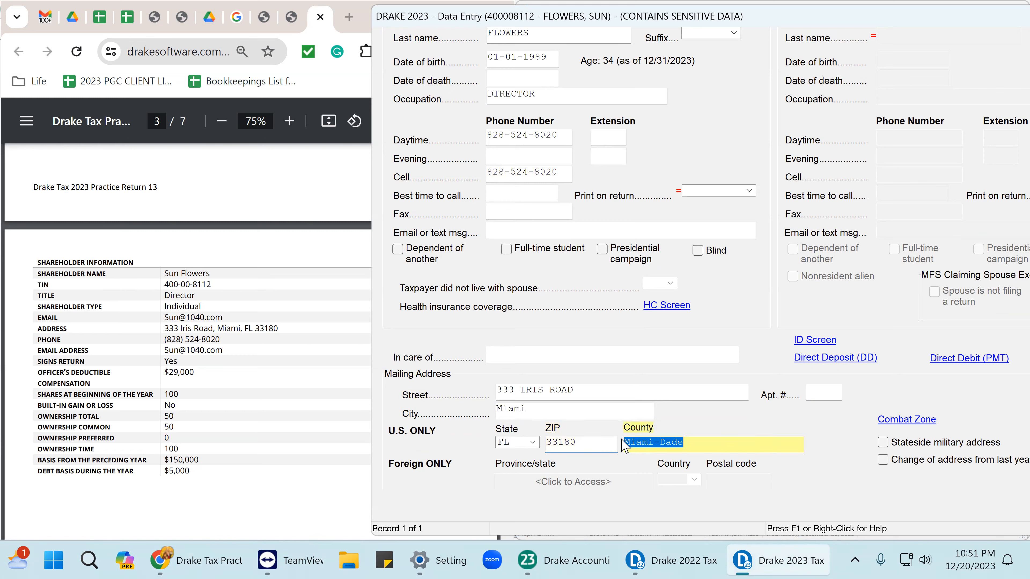
Answer No to foreign accounts and digital assets; set preparer, data entry and ERO numbers to 1.
scroll(686, 451, "down", 5)
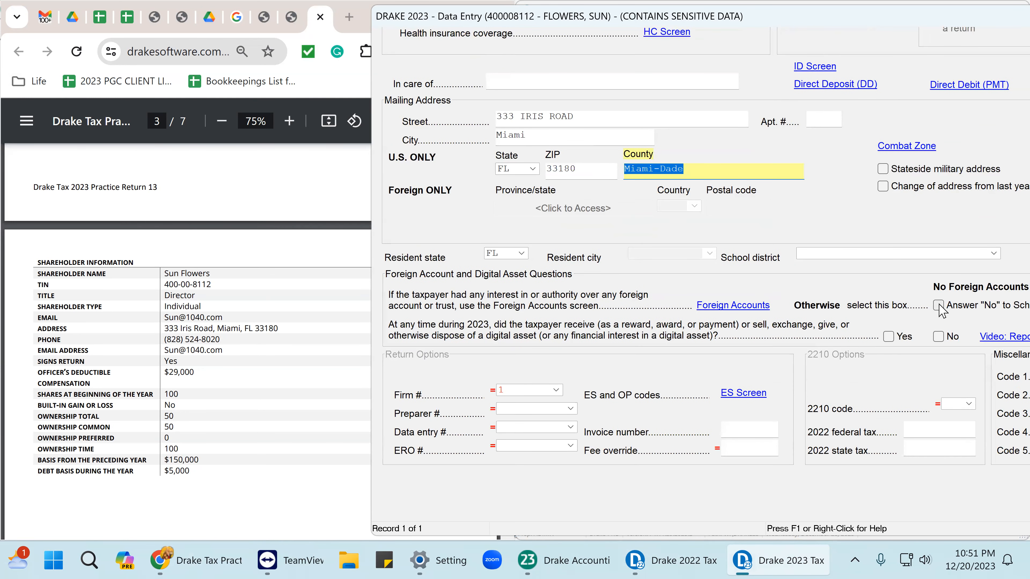
left_click(938, 305)
left_click(938, 336)
left_click(527, 409)
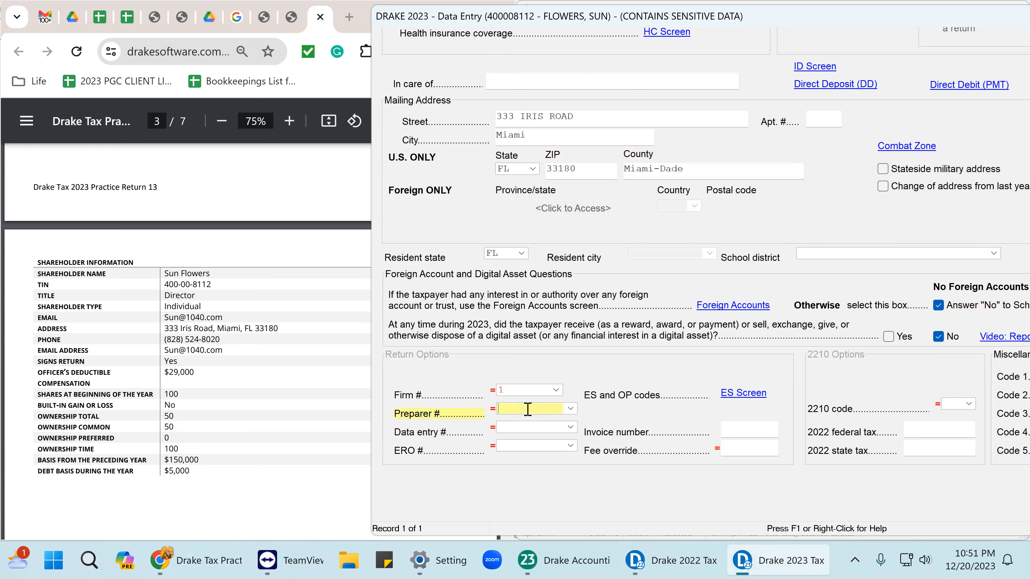
type("1")
key("Tab")
type("1")
key("Tab")
type("1")
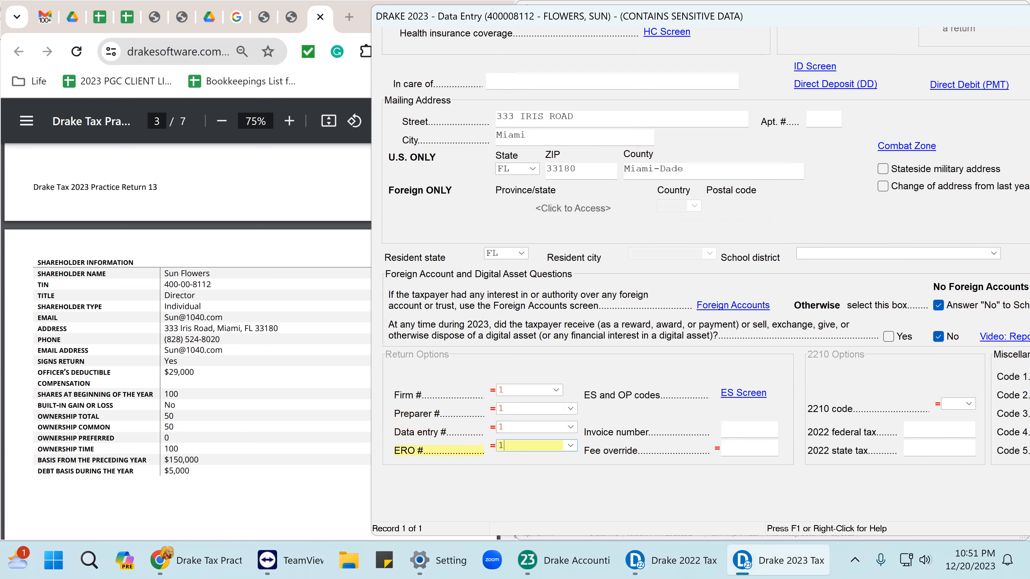
key("Tab")
left_click_drag(879, 13, 643, 55)
scroll(545, 193, "up", 2)
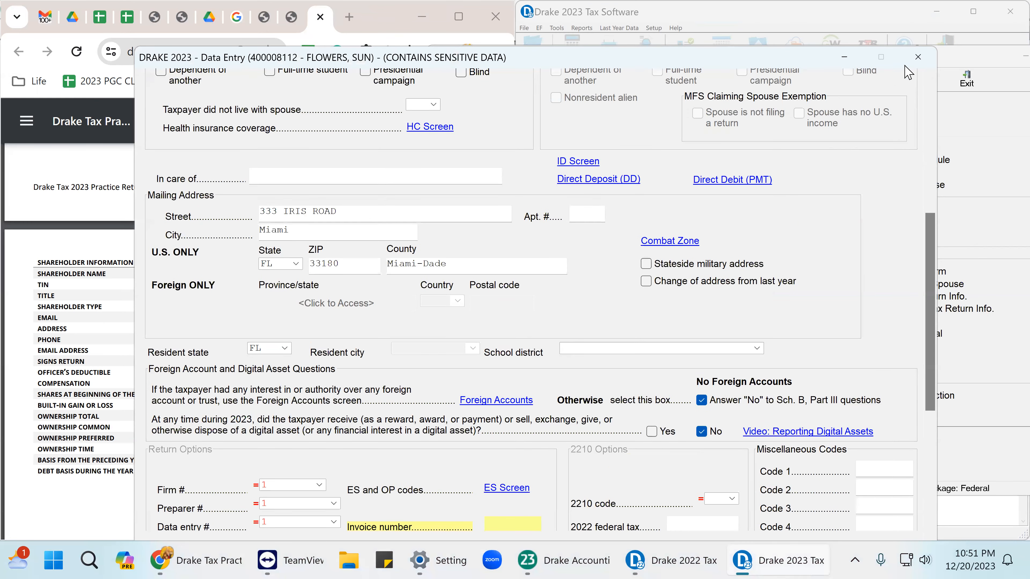
Enter the taxpayer's FL driver's license number, issued 01-01-2015, expiring 01-01-2025.
left_click(567, 162)
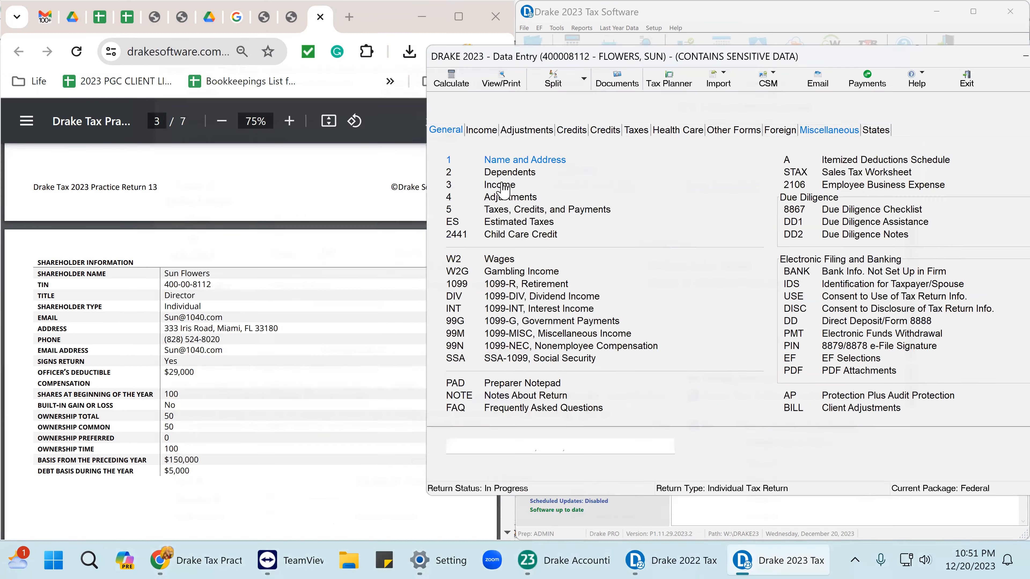
left_click(534, 101)
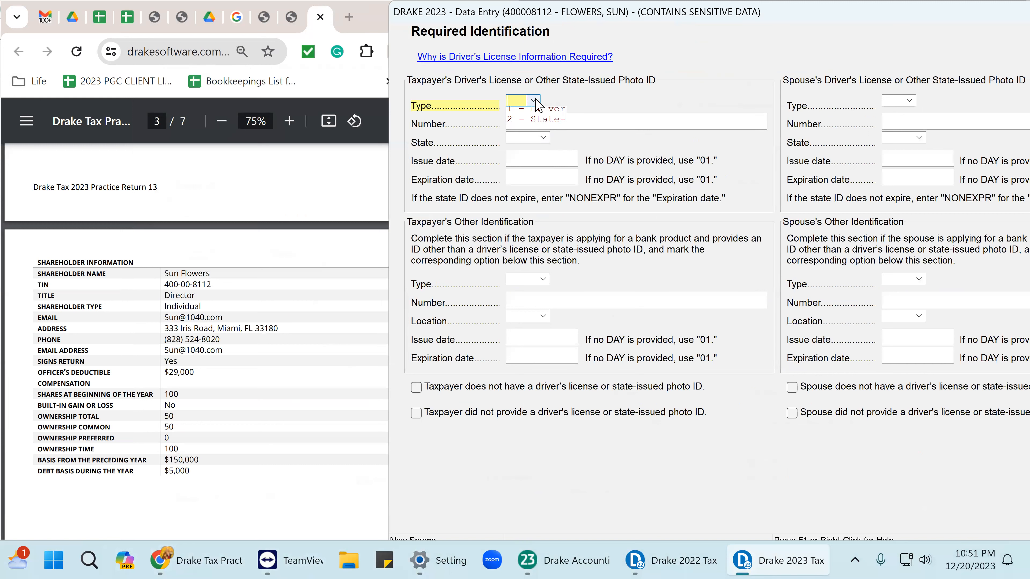
left_click(528, 124)
left_click(528, 124)
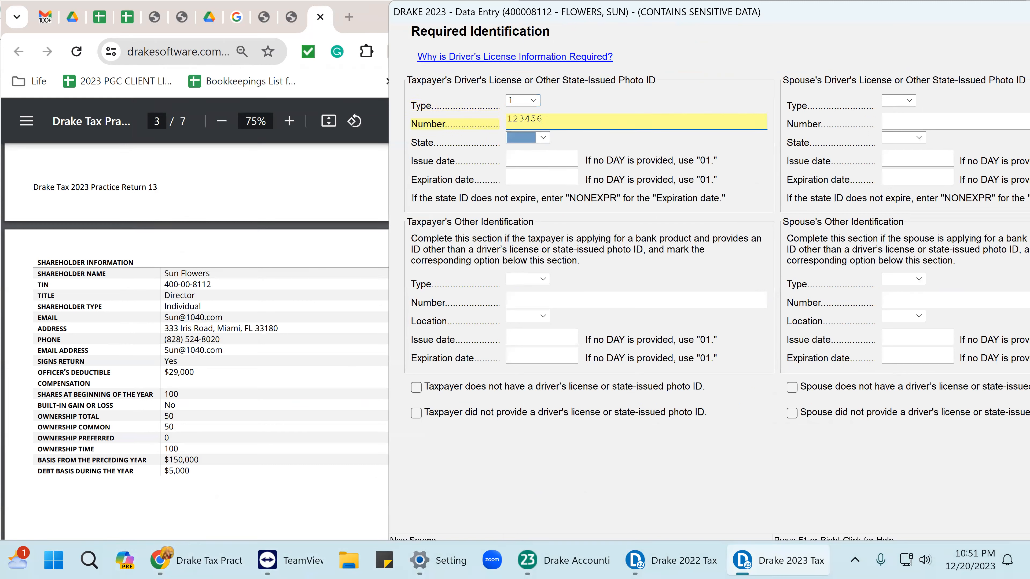
key("Tab")
key("Tab")
type("0")
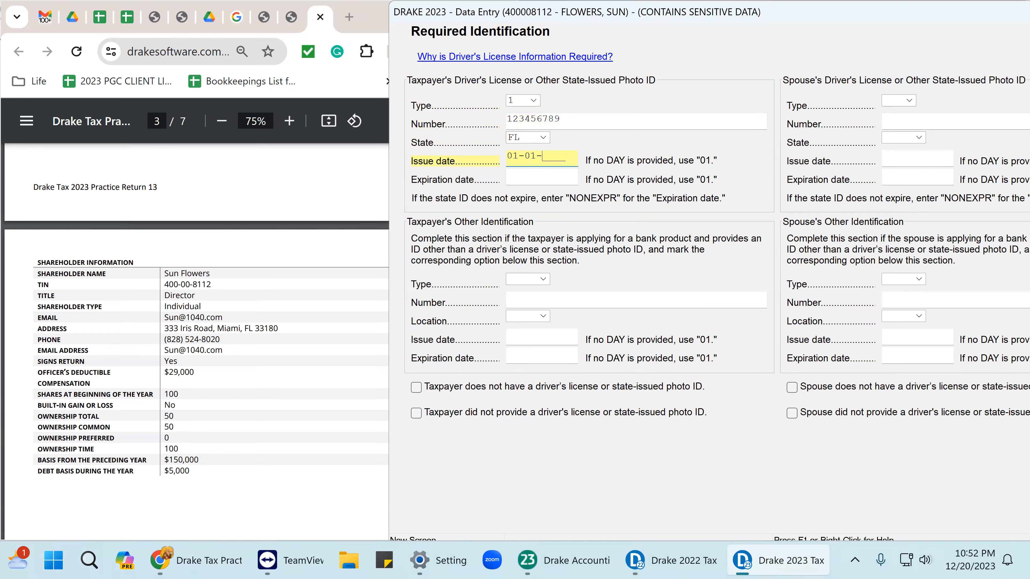
type("10120150")
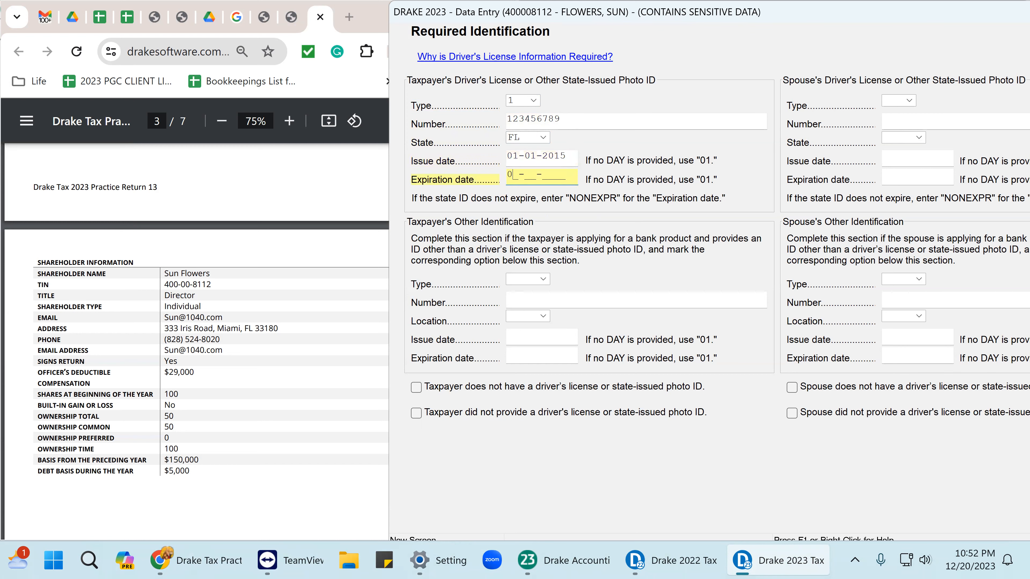
type("1012025")
left_click_drag(789, 12, 619, 12)
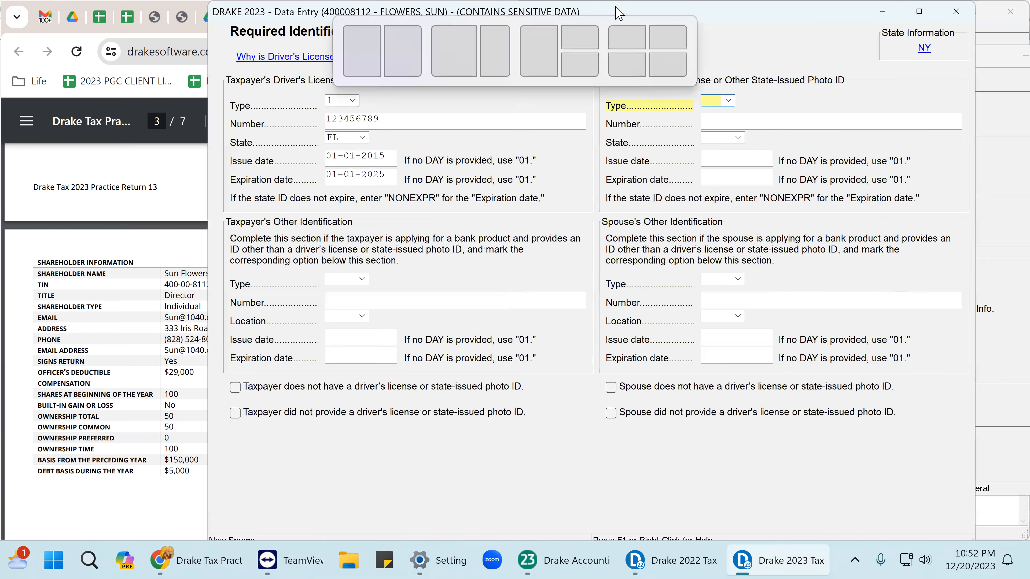
Answer Yes to full-year minimum essential health coverage on the HC screen.
left_click(956, 11)
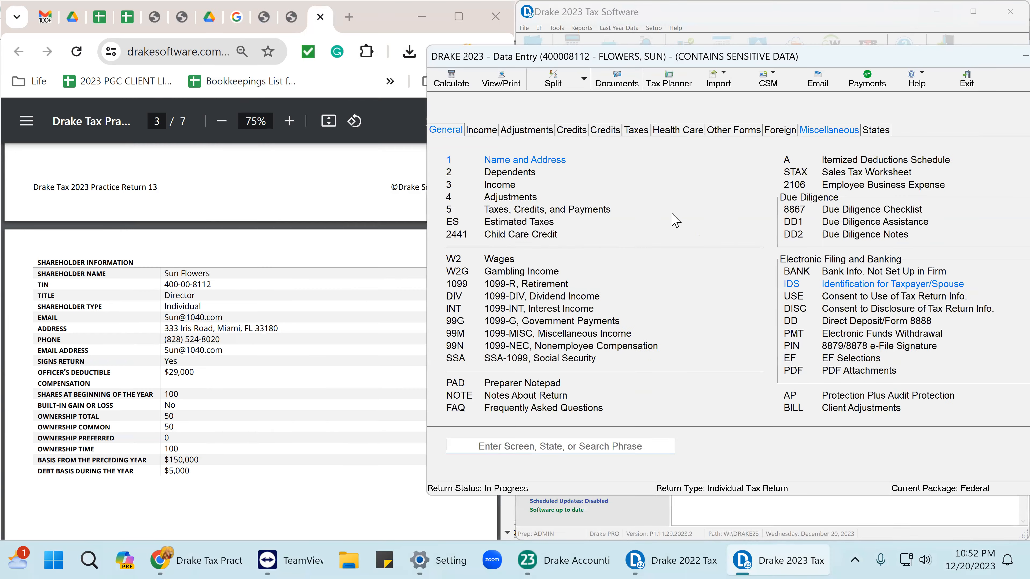
left_click(554, 160)
left_click(676, 389)
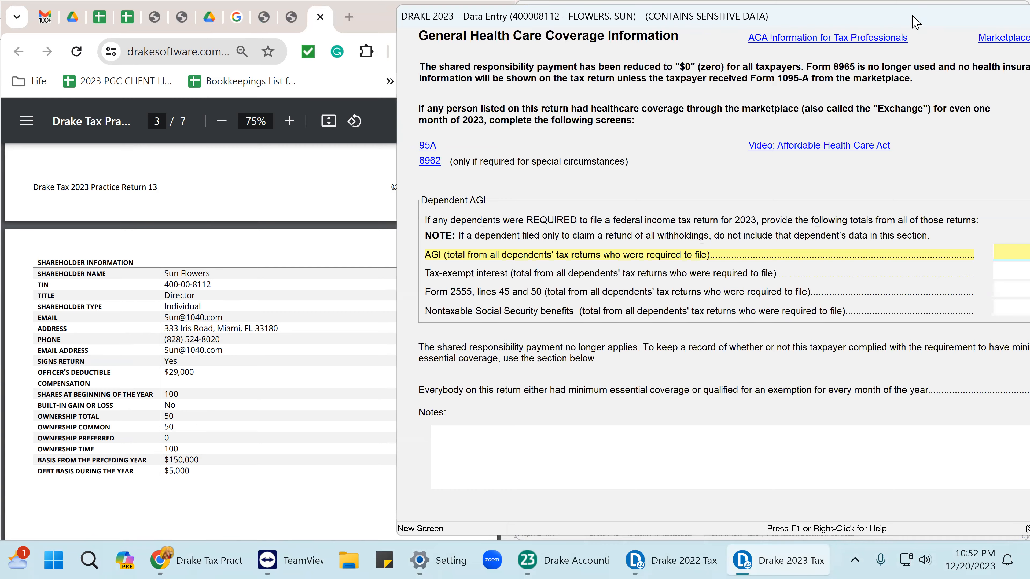
left_click_drag(916, 22, 554, 27)
left_click(735, 389)
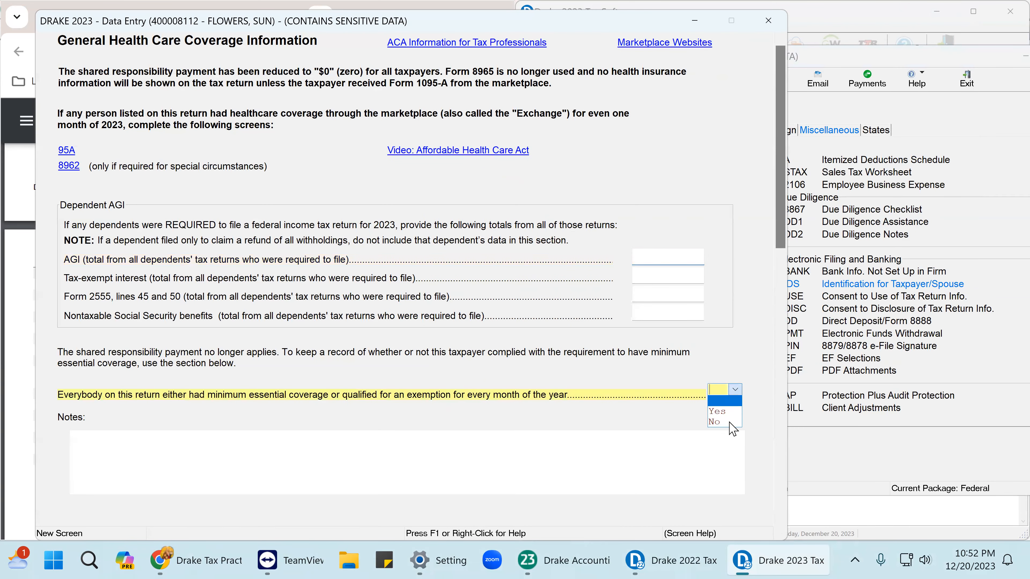
left_click(718, 411)
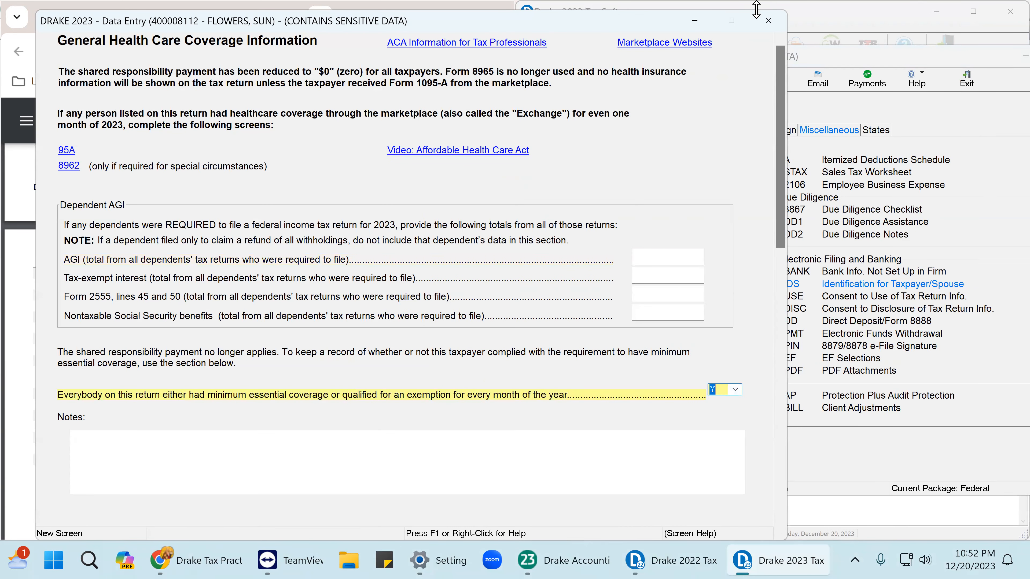
left_click(769, 24)
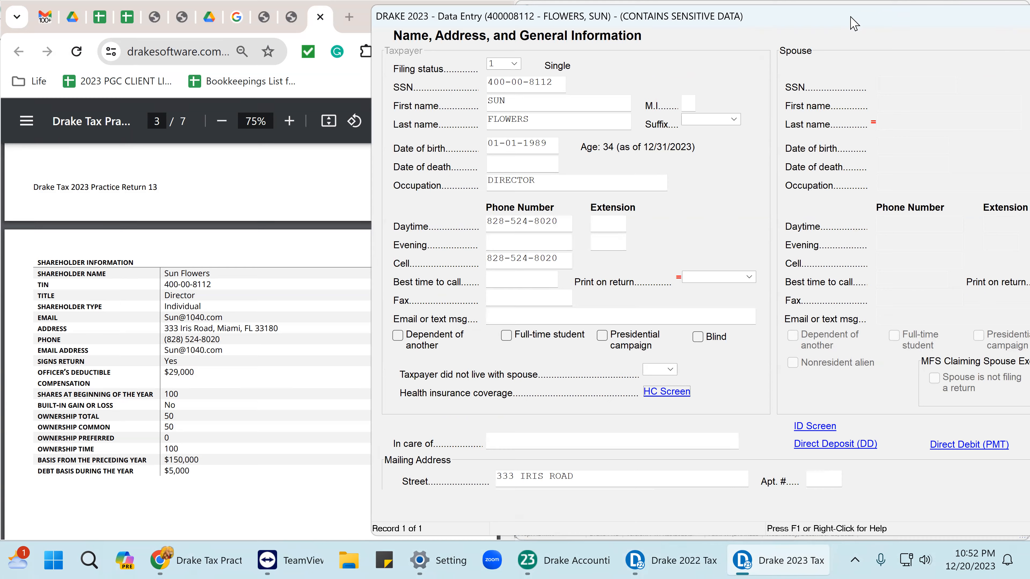
Close the name and address screen and start a new W-2 wages entry.
double_click(772, 18)
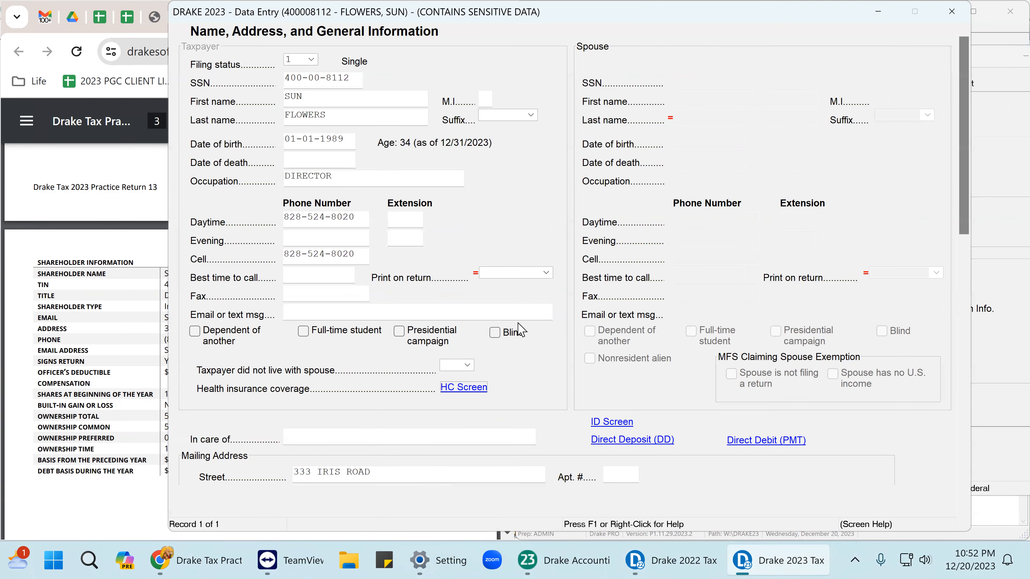
scroll(543, 316, "down", 5)
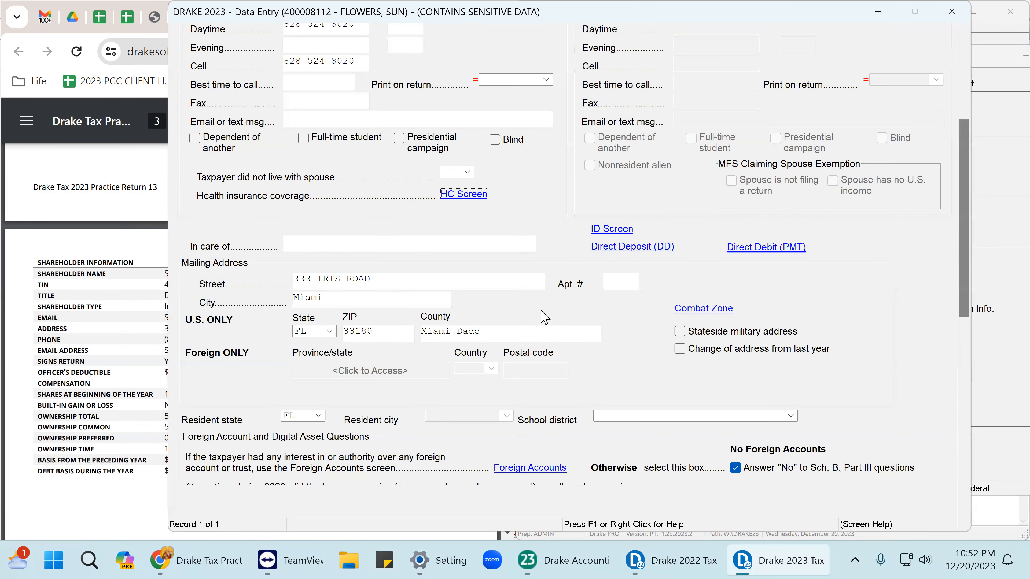
scroll(545, 316, "down", 1)
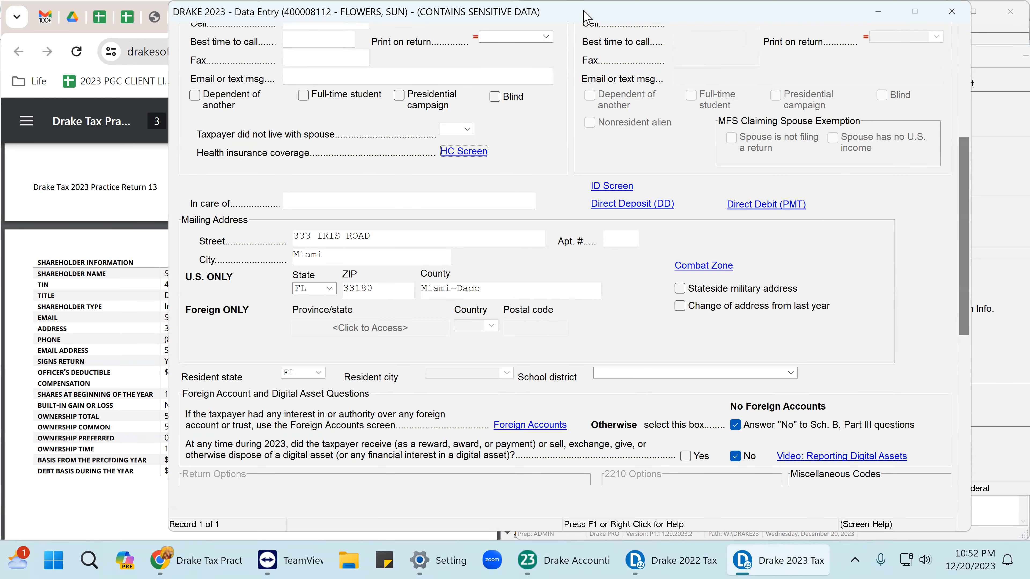
key("super+Right")
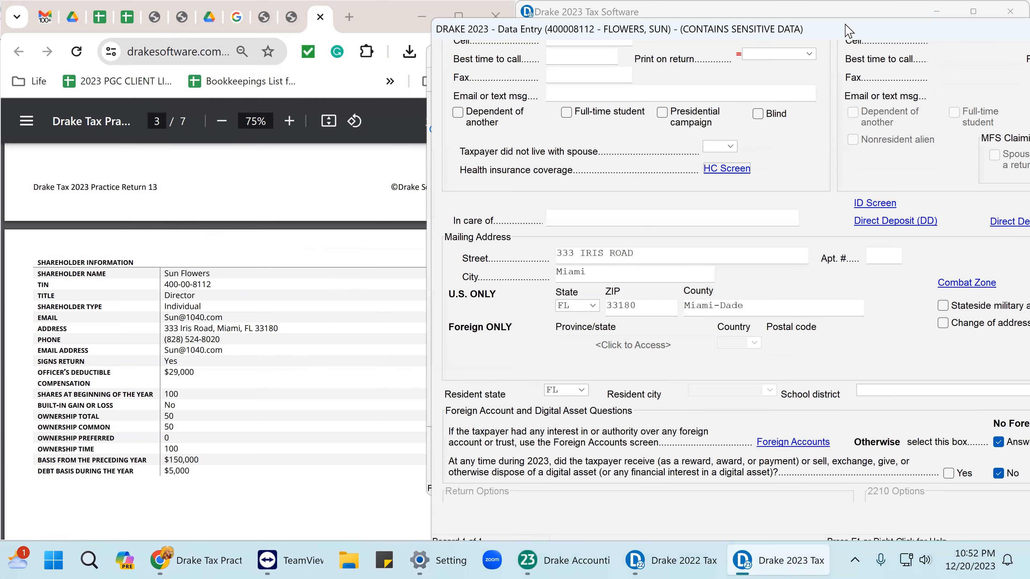
double_click(851, 30)
left_click(1011, 29)
left_click(498, 260)
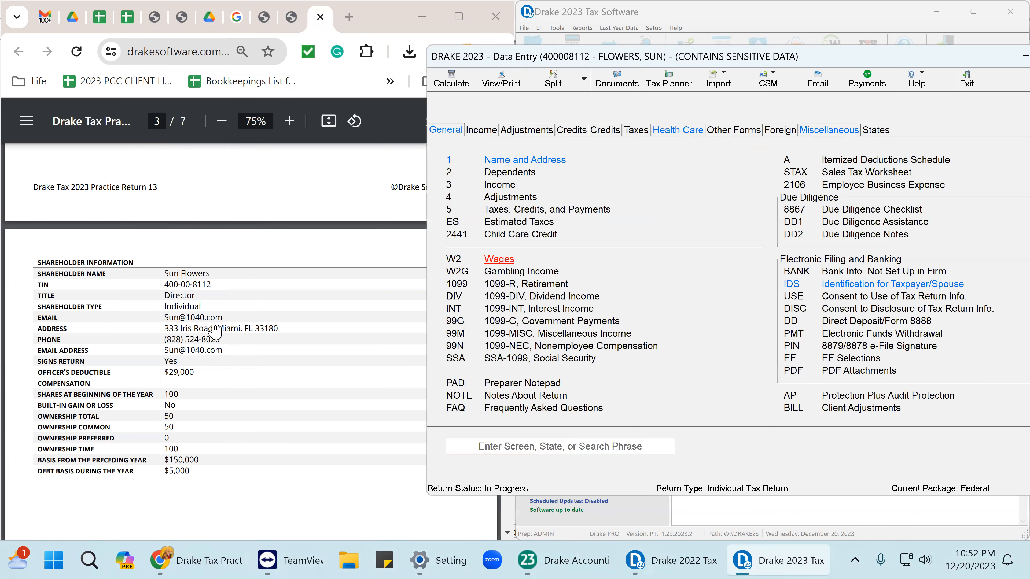
scroll(183, 337, "up", 10)
scroll(186, 339, "down", 5)
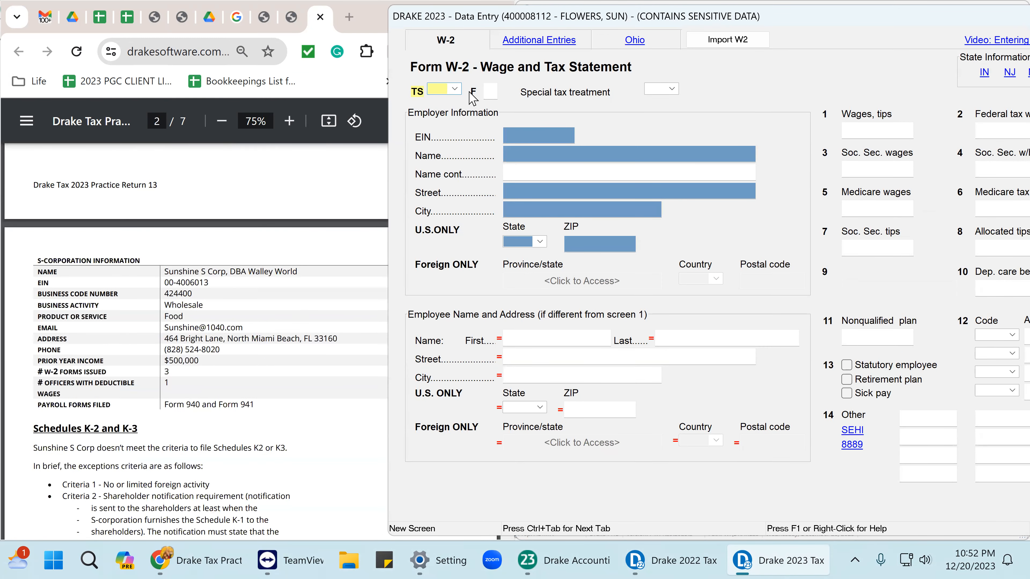
Assign the W-2 to the taxpayer with the employer EIN, DBA name and employer ZIP code.
left_click(455, 89)
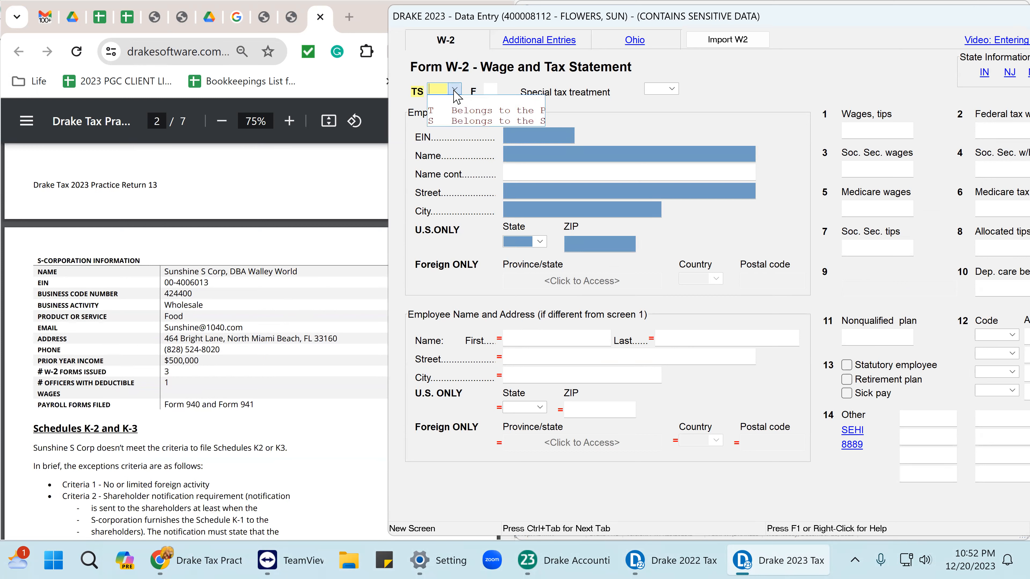
left_click(463, 112)
left_click(510, 135)
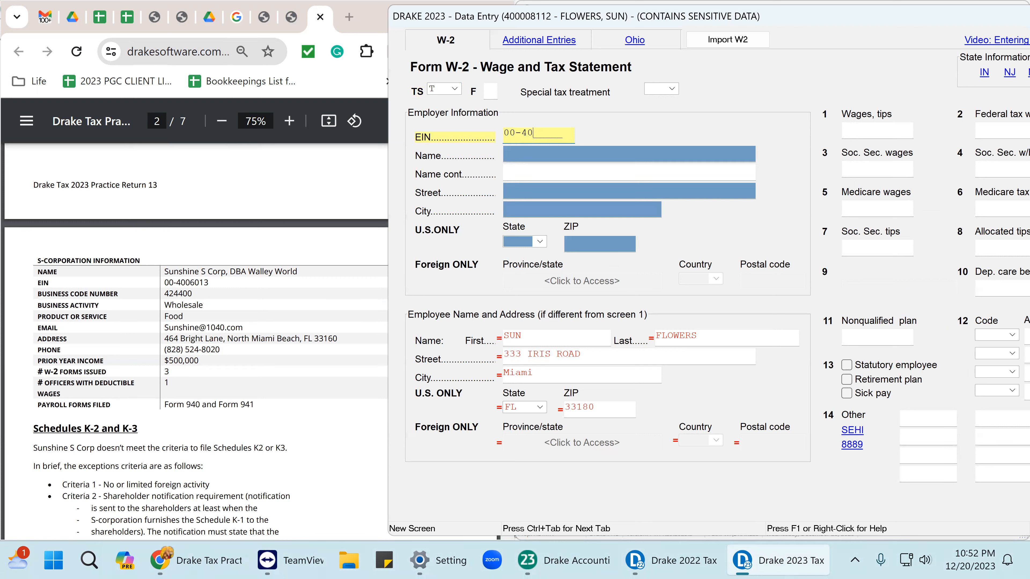
type("00-4006013")
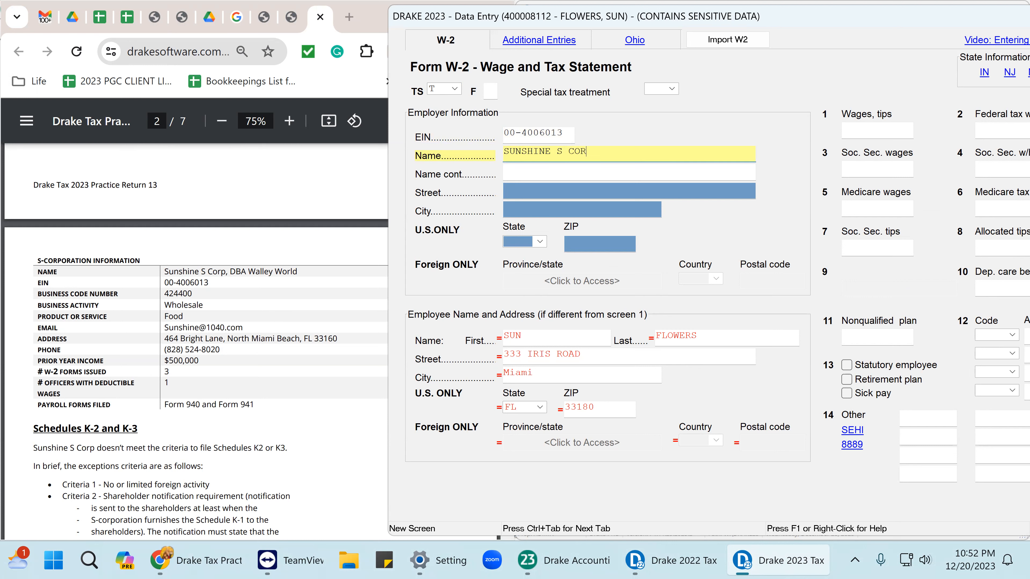
key("Tab")
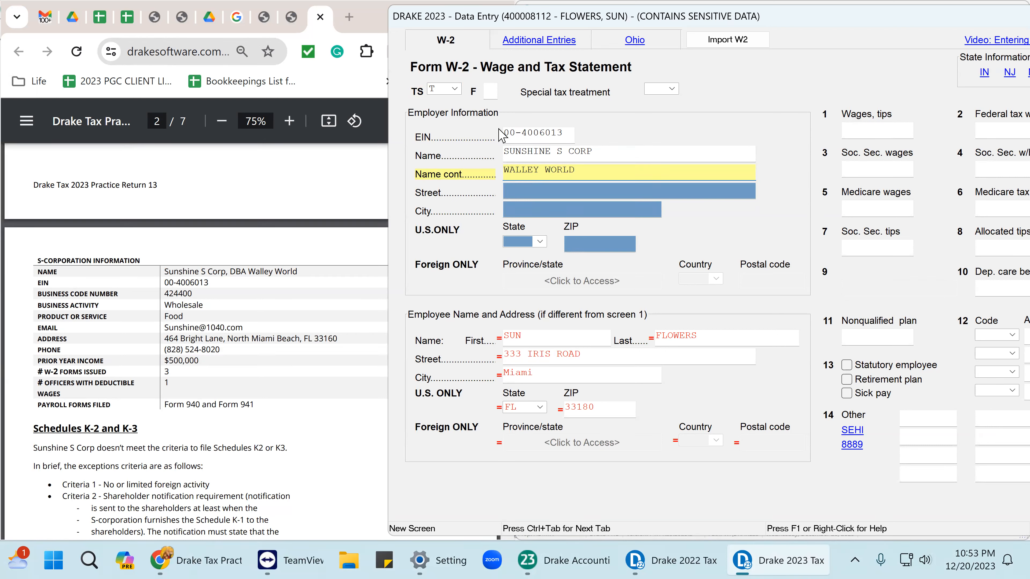
left_click(506, 170)
type("DBA")
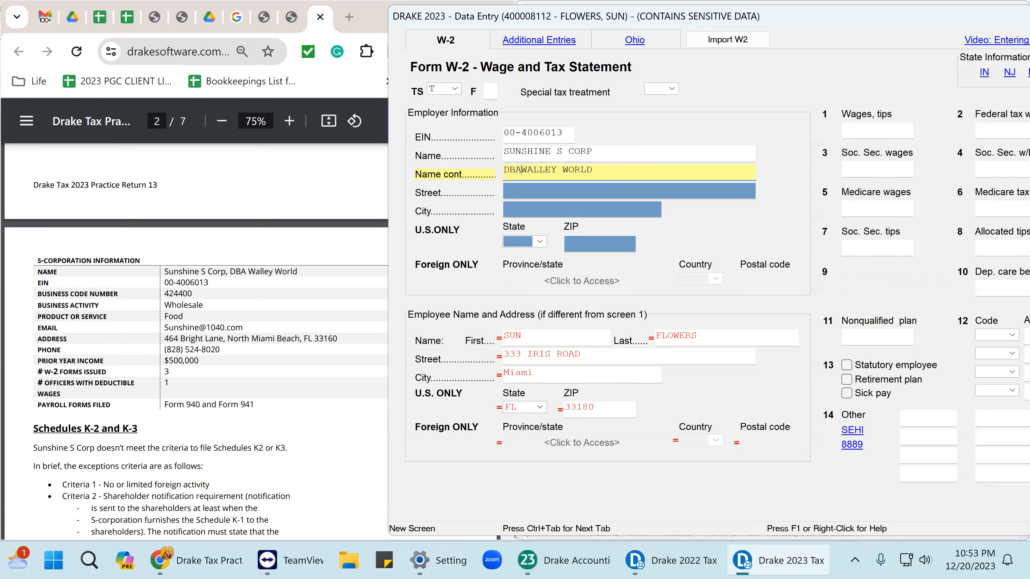
key("Tab")
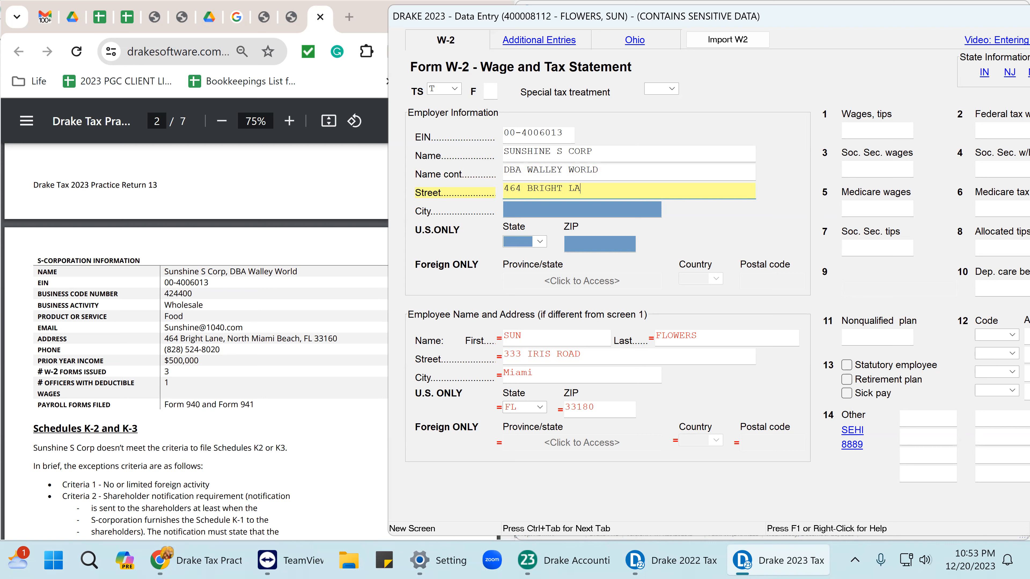
key("Tab")
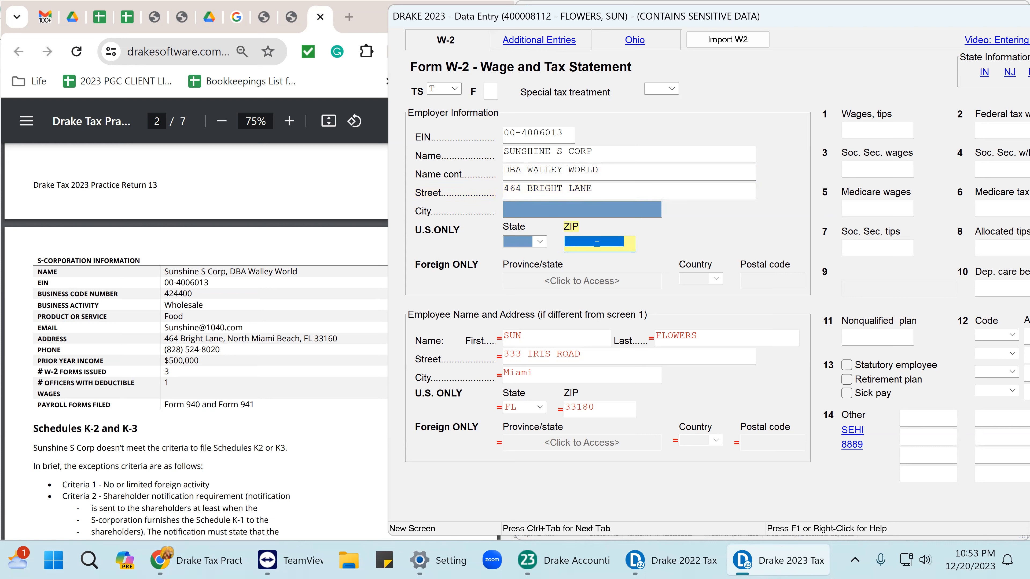
type("33160")
key("Tab")
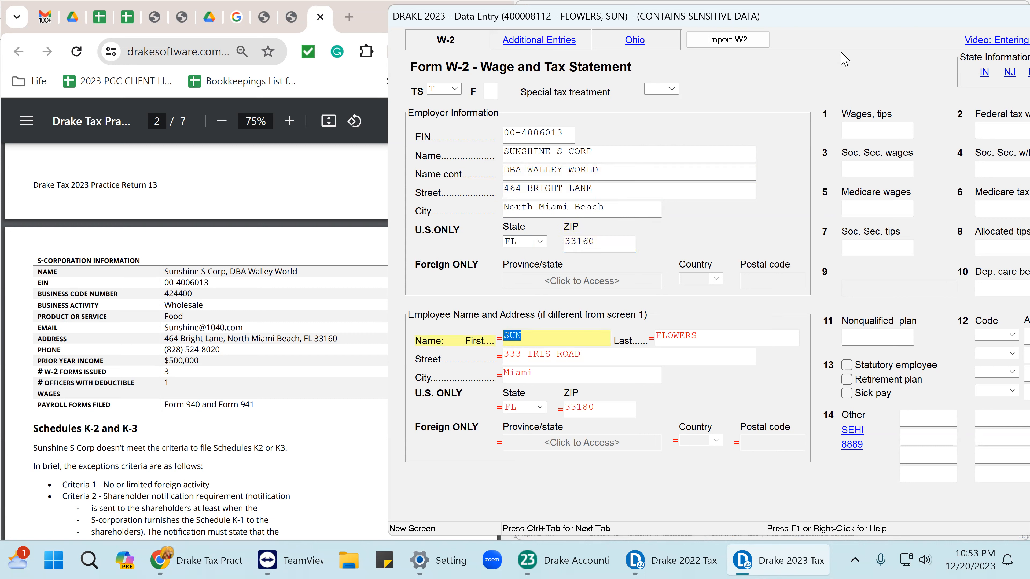
Enter W-2 wages of 29000 and federal withholding of 5000.
left_click(867, 129)
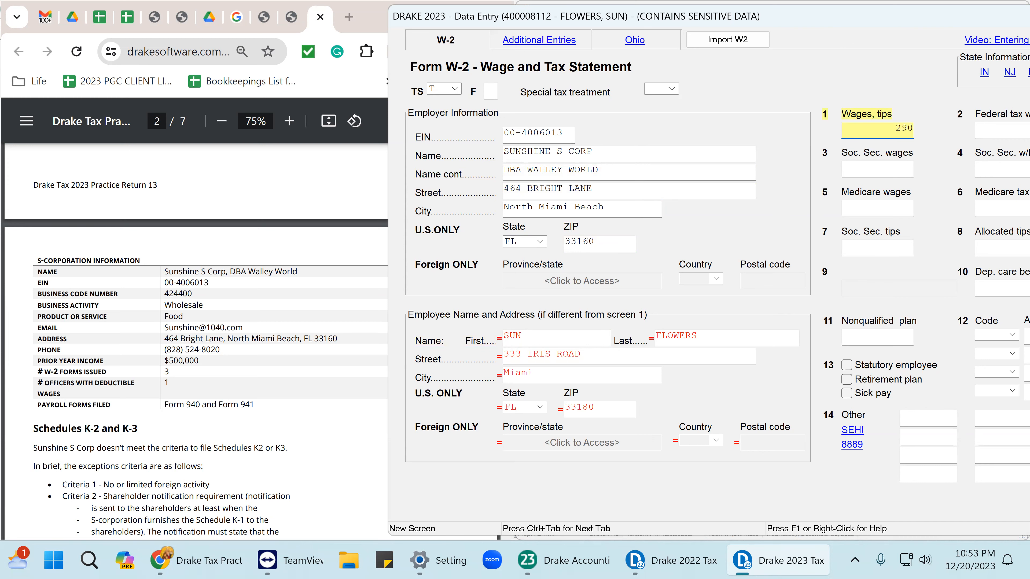
key("Tab")
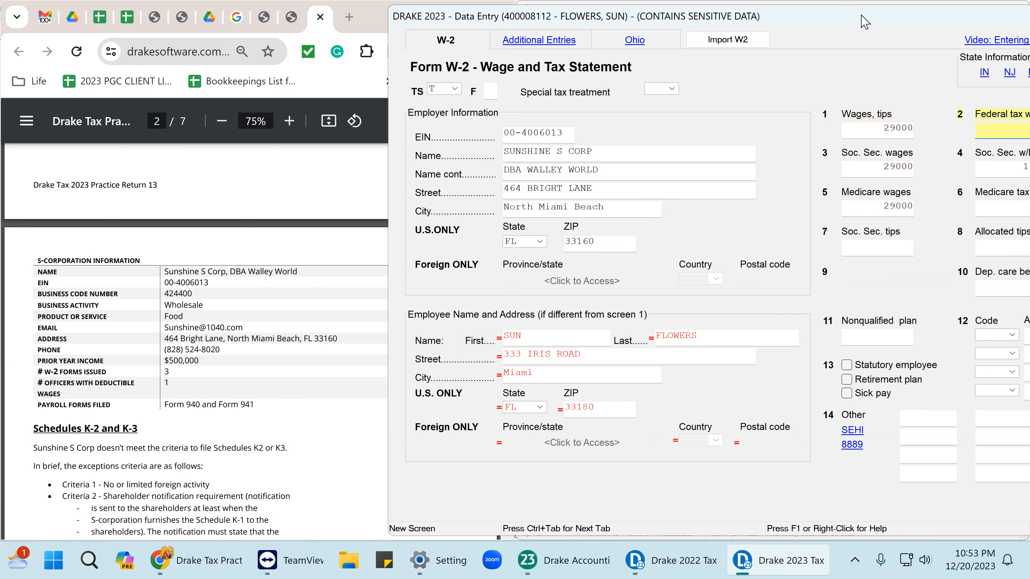
left_click_drag(861, 16, 665, 29)
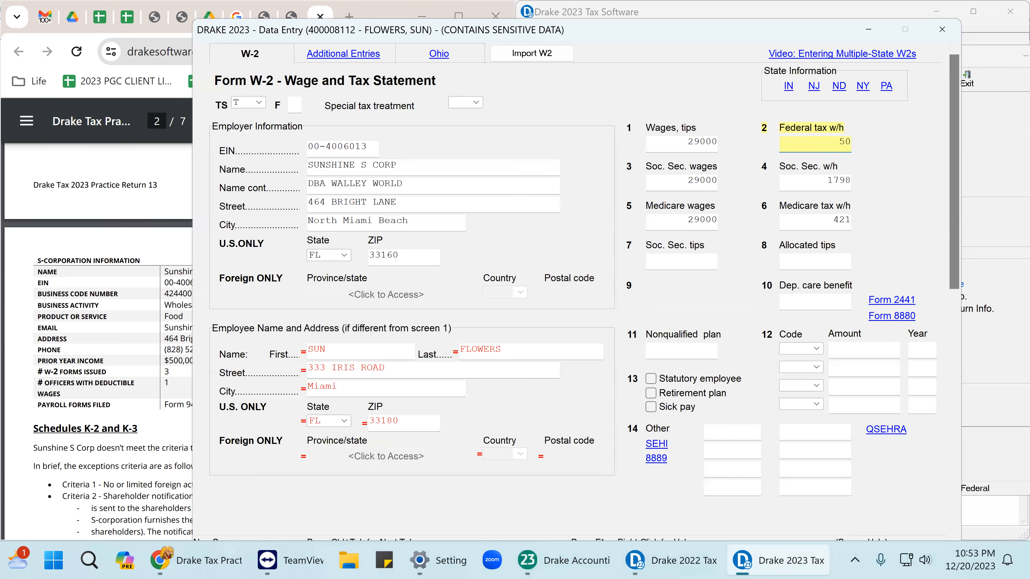
key("Tab")
scroll(594, 338, "down", 1)
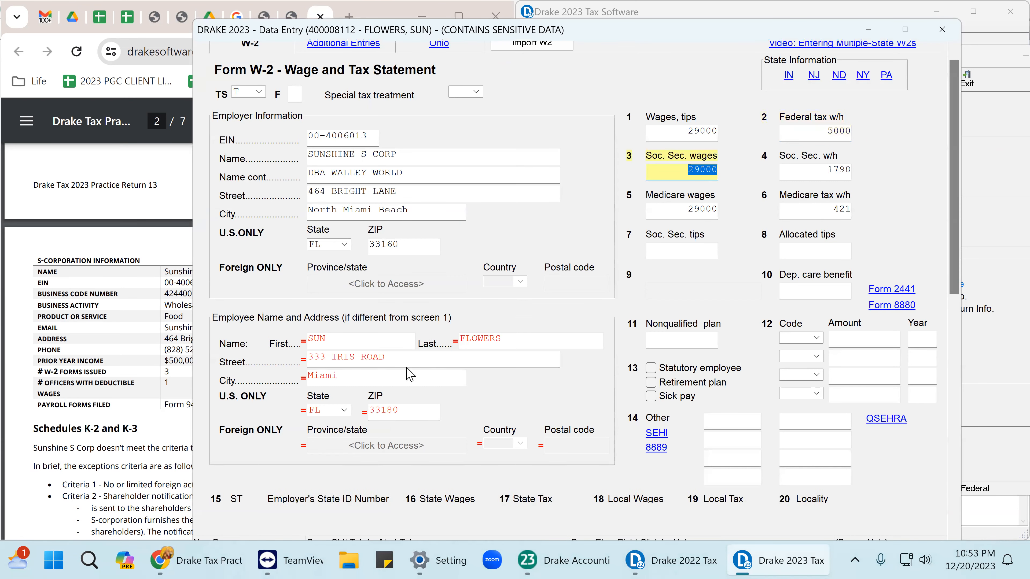
scroll(384, 422, "down", 1)
Fill box 15 state FL with the employer's state ID and 1000 state tax, then close the W-2.
left_click(227, 417)
type("F")
key("Tab")
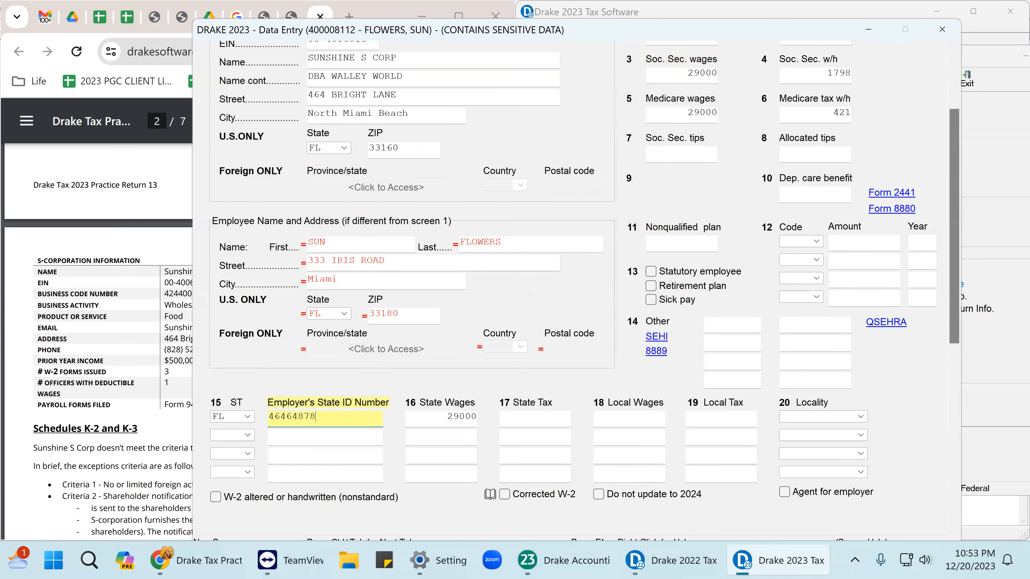
type("46464878")
key("Tab")
left_click(529, 422)
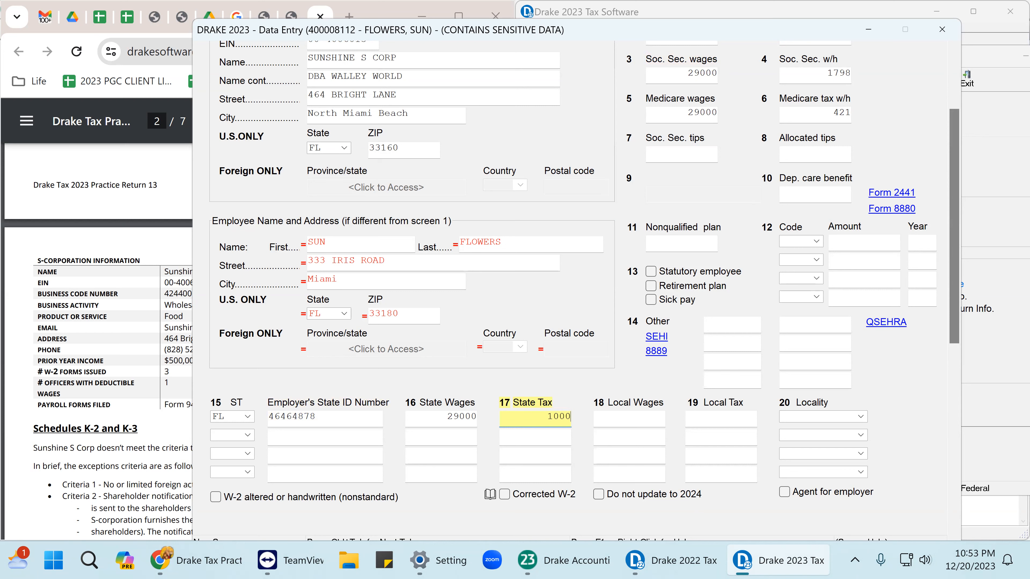
key("Tab")
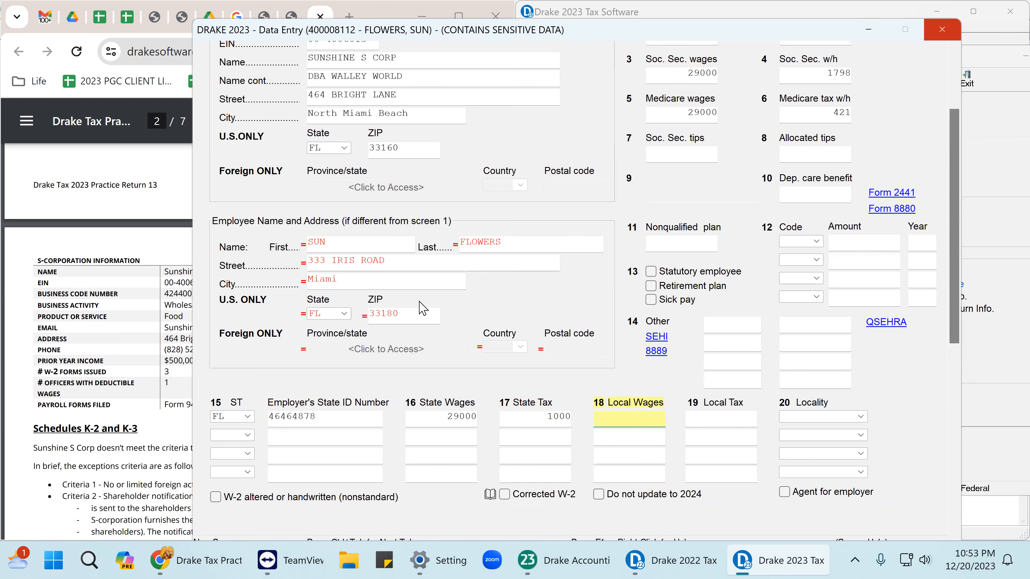
key("Escape")
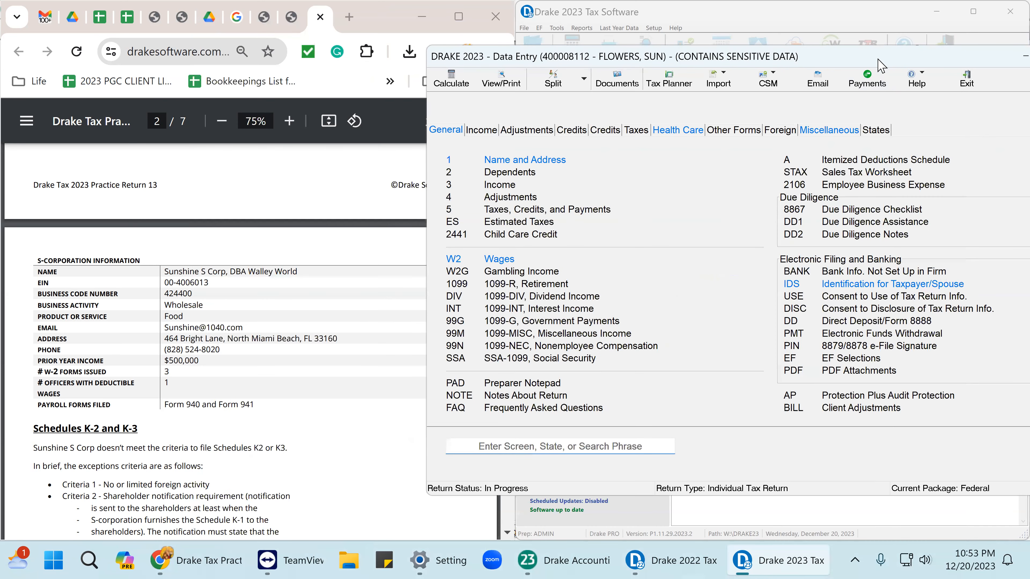
Enter the 12-20-2023 signature date and ERO PIN on the PIN screen.
left_click_drag(876, 60, 661, 43)
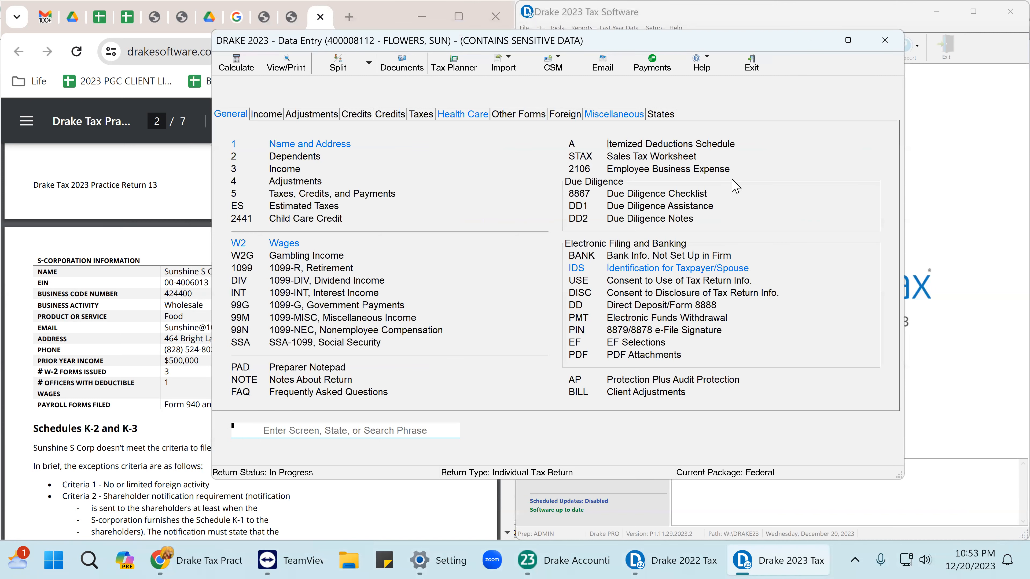
left_click(669, 330)
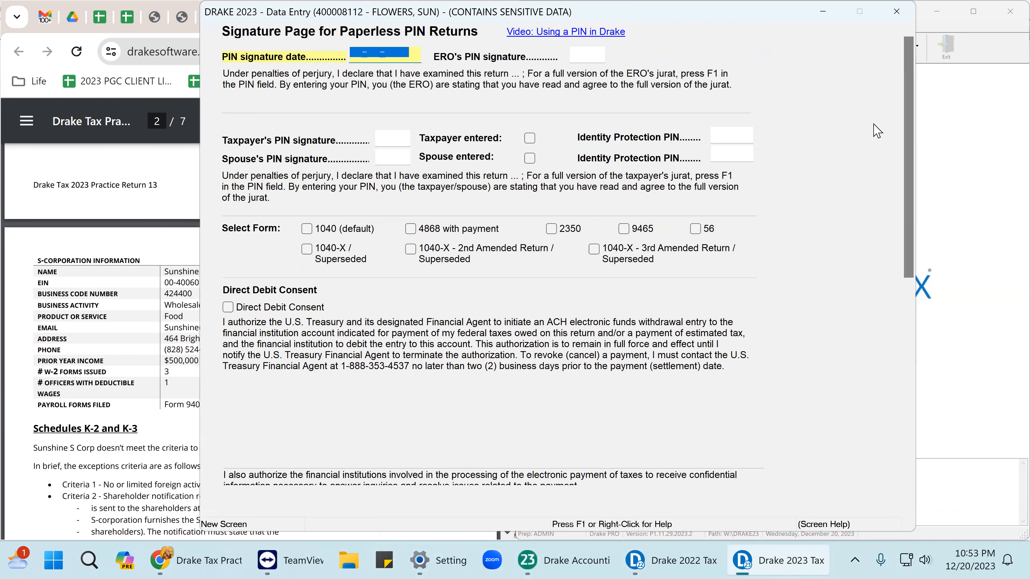
type("12-20-2023")
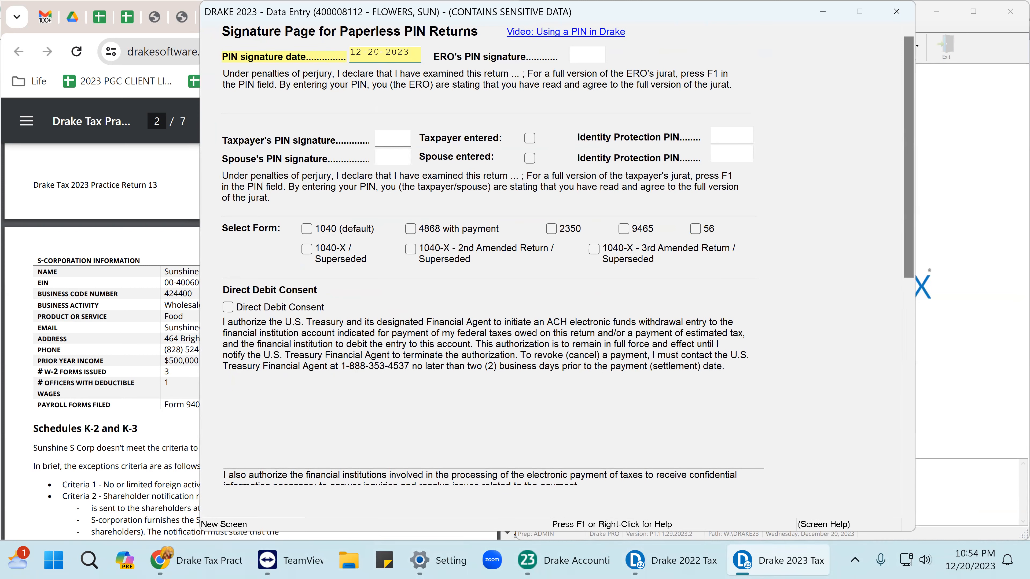
key("Return")
type("1")
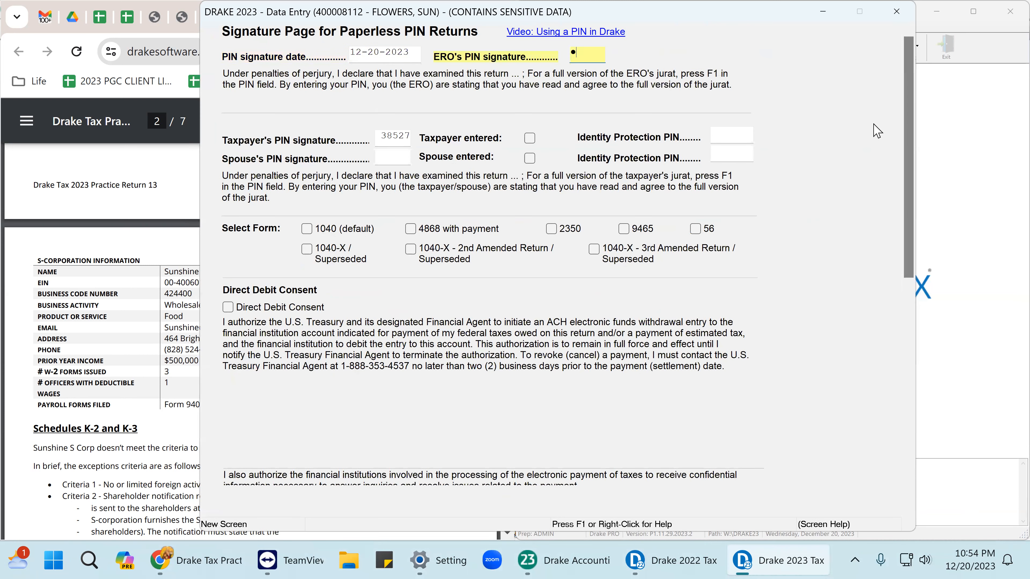
key("Tab")
left_click(894, 13)
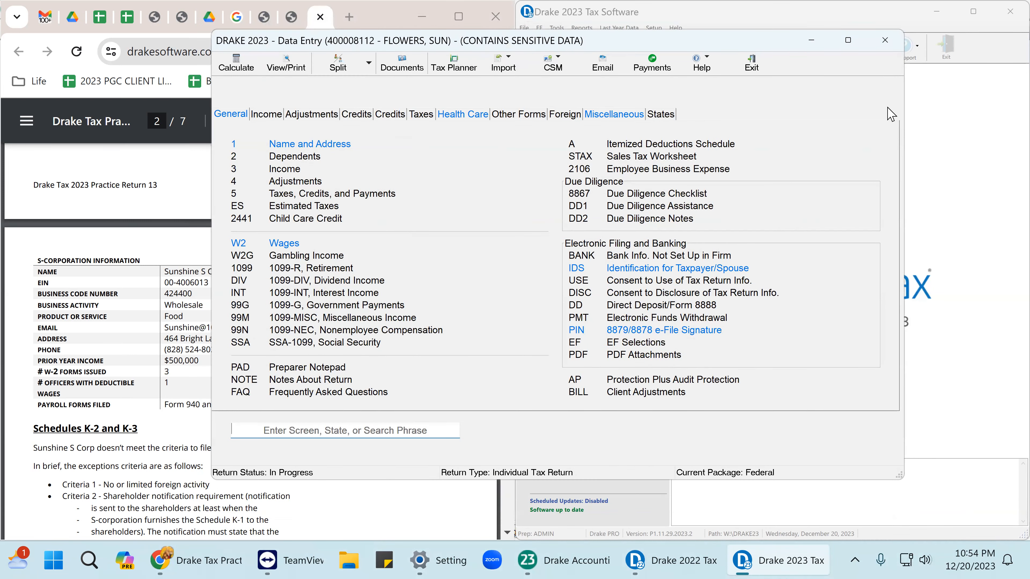
Calculate the return past the Florida module error, showing a 3,399 federal refund.
left_click(884, 45)
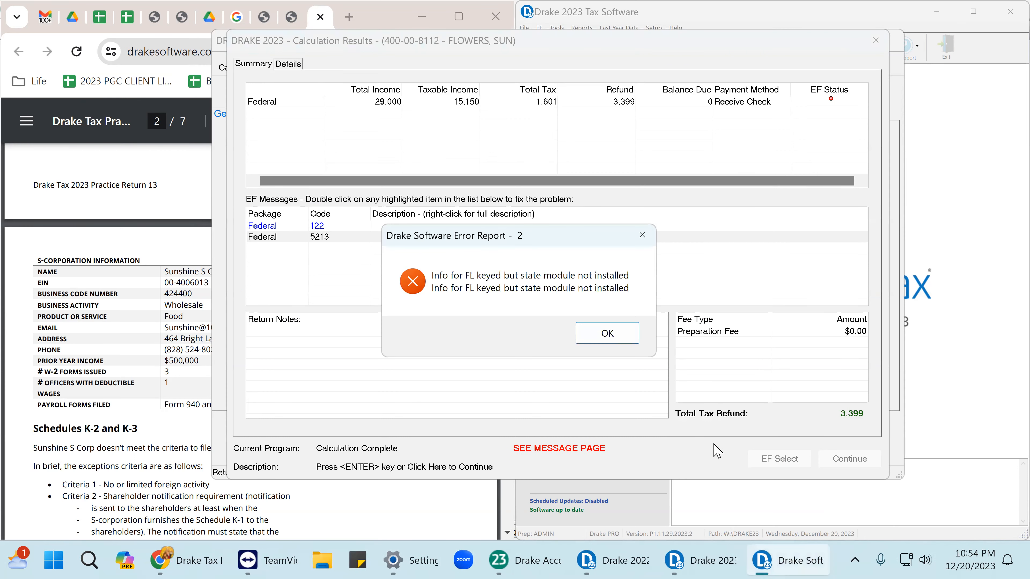
left_click(614, 332)
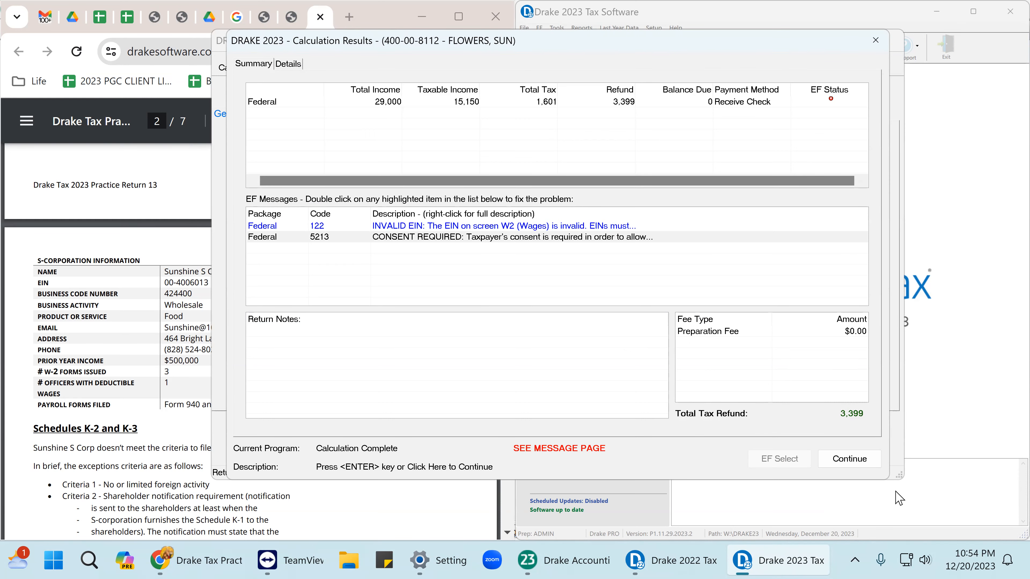
left_click(849, 459)
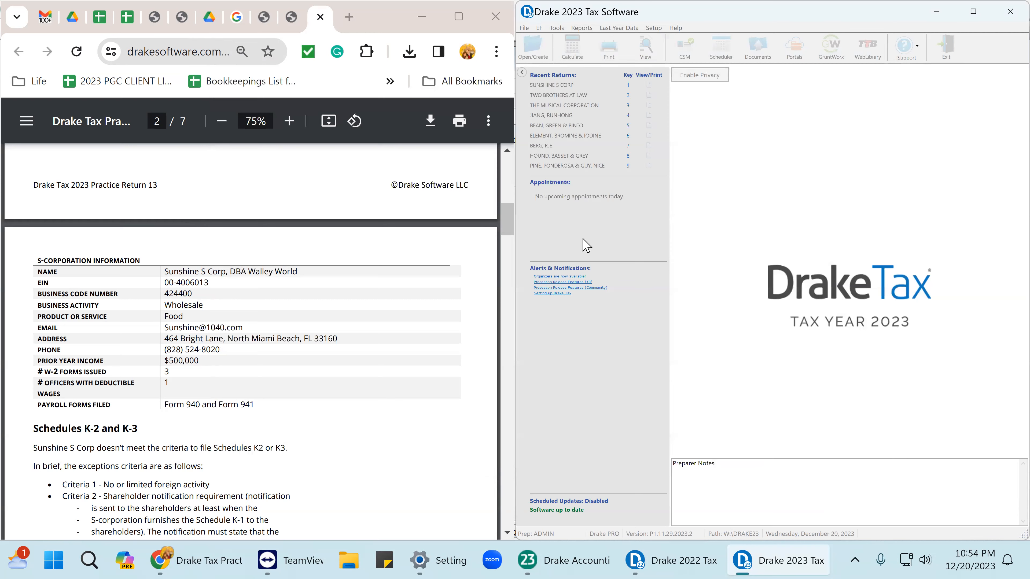
Reopen the Sunshine S Corp return and view its calculated forms, dismissing the Florida warning.
left_click(973, 11)
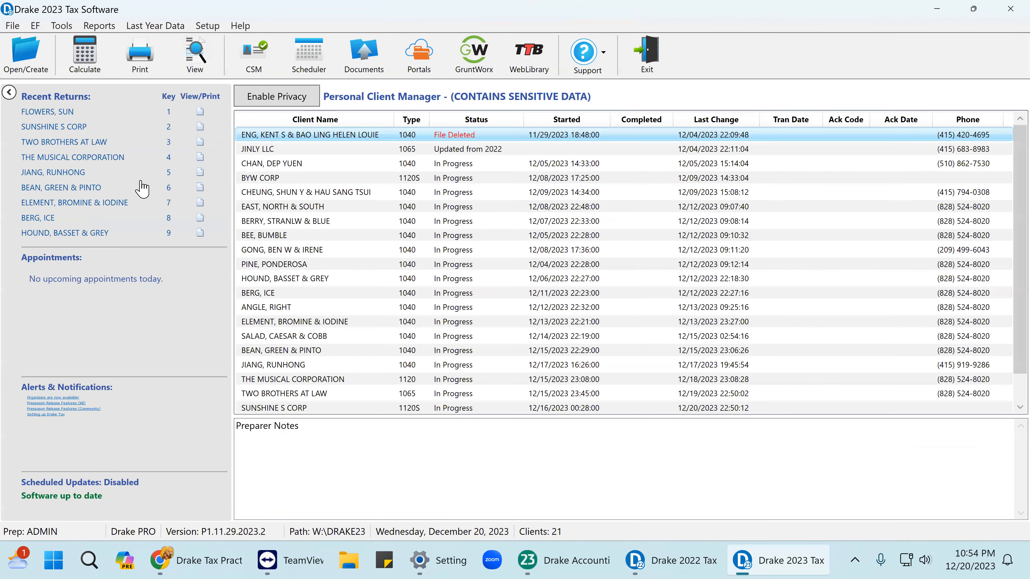
left_click(69, 129)
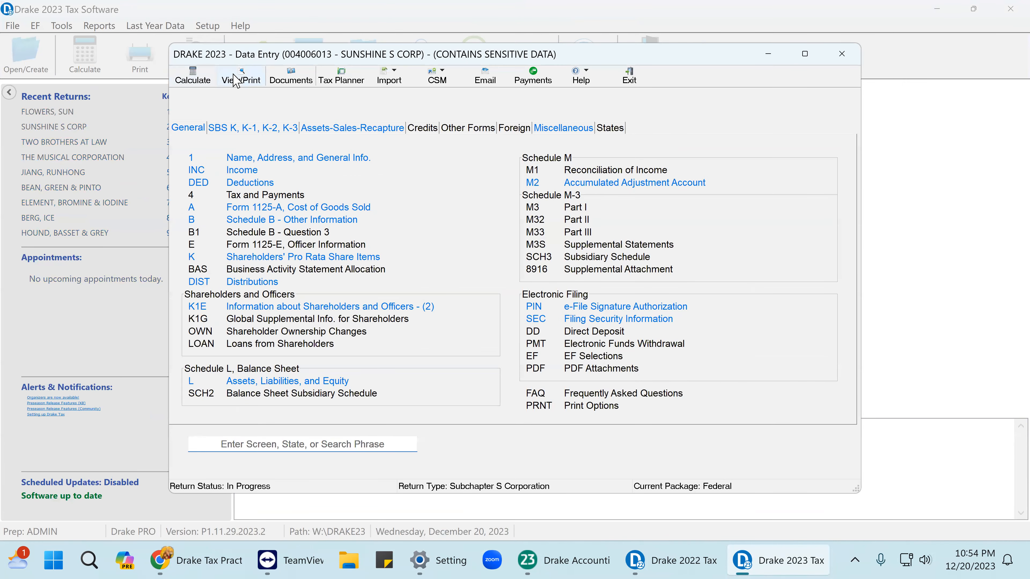
left_click(241, 77)
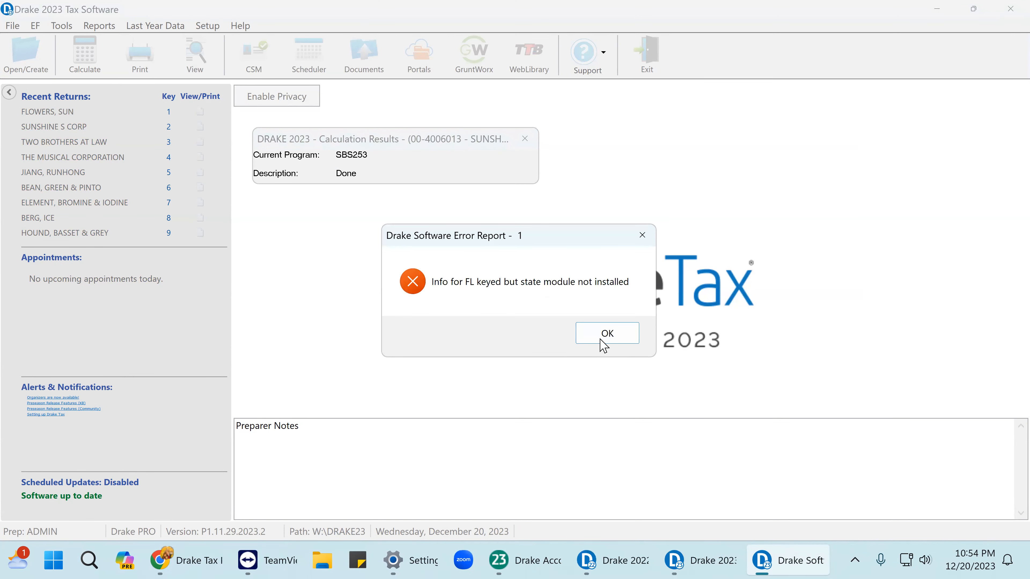
left_click(587, 333)
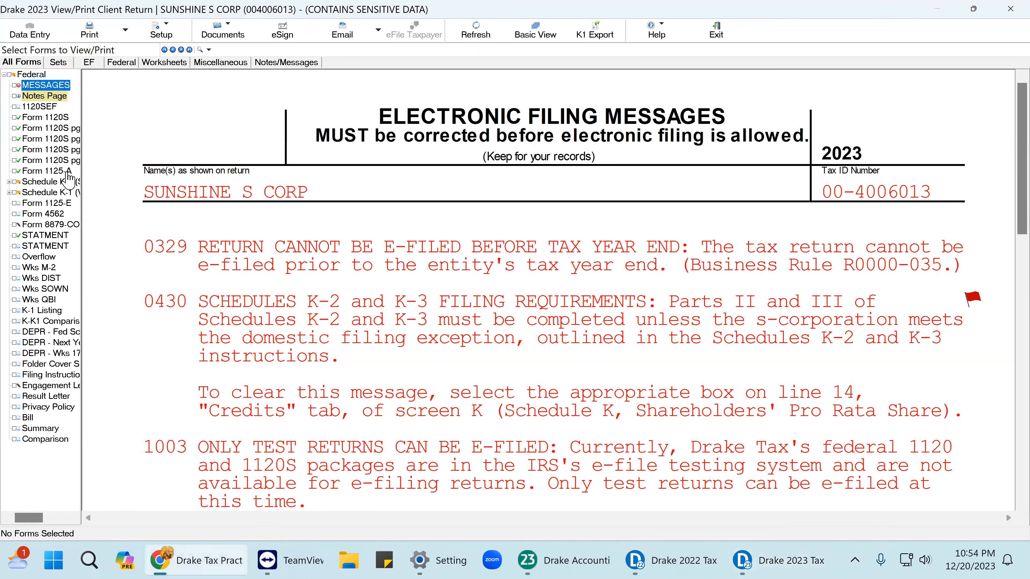
On Form 1120S page 1, tick lines 28 and 23a as reviewed.
left_click_drag(81, 93, 108, 95)
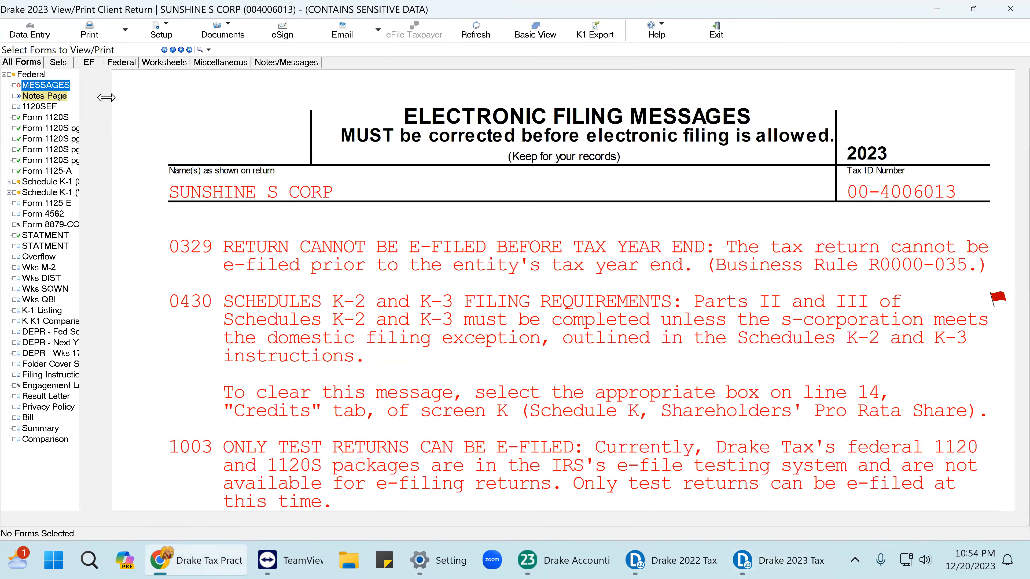
left_click(52, 118)
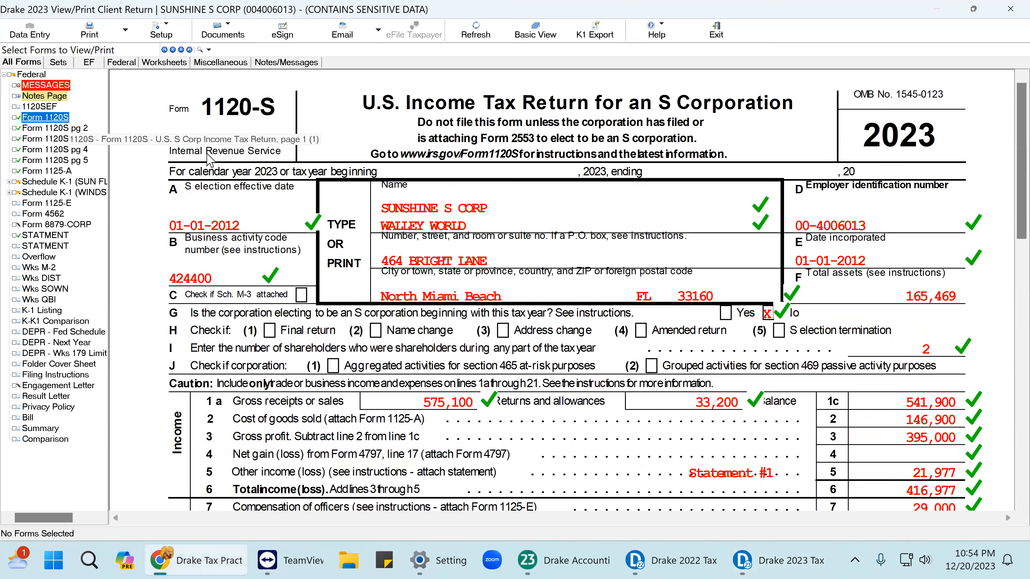
scroll(863, 319, "down", 10)
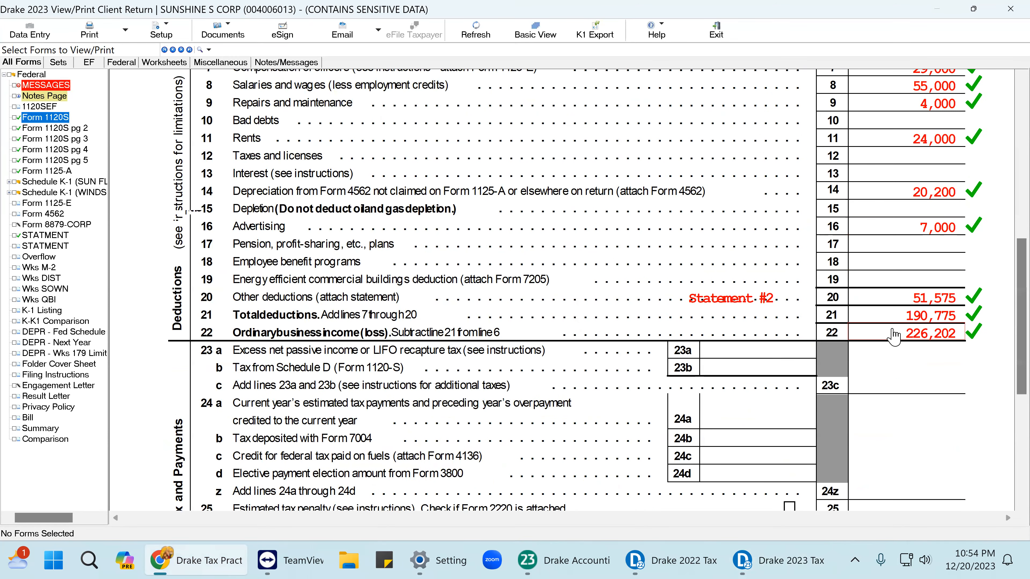
scroll(730, 372, "down", 2)
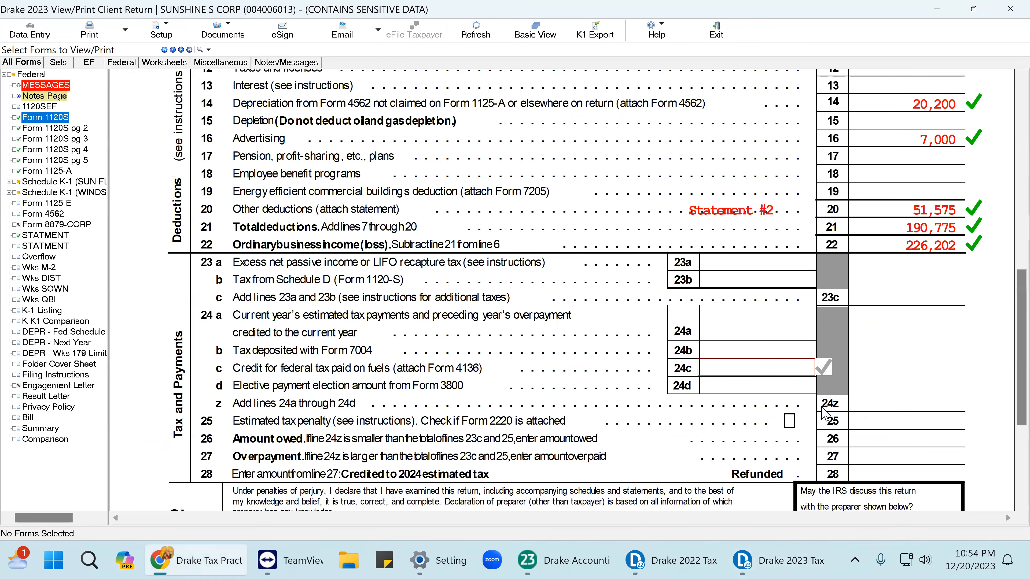
left_click(936, 476)
left_click(773, 266)
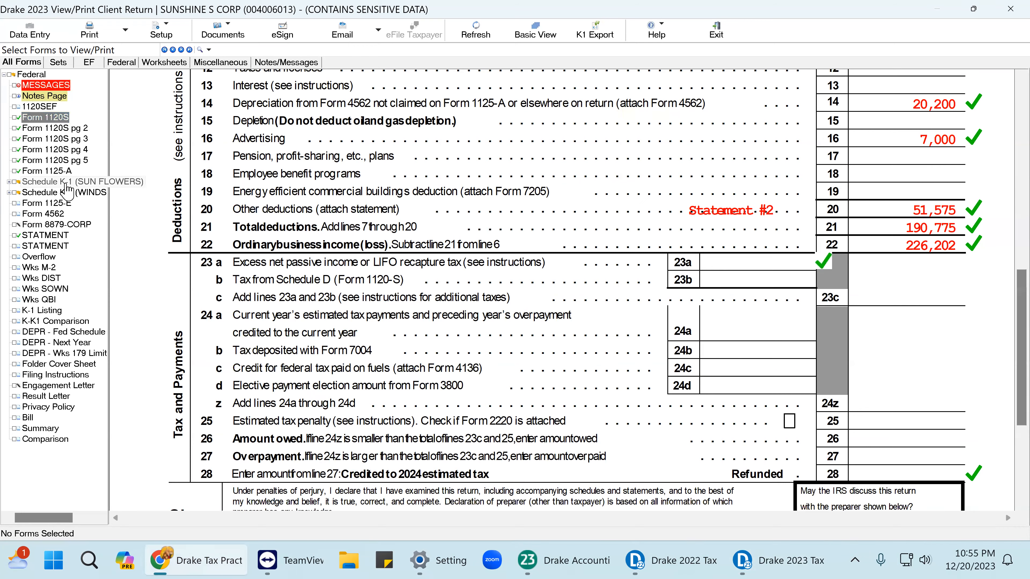
Show the shareholder's Schedule K-1 with 113,101 ordinary income; K-1 export is unavailable until January 2024.
double_click(67, 183)
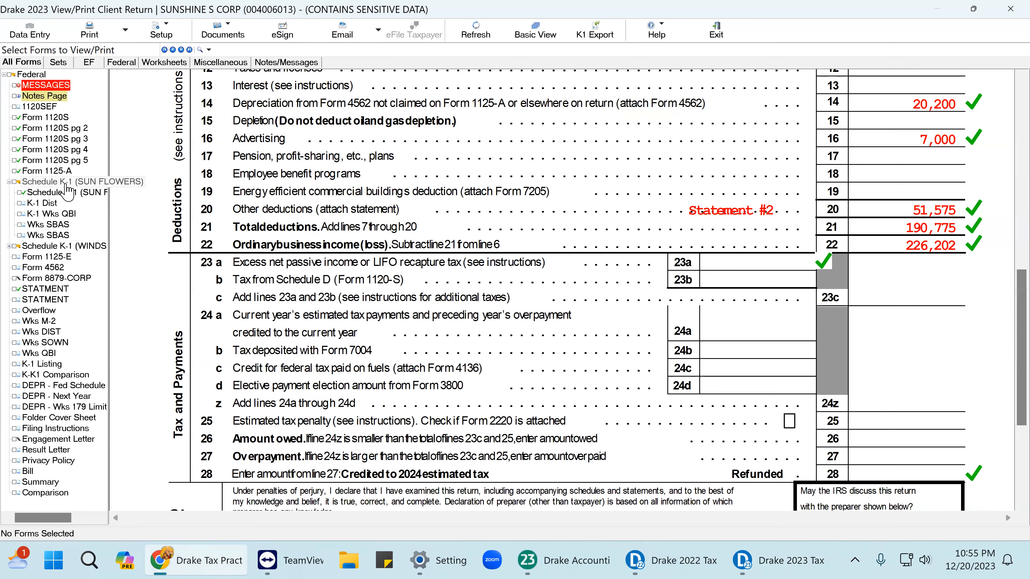
left_click(73, 192)
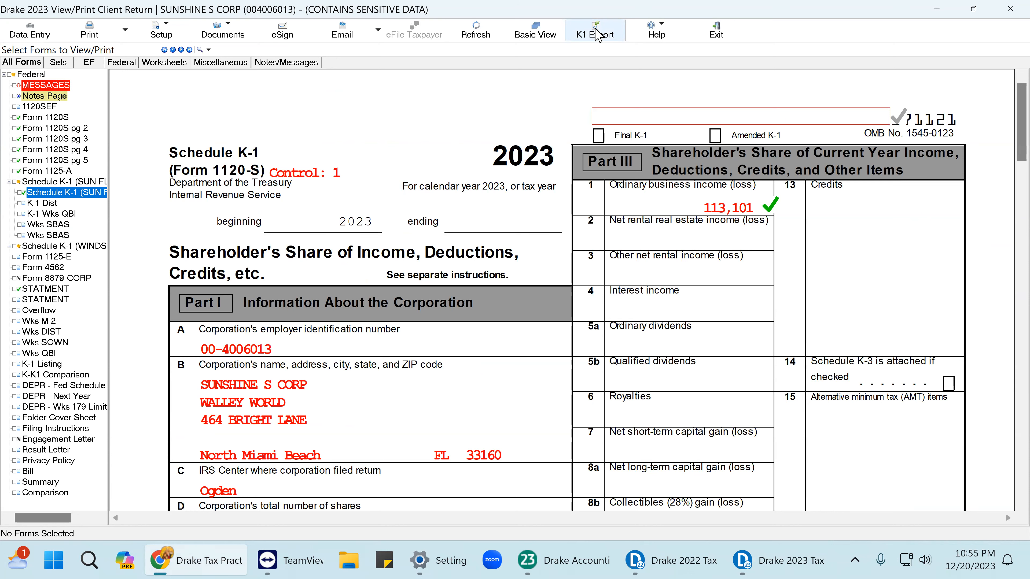
left_click(595, 39)
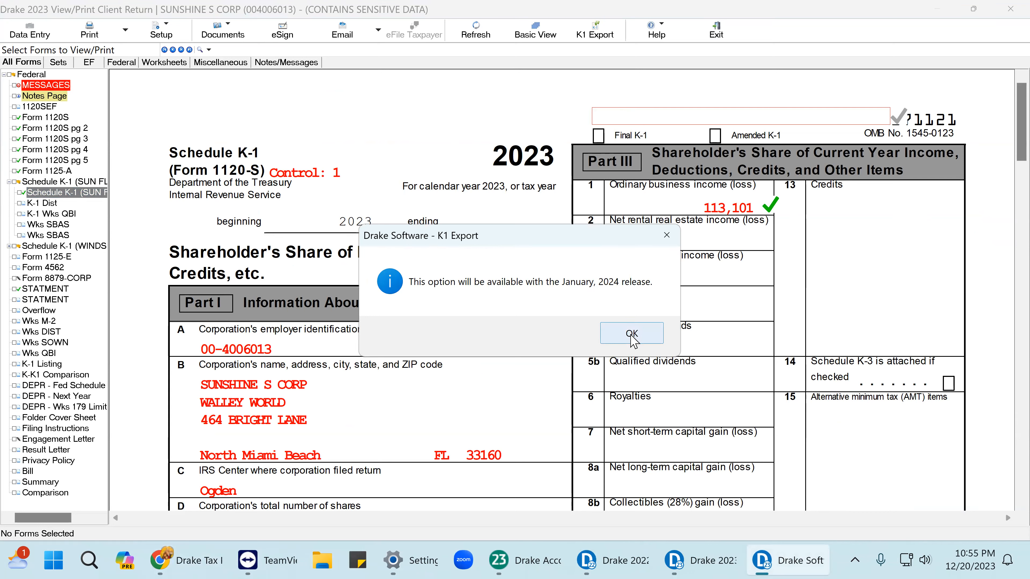
left_click(632, 333)
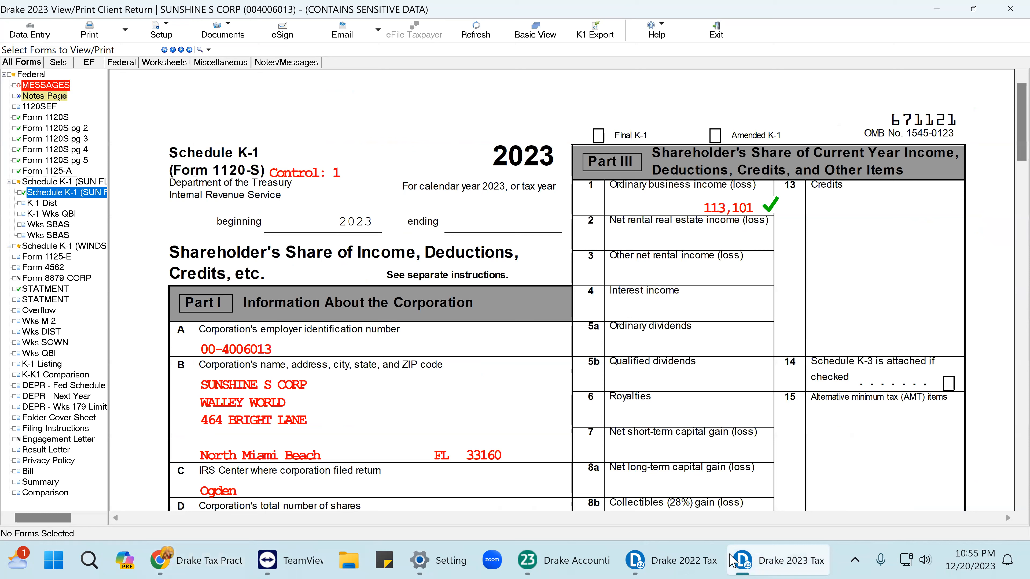
mouse_move(720, 562)
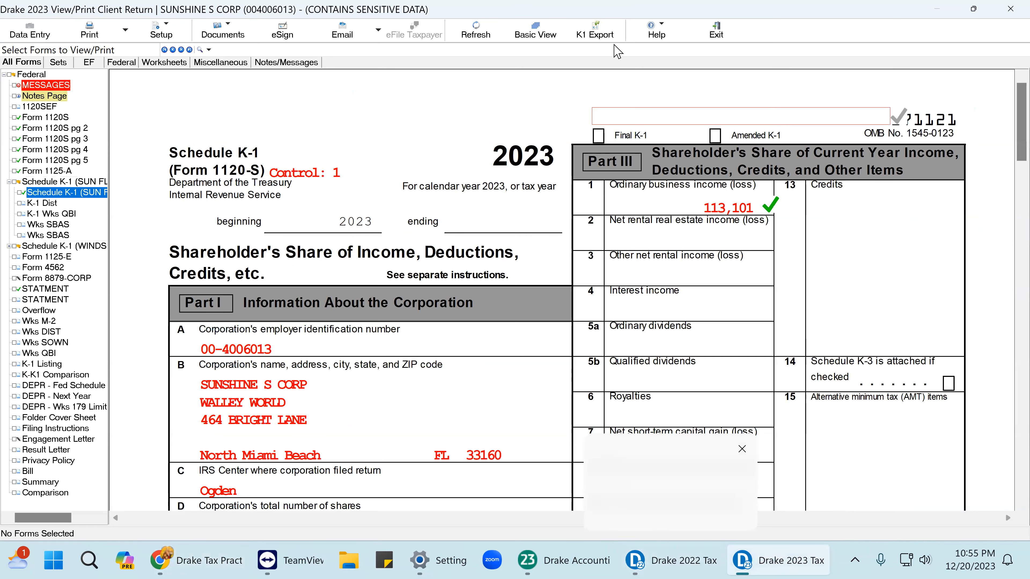
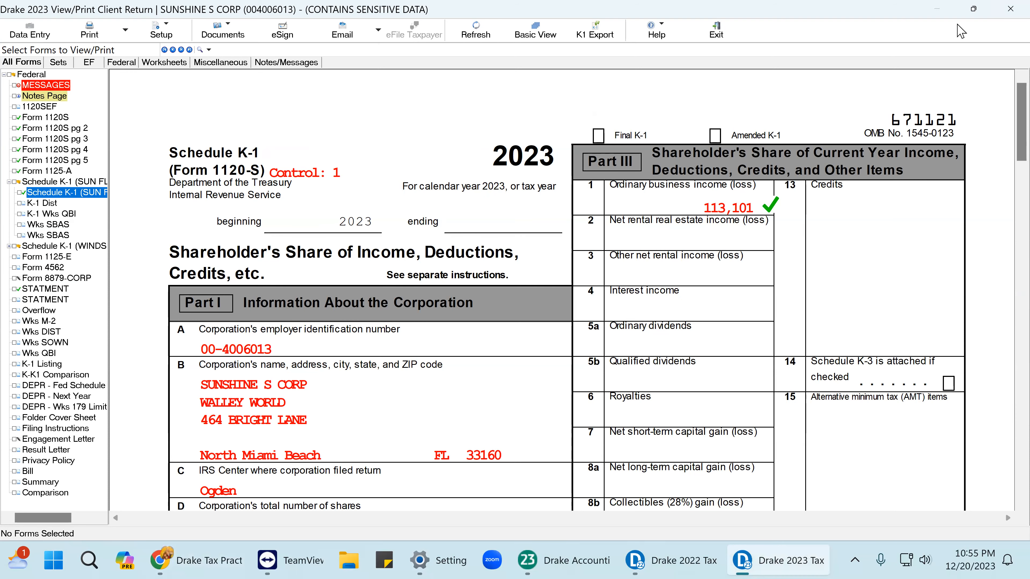
Close the Sunshine S Corp return's View/Print and Data Entry windows in Drake Tax 2023.
left_click(974, 11)
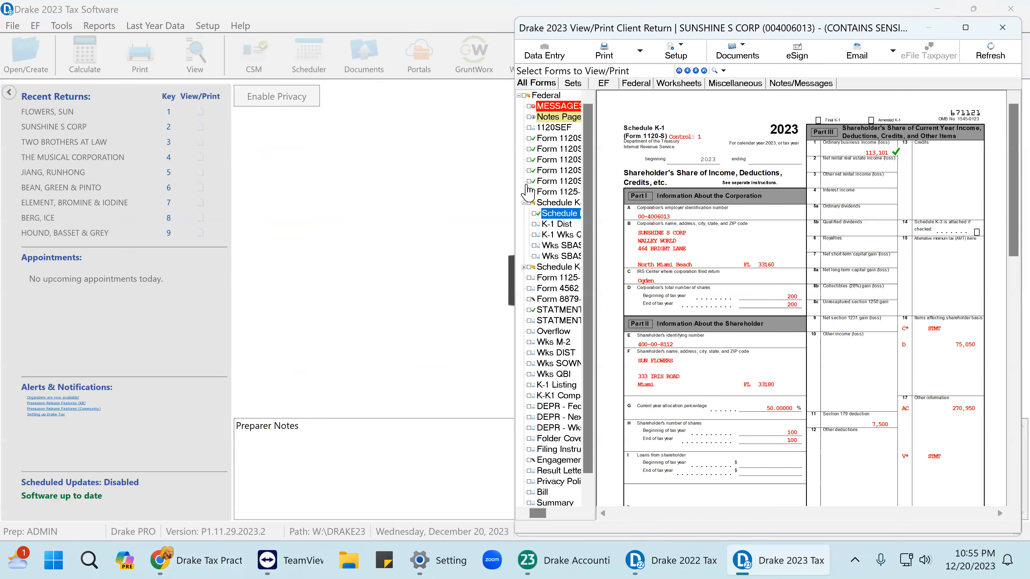
left_click(544, 61)
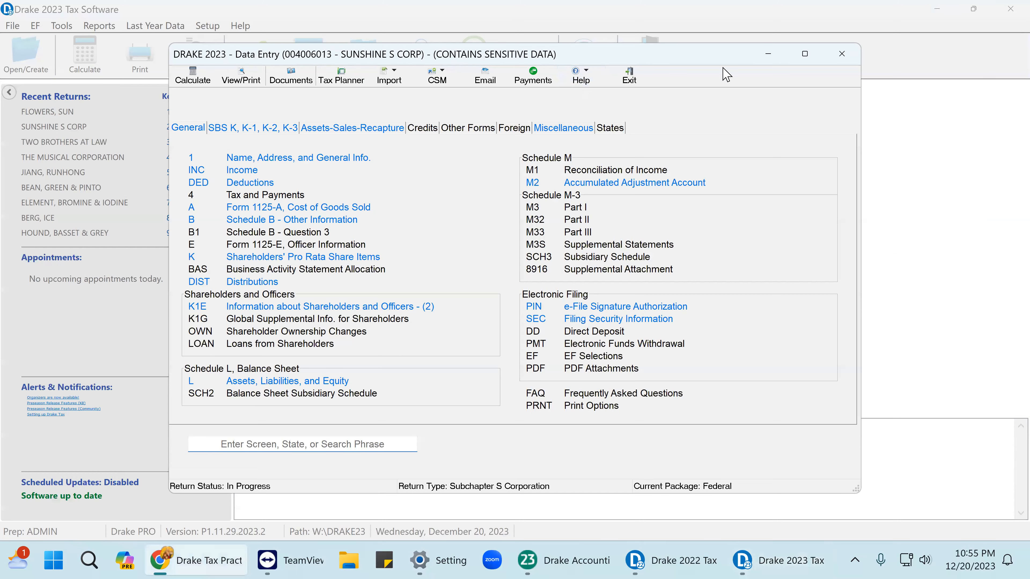
left_click(842, 53)
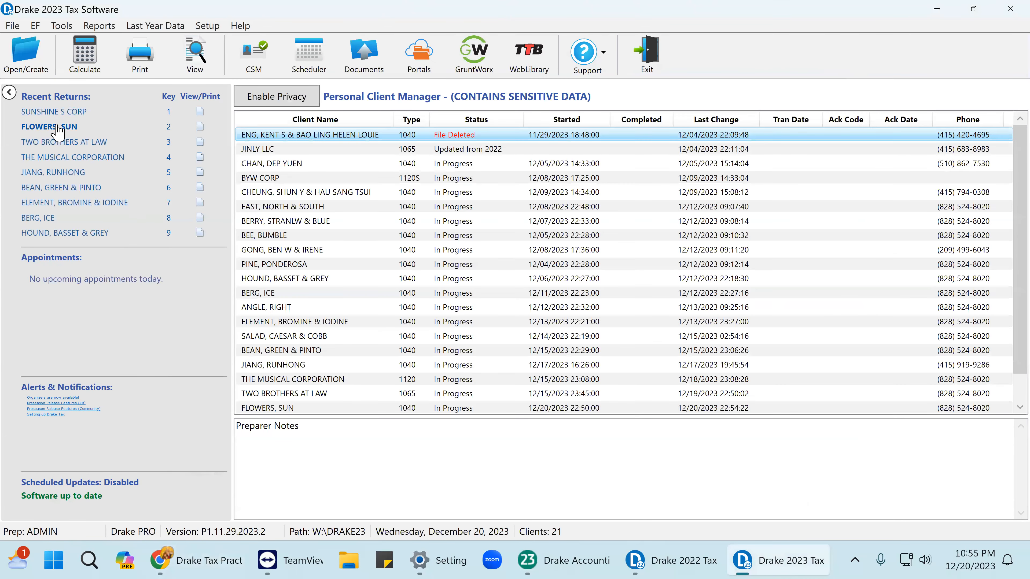
Open the individual client's return and copy the employer EIN from its W-2.
left_click(58, 127)
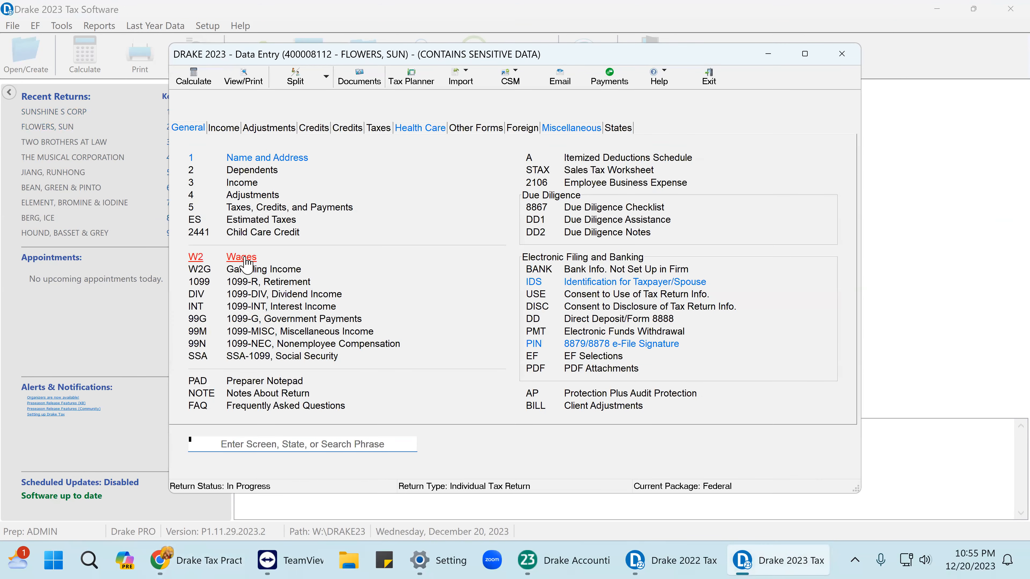
left_click(246, 260)
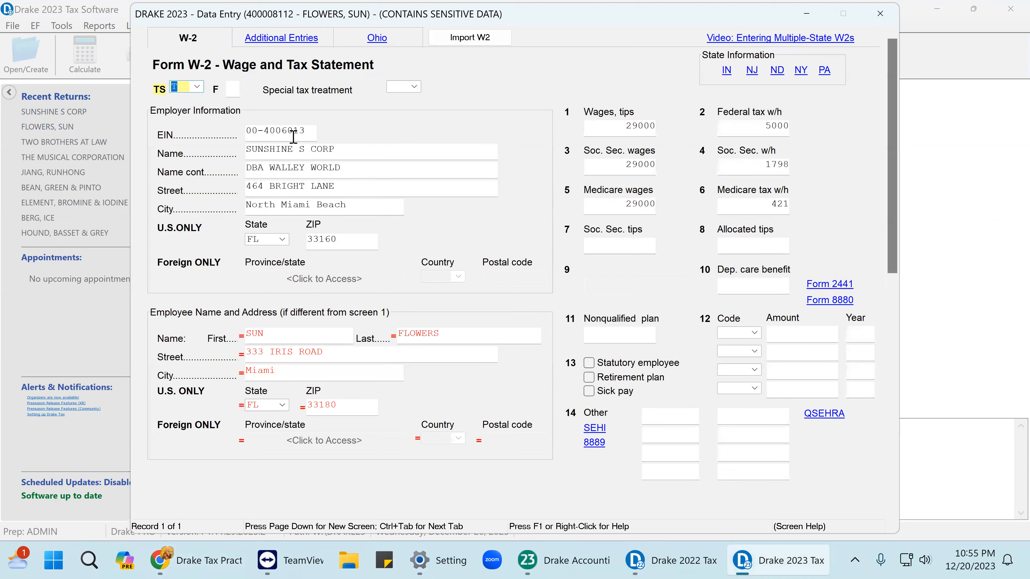
left_click(307, 131)
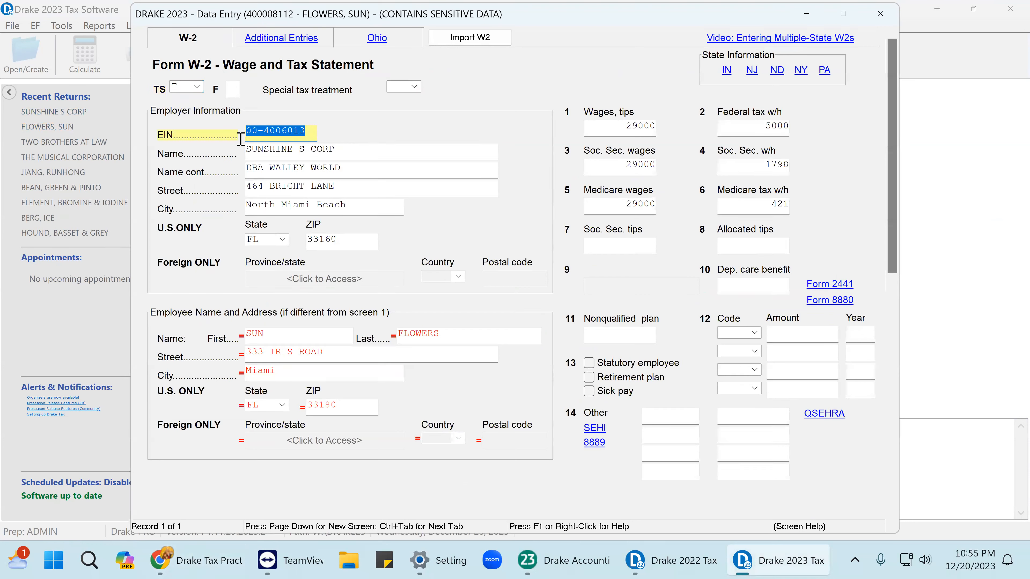
right_click(290, 133)
left_click(330, 243)
left_click(880, 14)
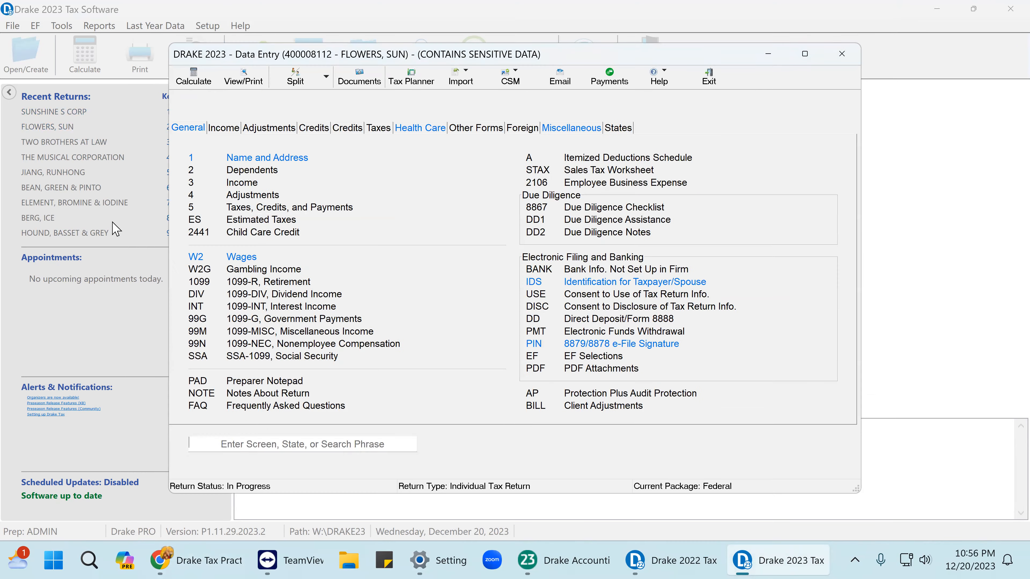
Try the K1S screen from the Income list and dismiss the Release Pending notice.
left_click(222, 128)
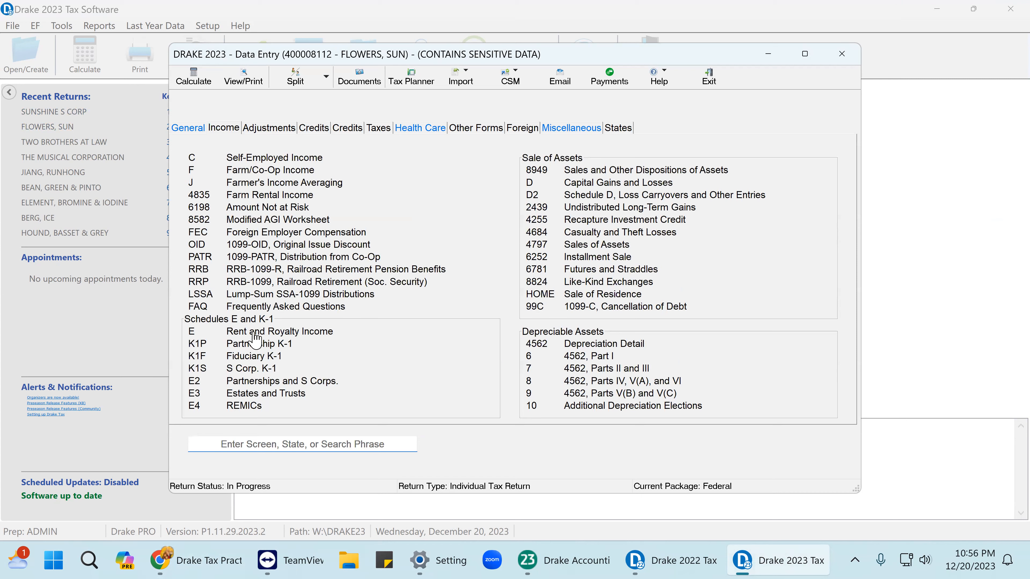
left_click(254, 369)
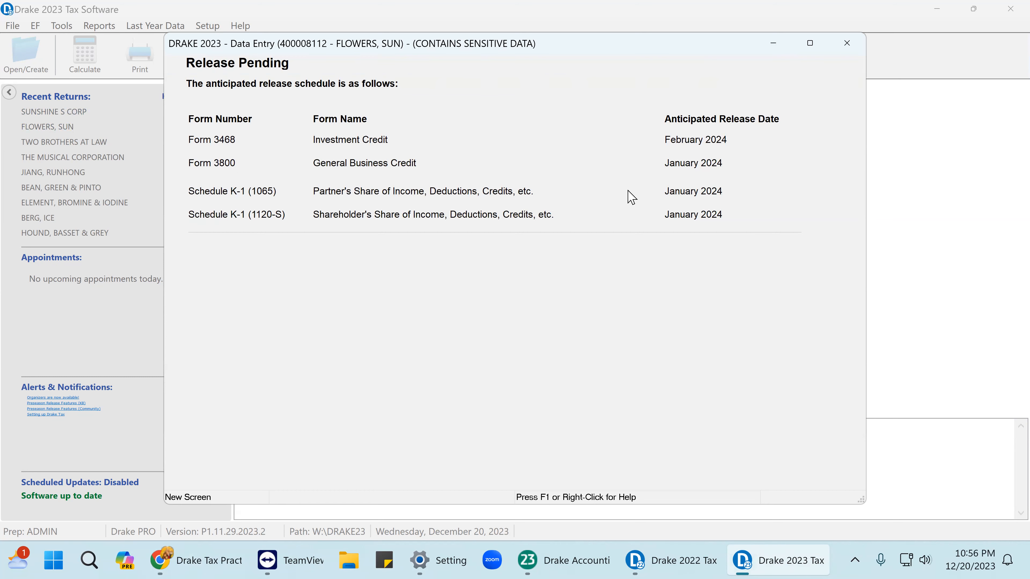
left_click(847, 43)
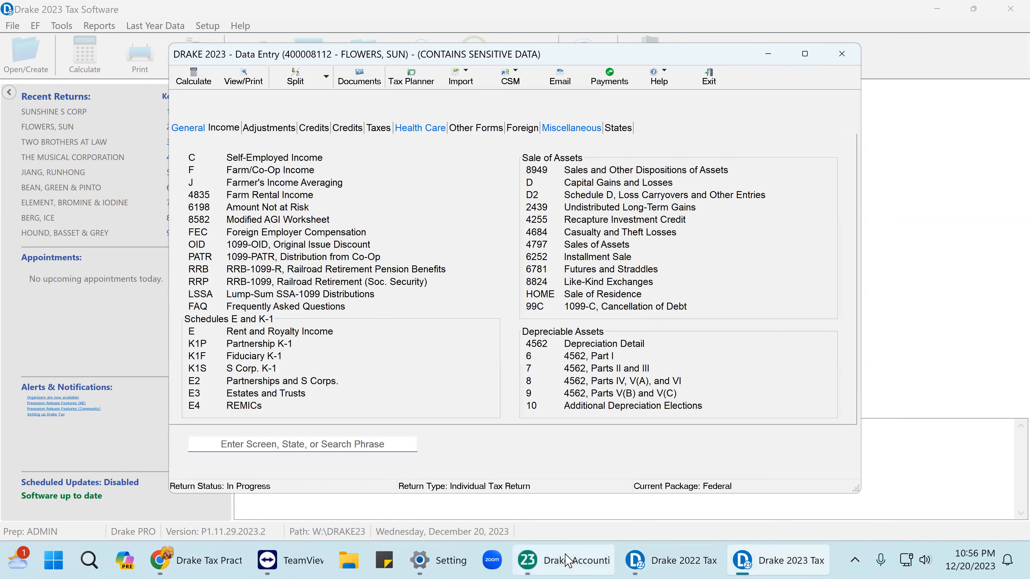
mouse_move(539, 560)
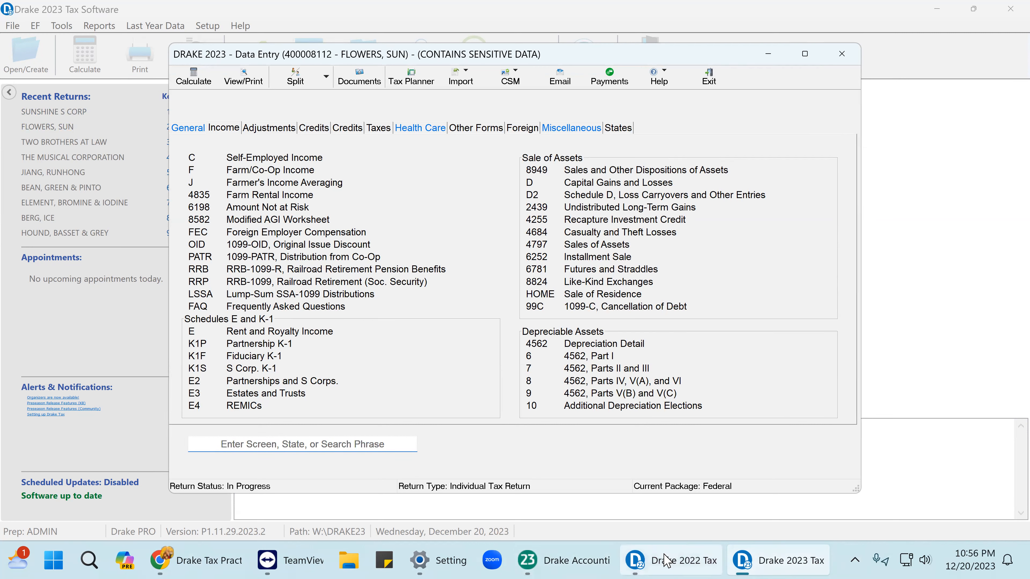
mouse_move(627, 562)
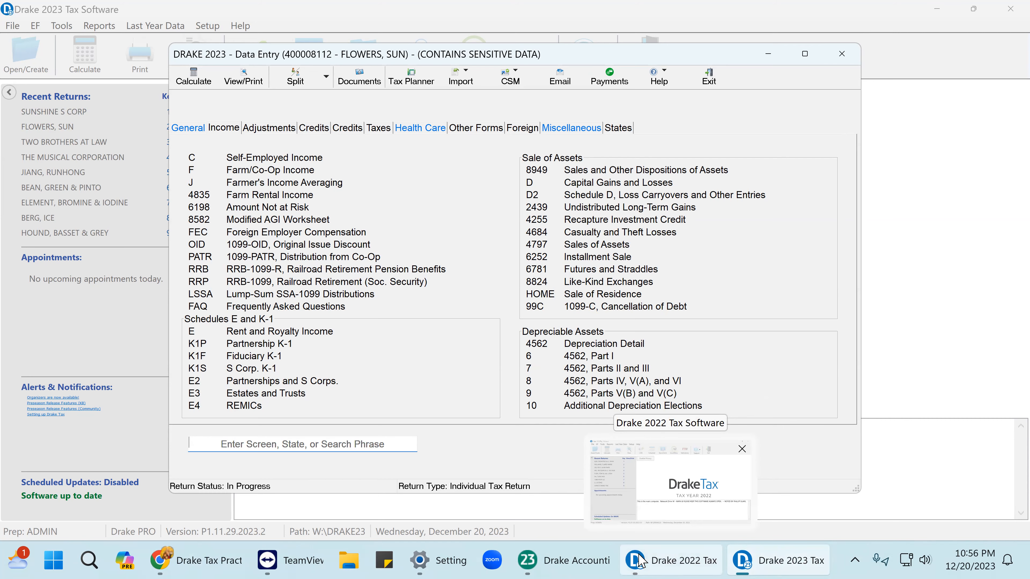
In Drake Tax 2022, open the test client's return and review its name and address screen.
left_click(640, 562)
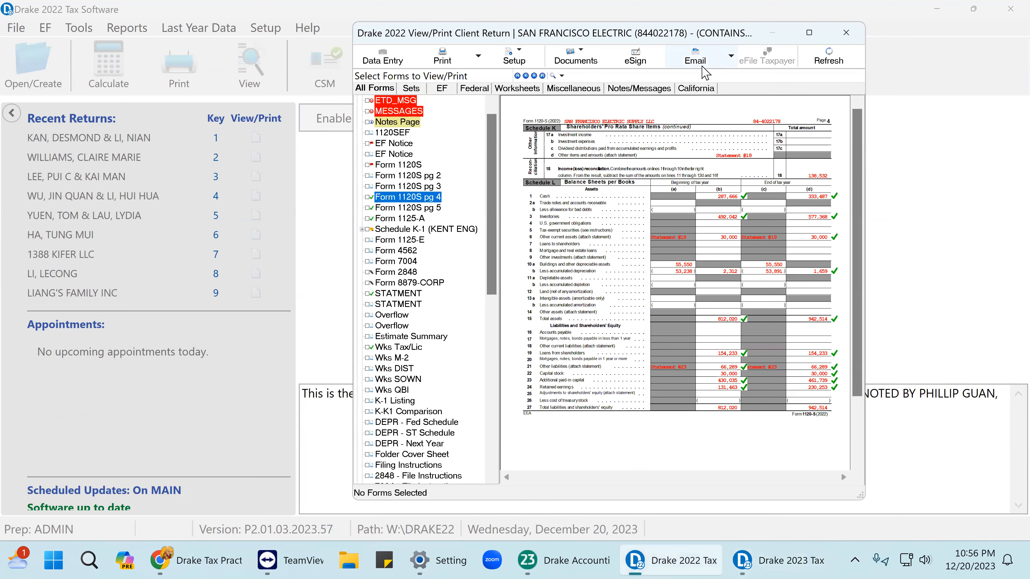
left_click(846, 33)
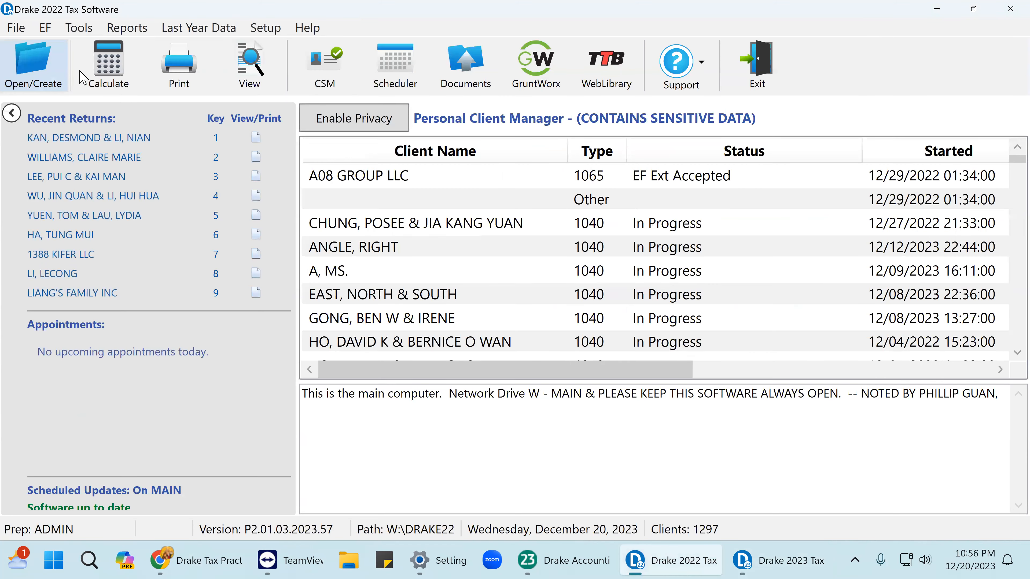
left_click(57, 68)
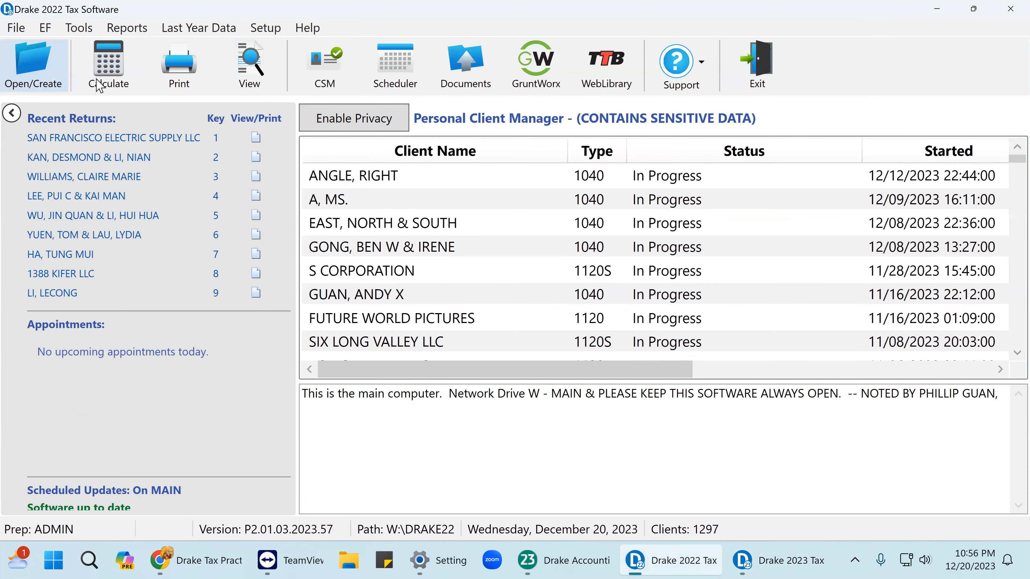
left_click(683, 425)
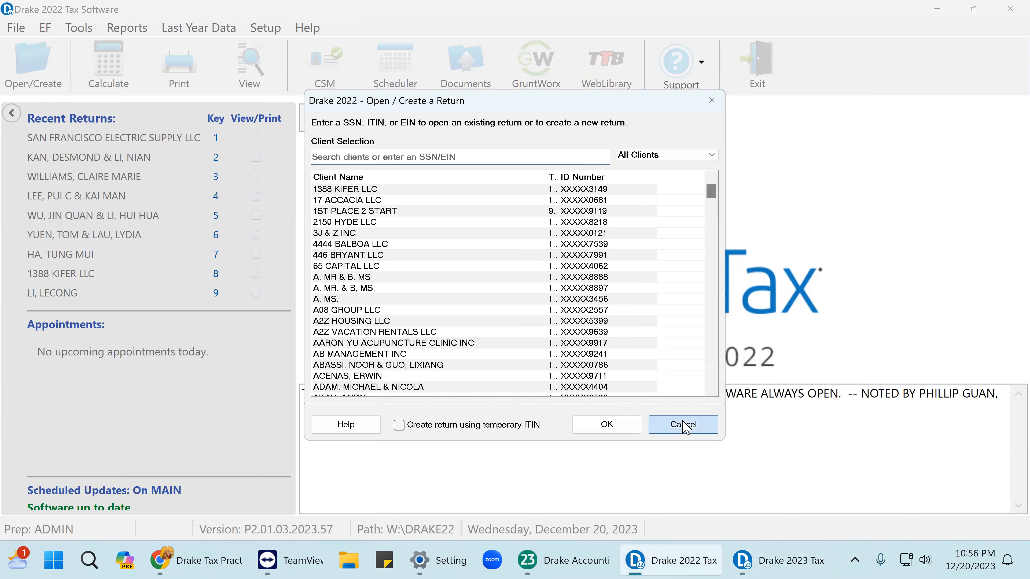
double_click(332, 200)
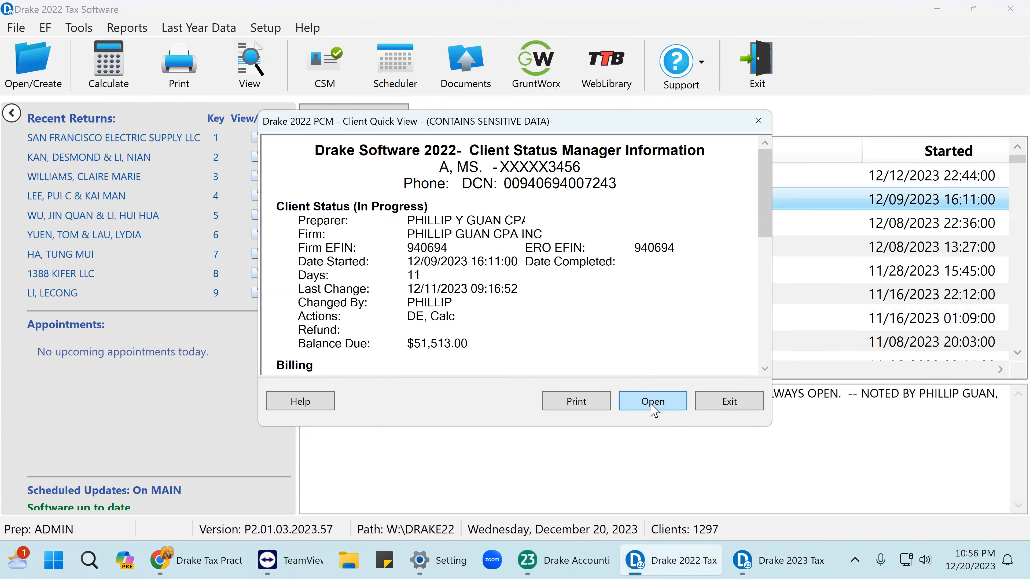
left_click(658, 403)
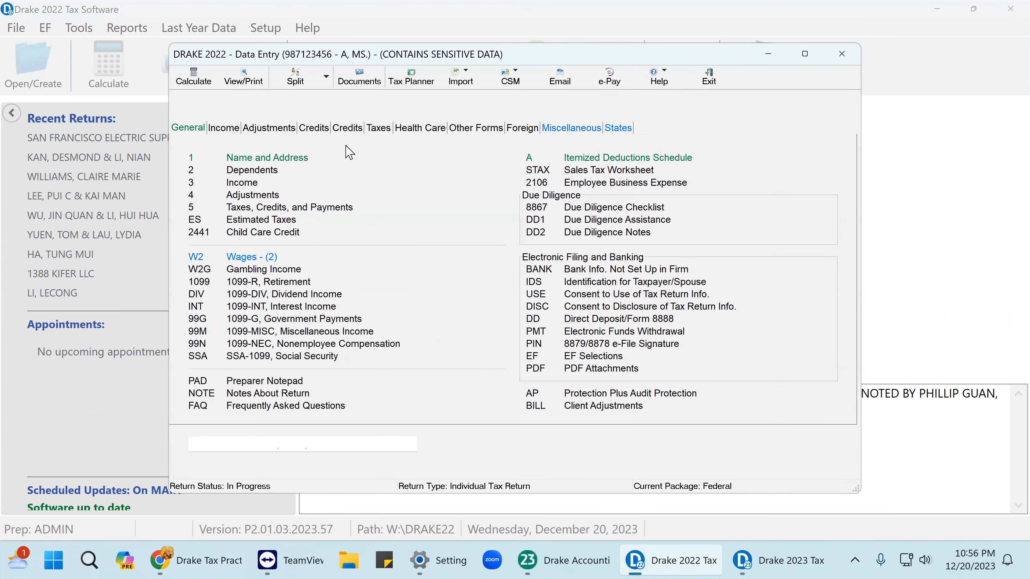
left_click(275, 162)
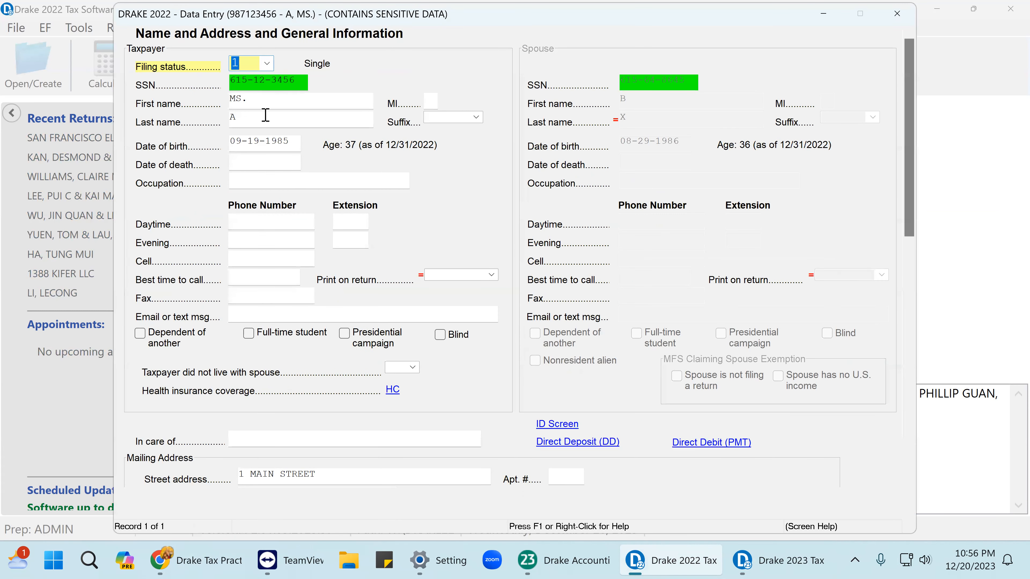
scroll(308, 372, "down", 3)
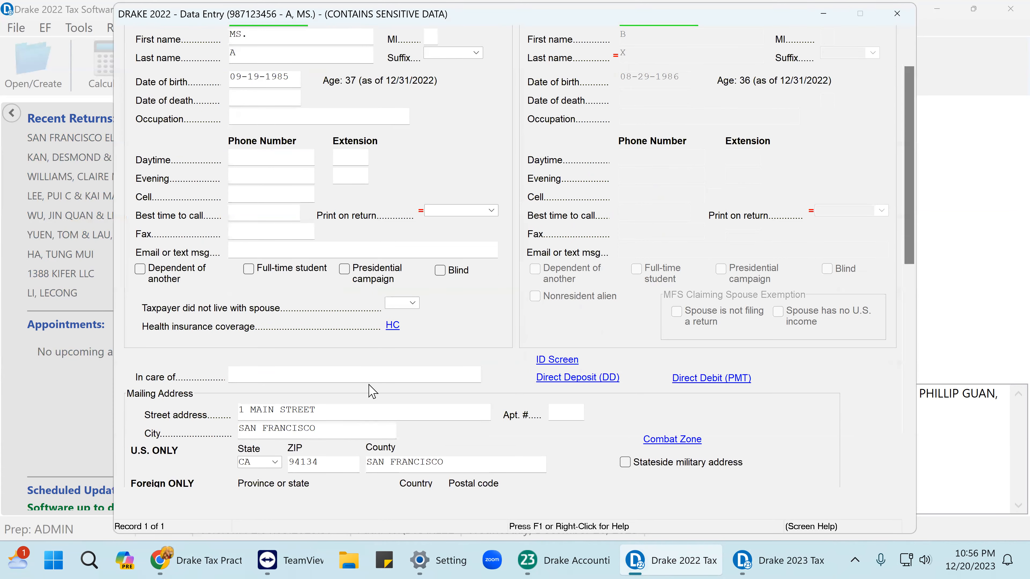
left_click(895, 17)
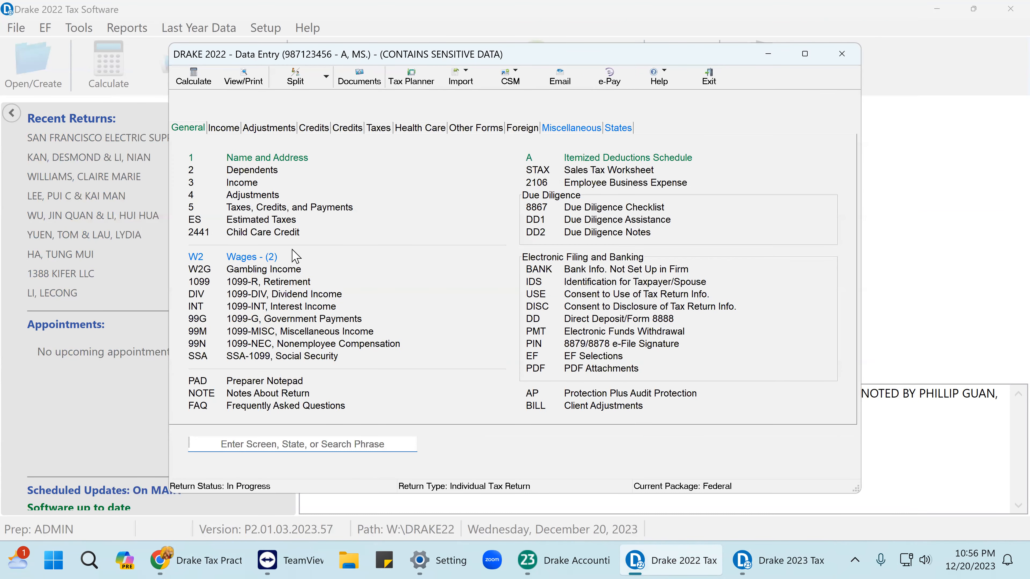
Set W-2 record 1 to 29000 wages, 5000 federal withholding and 1000 state tax.
left_click(266, 262)
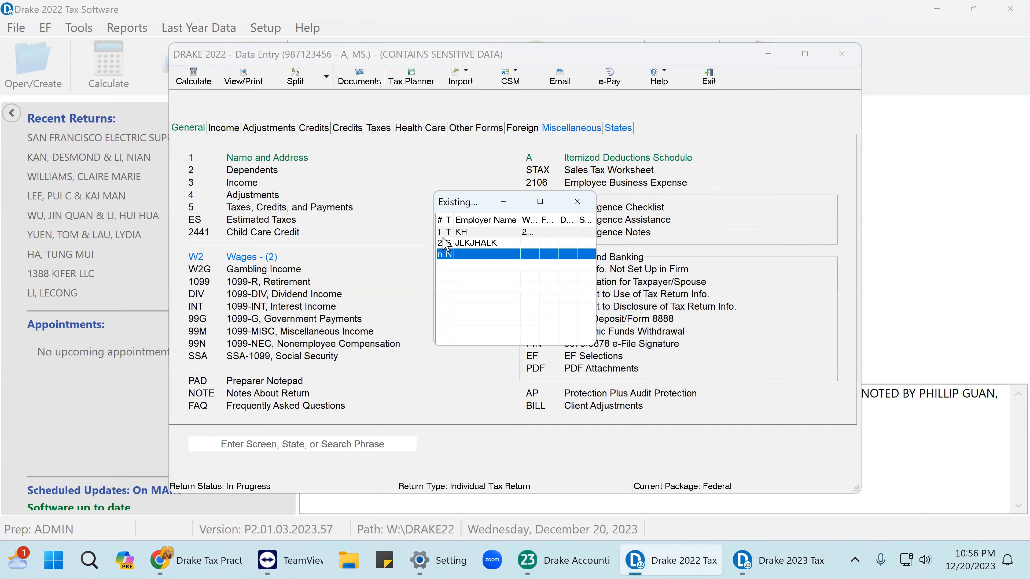
double_click(485, 233)
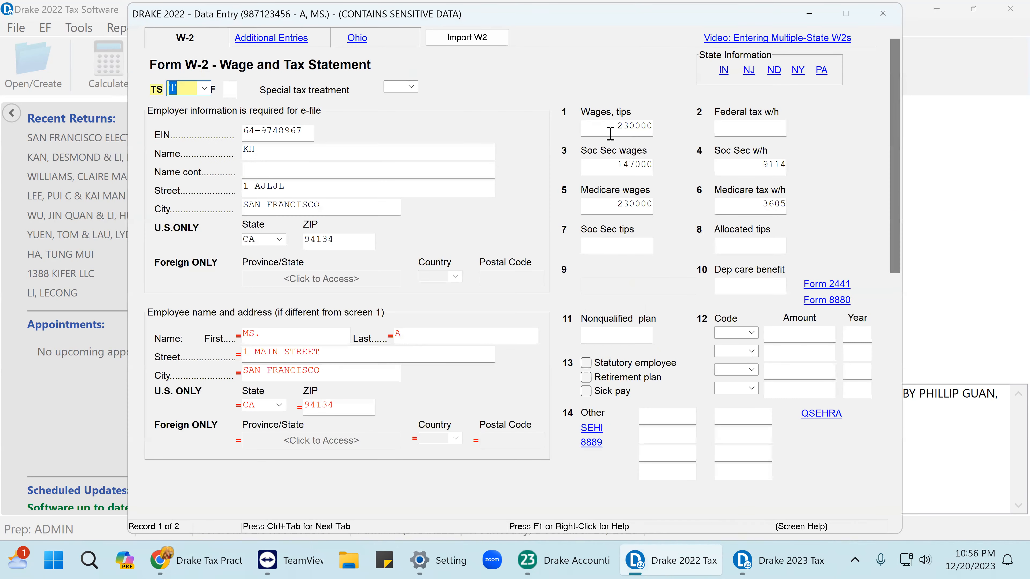
left_click(610, 132)
type("290")
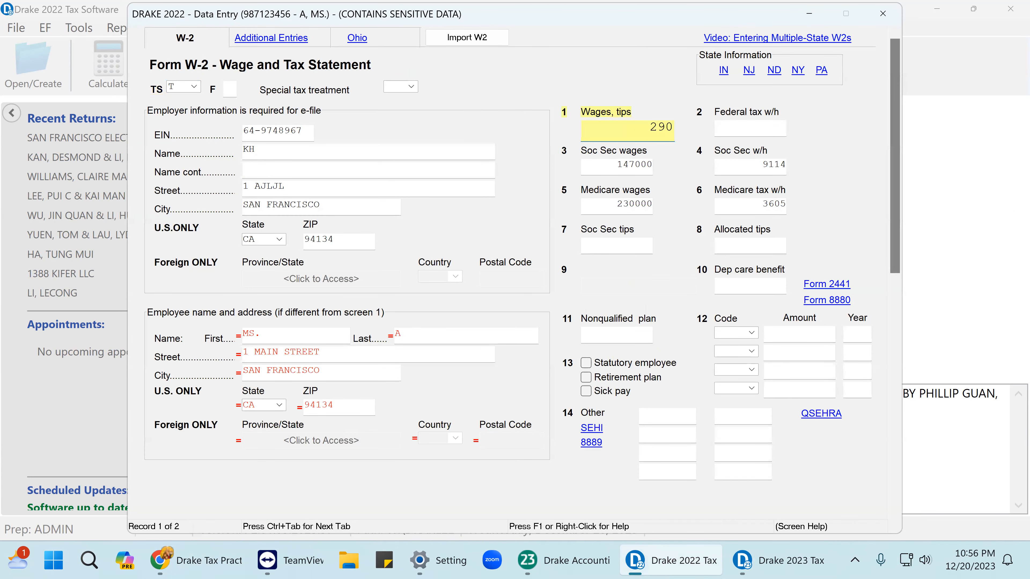
type("00")
key("Tab")
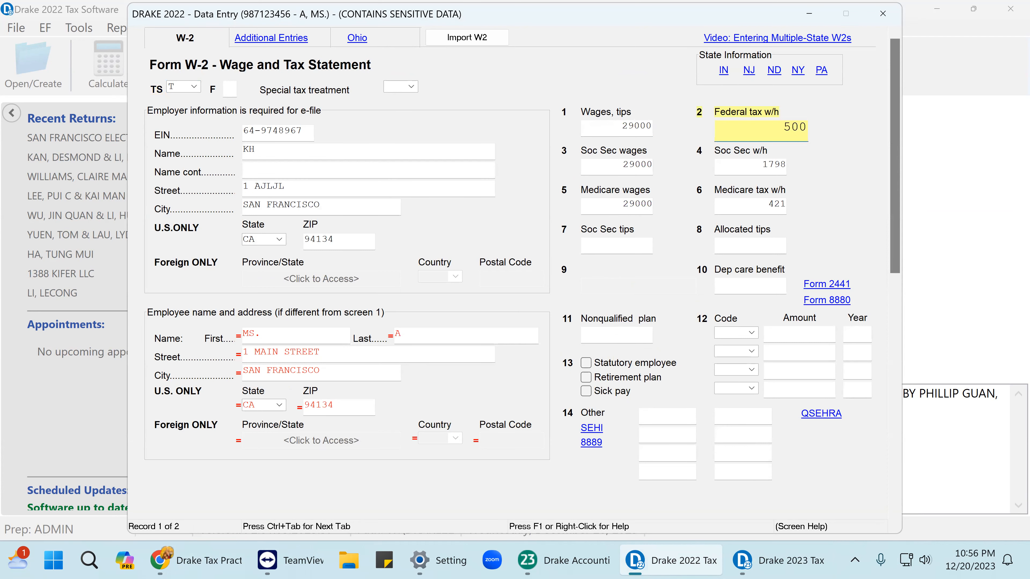
type("5000")
key("Tab")
scroll(446, 386, "down", 3)
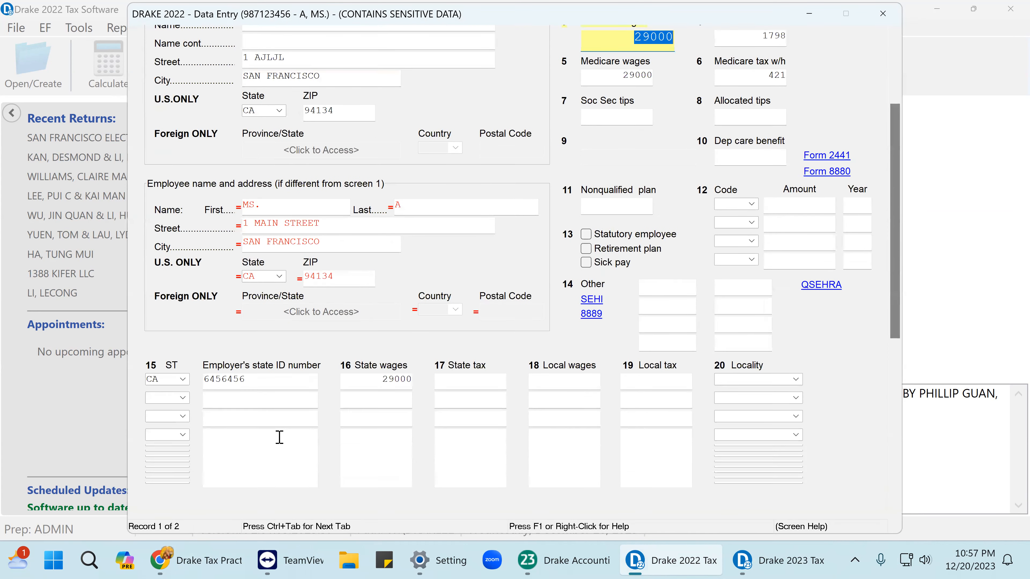
left_click(459, 377)
type("1000")
left_click(882, 13)
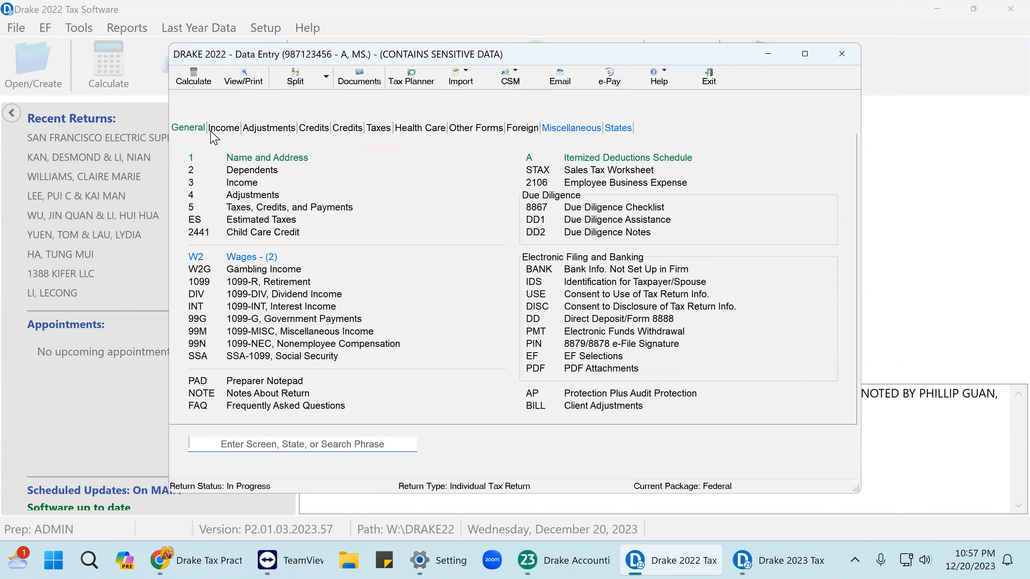
left_click(217, 129)
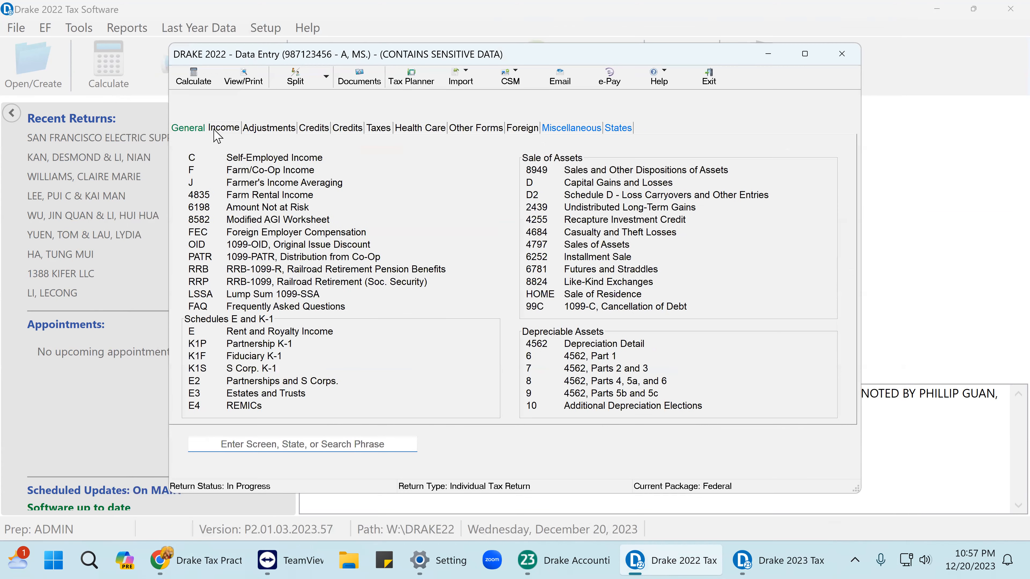
Start a taxpayer (T) S corporation K-1 and paste in corporation ID 00-4006013.
left_click(249, 369)
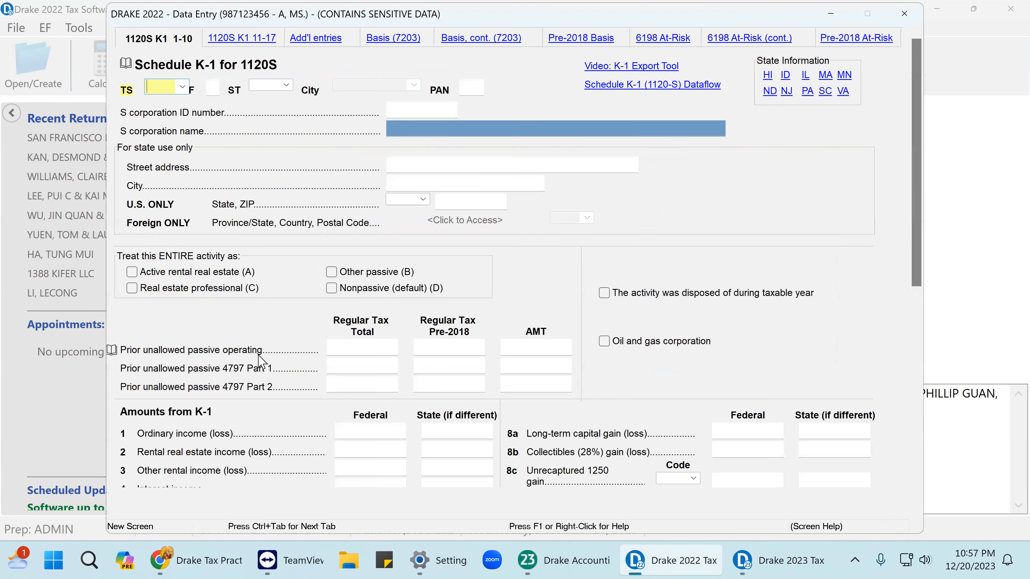
left_click(182, 86)
left_click(179, 118)
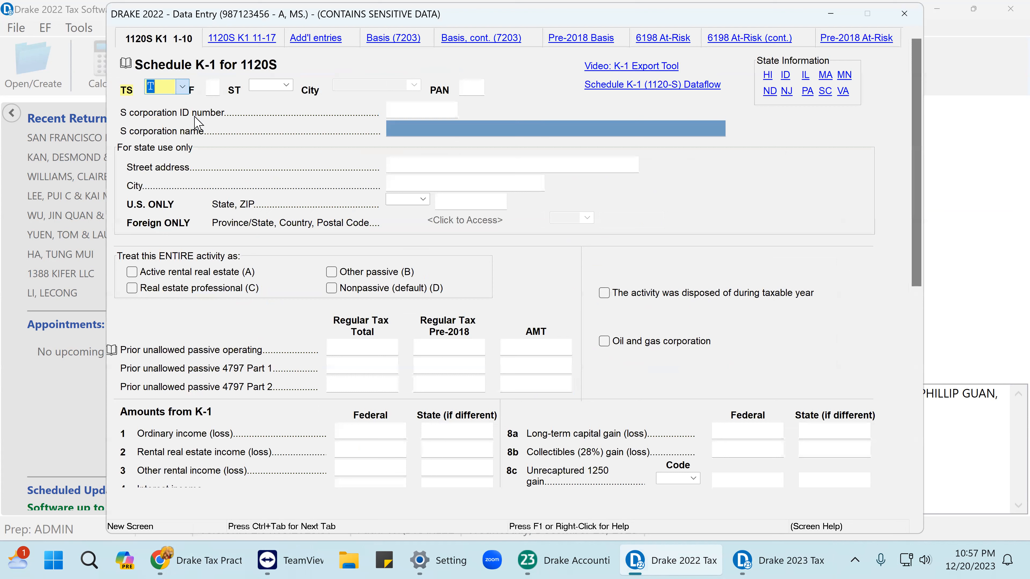
left_click(400, 108)
right_click(398, 109)
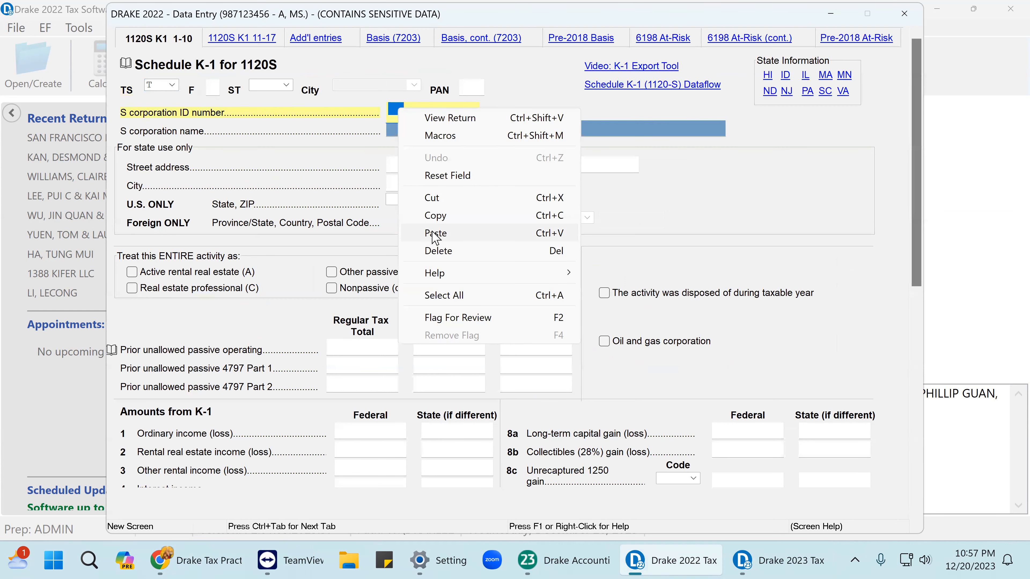
left_click(435, 234)
key("Tab")
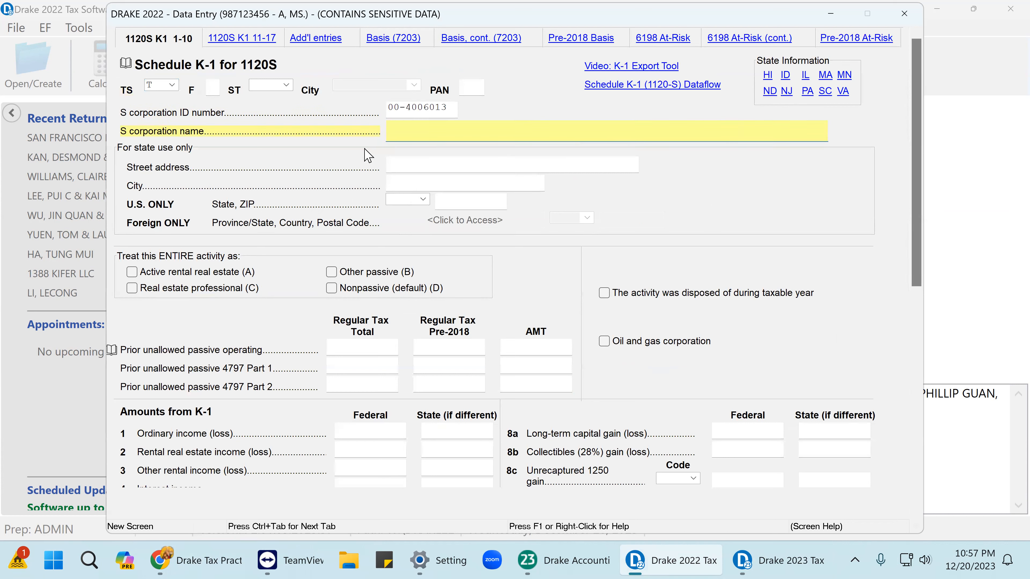
Enter 101330 as the K-1's line 1 ordinary income, then bring Drake Tax 2023 forward.
left_click(356, 429)
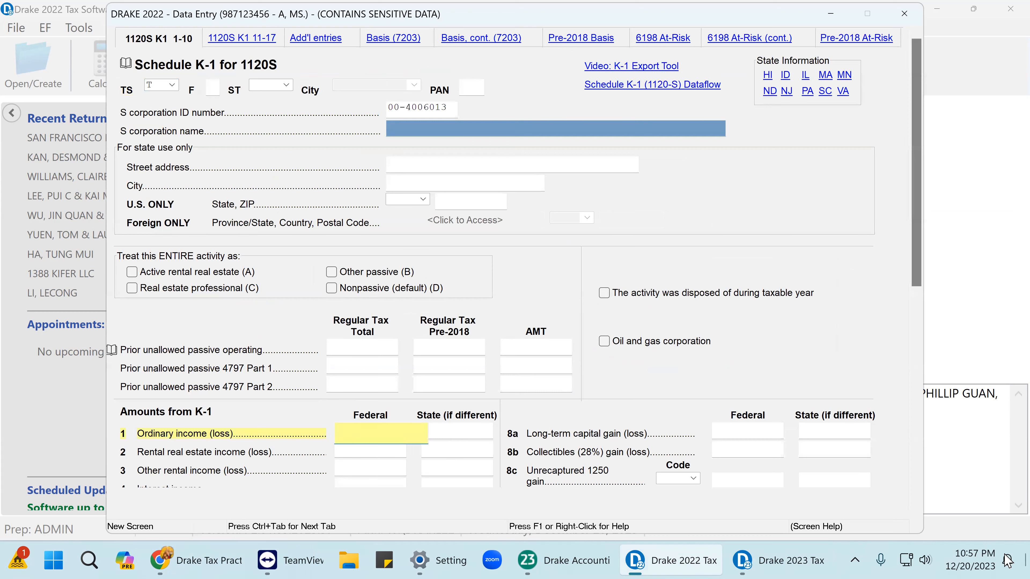
type("101")
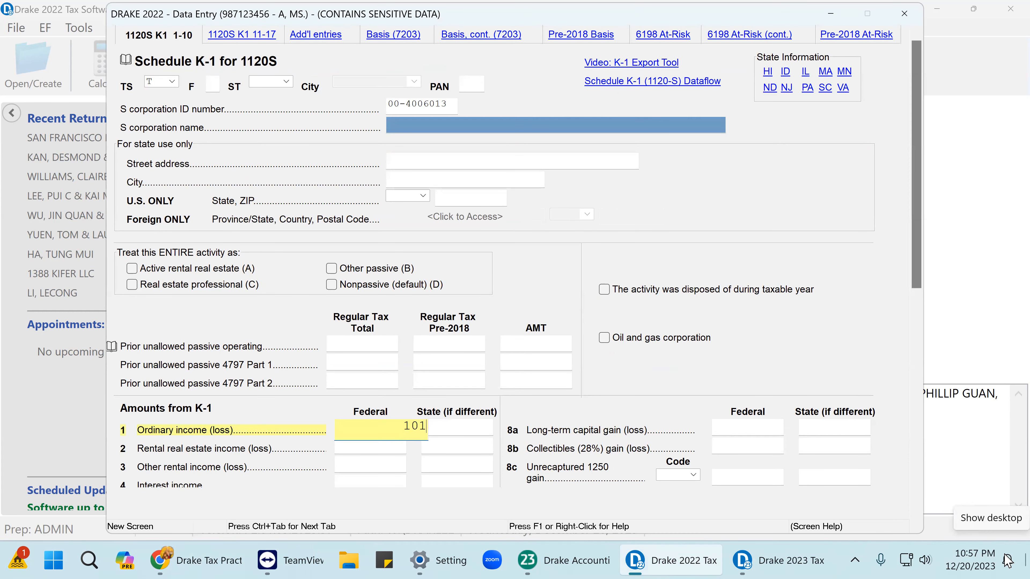
type("330")
key("Return")
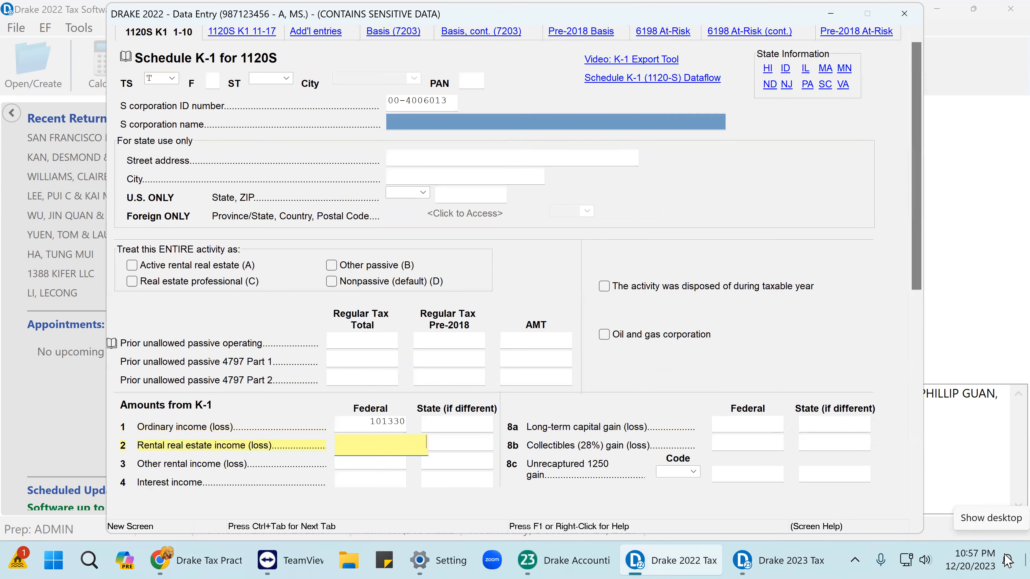
left_click(813, 562)
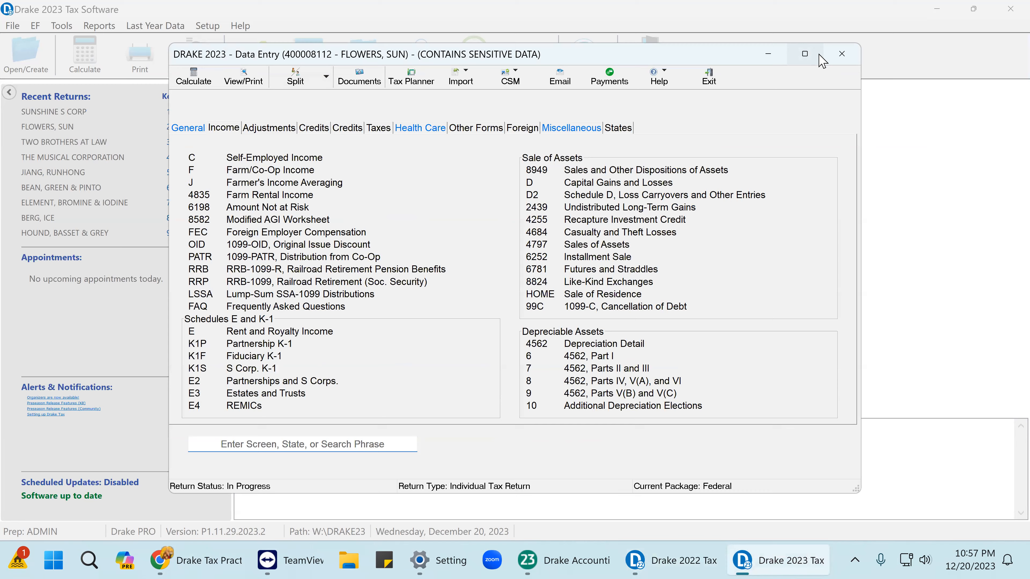
Close the individual return in 2023, then calculate and view Sunshine S Corp, dismissing the error report.
left_click(837, 57)
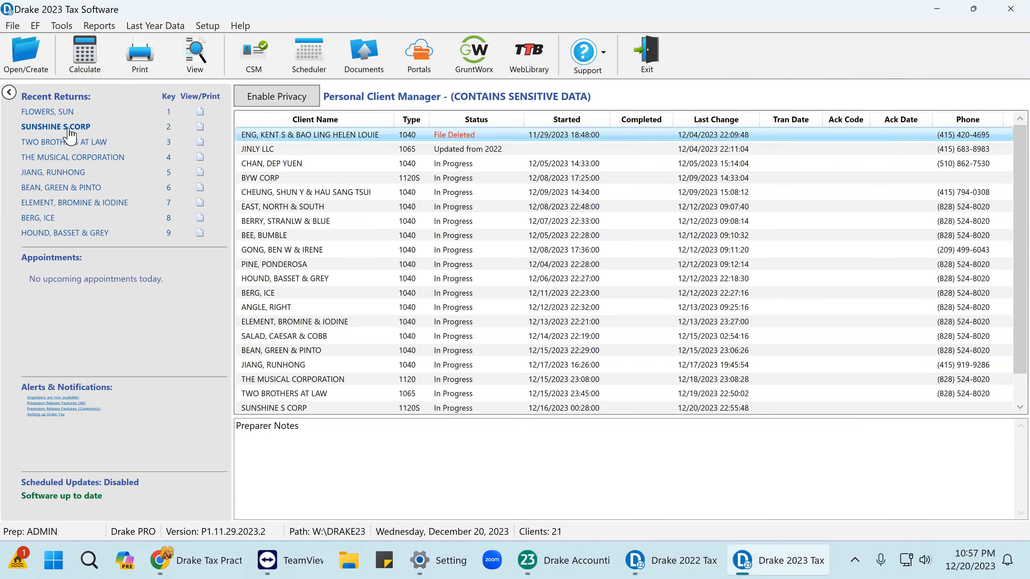
left_click(56, 127)
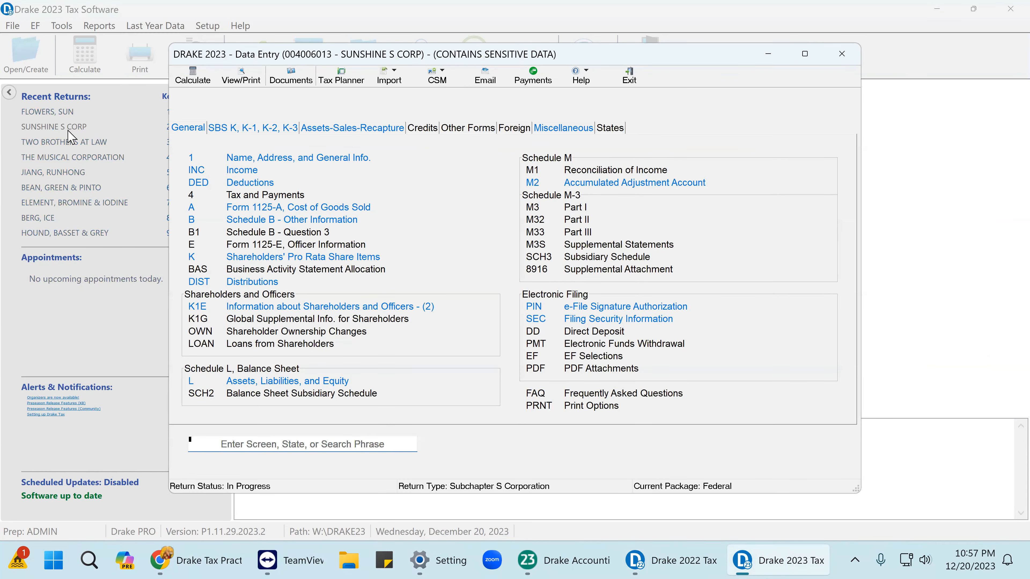
left_click(242, 80)
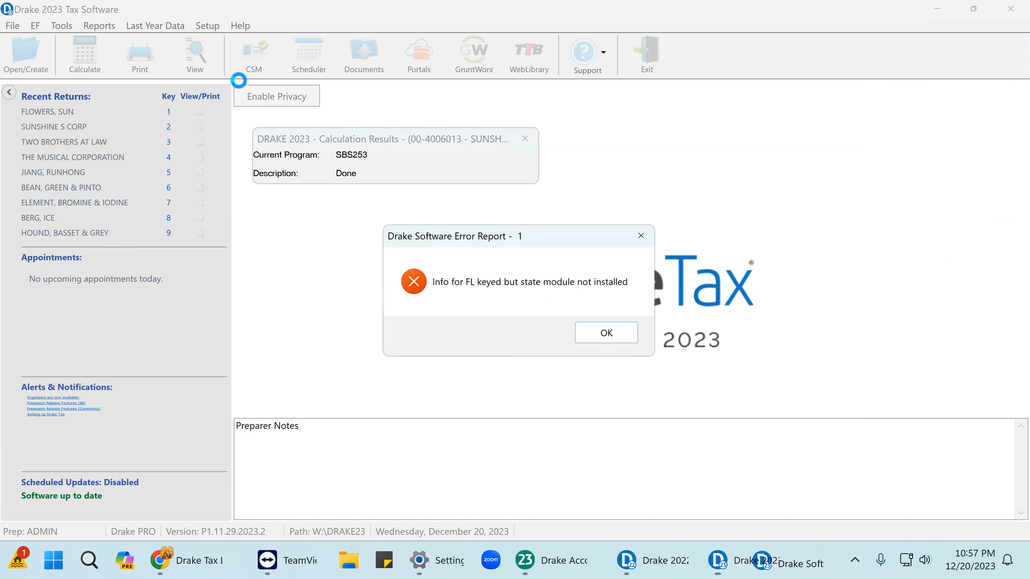
left_click(605, 335)
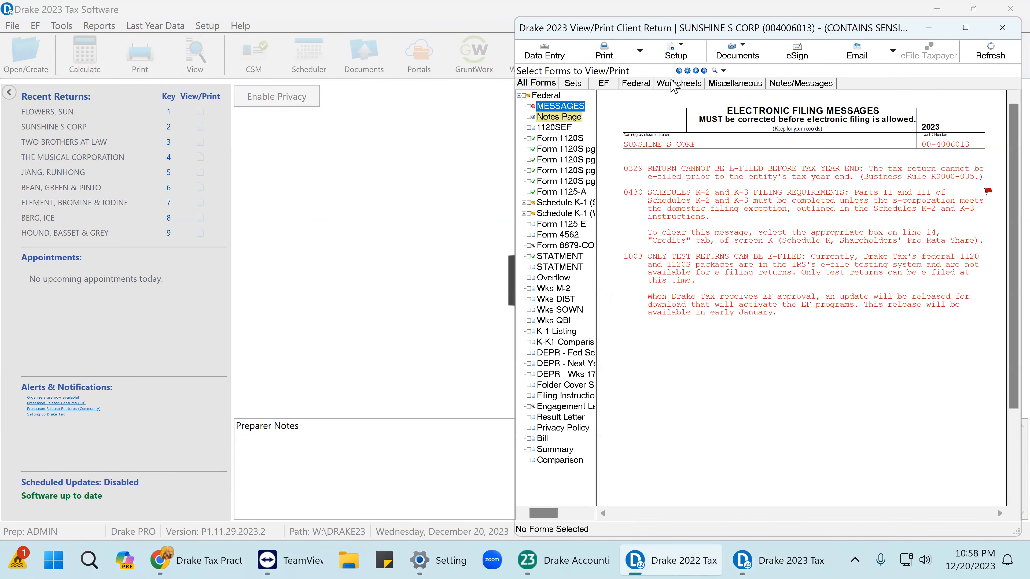
Display the shareholder's Schedule K-1 showing 113,101 ordinary income.
left_click(969, 28)
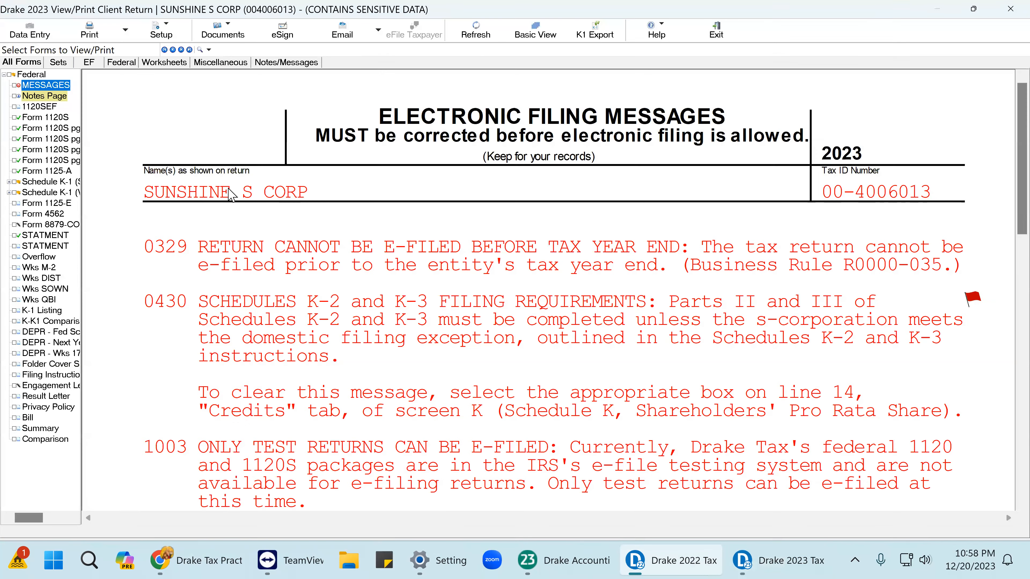
double_click(54, 181)
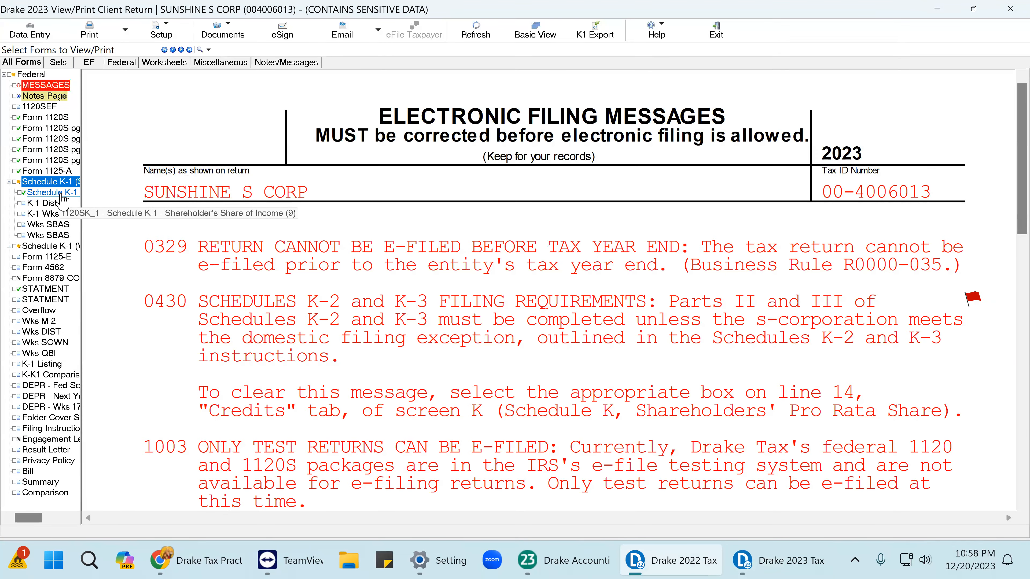
left_click(61, 193)
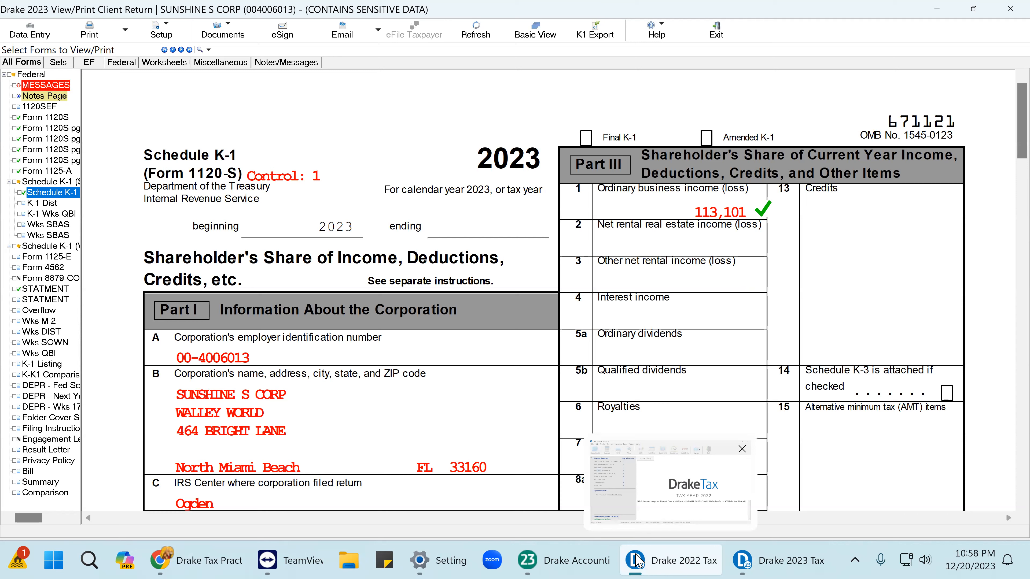
Correct the Drake 2022 K-1 line 1 ordinary income to 113101, cross-checking against the 2023 K-1.
left_click(668, 560)
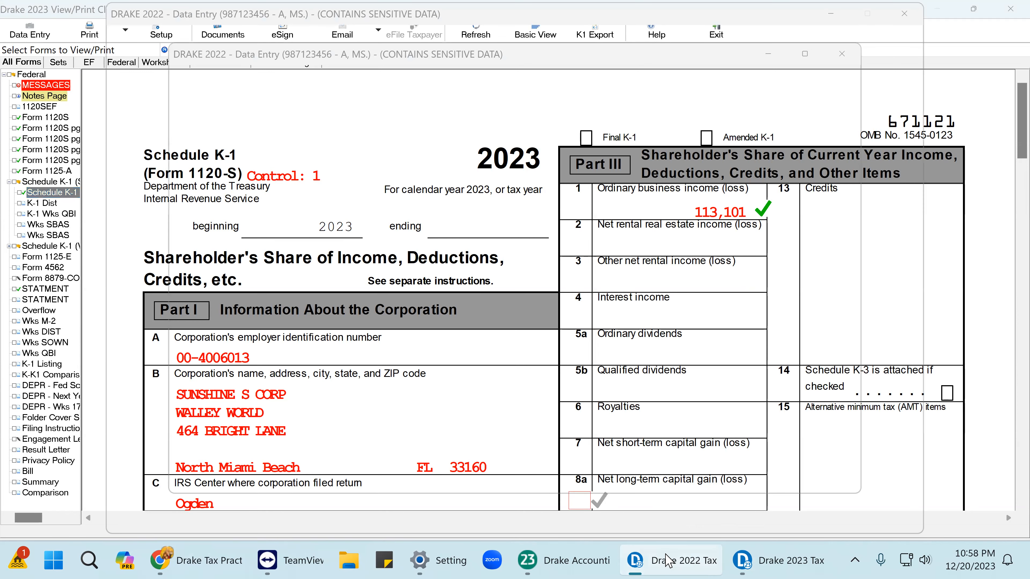
left_click_drag(364, 423, 408, 430)
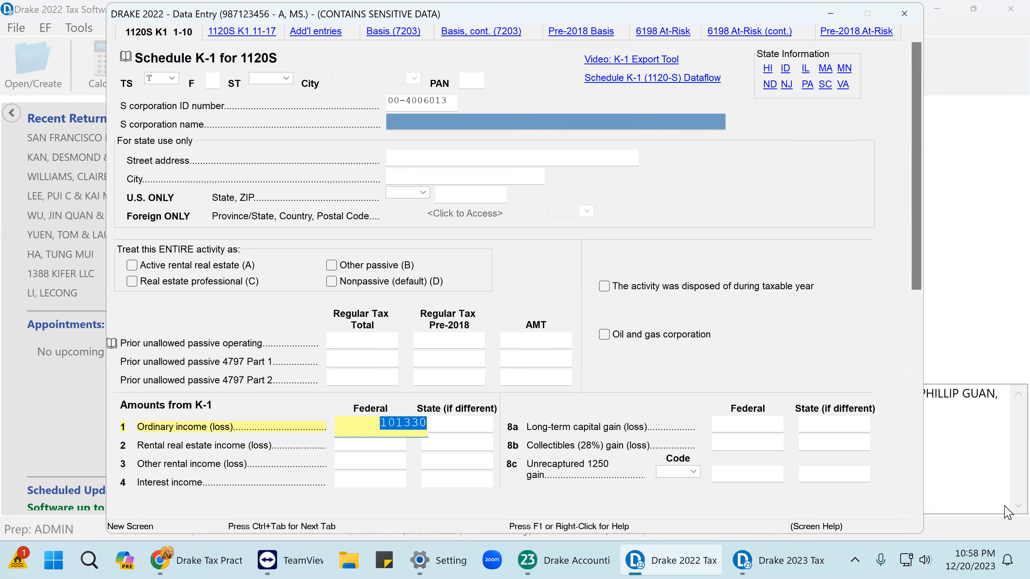
type("113")
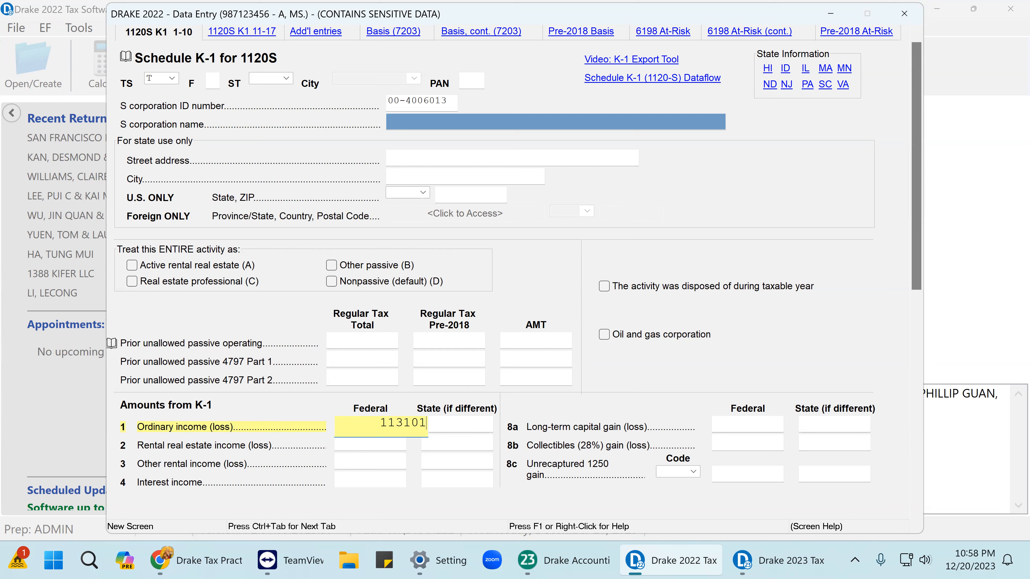
key("Return")
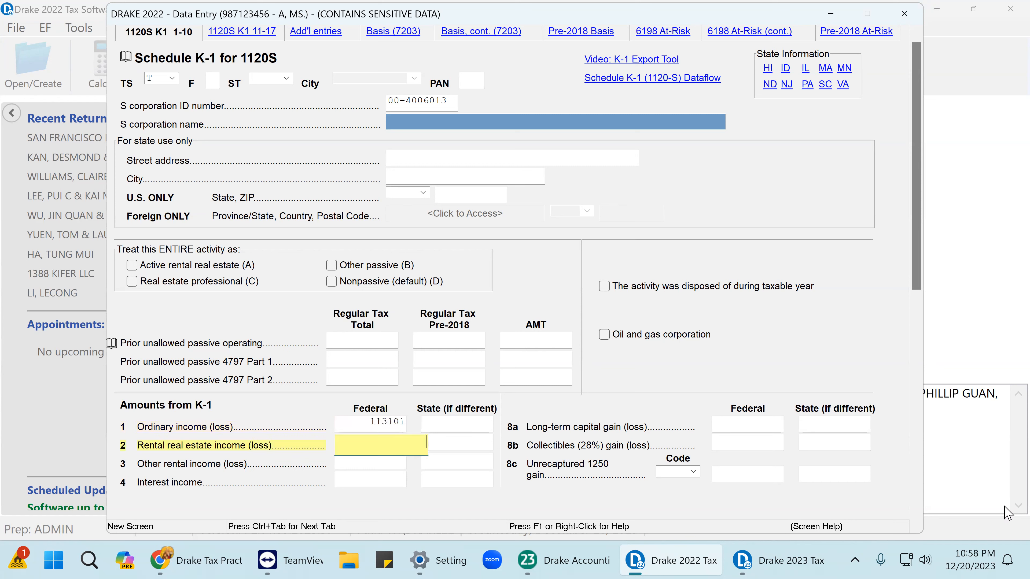
left_click(779, 560)
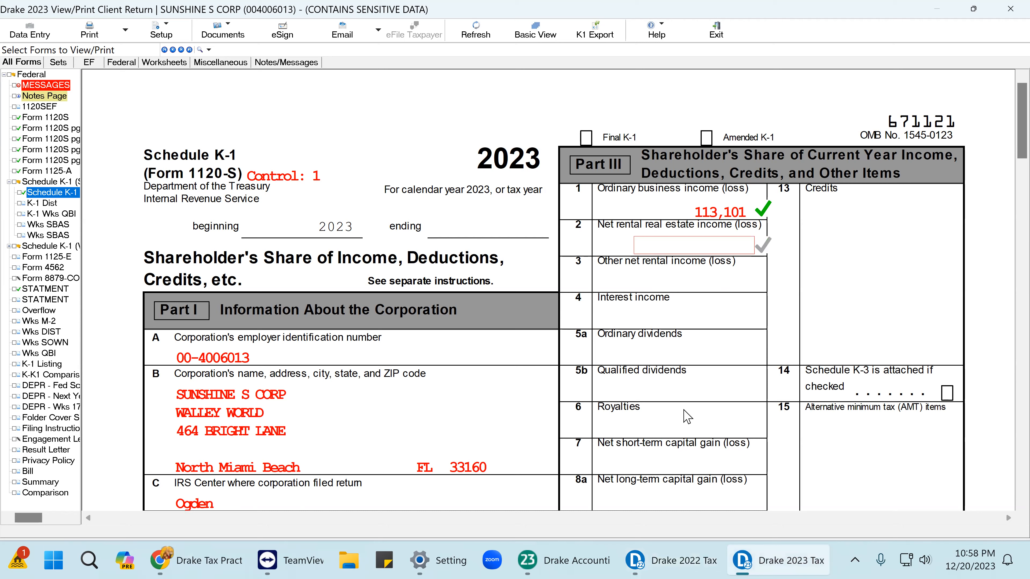
left_click(661, 561)
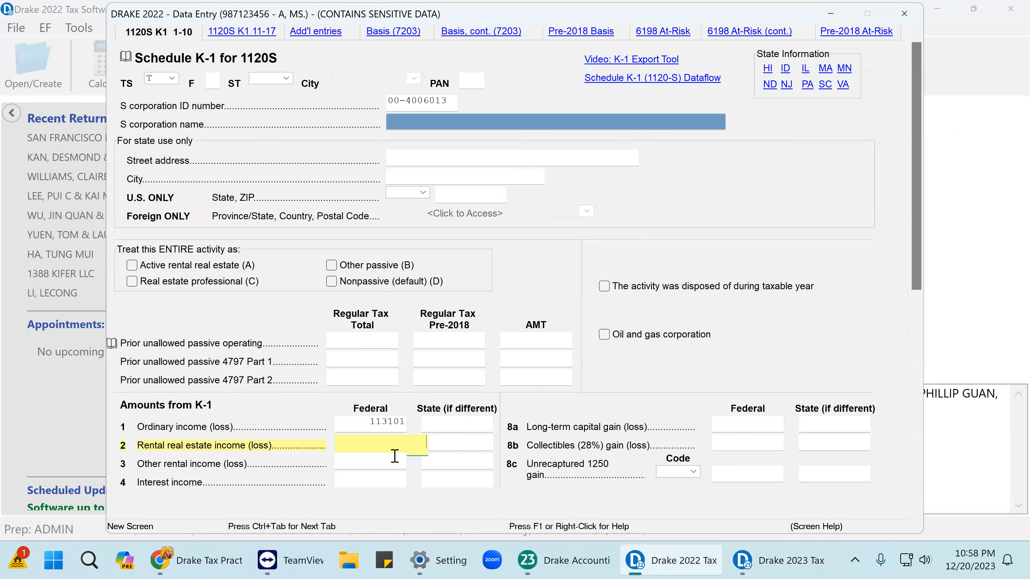
Name the S corporation ABC at 2 MAIN STREET, ZIP 94134 (San Francisco, CA).
left_click(399, 124)
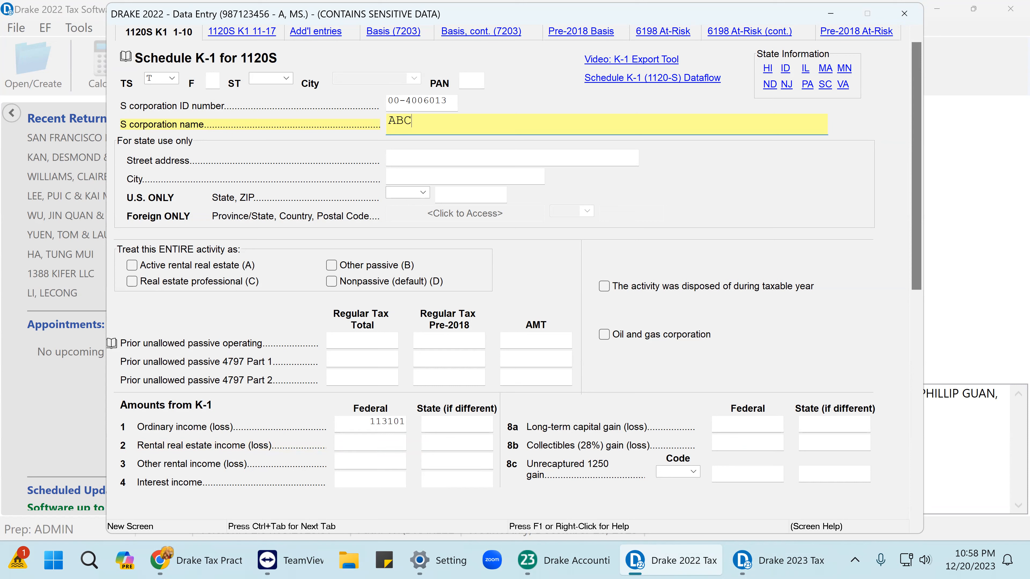
key("Tab")
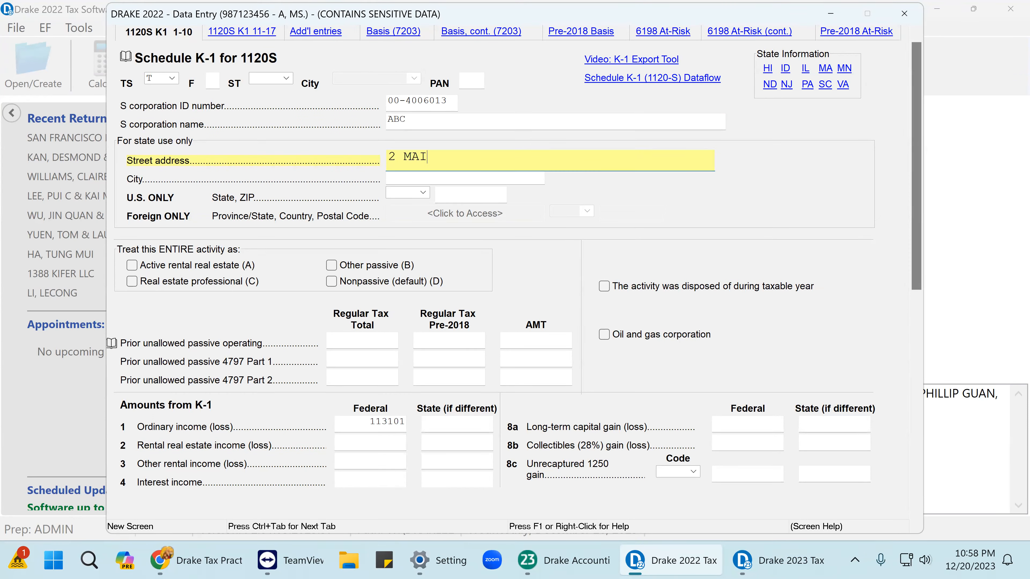
type("2 MAIN STREET")
key("Tab")
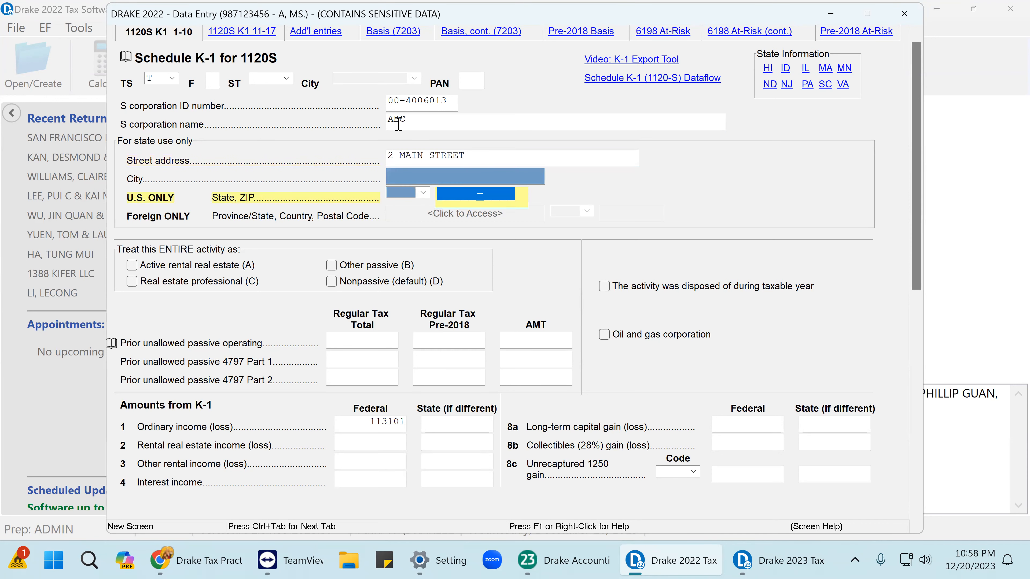
type("941")
key("Tab")
key("Tab")
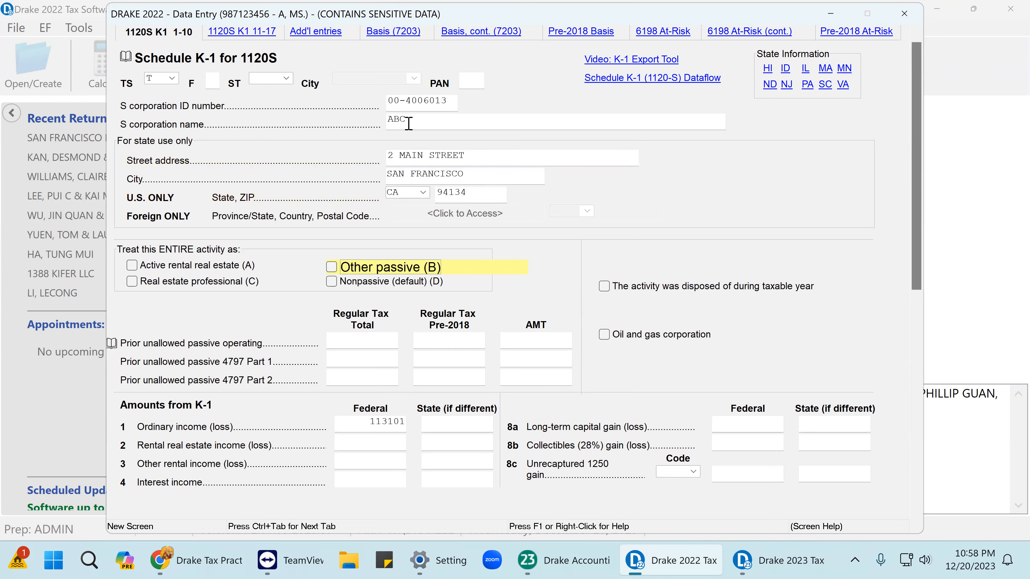
left_click(905, 19)
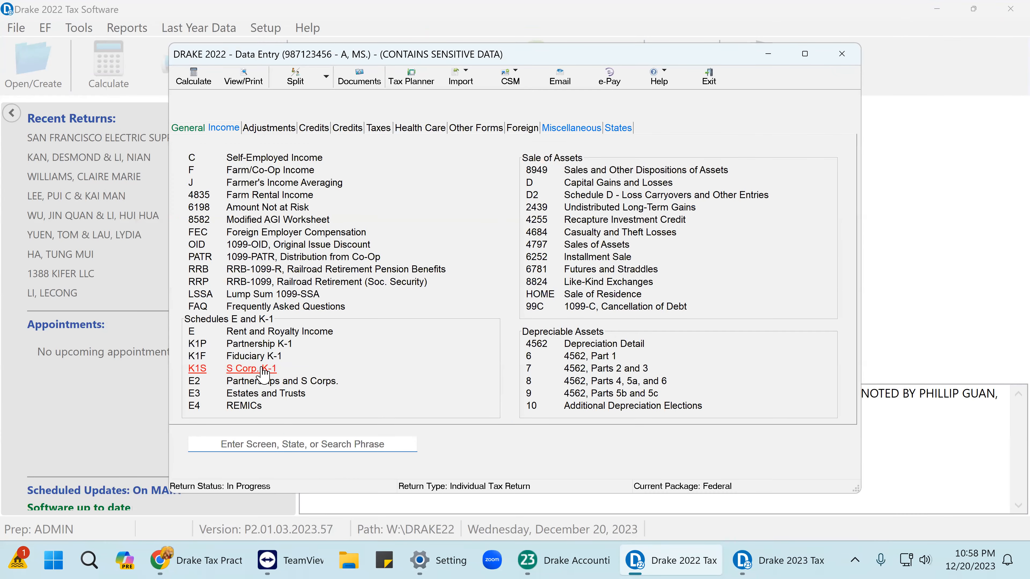
left_click(264, 369)
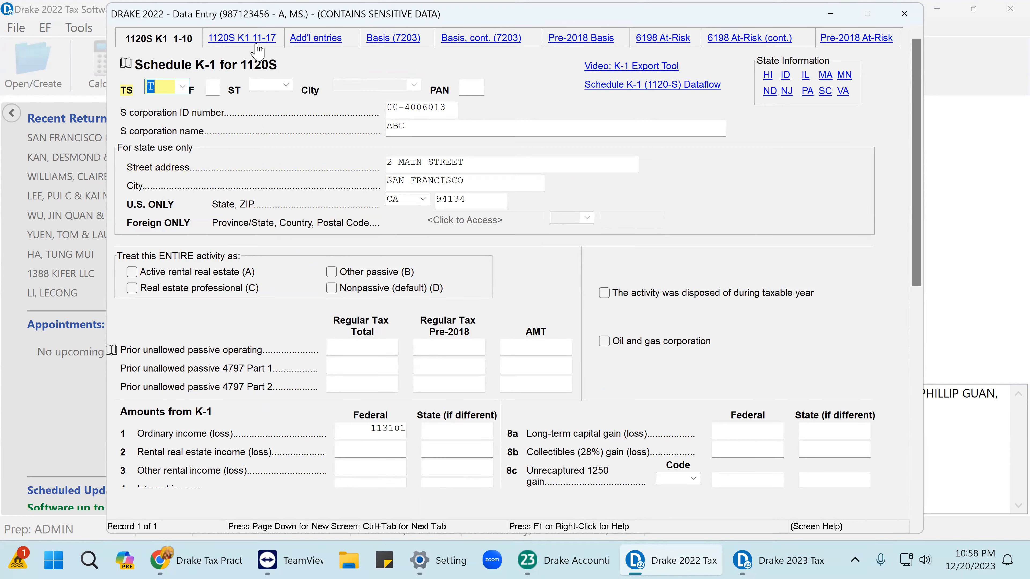
Close the K-1 screen and calculate the 2022 return to view its forms.
left_click(909, 16)
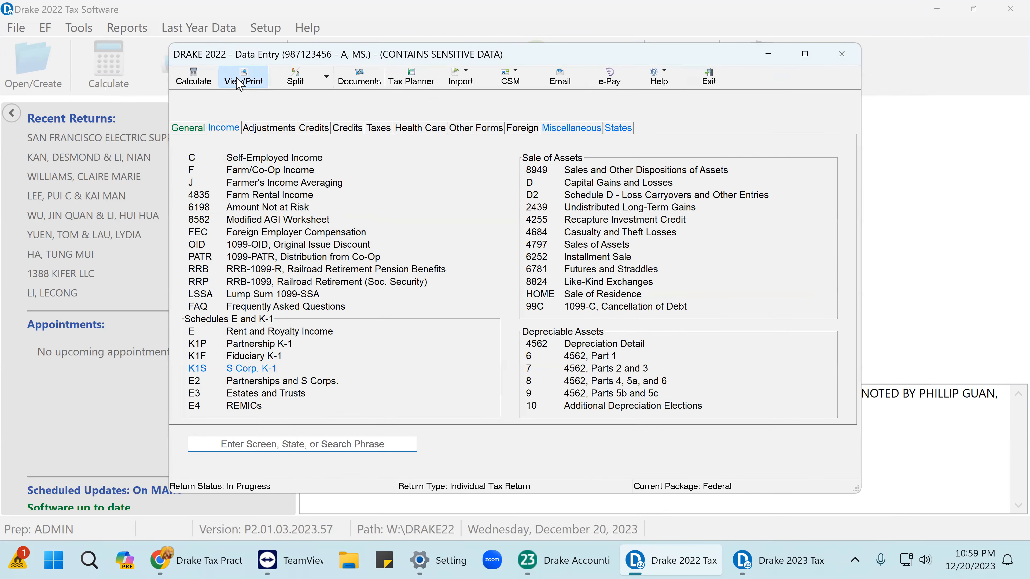
left_click(243, 79)
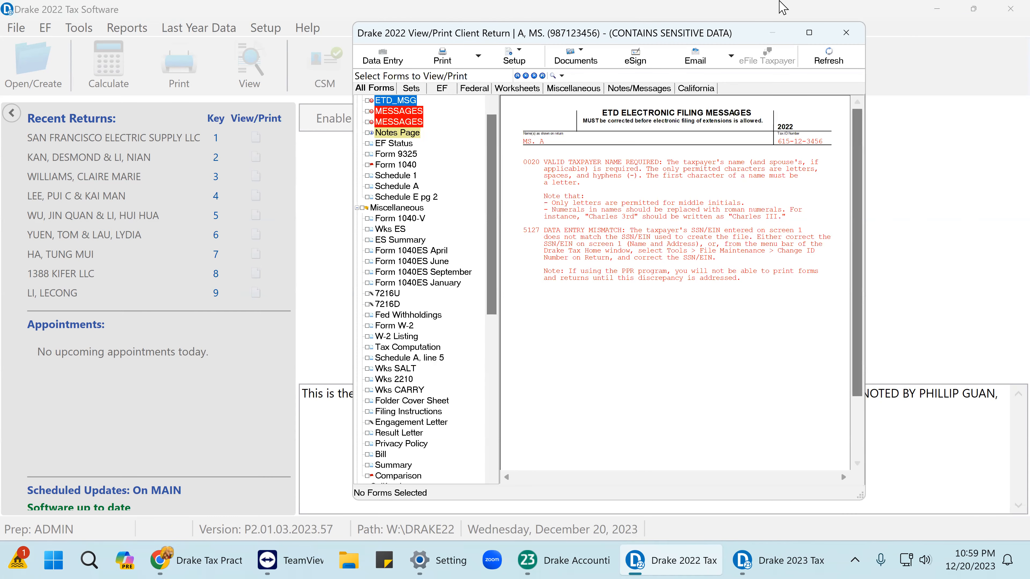
left_click(809, 33)
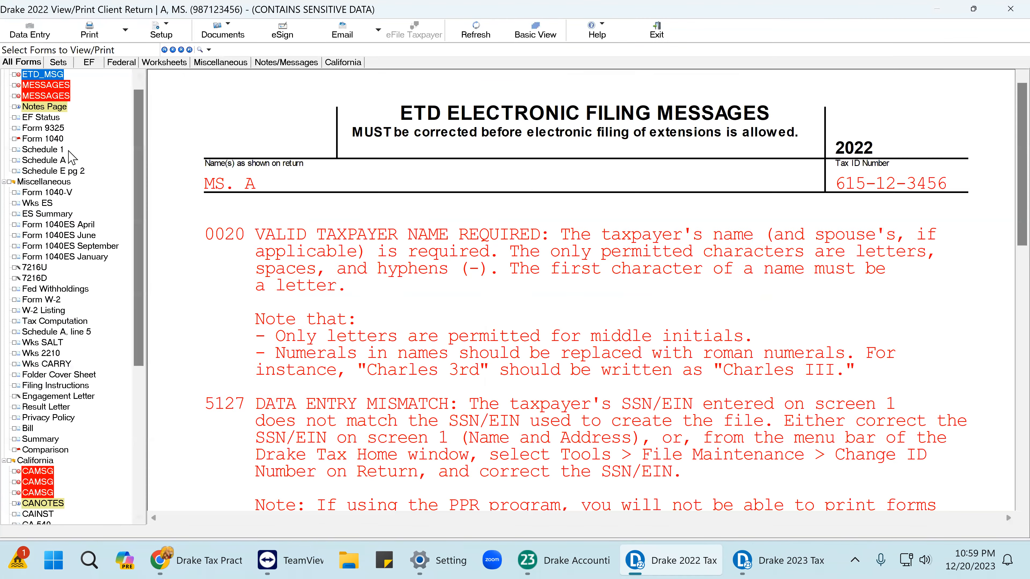
On Form 1040 page 2, check off the 24,832 total tax on line 24.
left_click(42, 139)
scroll(770, 284, "down", 8)
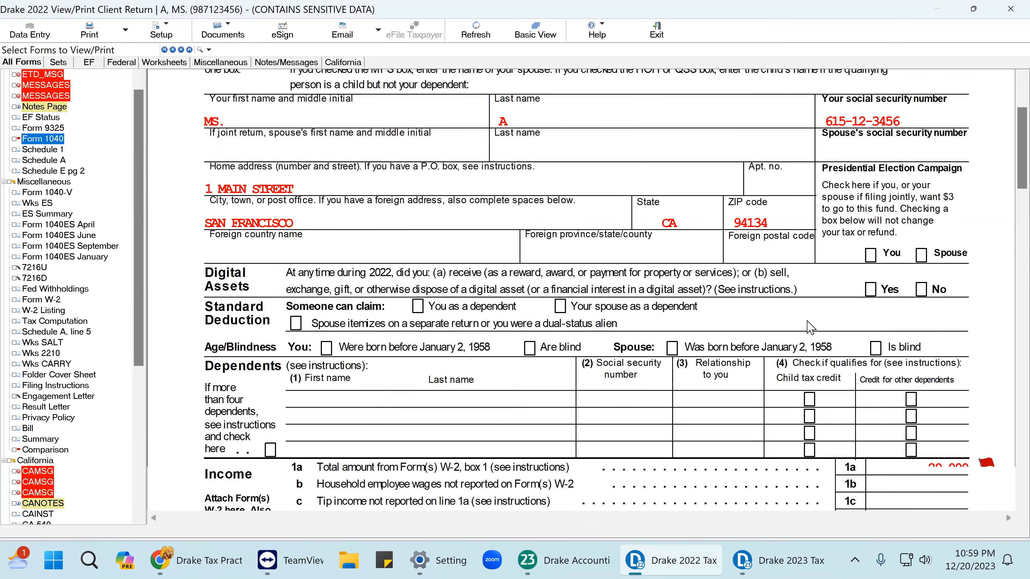
scroll(973, 256, "down", 8)
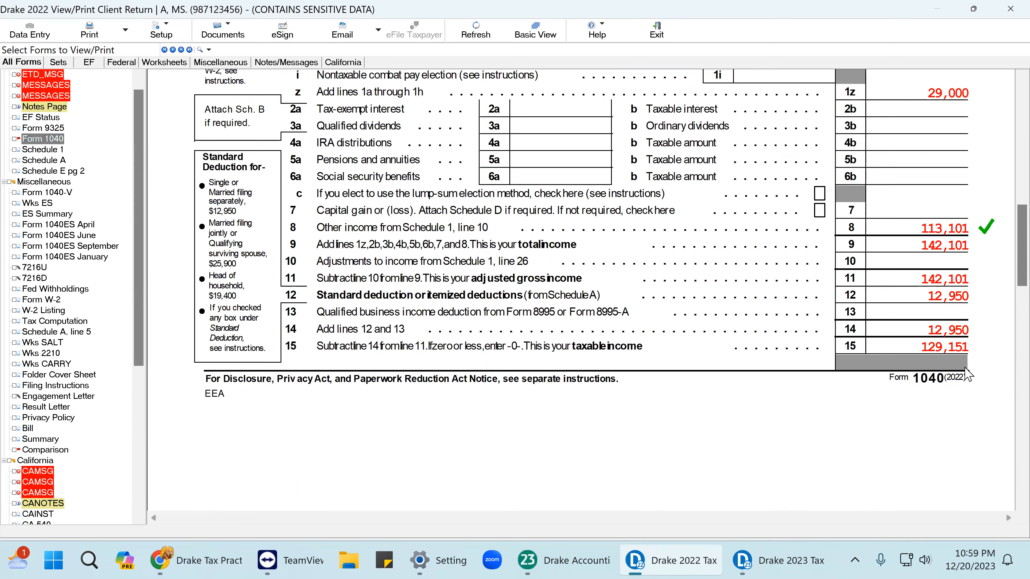
scroll(969, 379, "down", 8)
left_click(968, 382)
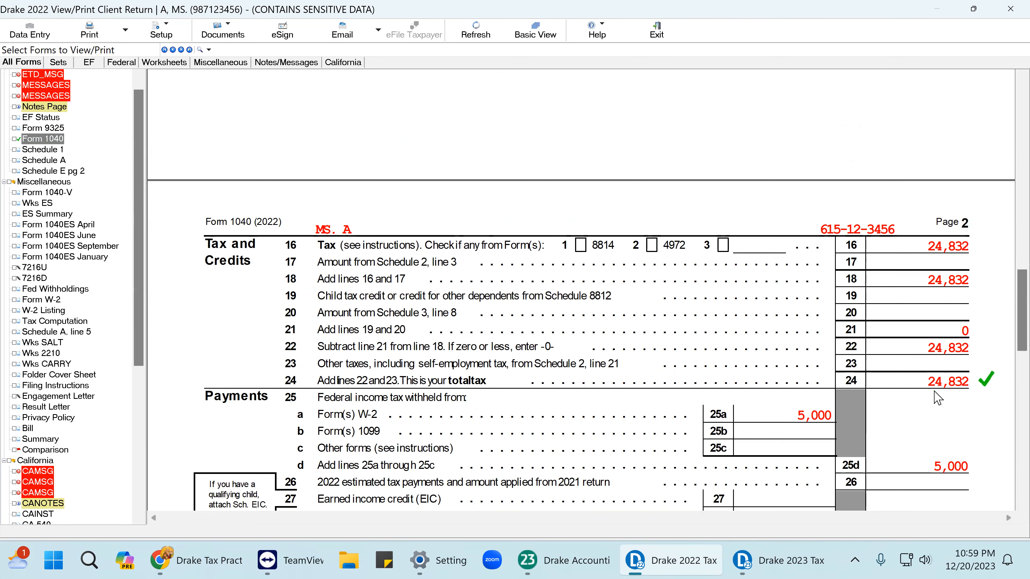
scroll(934, 398, "down", 5)
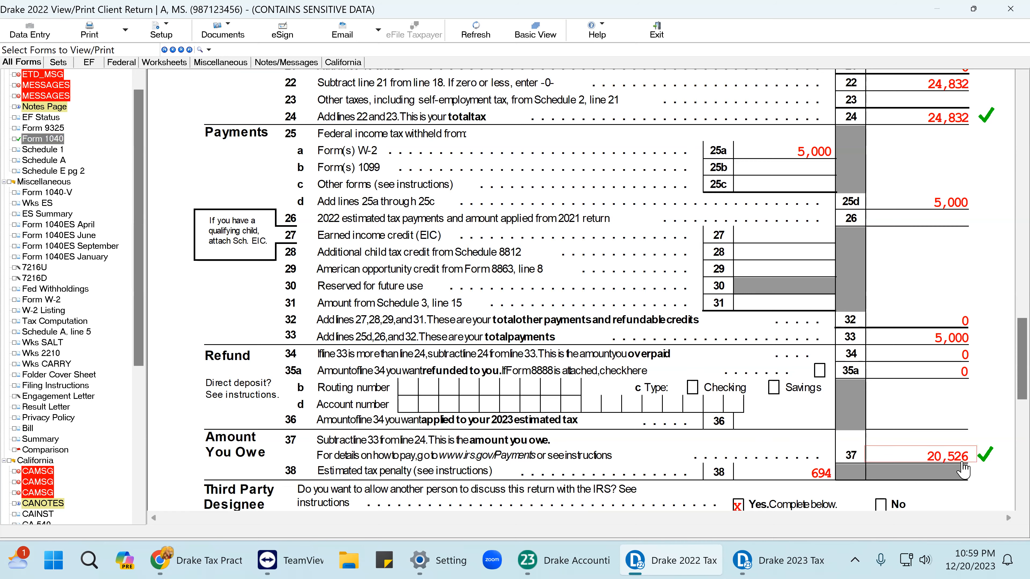
Open the K1S lines 11-17 page and start a K199 QBI entry linked to K1S, MFC 1.
left_click(30, 31)
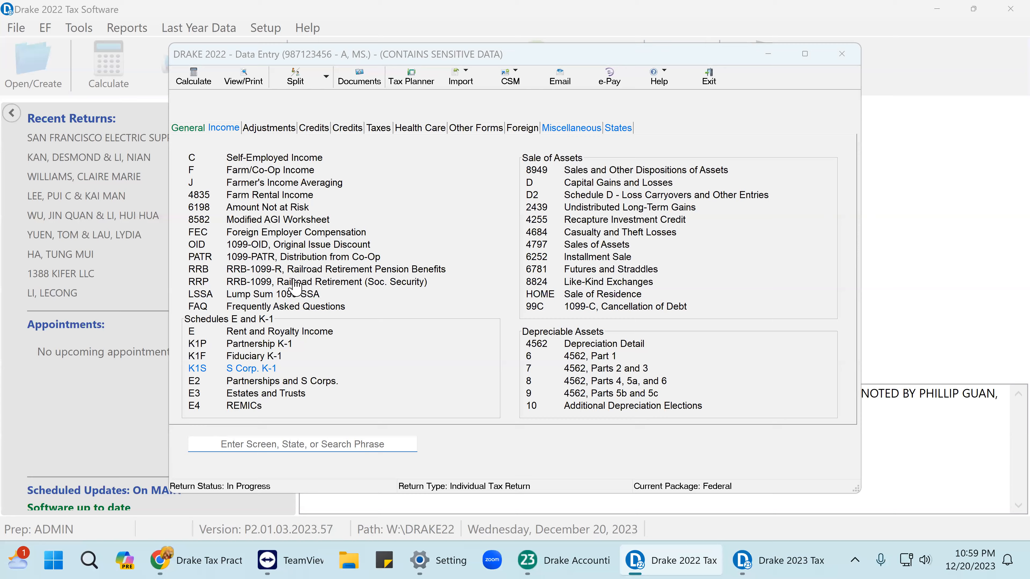
left_click(252, 368)
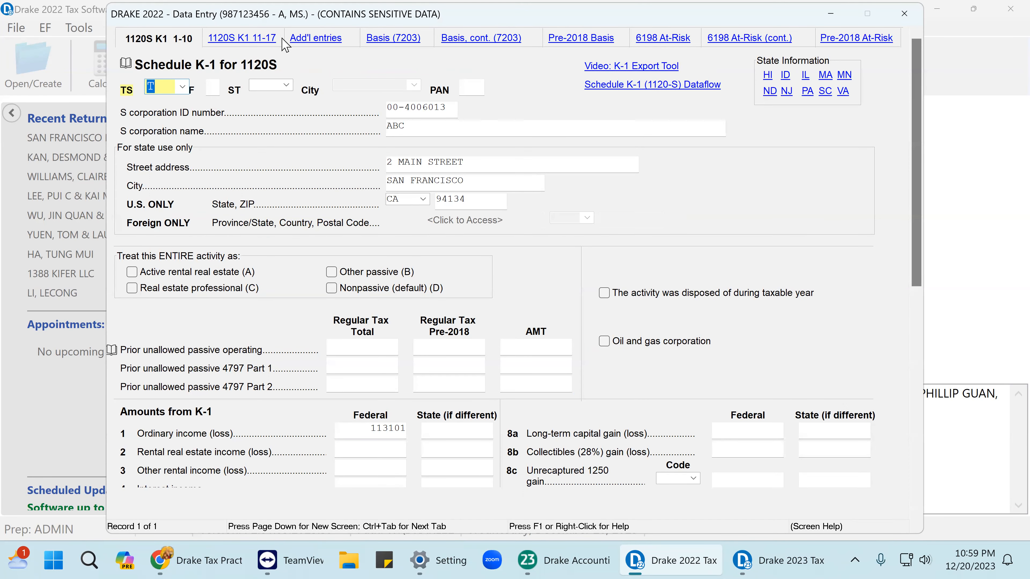
key("Escape")
key("Return")
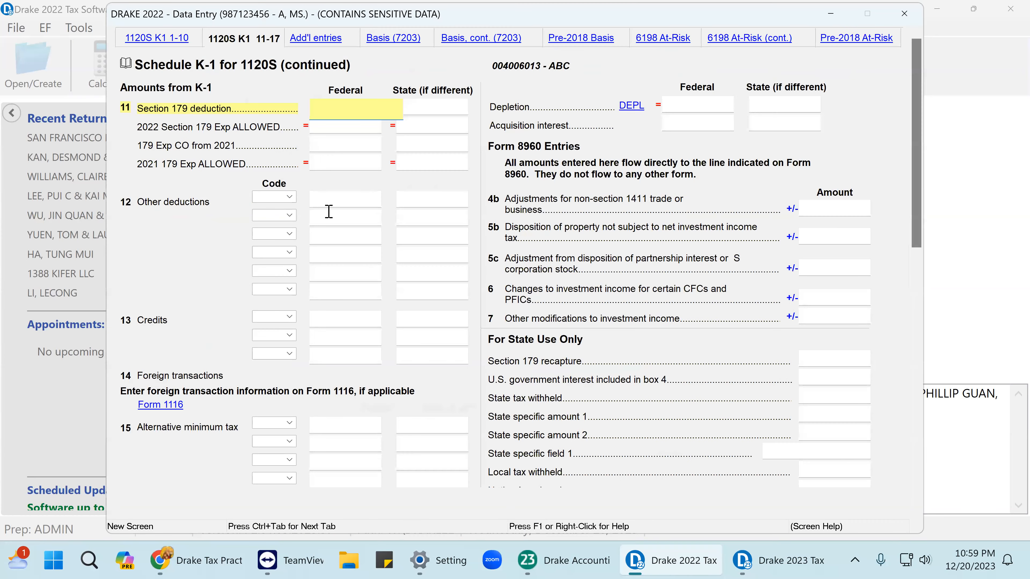
scroll(276, 382, "down", 6)
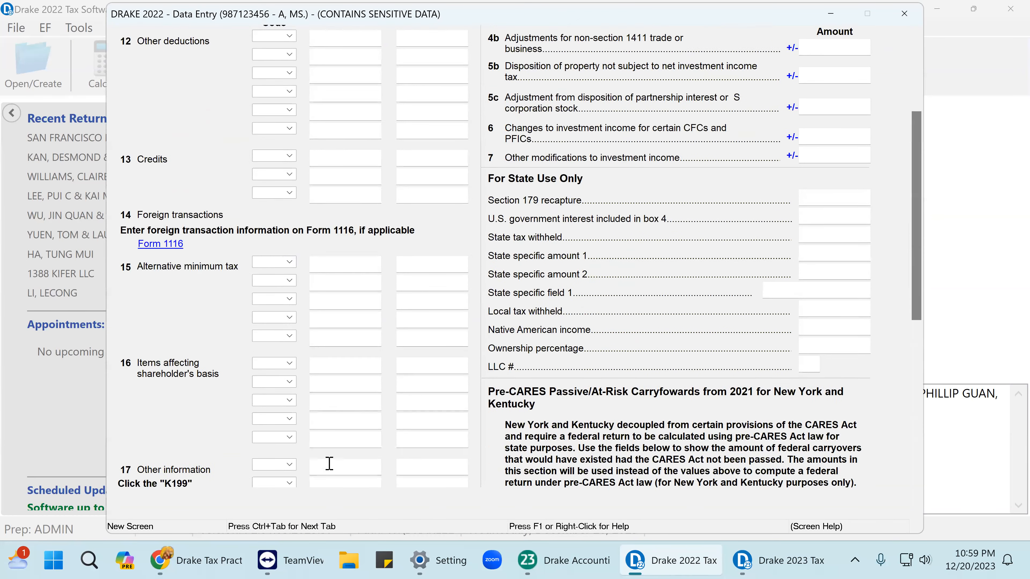
scroll(332, 471, "down", 2)
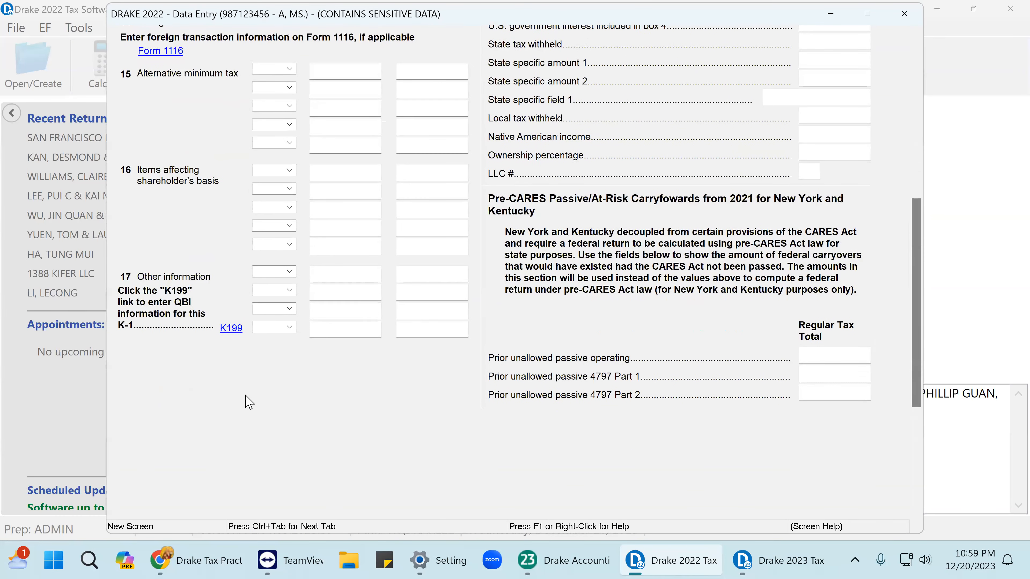
left_click(231, 329)
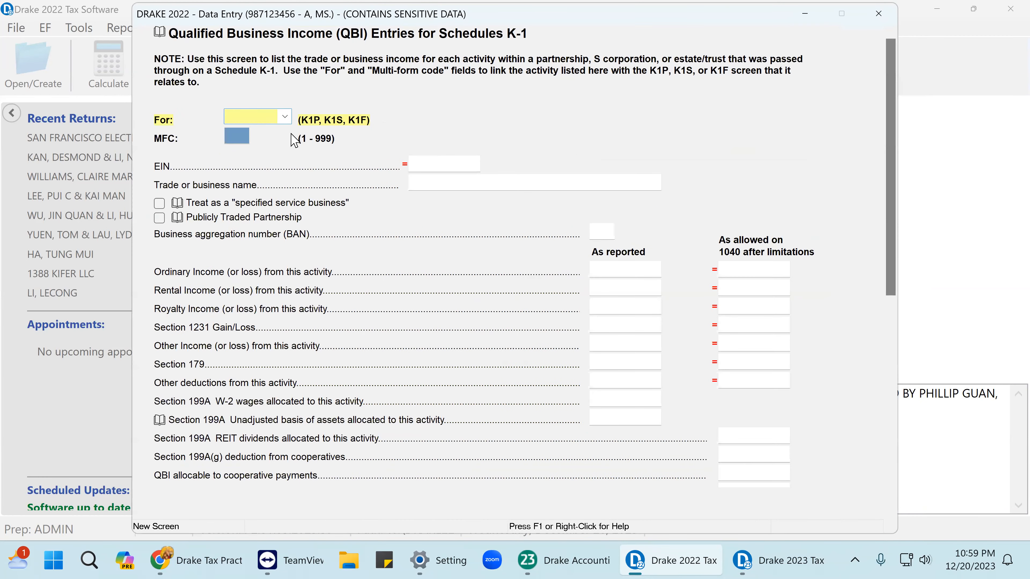
left_click(283, 118)
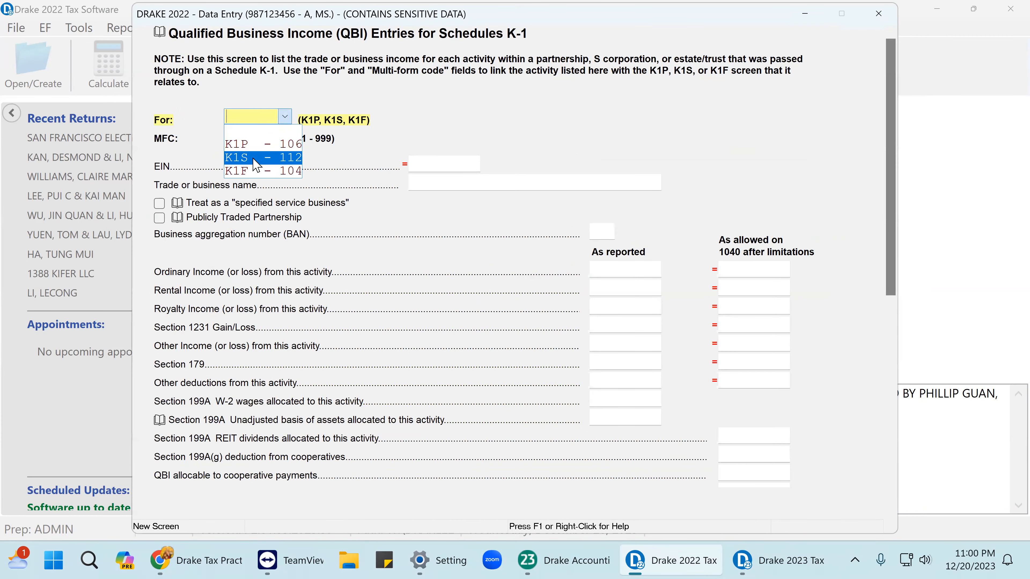
left_click(256, 158)
left_click(237, 139)
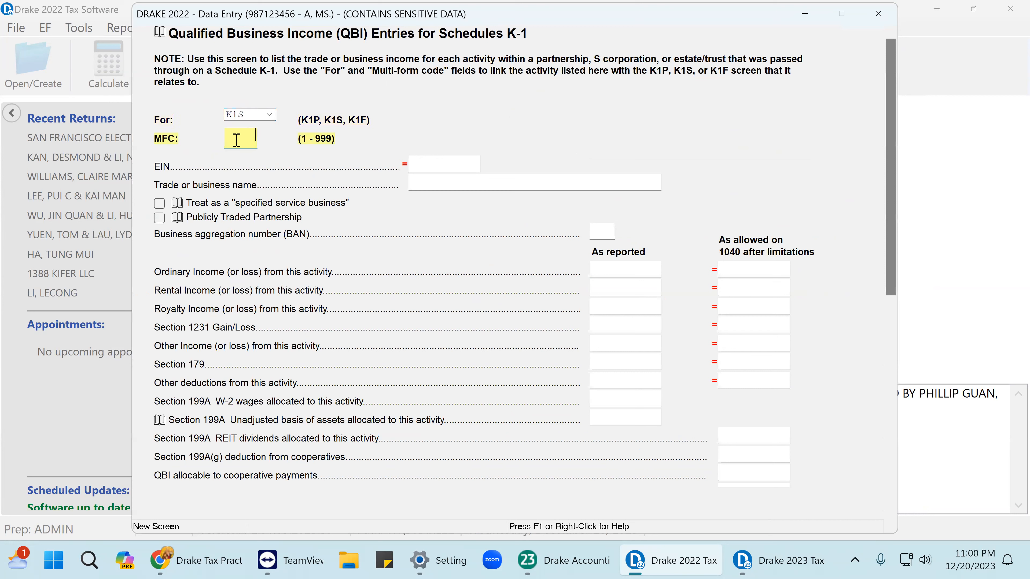
Fill the QBI entry with the pasted EIN, business ABC, 113101 ordinary income and 29000 W-2 wages.
left_click(418, 165)
right_click(418, 164)
left_click(462, 293)
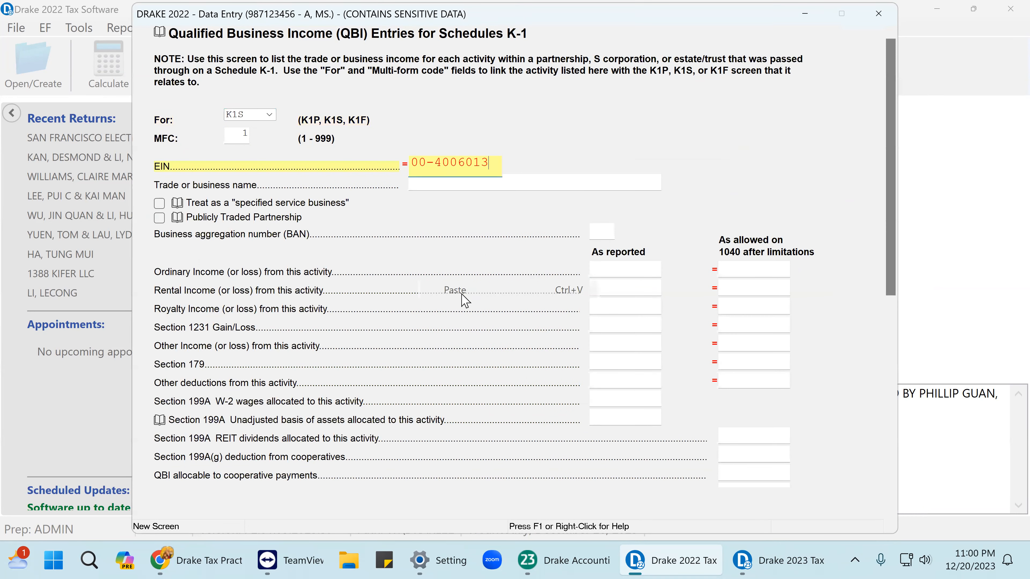
left_click(432, 187)
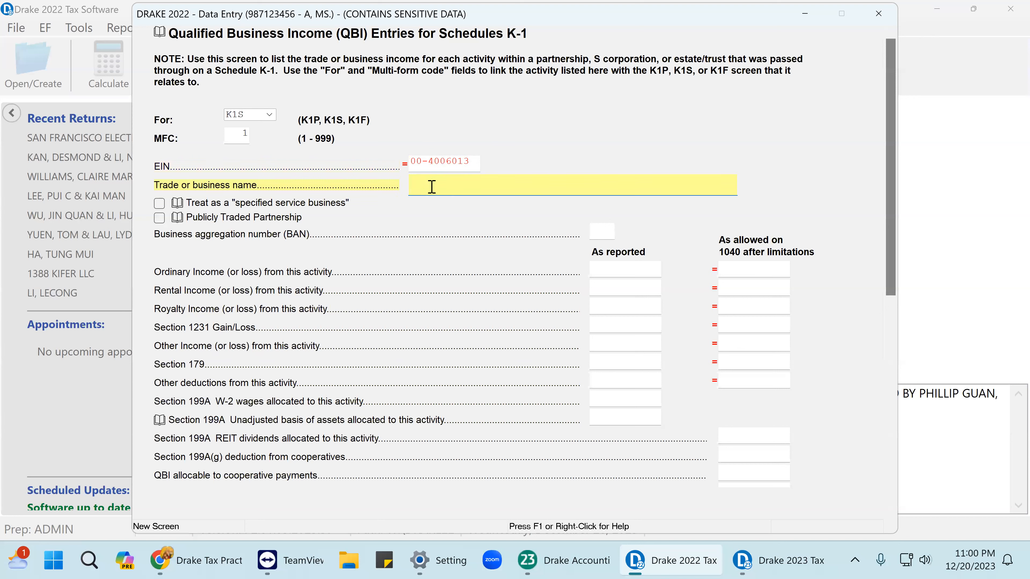
key("Tab")
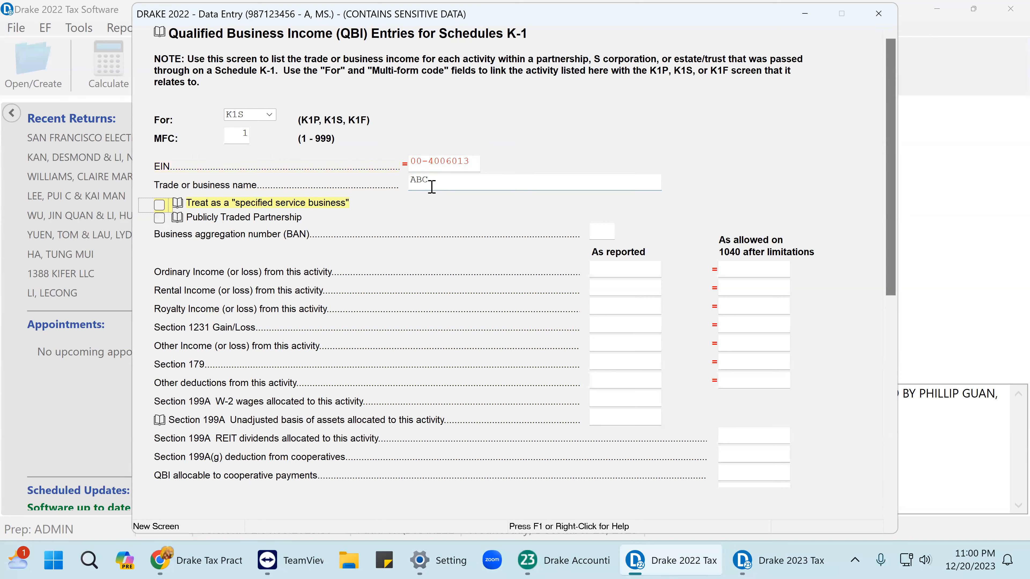
left_click(612, 270)
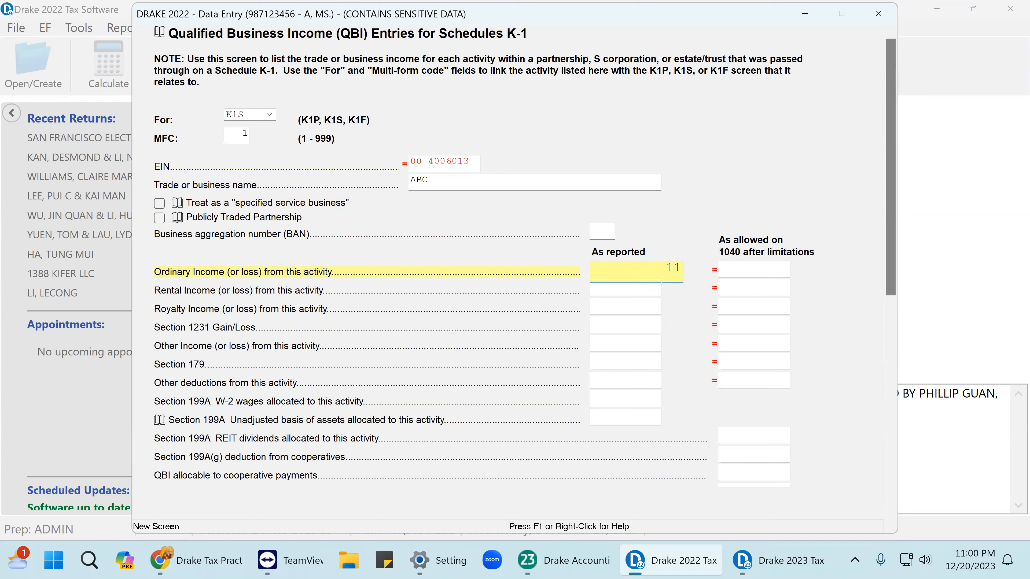
type("113101")
key("Return")
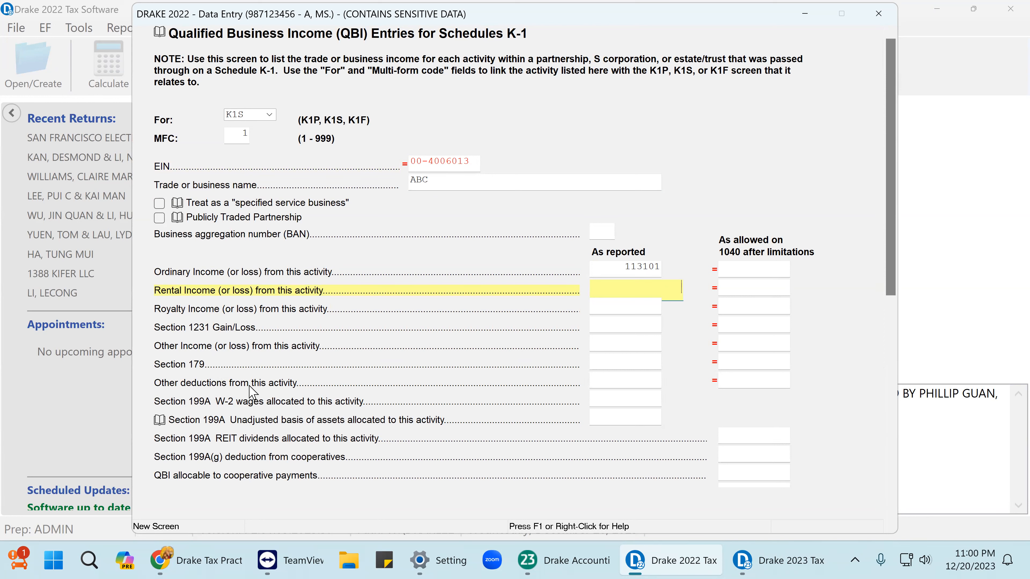
left_click(609, 399)
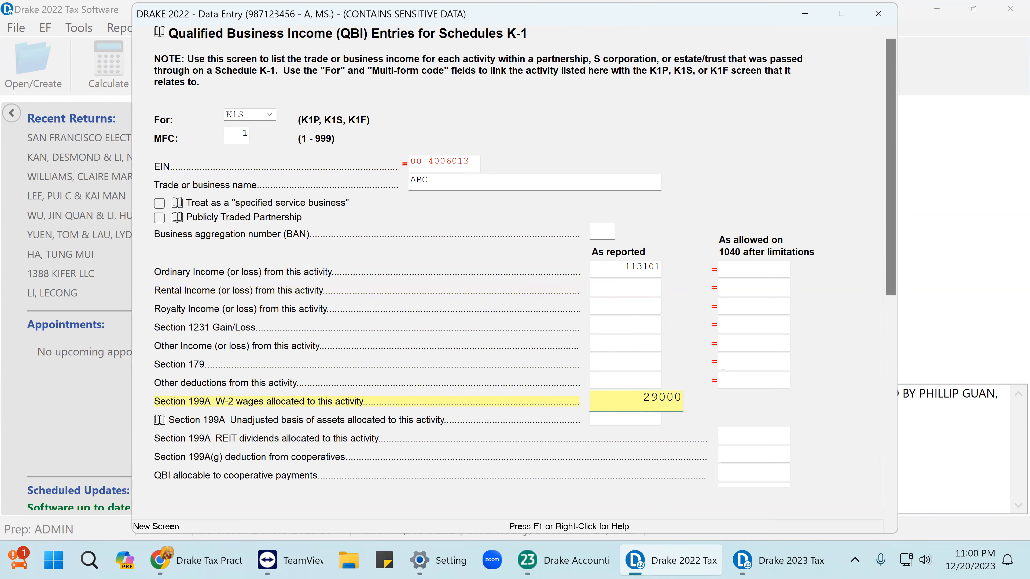
key("Return")
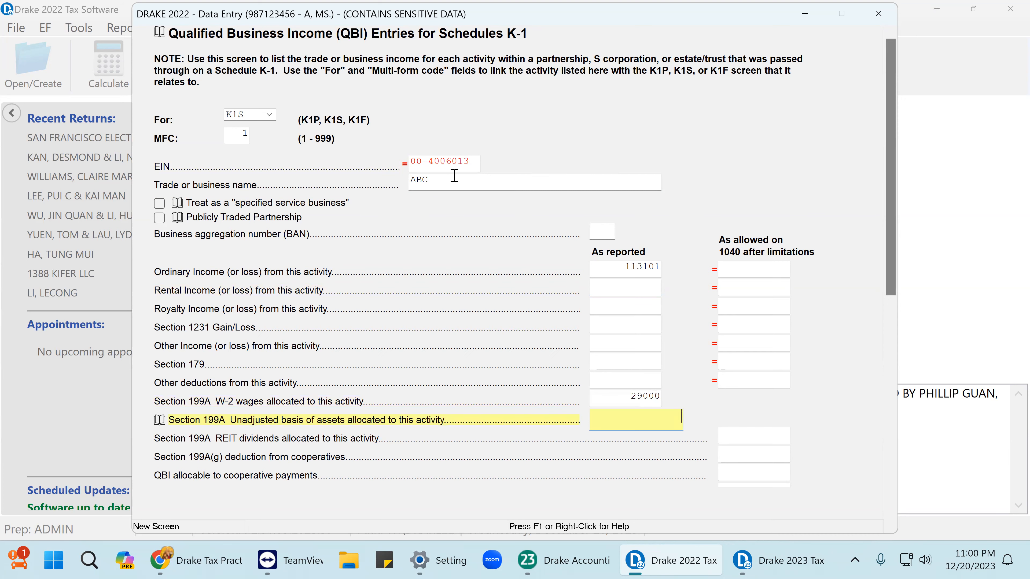
left_click(879, 13)
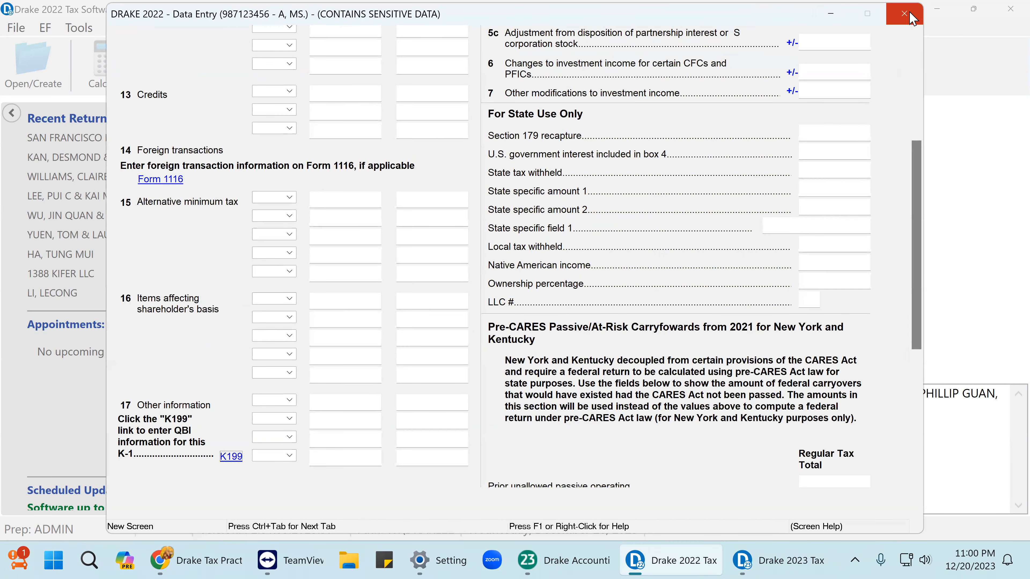
left_click(904, 13)
Recalculate and check off the reduced 14,902 amount owed on Form 1040.
left_click(243, 79)
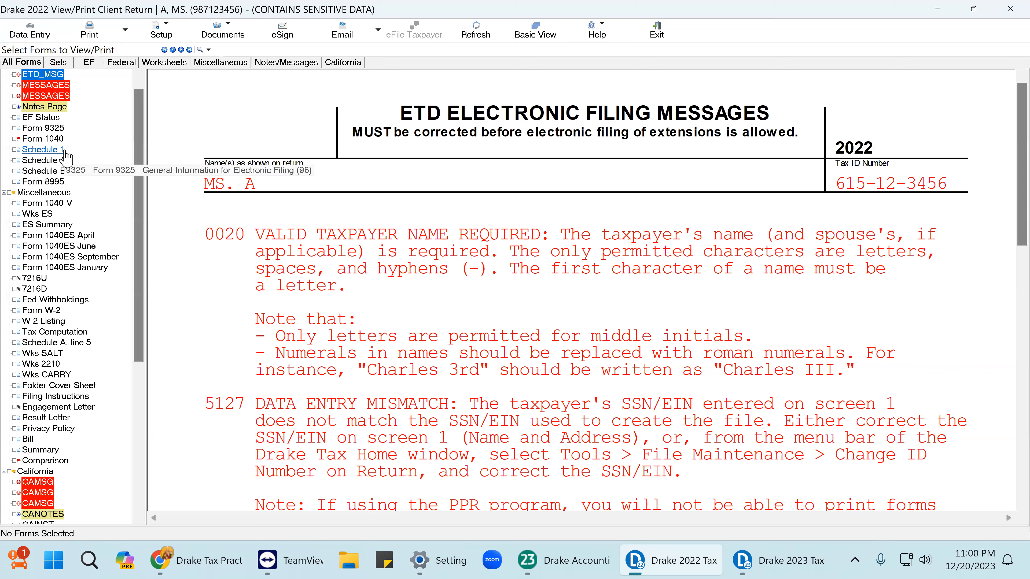
left_click(44, 139)
scroll(736, 289, "down", 5)
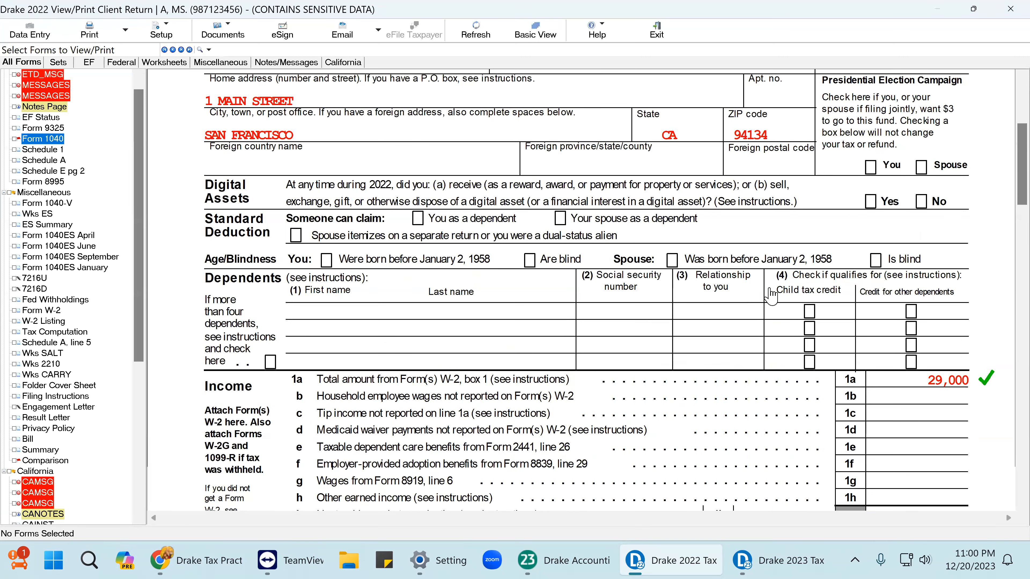
scroll(818, 304, "down", 15)
scroll(818, 305, "down", 5)
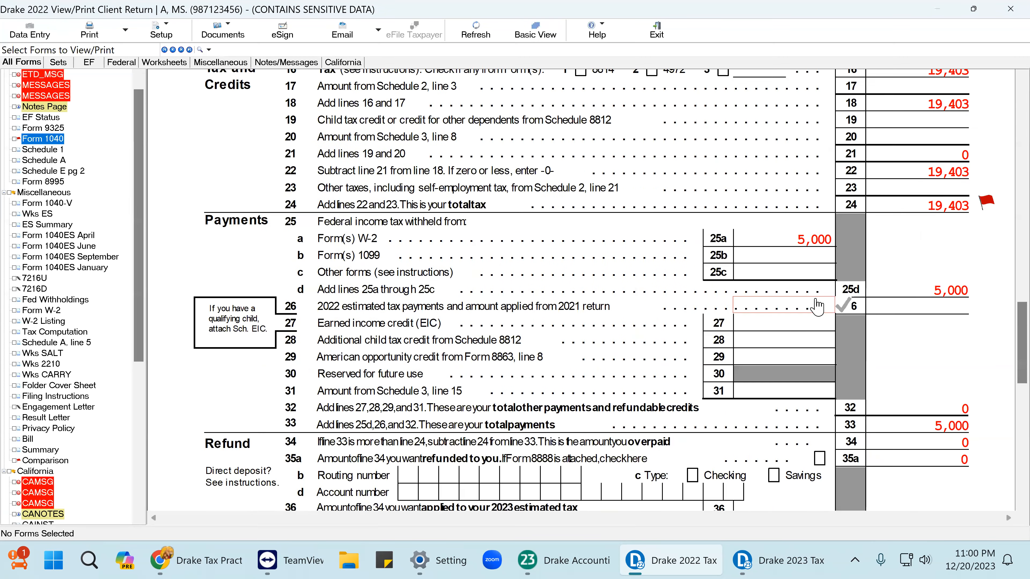
scroll(817, 305, "down", 3)
left_click(978, 458)
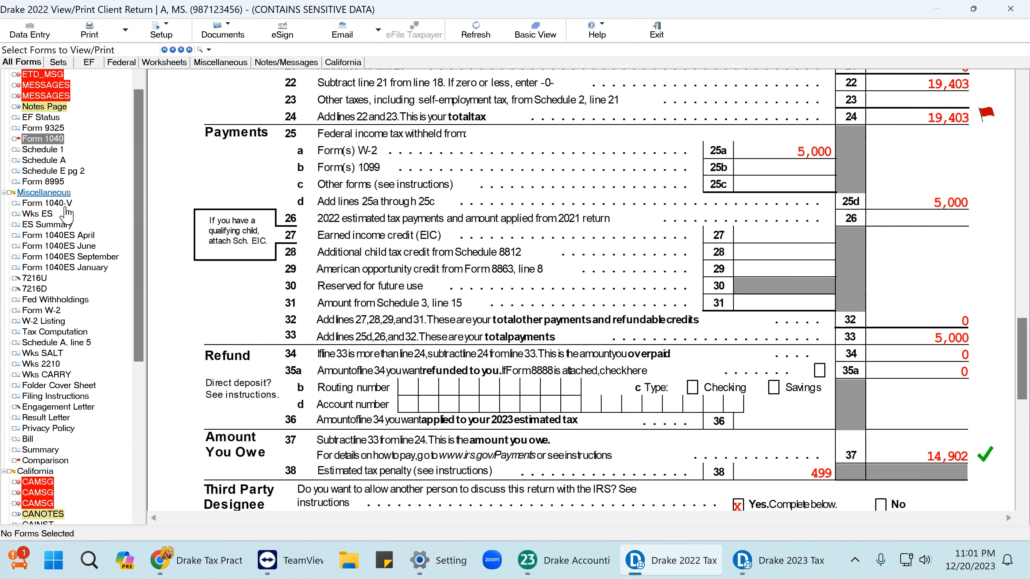
On Form 8995, check off the 113,101 QBI behind the 22,620 deduction, then return to Data Entry.
left_click(56, 184)
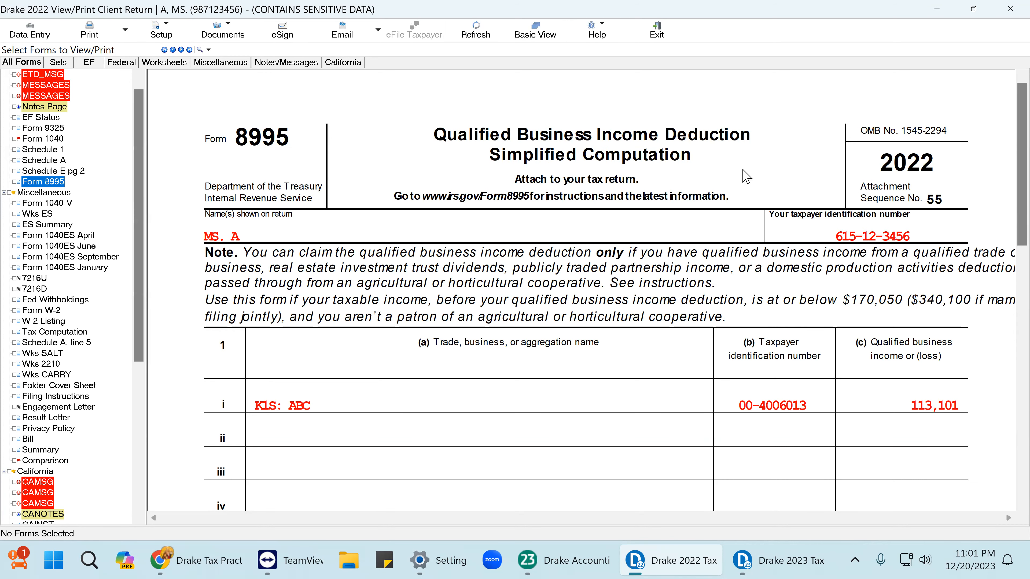
left_click(942, 410)
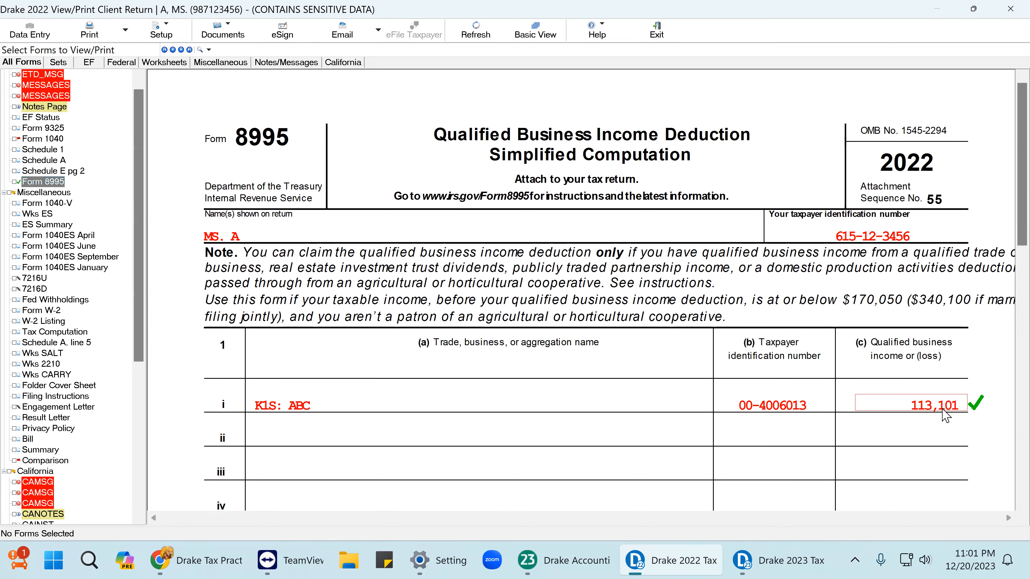
scroll(942, 414, "down", 6)
scroll(931, 400, "down", 6)
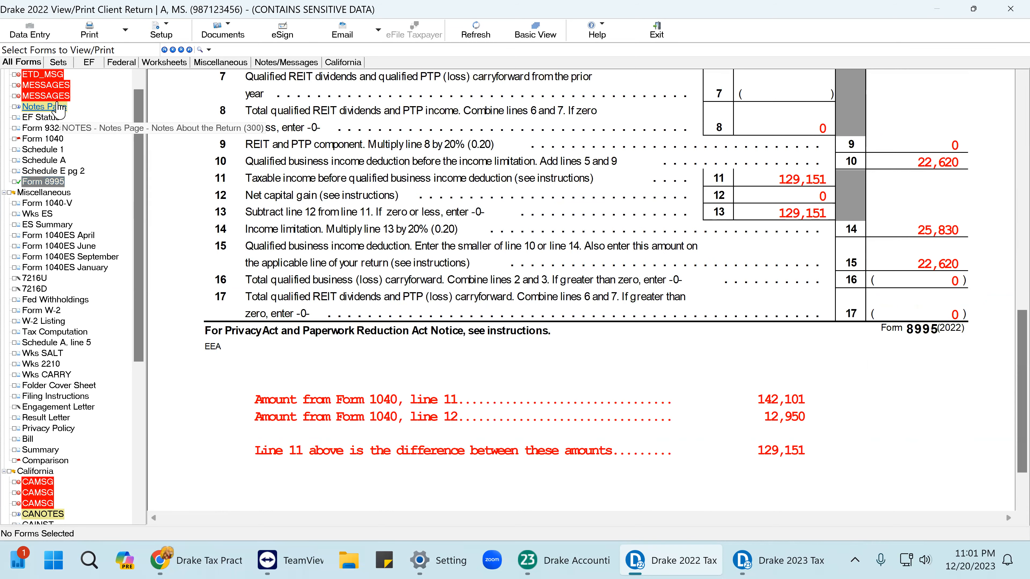
left_click(23, 38)
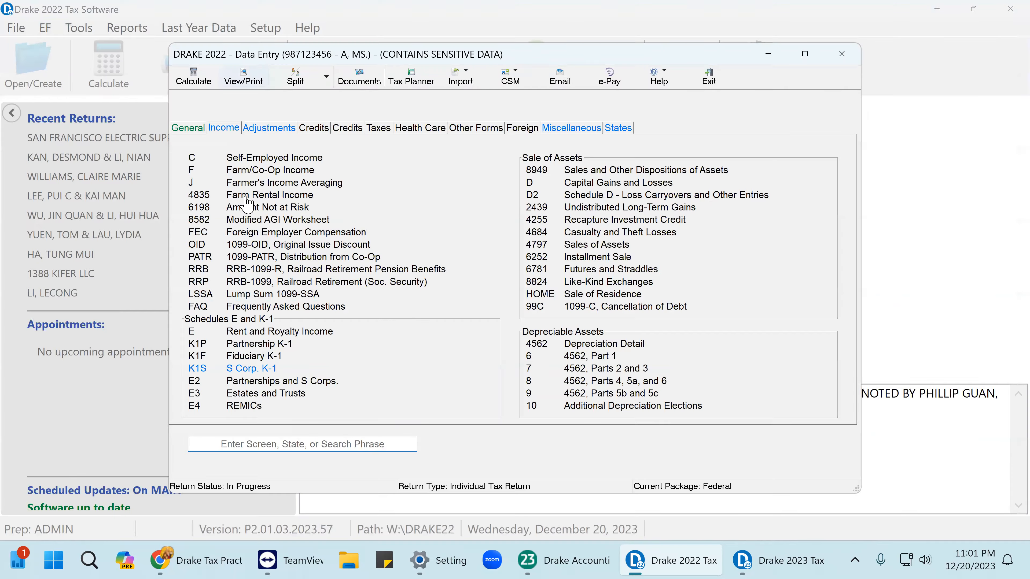
Review the S corporation K-1's 113101 line 1 income and its K199 QBI entry, then close both.
left_click(254, 370)
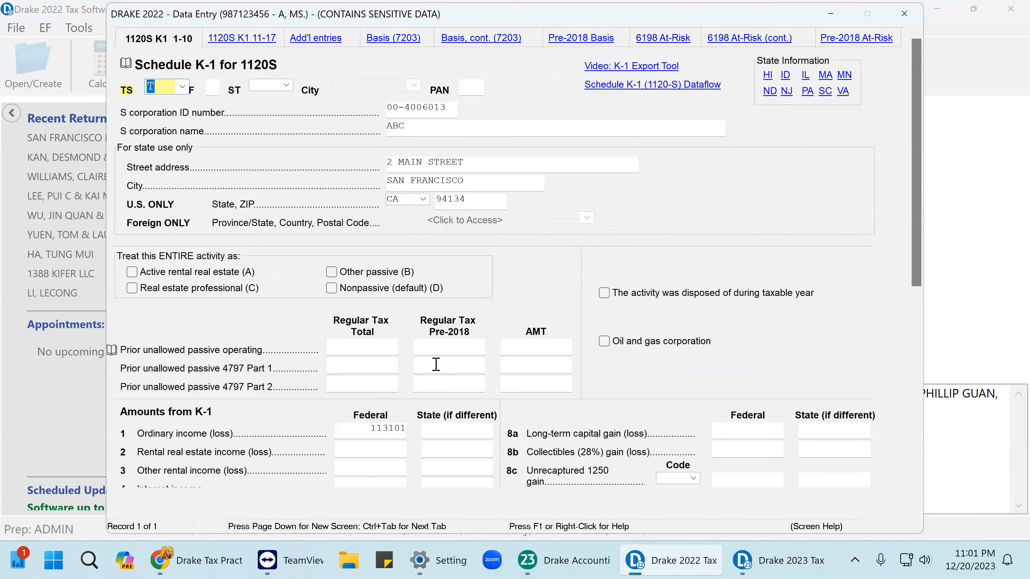
left_click(361, 434)
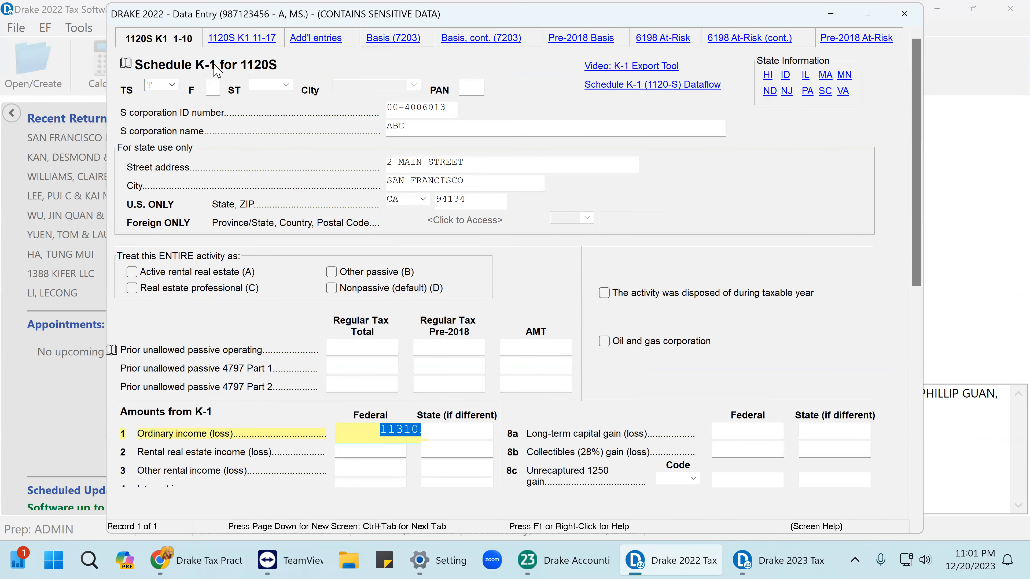
left_click(236, 40)
key("Escape")
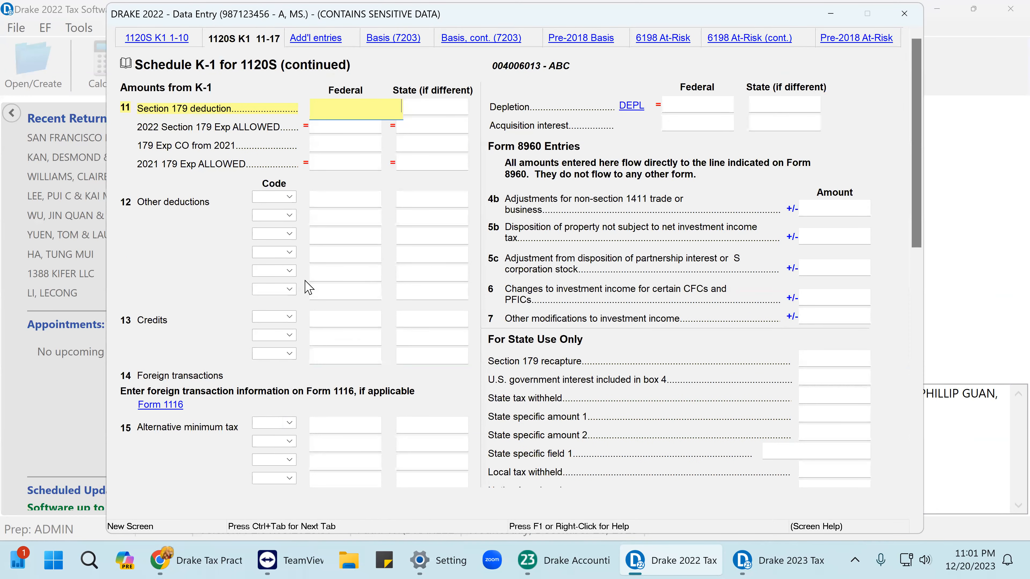
scroll(310, 292, "down", 5)
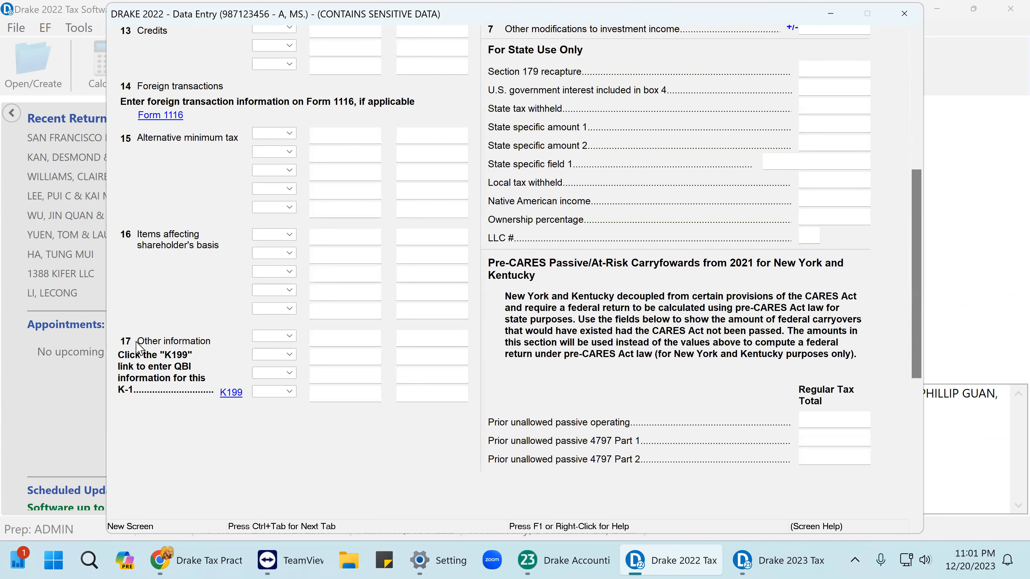
left_click(229, 392)
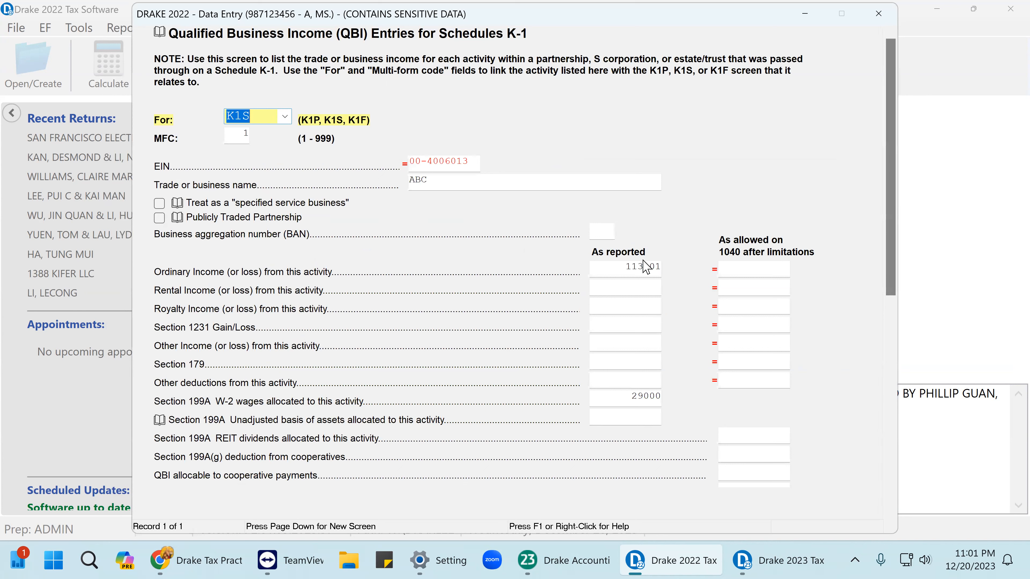
left_click(622, 268)
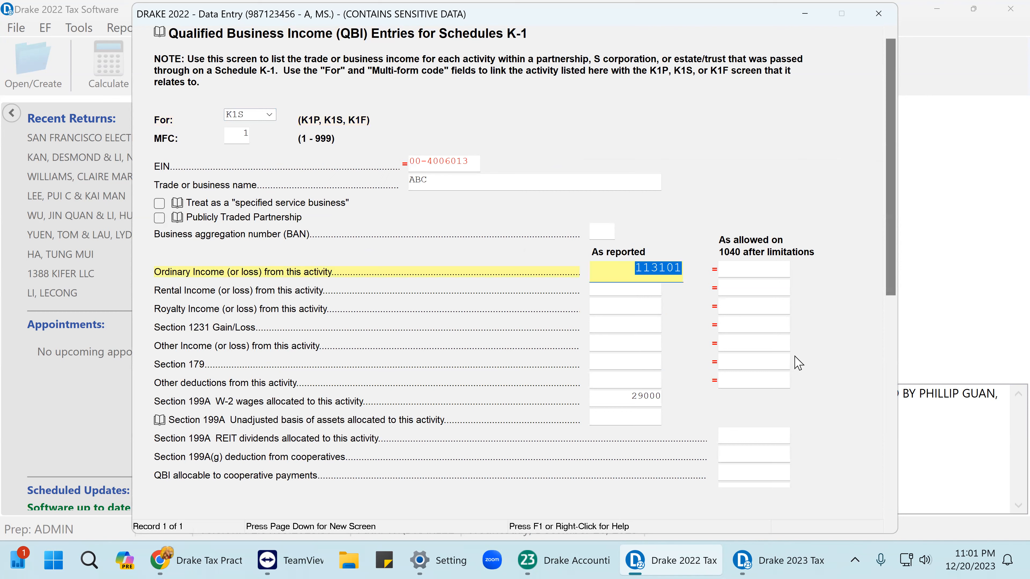
left_click(879, 13)
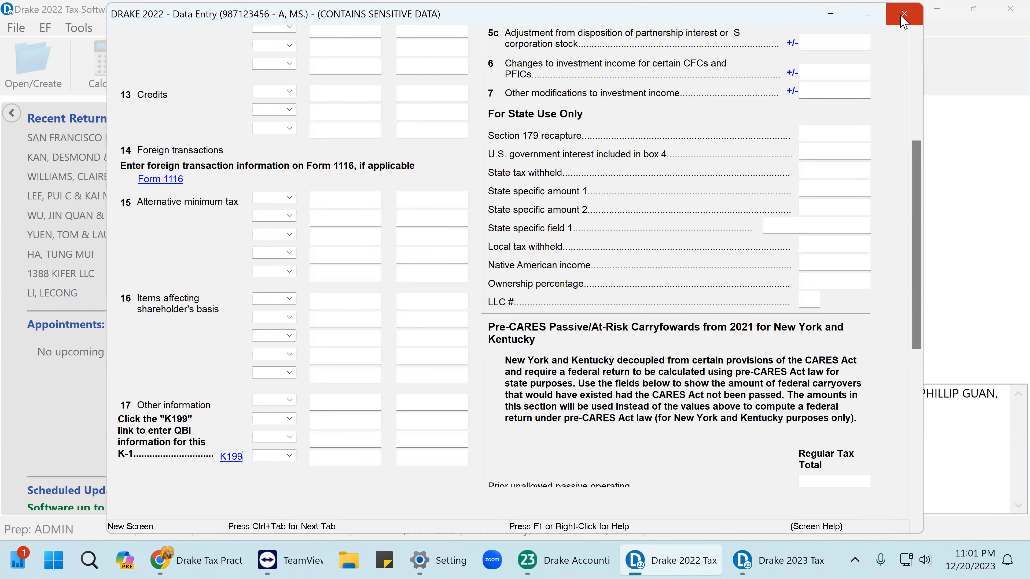
left_click(905, 14)
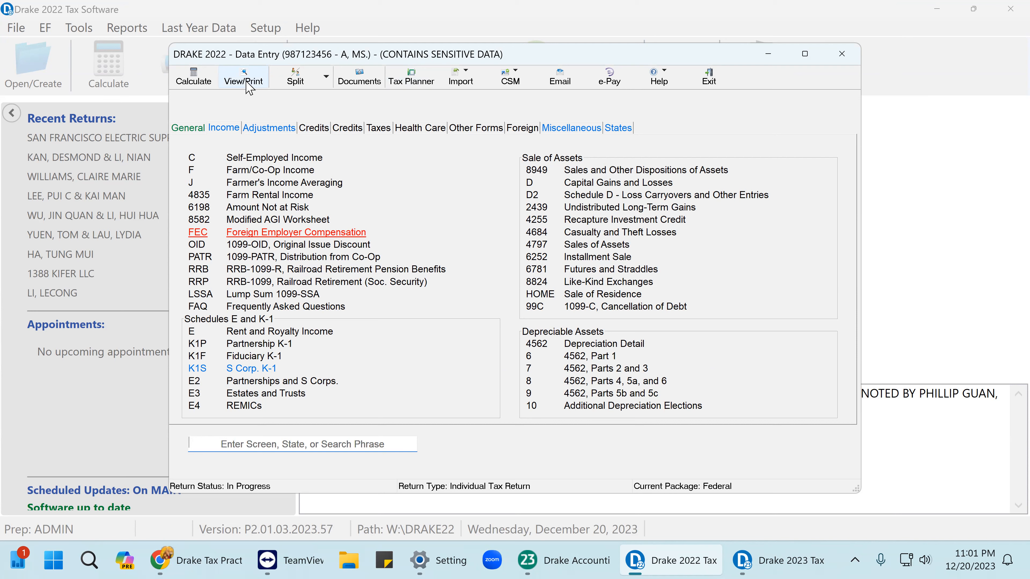
Reopen the S corporation K-1 and select line 1's 113101 for copying.
left_click(258, 369)
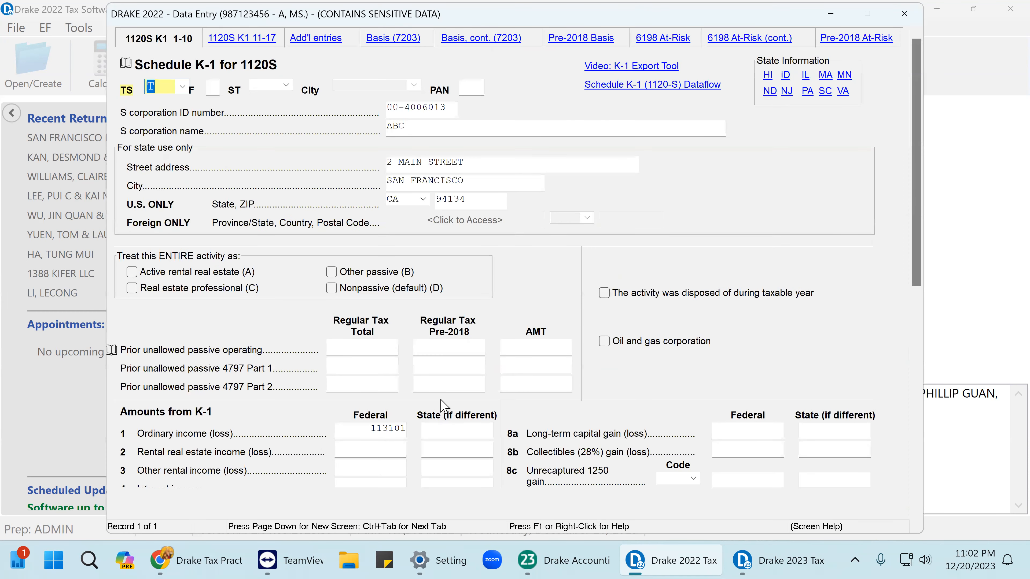
left_click(361, 432)
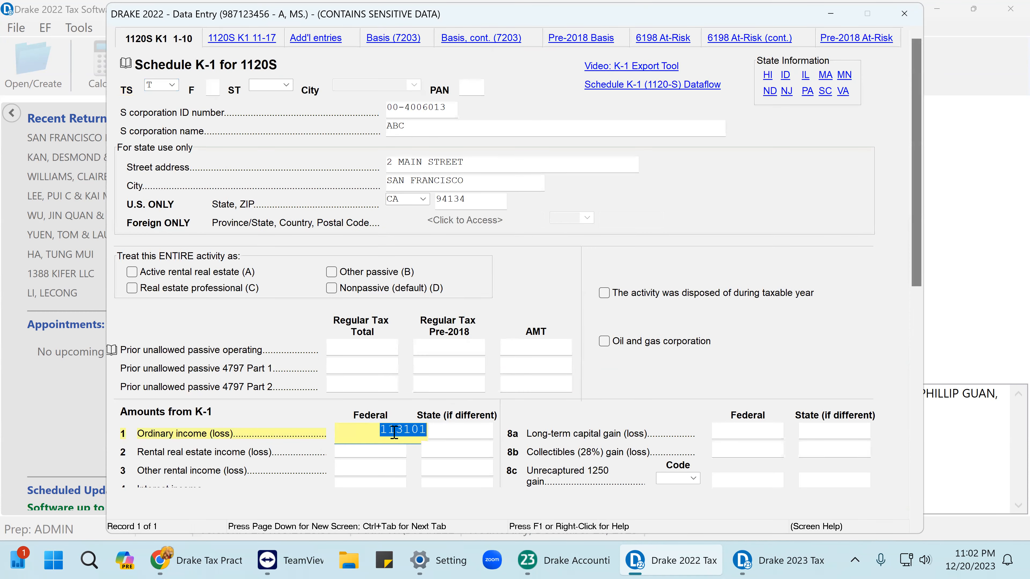
right_click(394, 426)
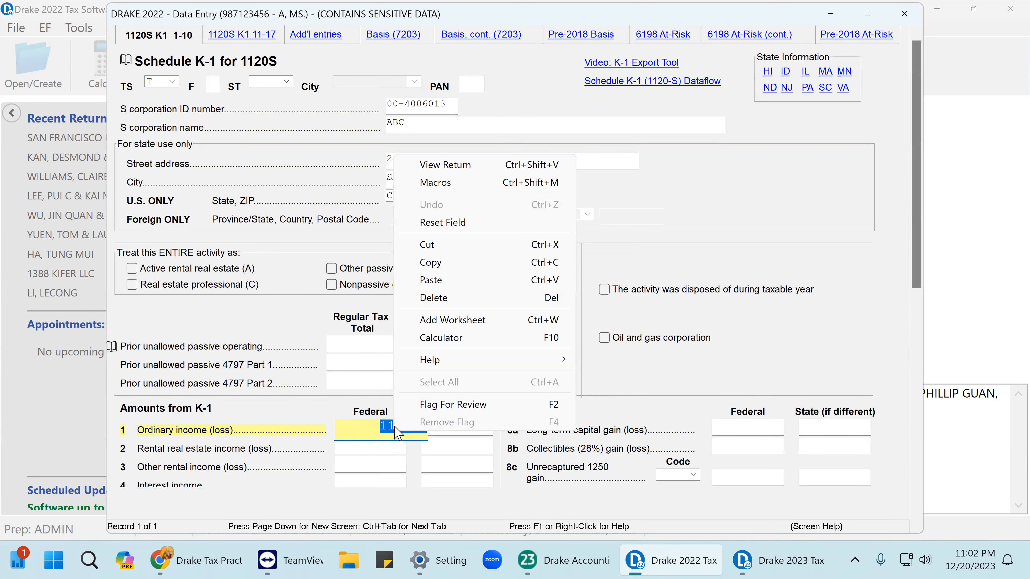
Copy the 113101 ordinary income, briefly check a taxpayer Schedule C, then start a partnership K-1.
left_click(429, 263)
left_click(904, 13)
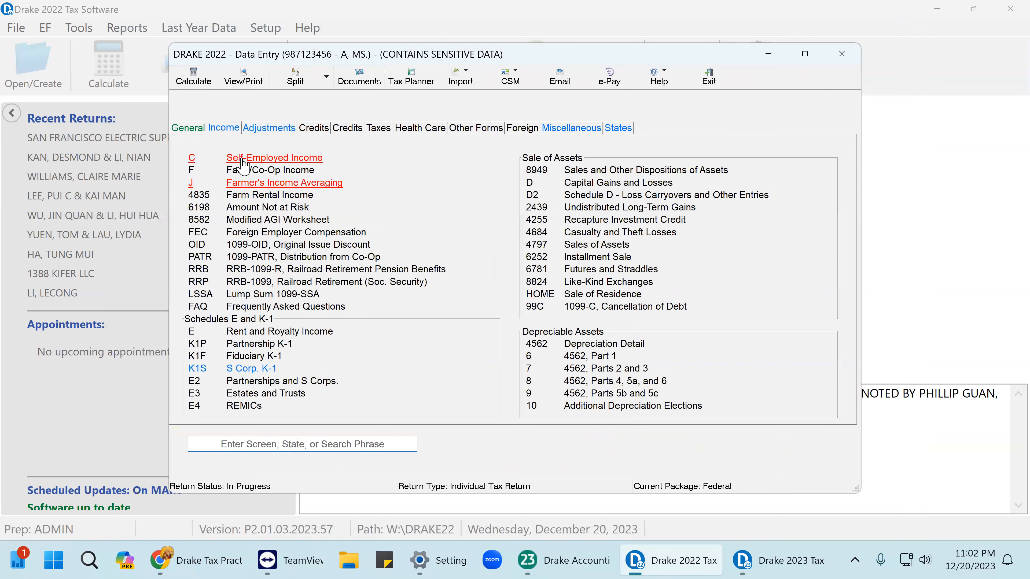
left_click(284, 157)
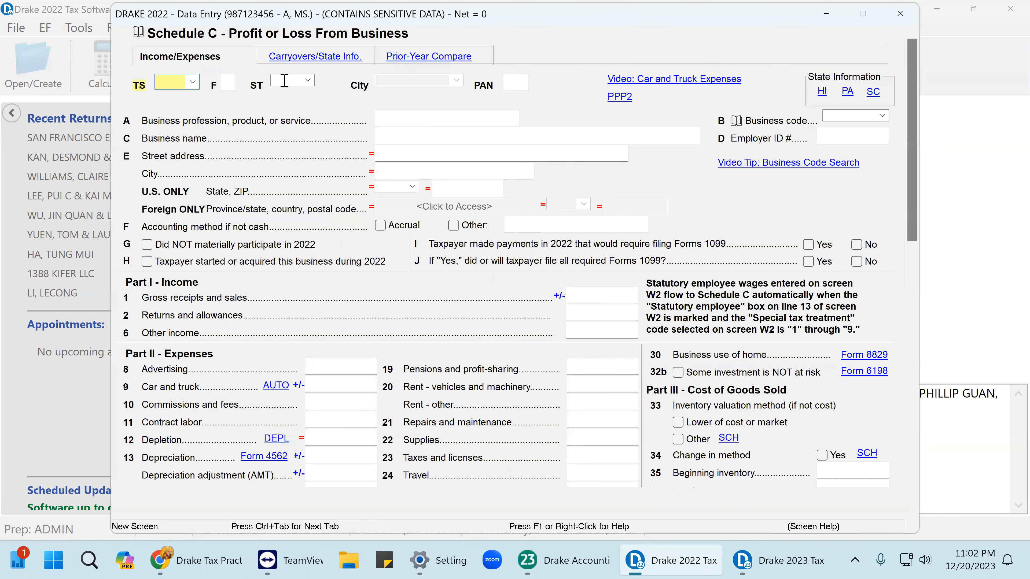
left_click(193, 82)
left_click(197, 111)
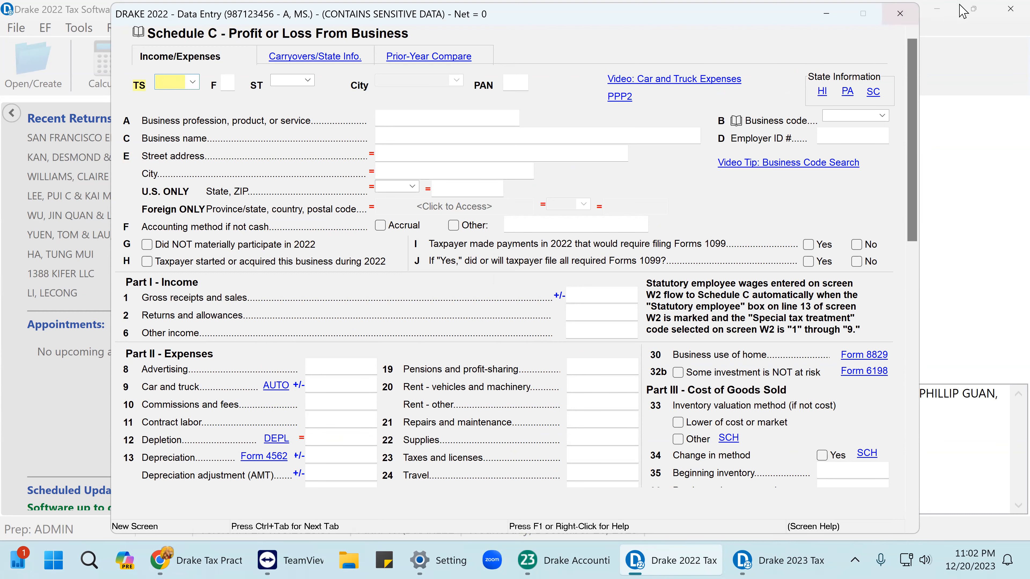
left_click(902, 16)
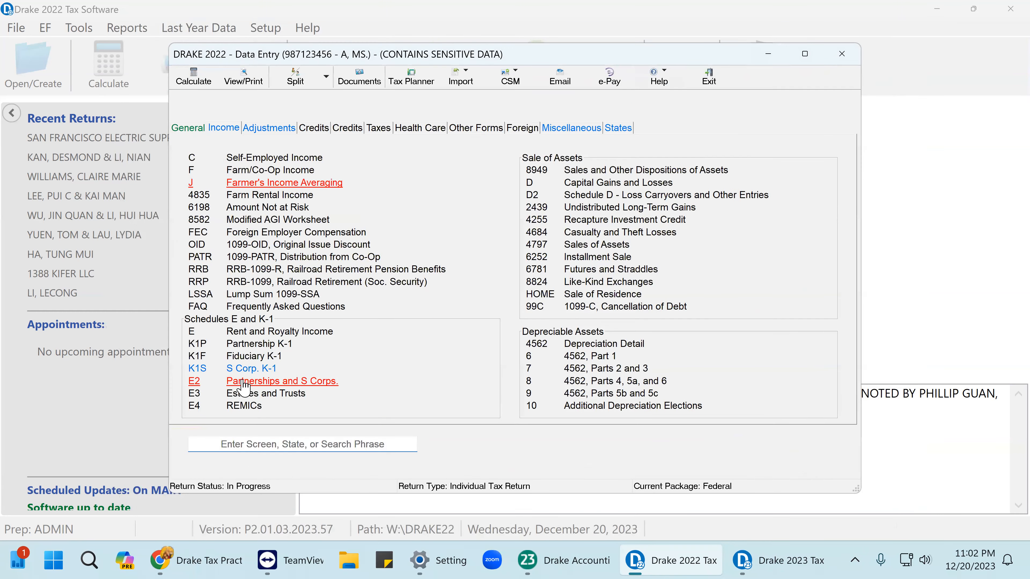
left_click(259, 344)
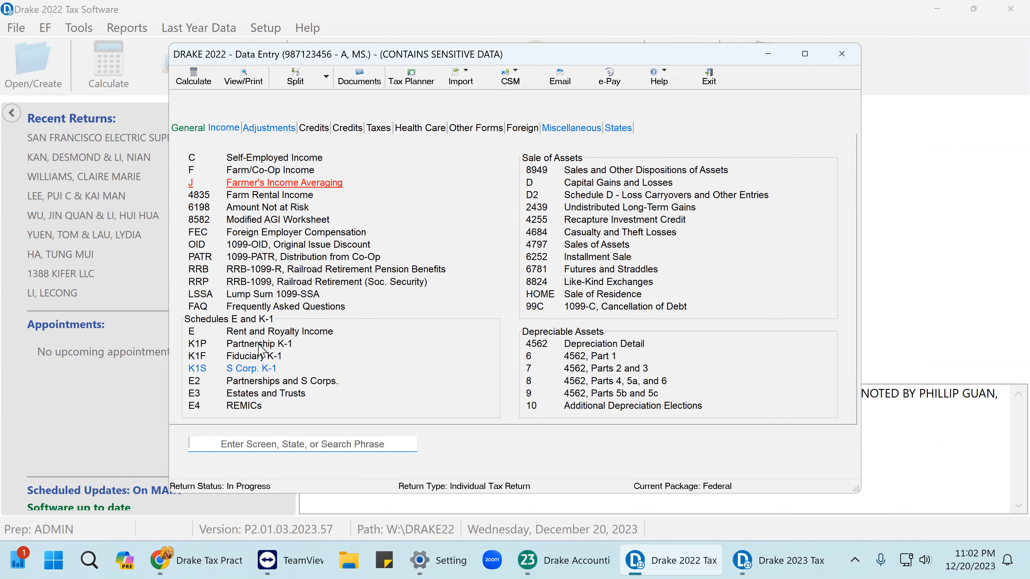
Assign the partnership K-1 to the taxpayer and enter the partnership's EIN and name ABC.
left_click(185, 85)
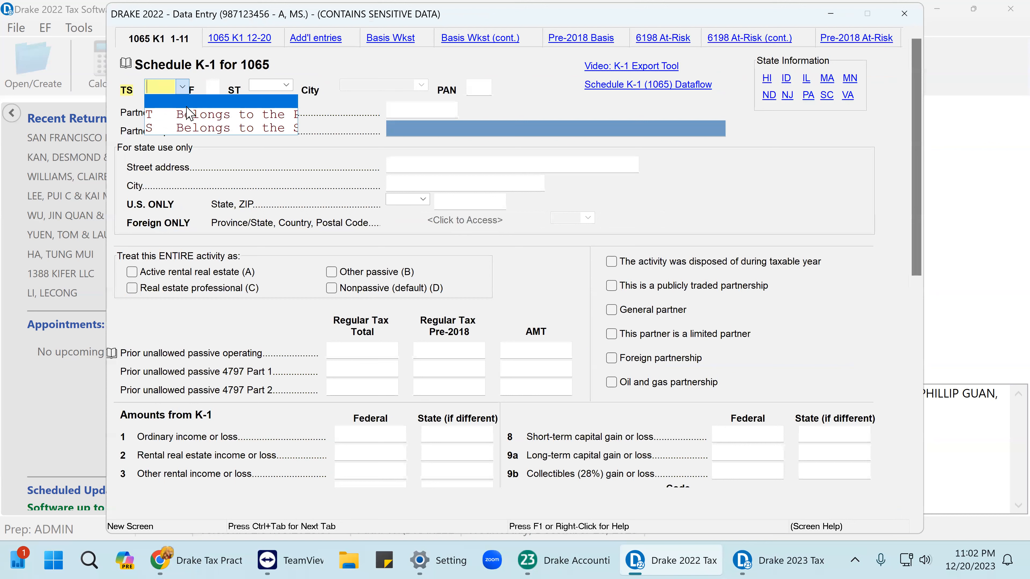
left_click(191, 116)
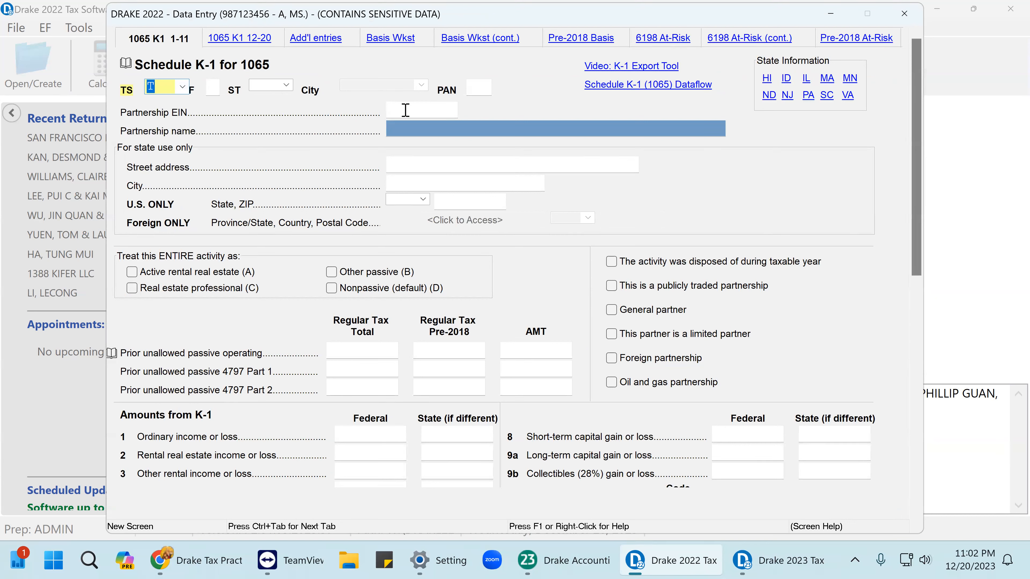
left_click(396, 110)
right_click(396, 110)
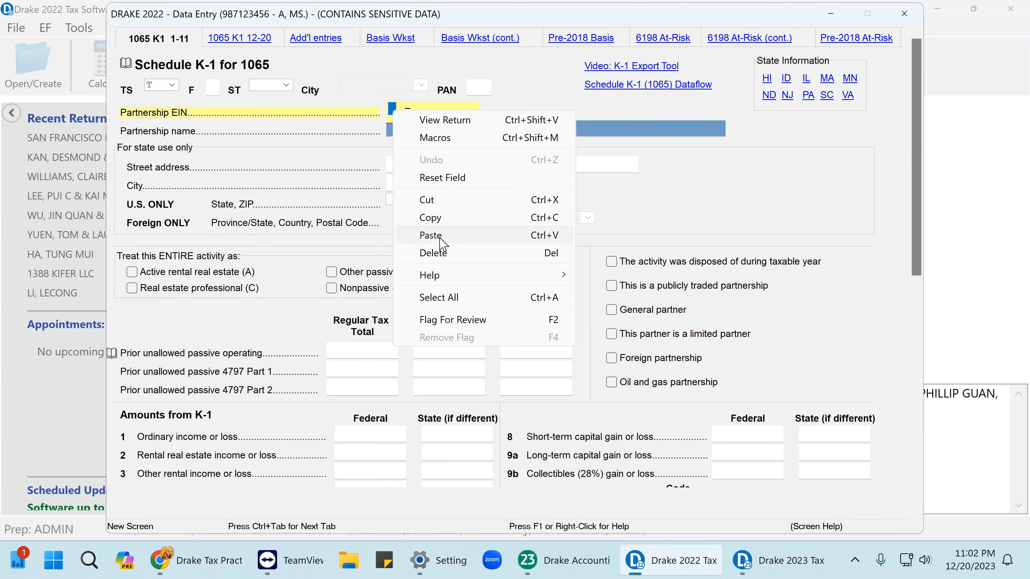
left_click(430, 234)
key("BackSpace")
key("BackSpace")
key("BackSpace")
key("BackSpace")
key("BackSpace")
key("BackSpace")
key("BackSpace")
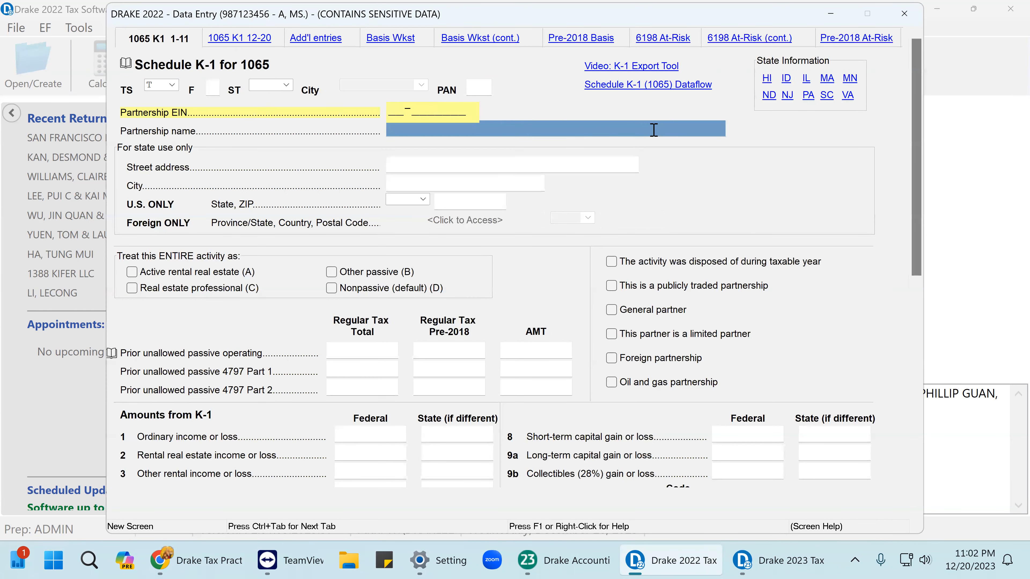
type("79-7979879")
left_click(654, 130)
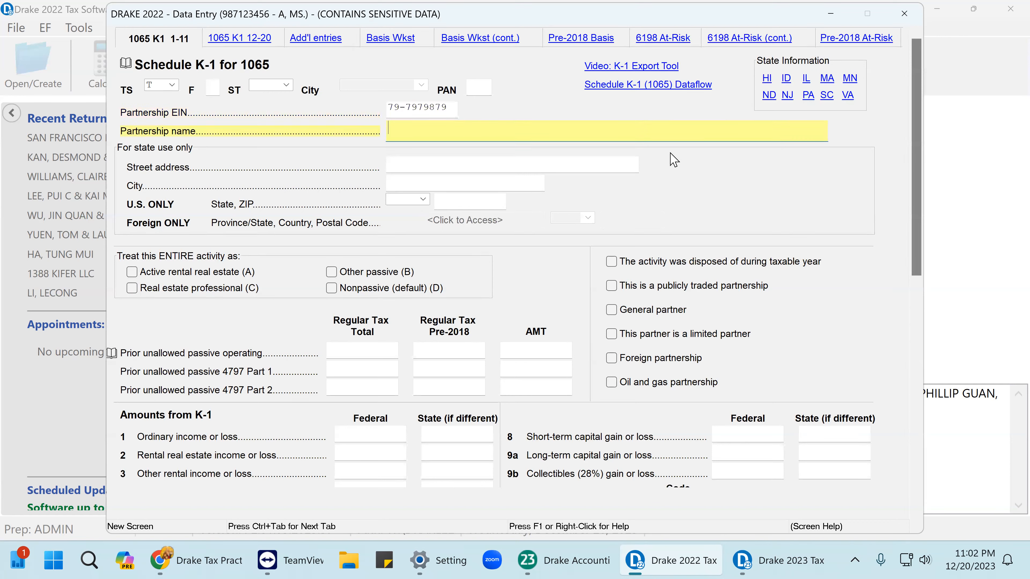
type("ABC")
key("Tab")
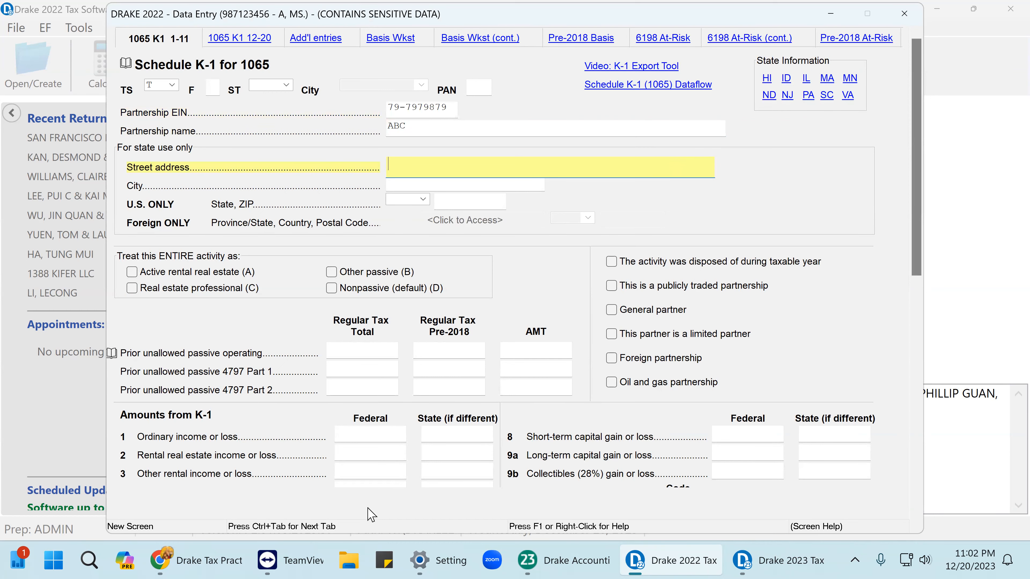
Enter 113101 ordinary income on line 1 and 113101 code A SE earnings on line 14.
left_click(356, 437)
type("113101")
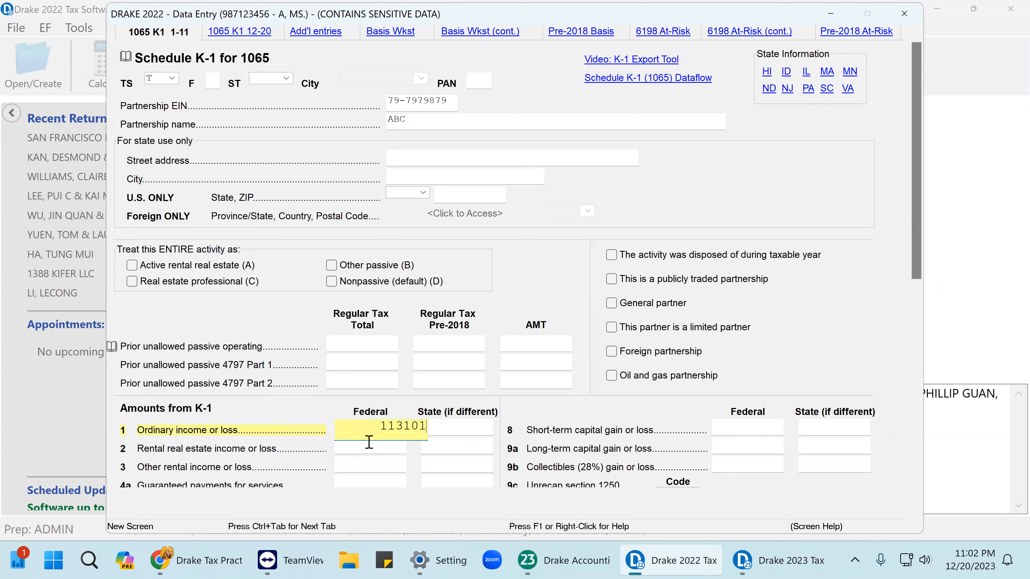
key("Tab")
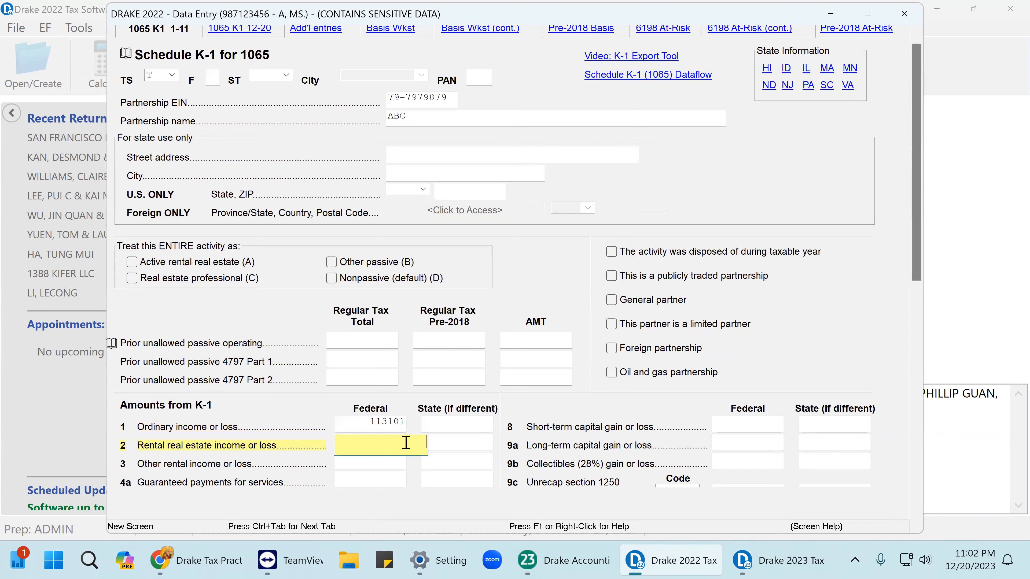
left_click(250, 43)
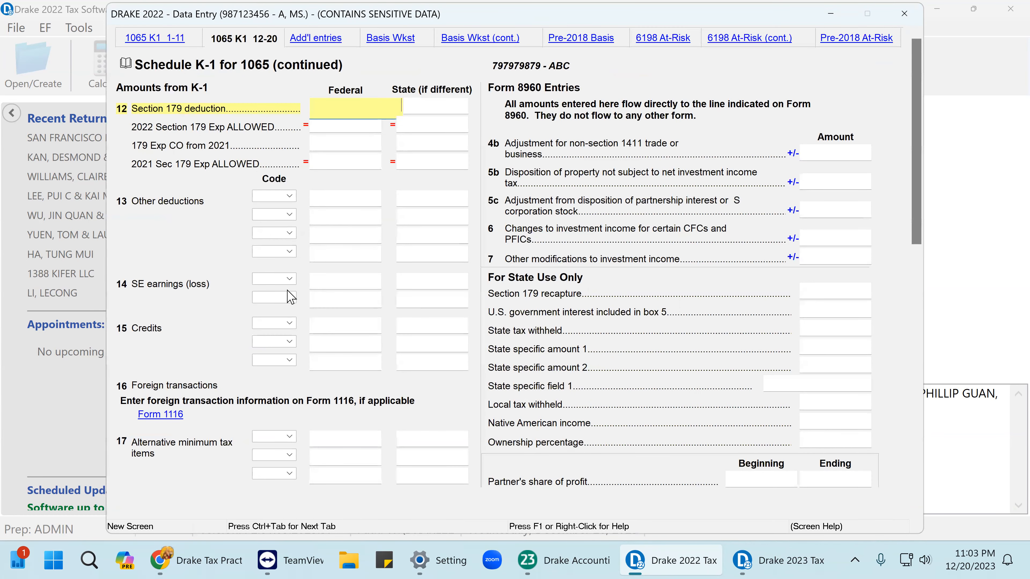
left_click(265, 282)
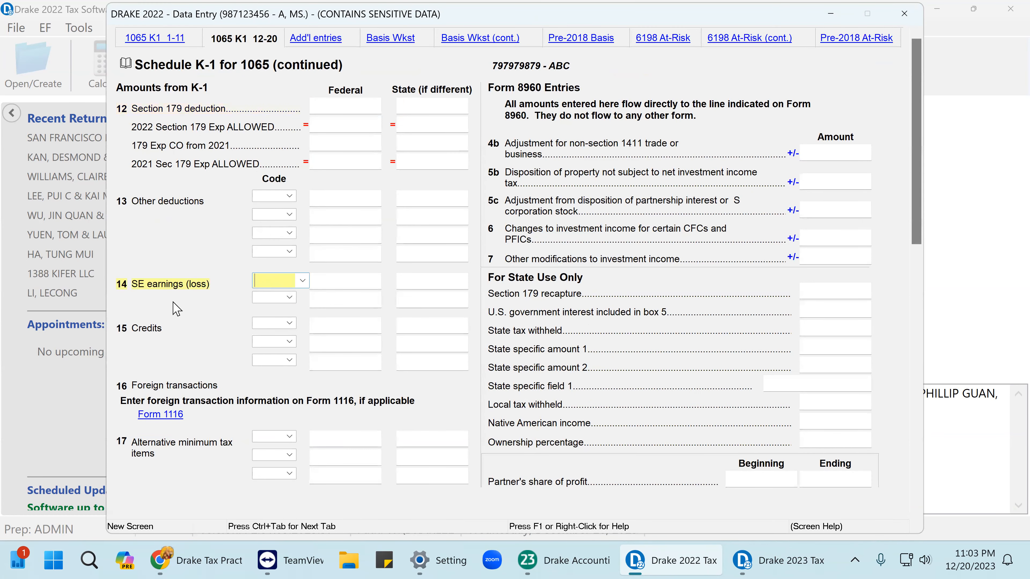
left_click(303, 282)
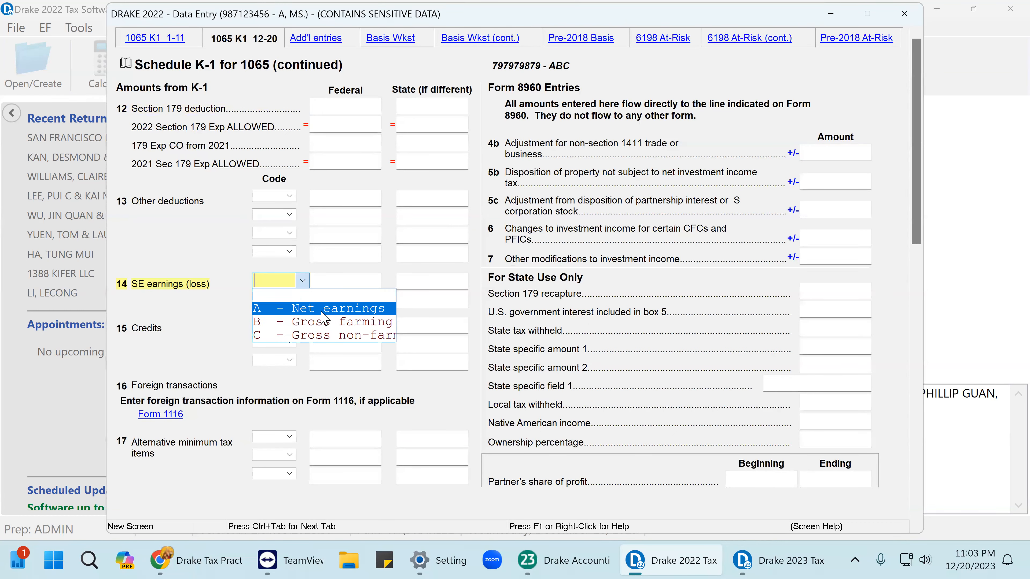
left_click(321, 312)
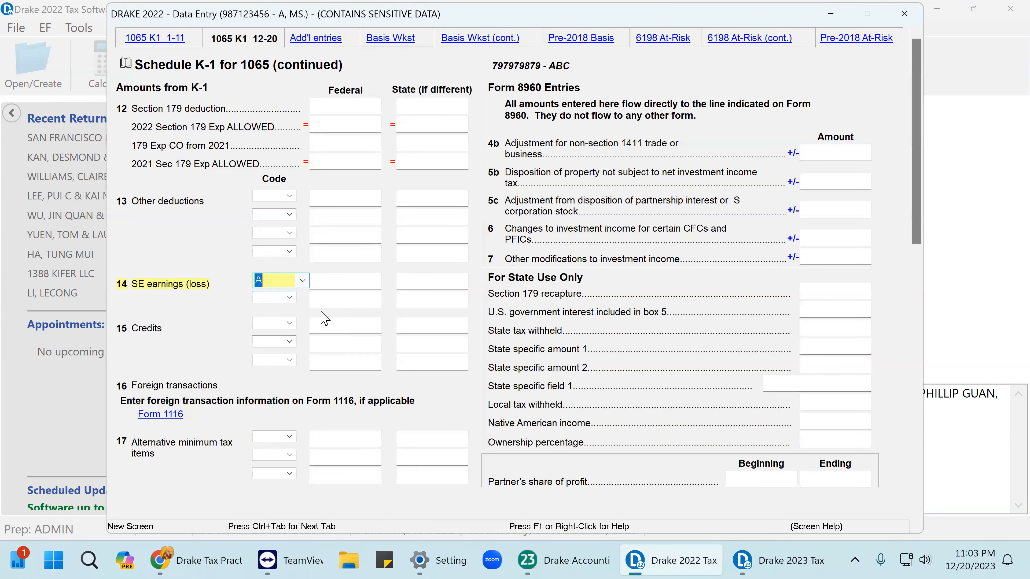
left_click(330, 281)
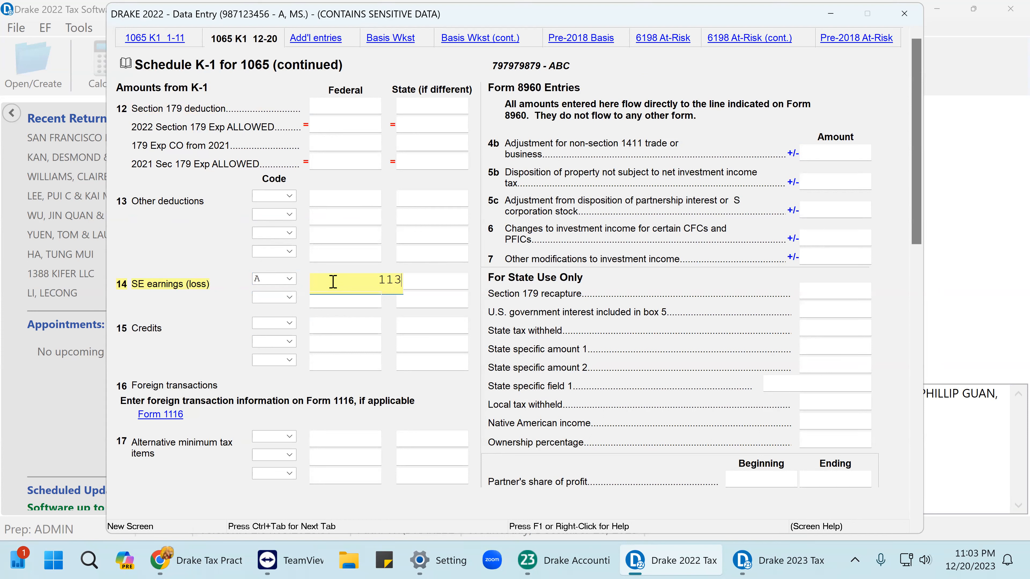
type("113101")
key("Return")
left_click(899, 16)
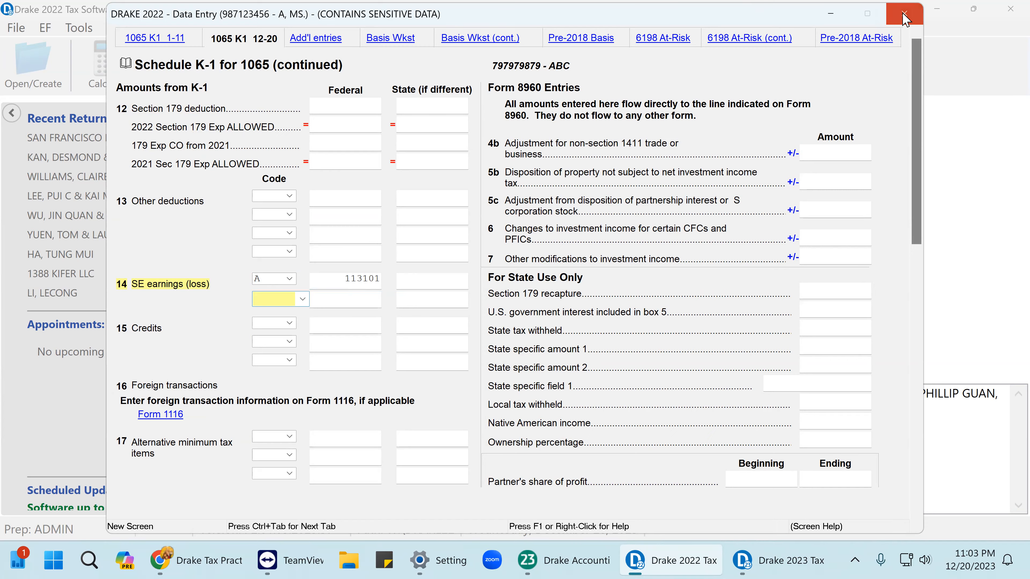
Delete the ABC S corporation K-1 screen, confirming with Yes.
left_click(253, 369)
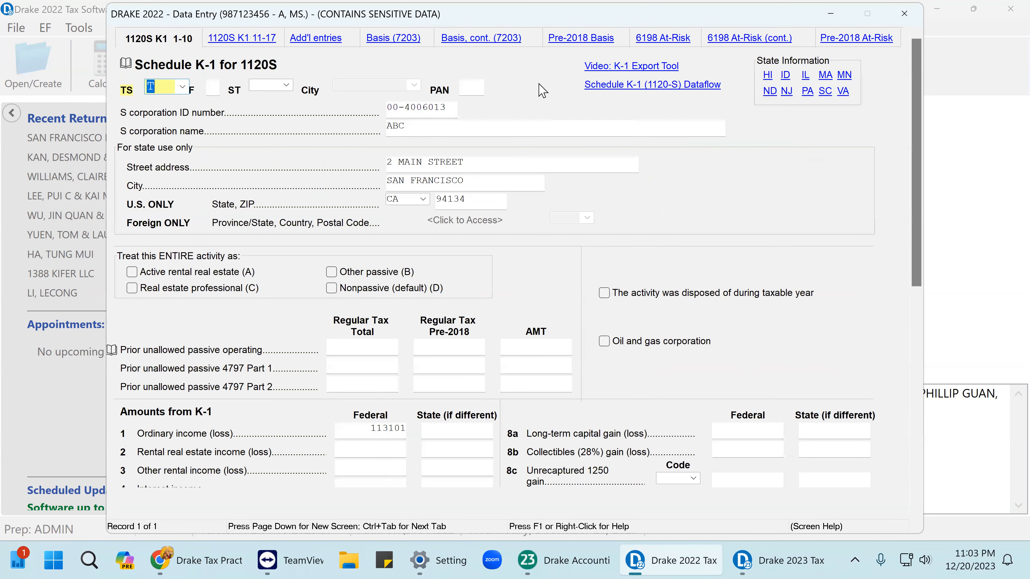
right_click(541, 90)
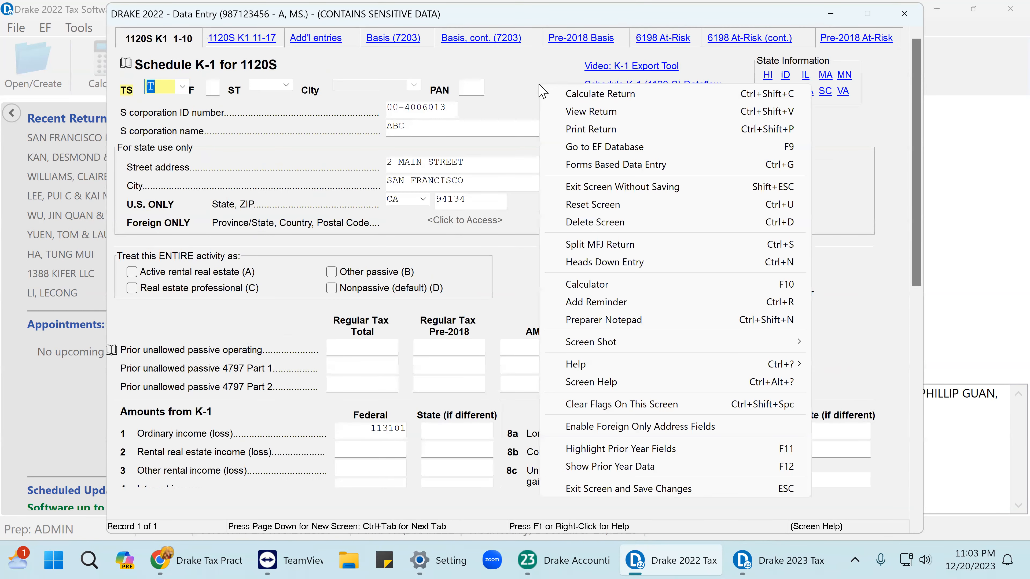
left_click(602, 223)
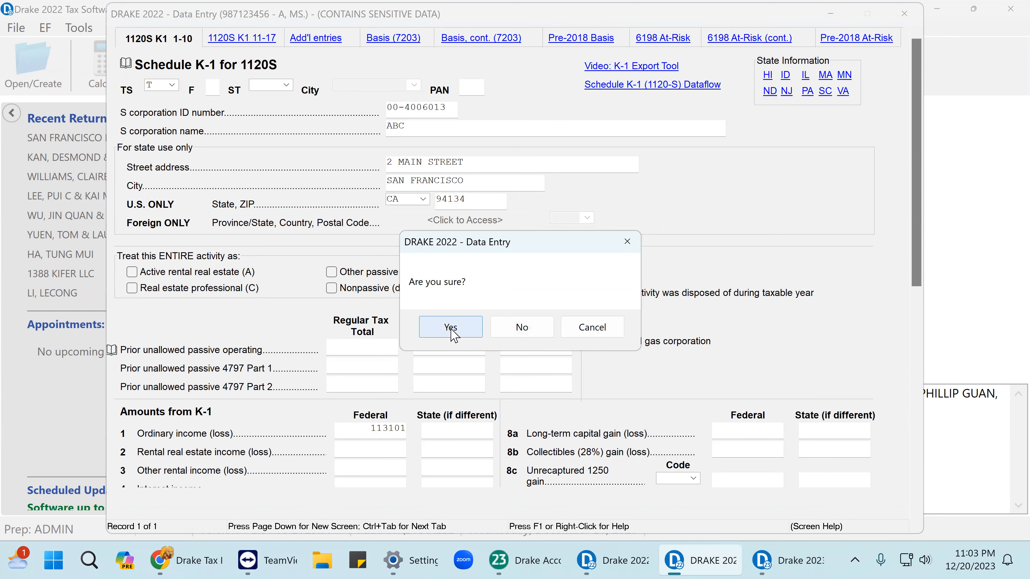
left_click(451, 327)
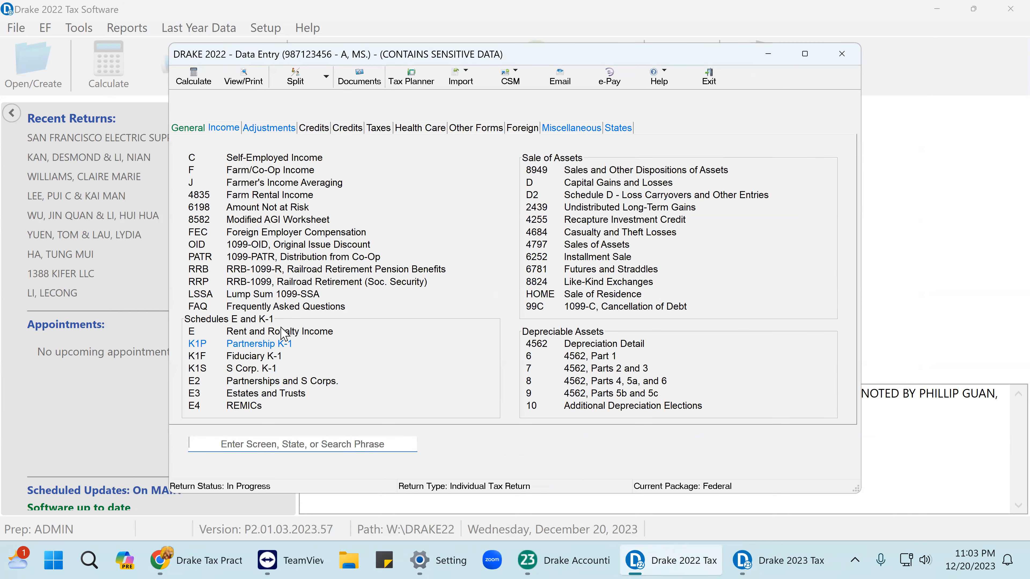
Copy the S corporation's EIN from the K-1's K199 QBI screen.
left_click(280, 345)
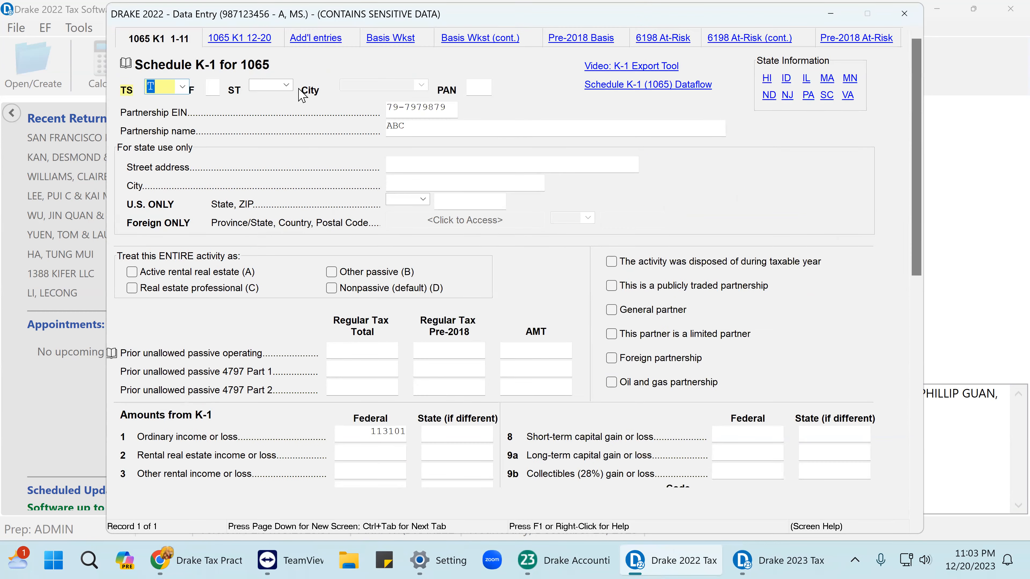
left_click(241, 39)
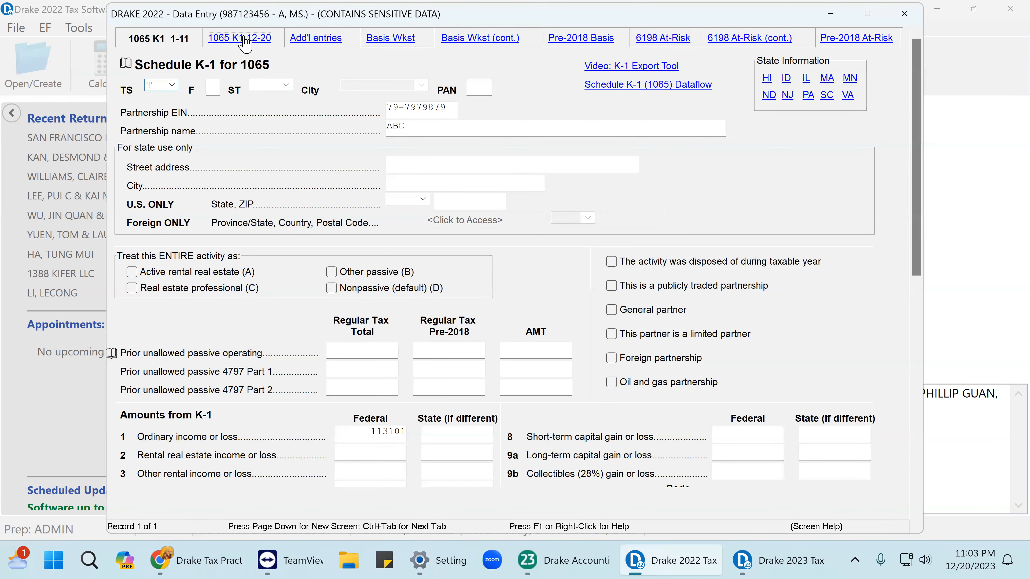
scroll(251, 254, "down", 2)
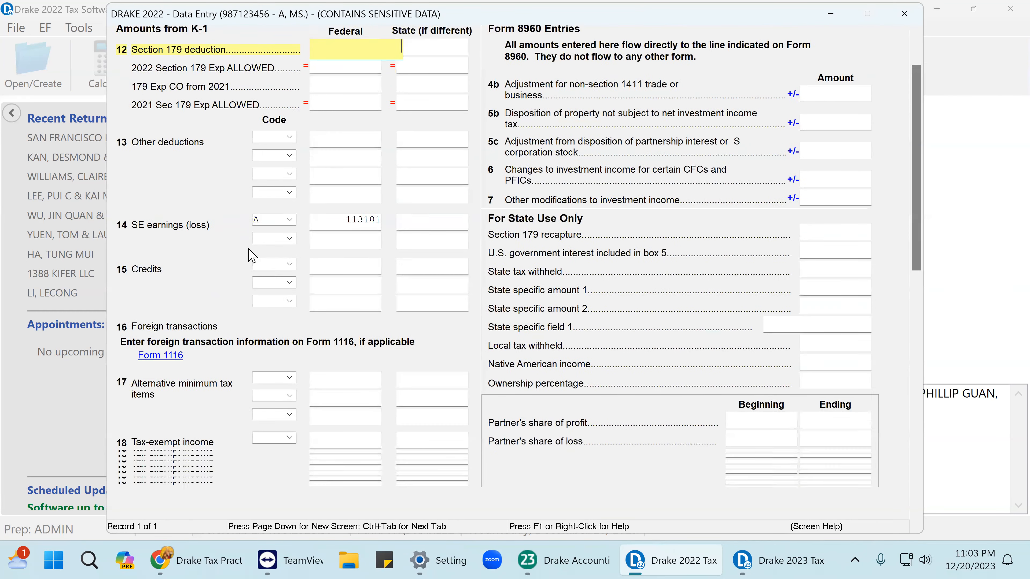
scroll(262, 343, "down", 4)
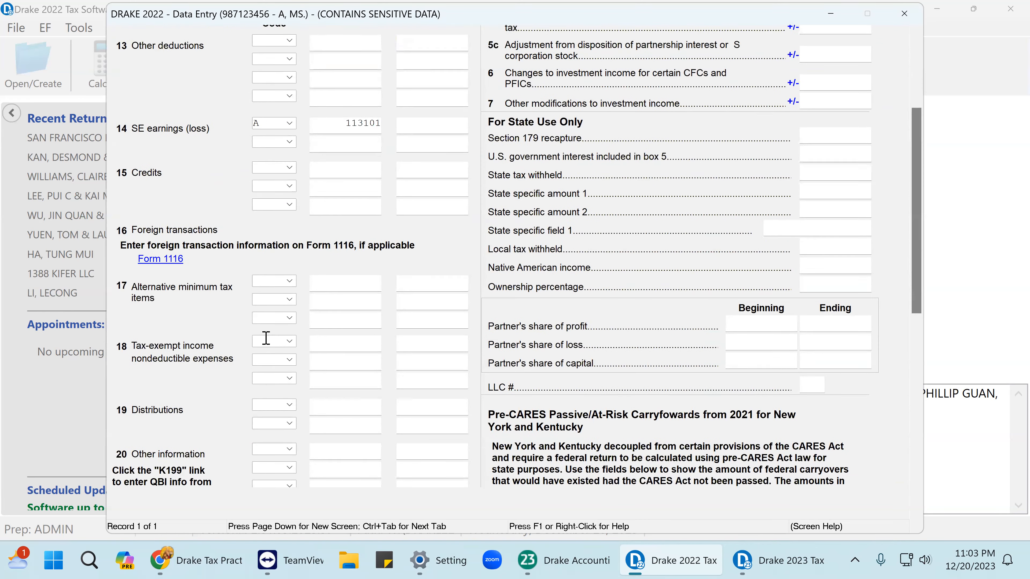
left_click(234, 450)
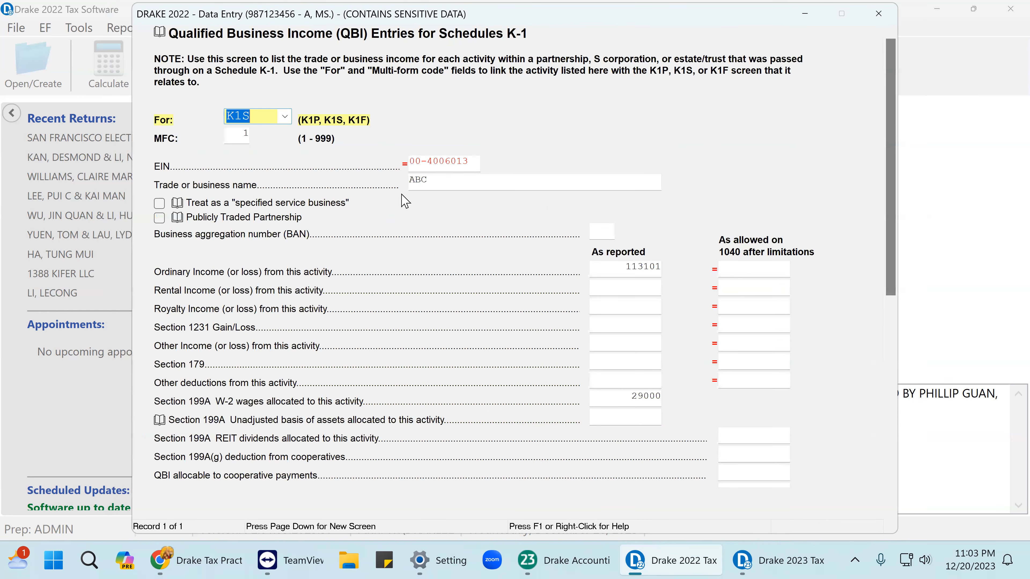
left_click(473, 166)
right_click(430, 161)
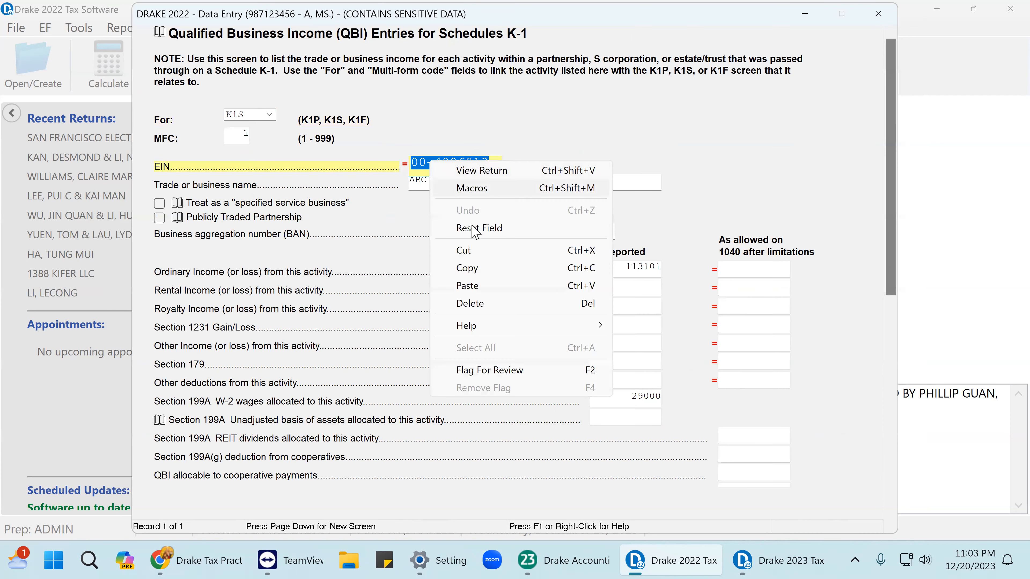
left_click(468, 268)
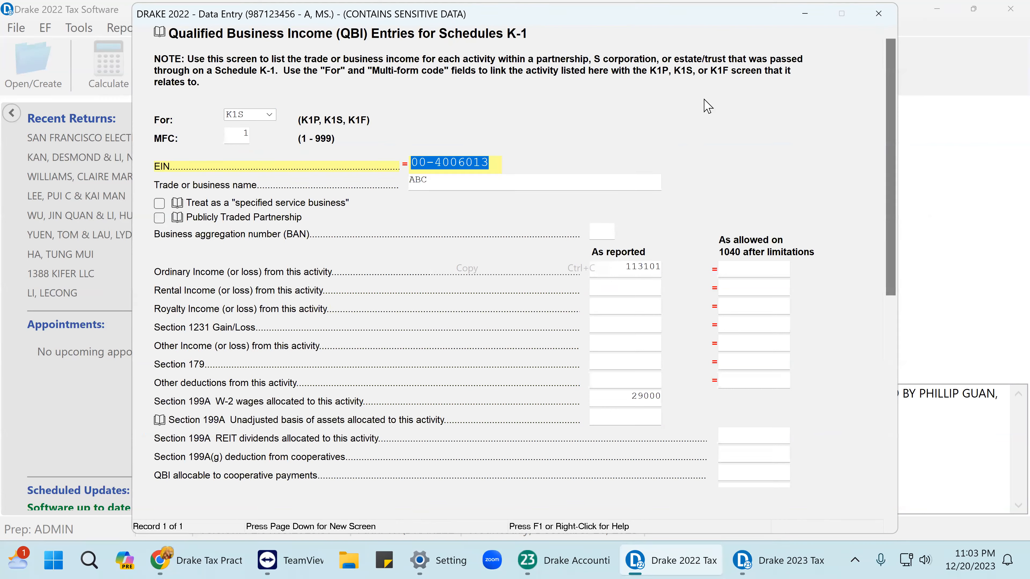
left_click(879, 14)
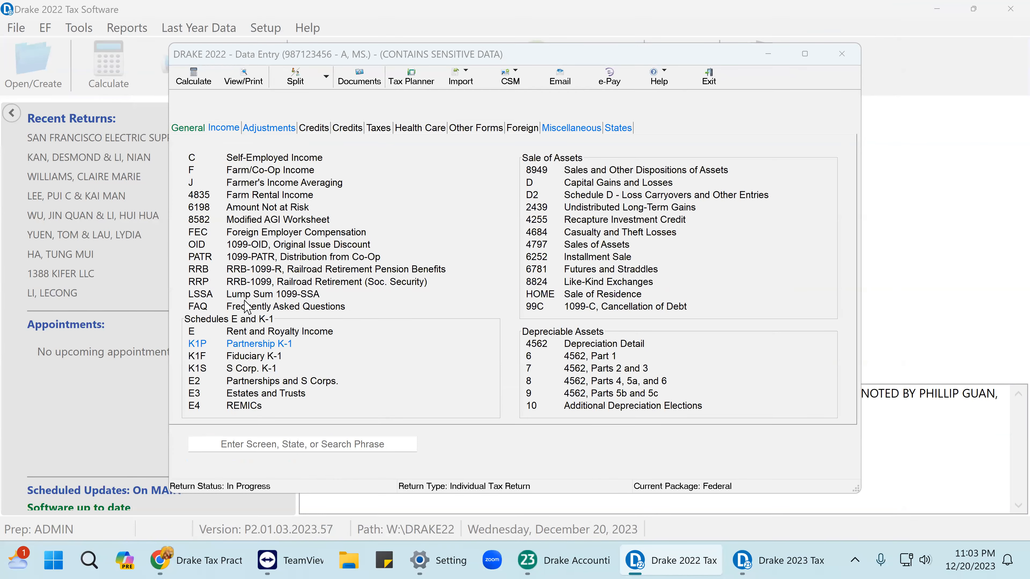
Paste that EIN over the partnership K-1's existing EIN and close data entry.
left_click(251, 344)
scroll(669, 162, "up", 5)
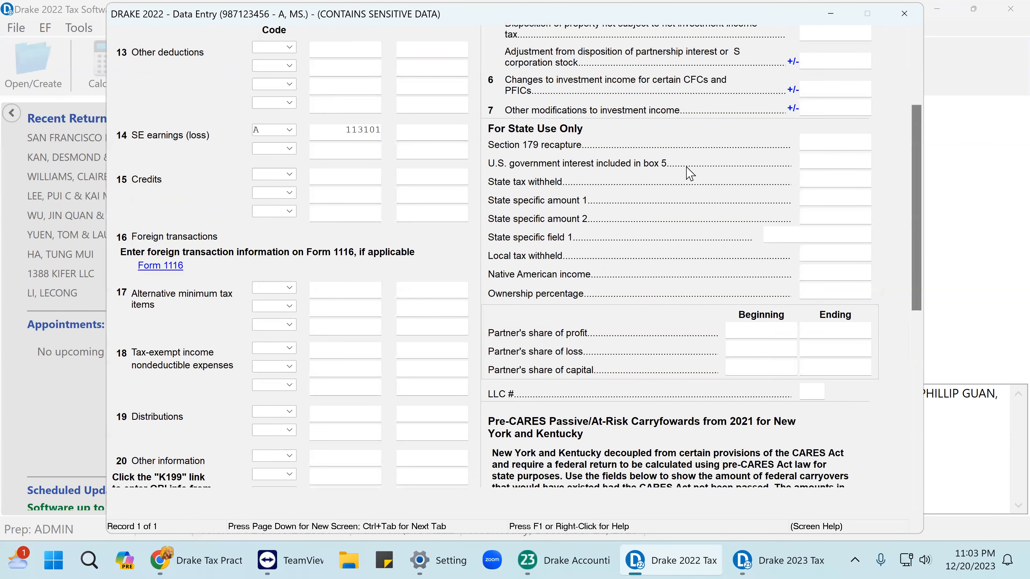
left_click(172, 39)
left_click(450, 106)
right_click(425, 114)
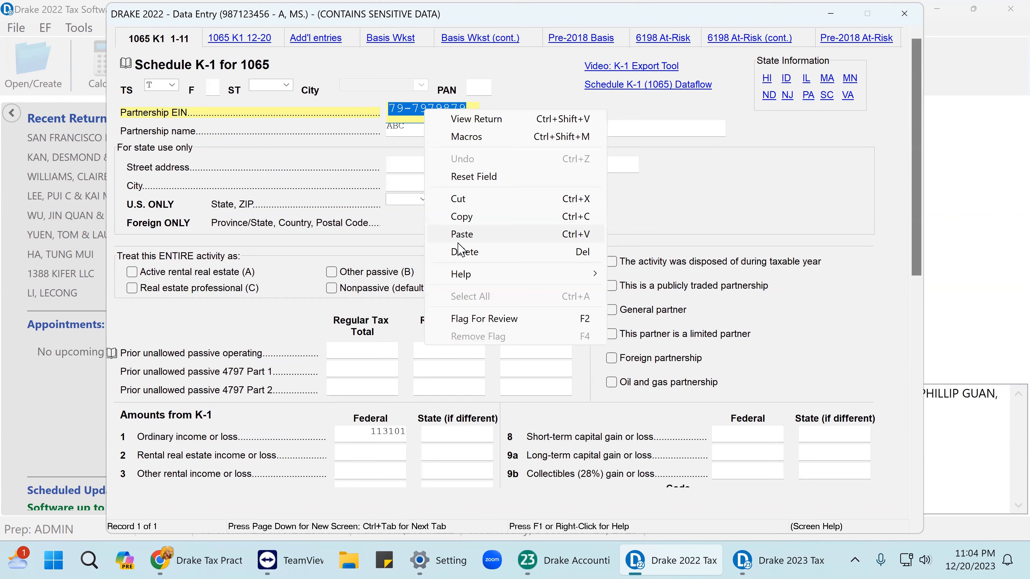
left_click(471, 240)
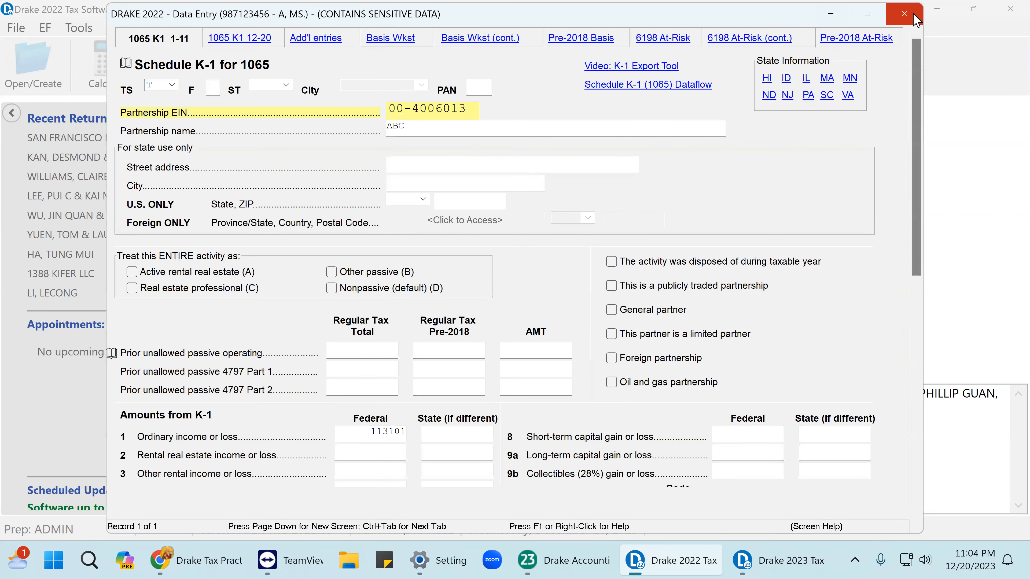
left_click(905, 14)
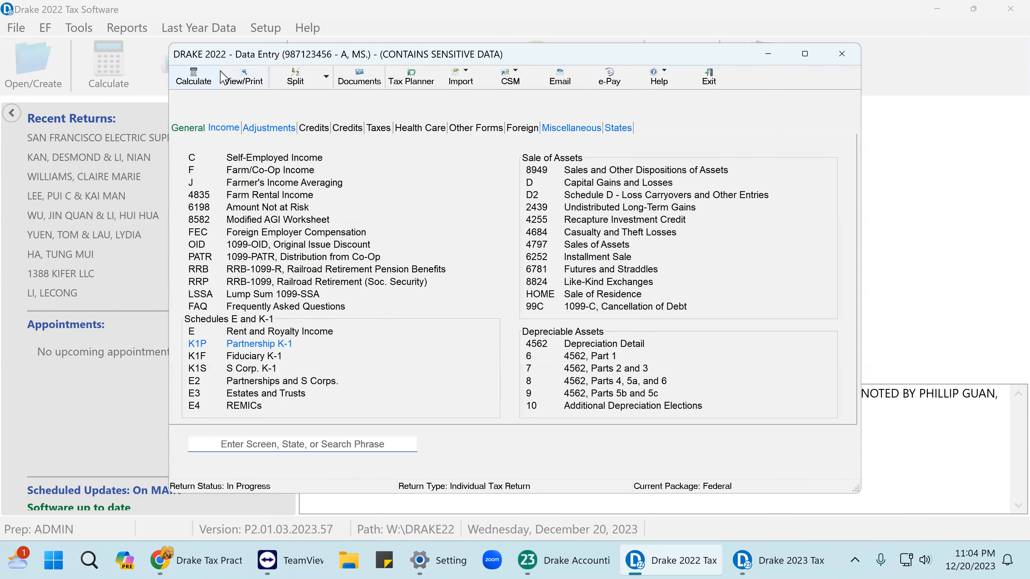
Recalculate the return and review Form 1040's line 23 total of 15,981 and line 37.
left_click(260, 80)
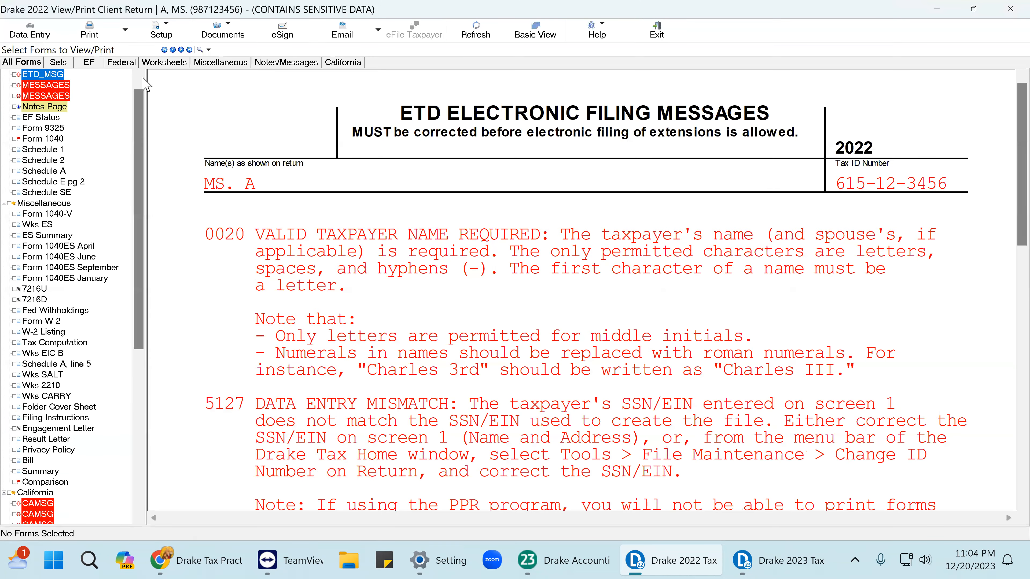
left_click(54, 145)
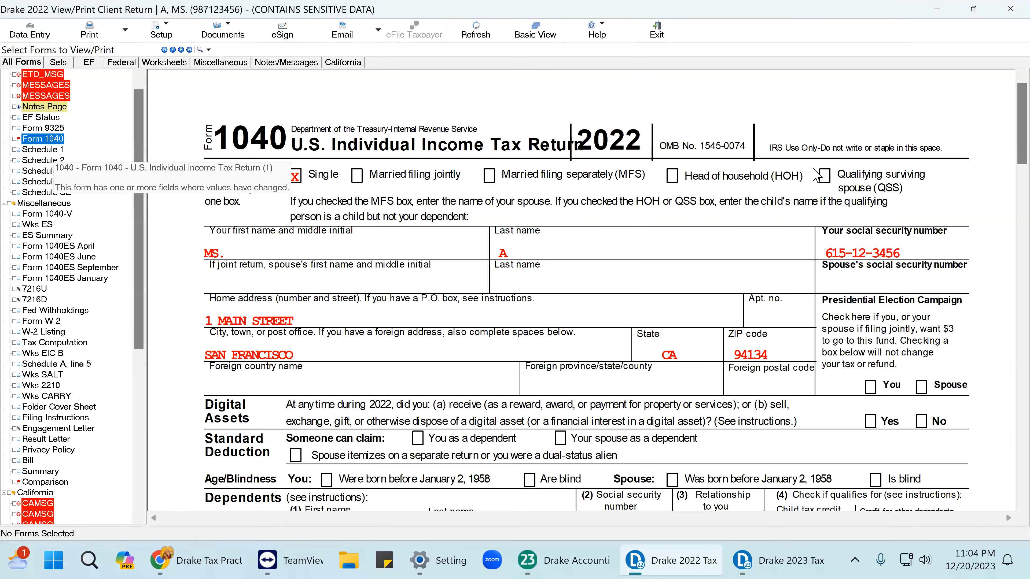
scroll(877, 299, "down", 10)
scroll(877, 299, "down", 15)
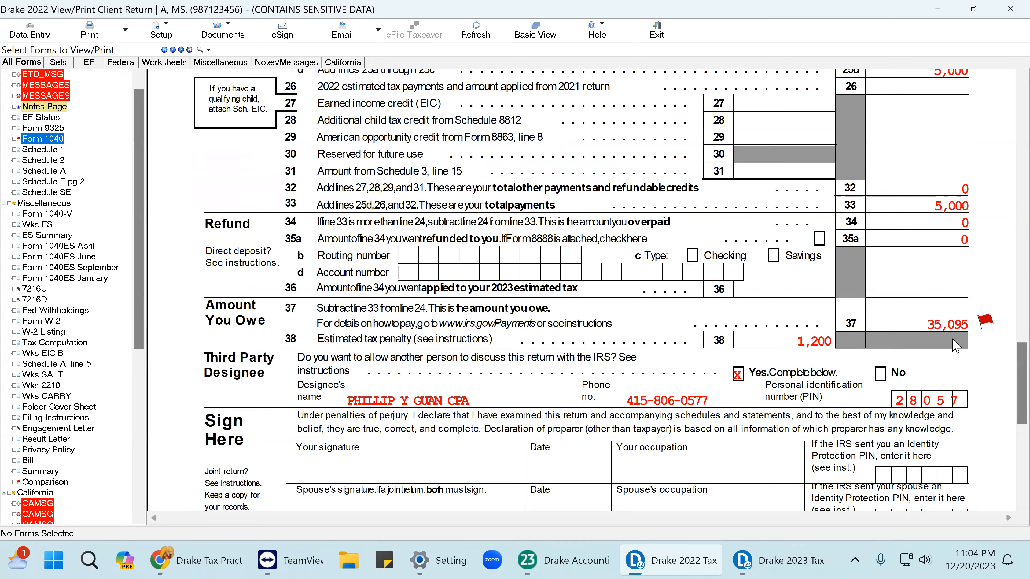
scroll(943, 231, "up", 5)
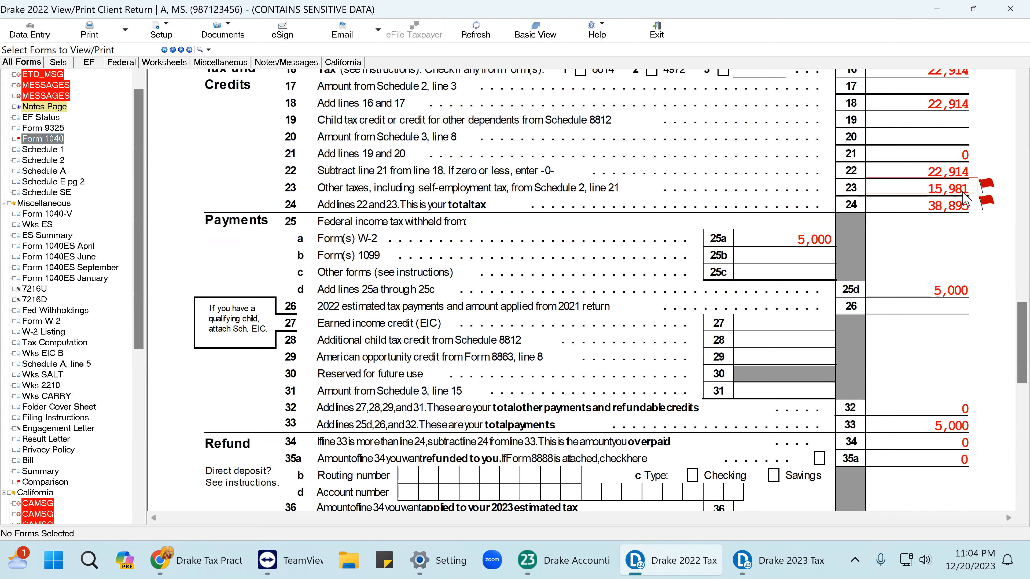
left_click(59, 195)
Review Schedule SE, ticking line 2's 113,101 partnership earnings as reviewed.
scroll(746, 309, "down", 5)
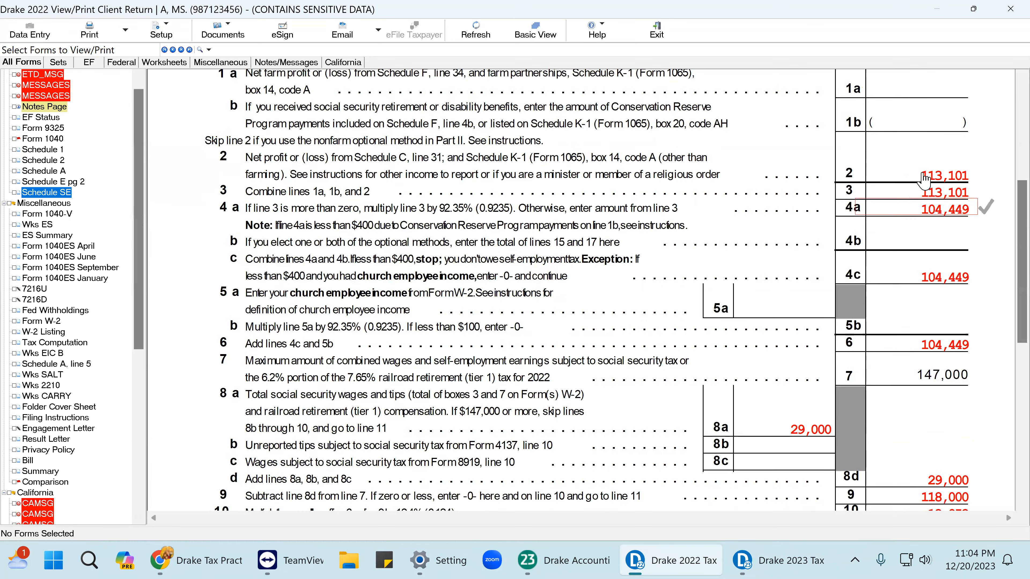
left_click(945, 177)
scroll(945, 280, "down", 5)
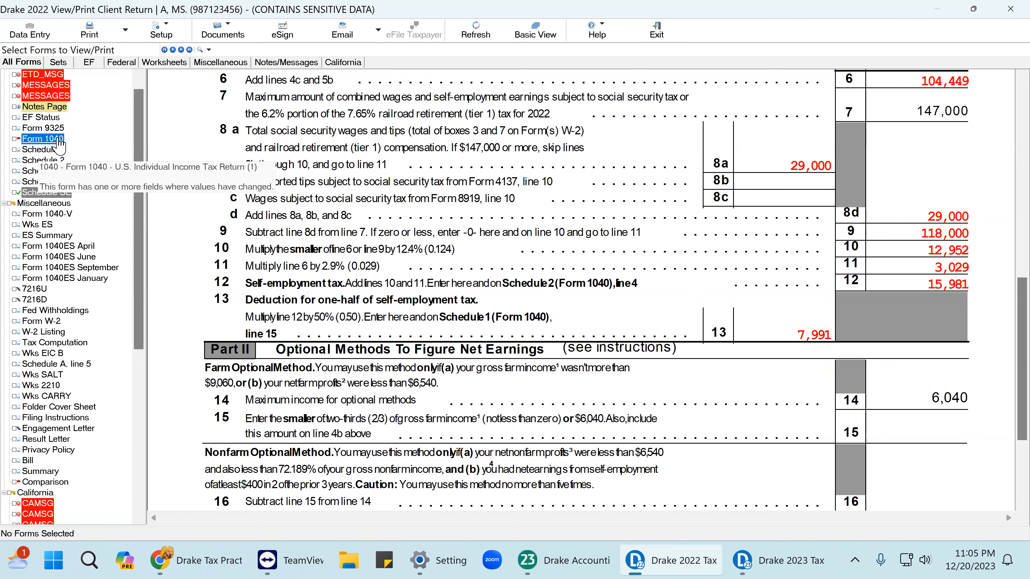
Return to Form 1040 and check the 1,200 penalty and 35,095 owed on line 37.
left_click(41, 138)
scroll(850, 298, "down", 15)
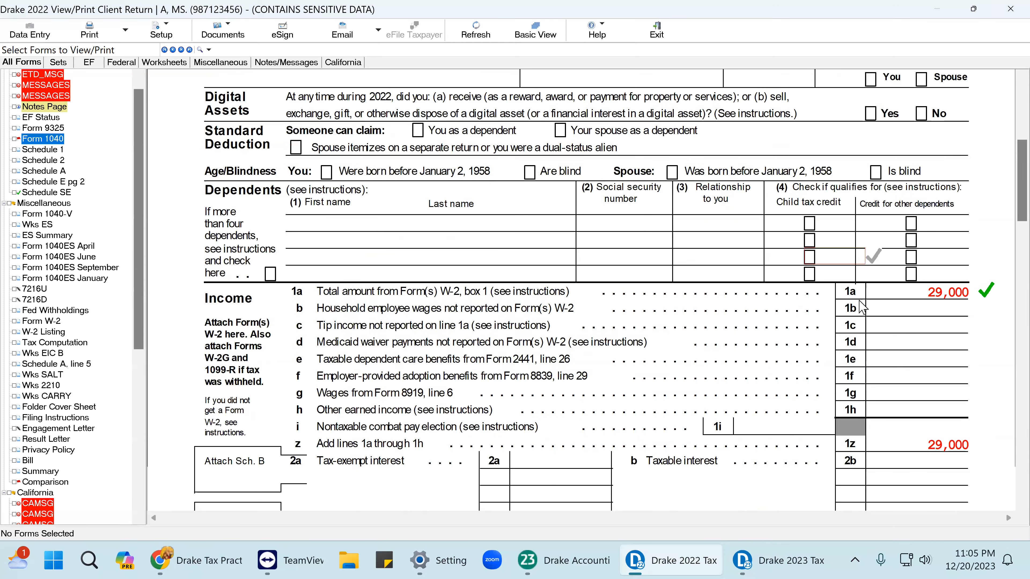
scroll(864, 302, "down", 9)
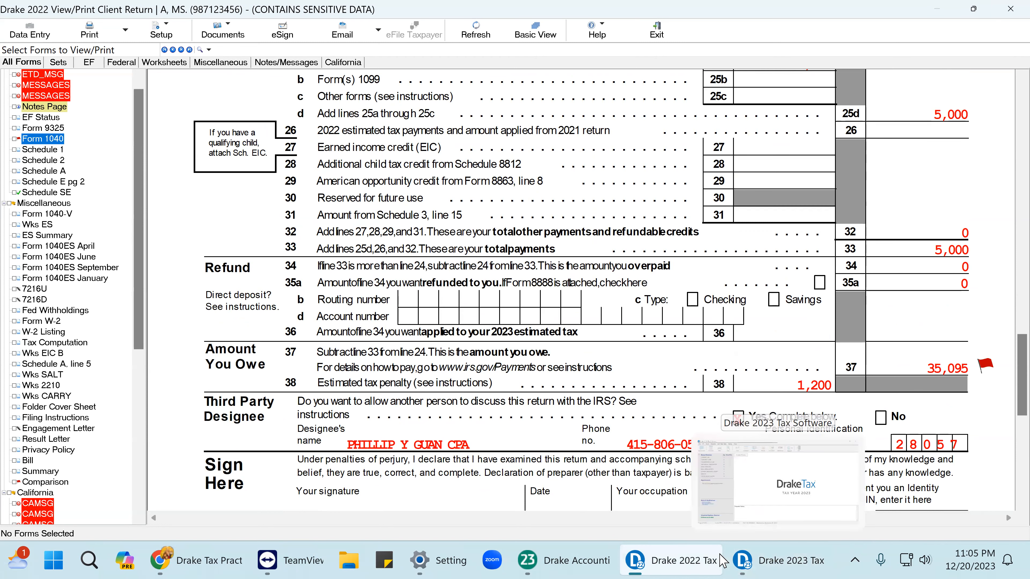
mouse_move(679, 562)
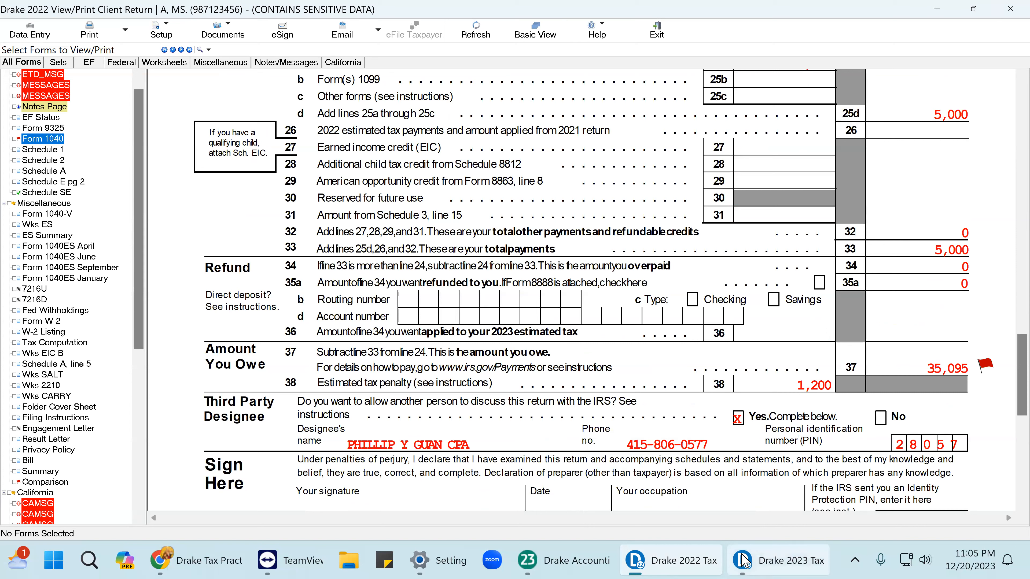
mouse_move(754, 546)
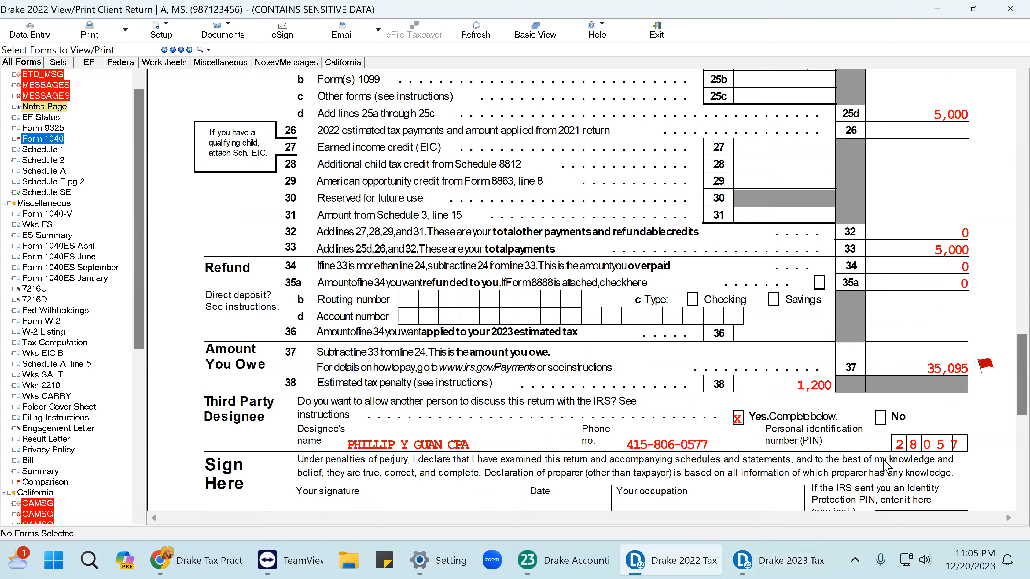